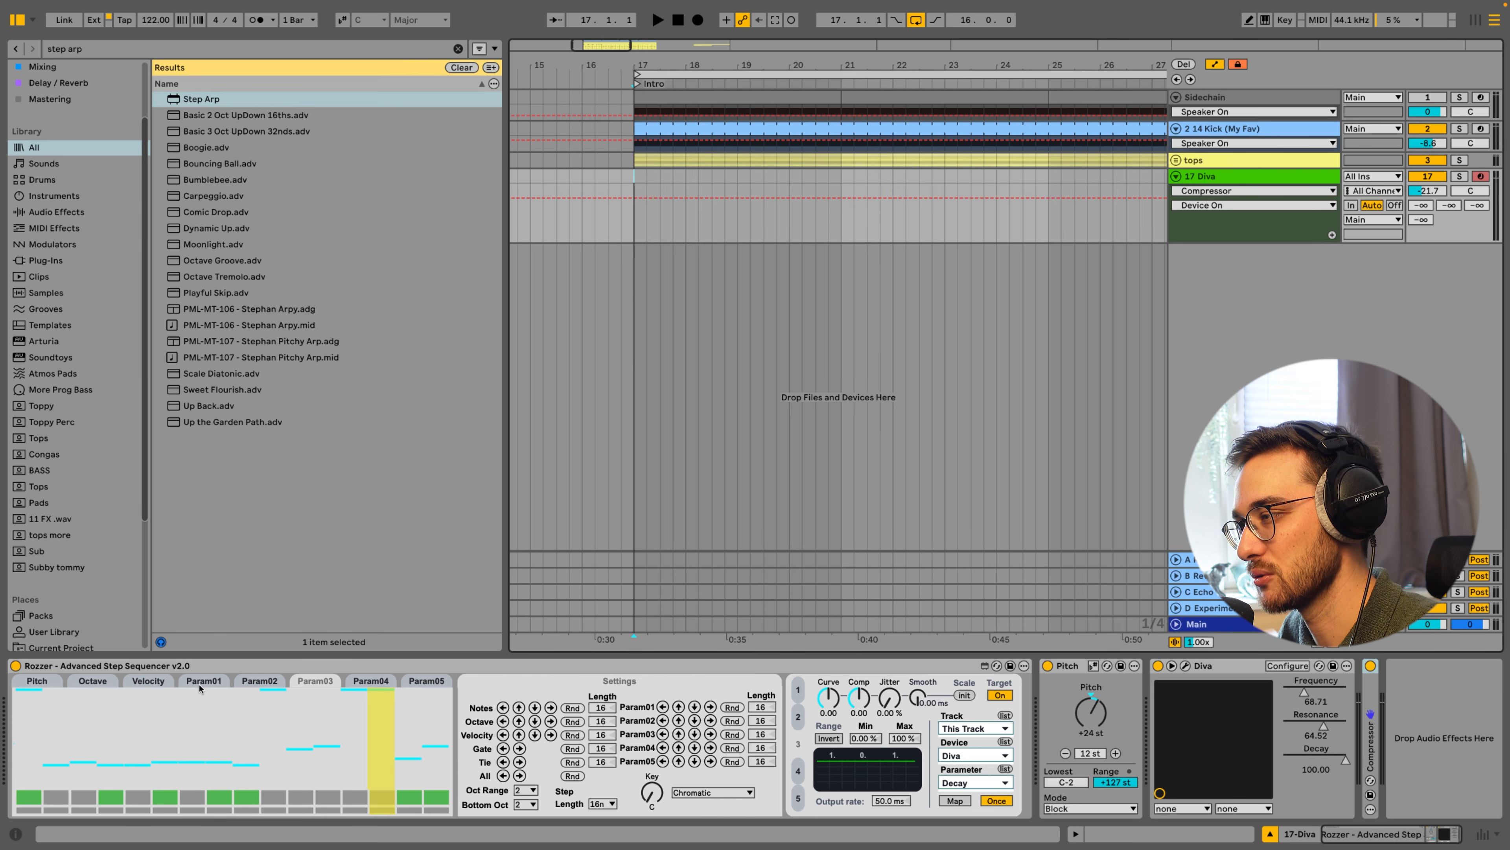
Look through the step sequencer's modulation lanes from Param01 to Param05
left_click(220, 681)
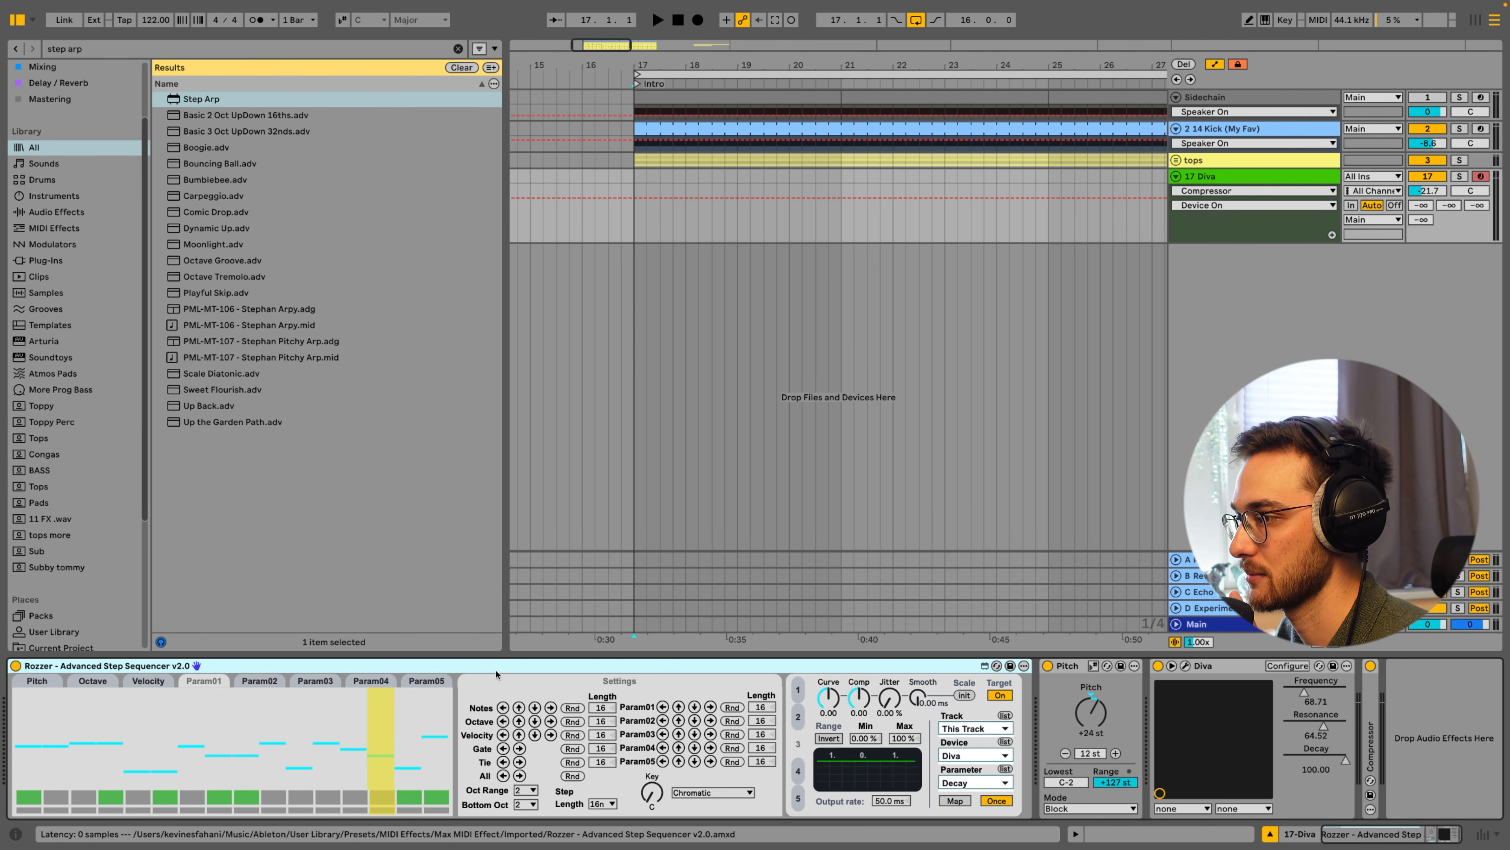
left_click(259, 680)
left_click(315, 680)
left_click(372, 680)
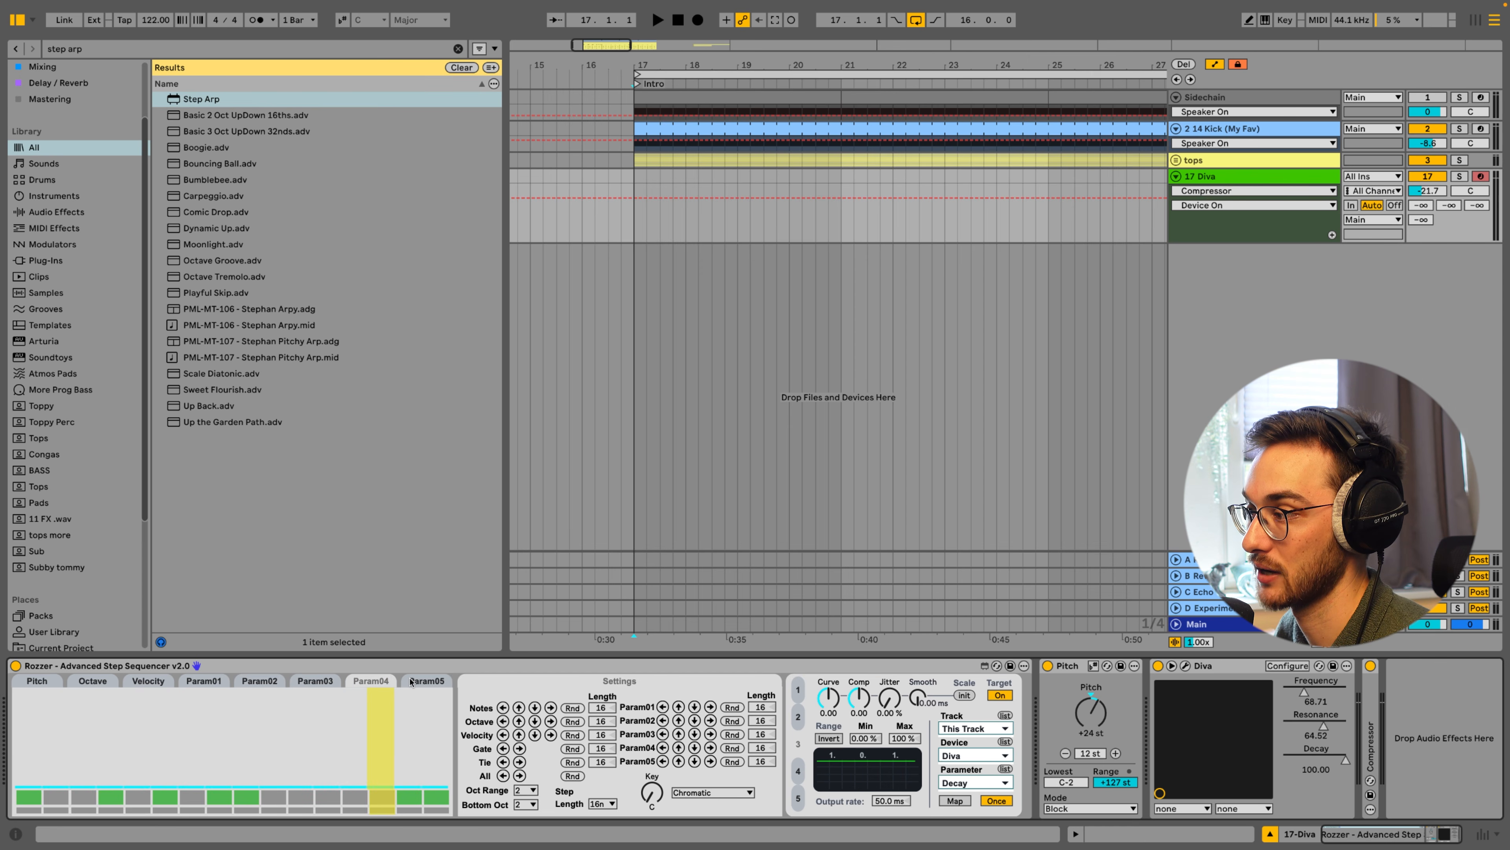
left_click(411, 684)
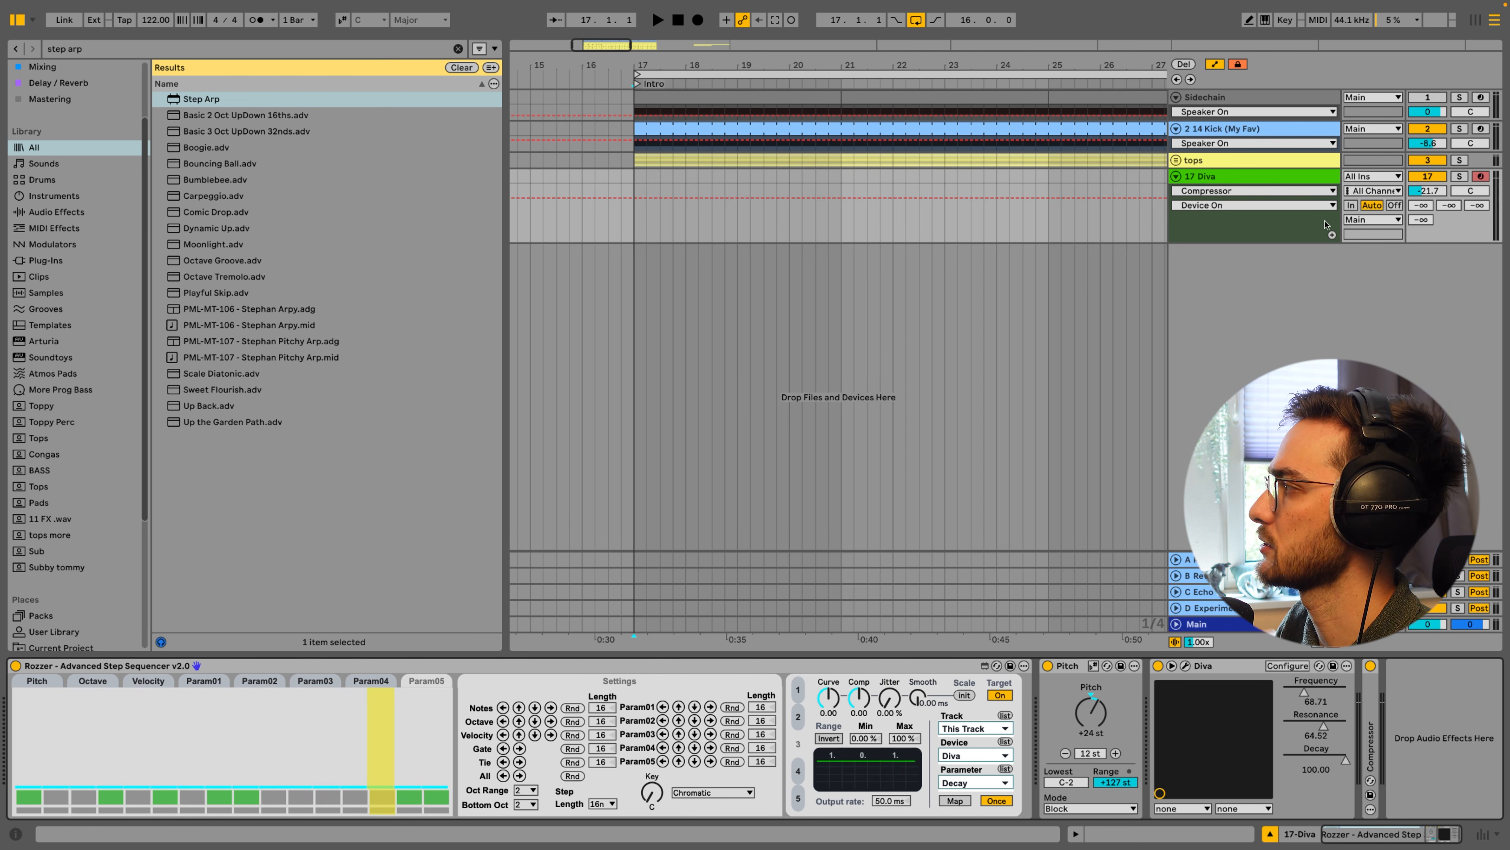
Play the arrangement from bar 17 to hear the Diva sequence with its parameter modulation
left_click(641, 179)
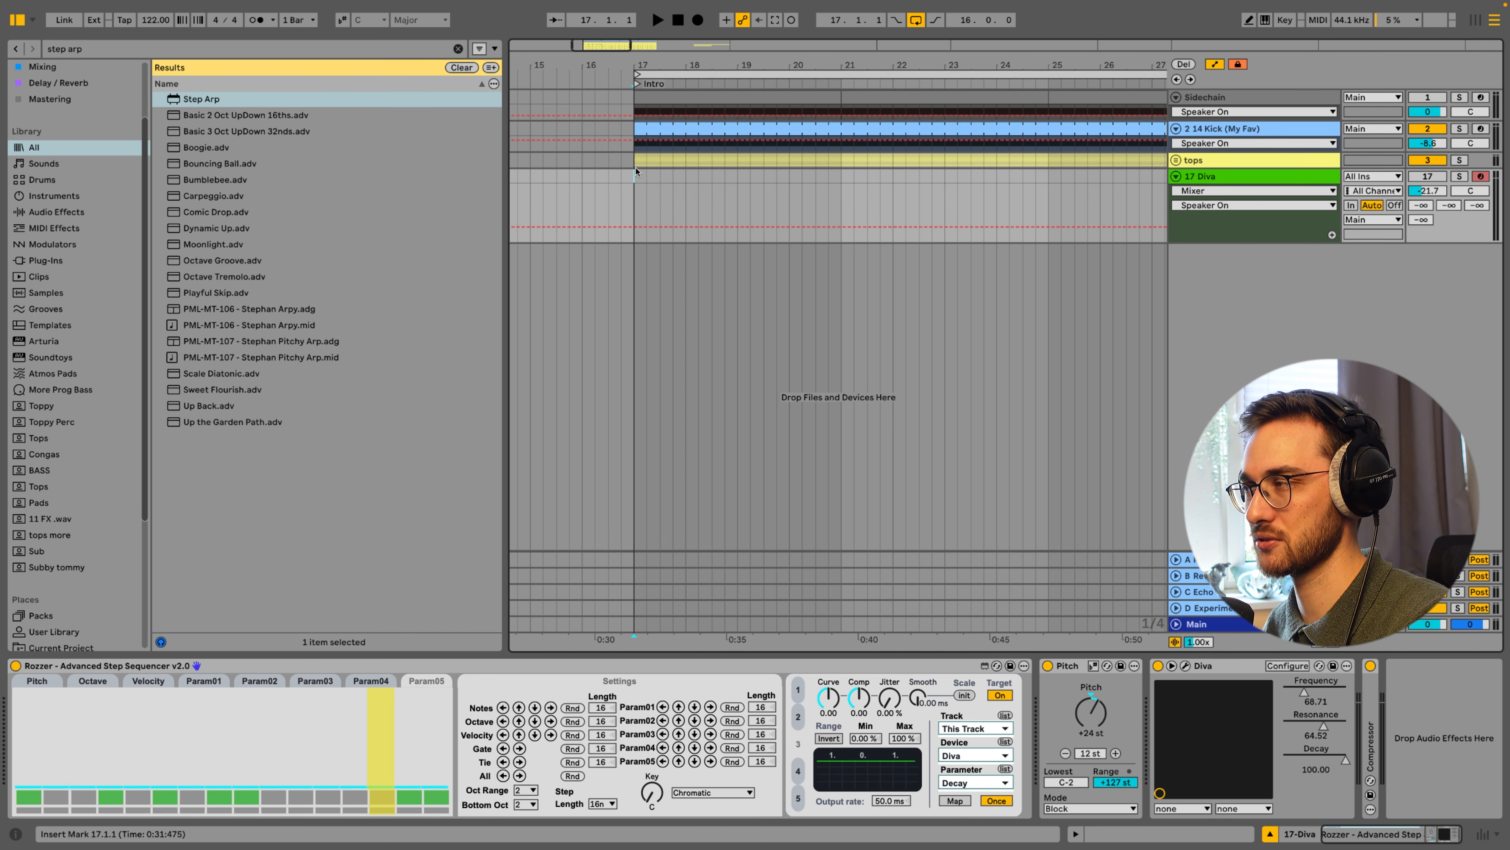
key("space")
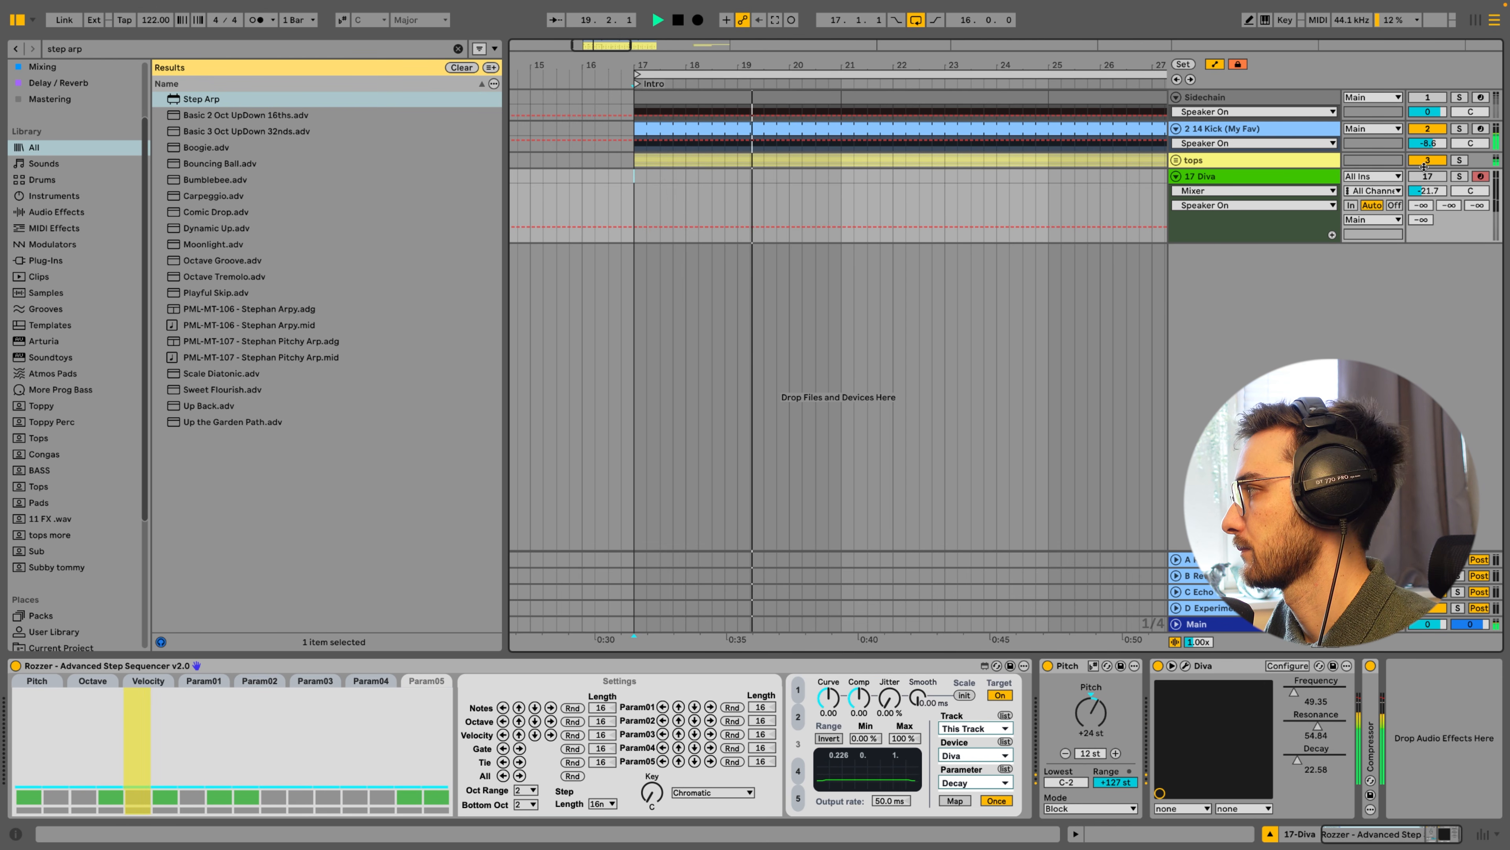
key("space")
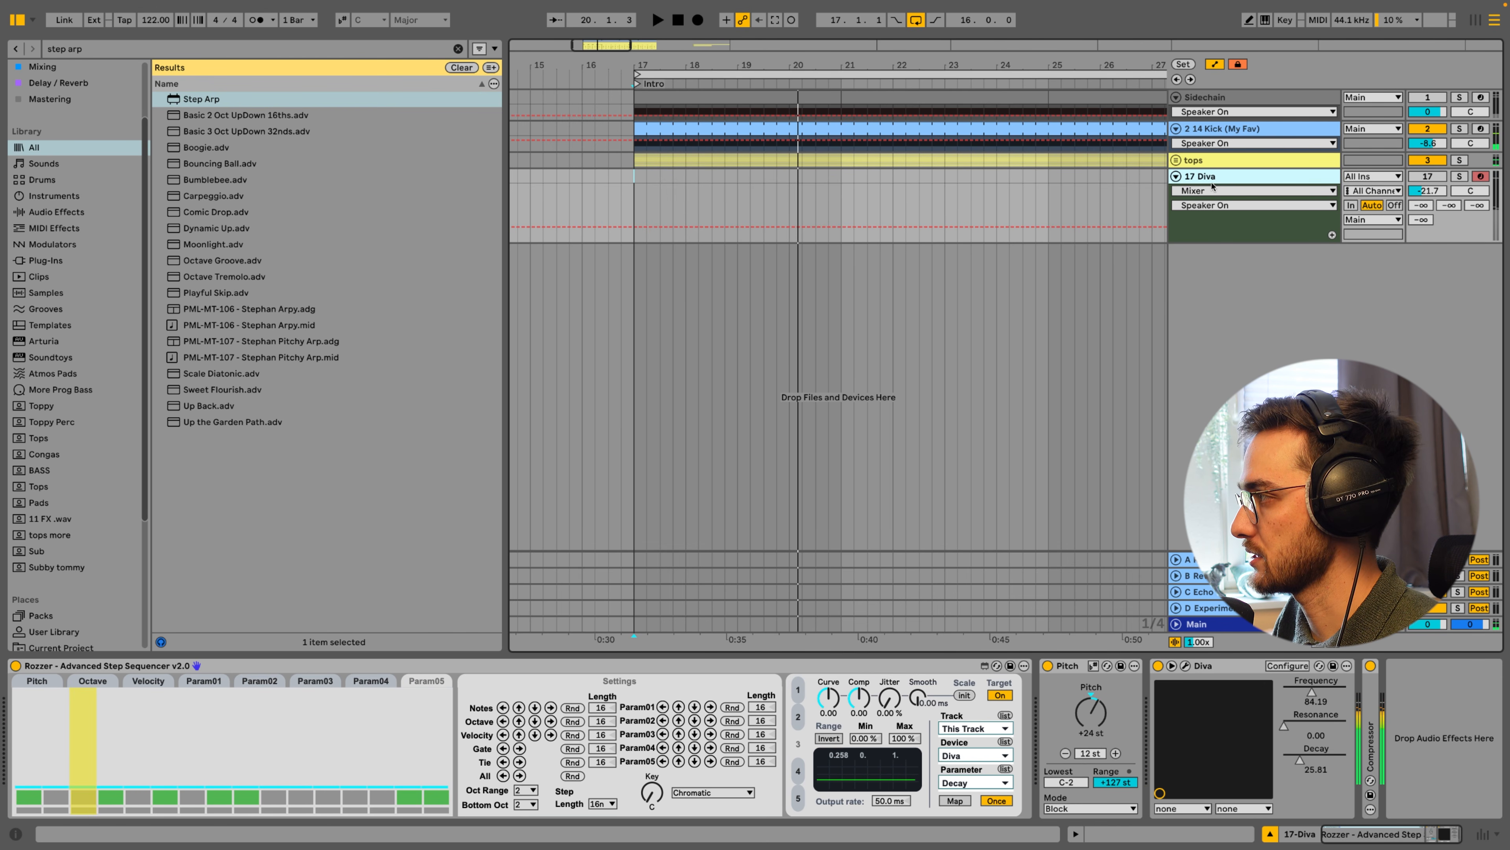
Set the arrangement grid to 8 bars and select bars 17 to 25 on the Diva track
right_click(828, 179)
left_click(903, 349)
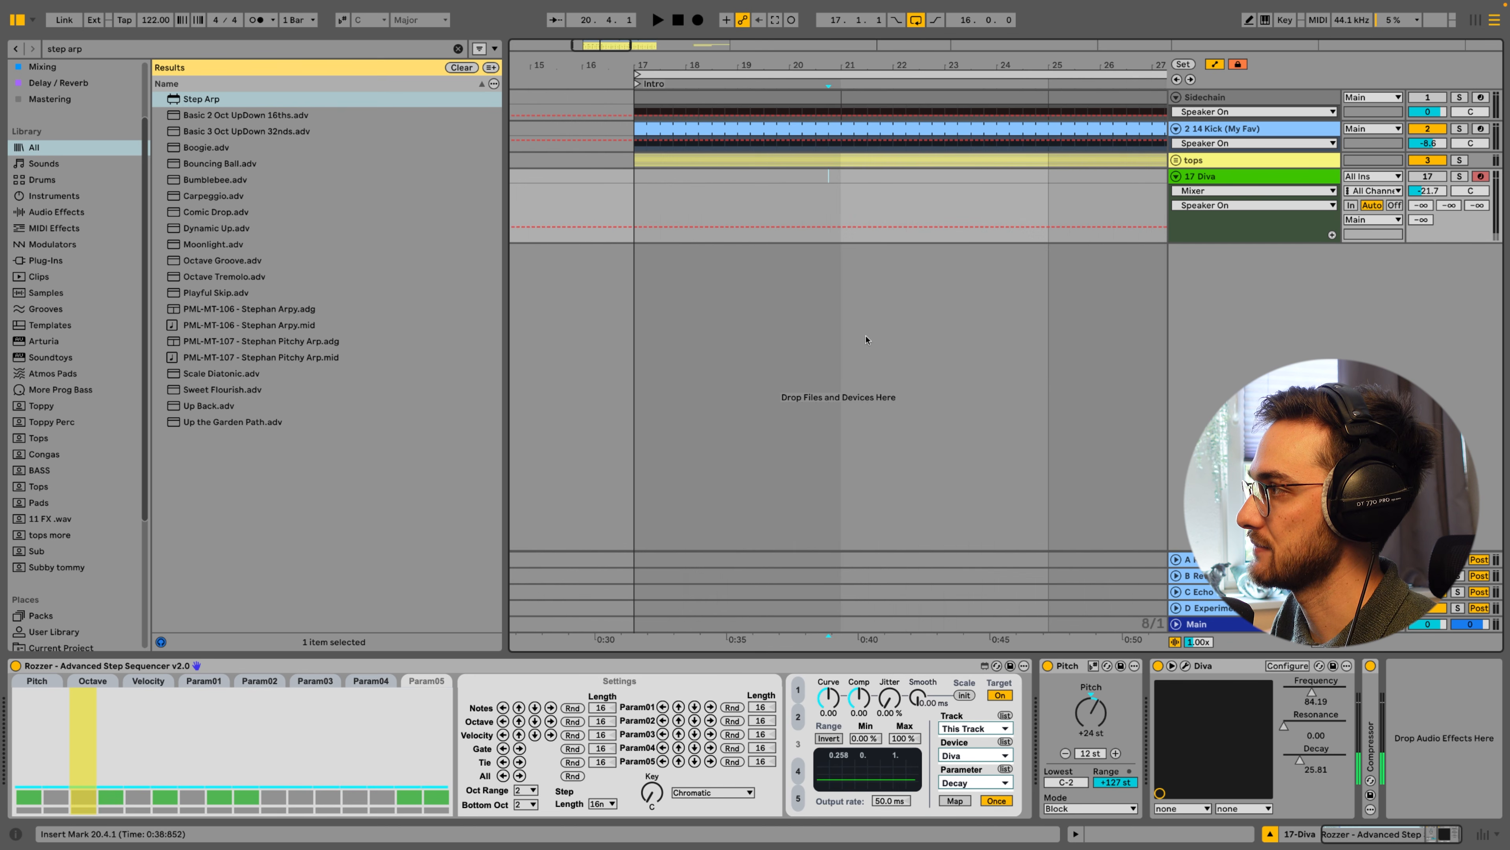
left_click_drag(943, 192, 668, 200)
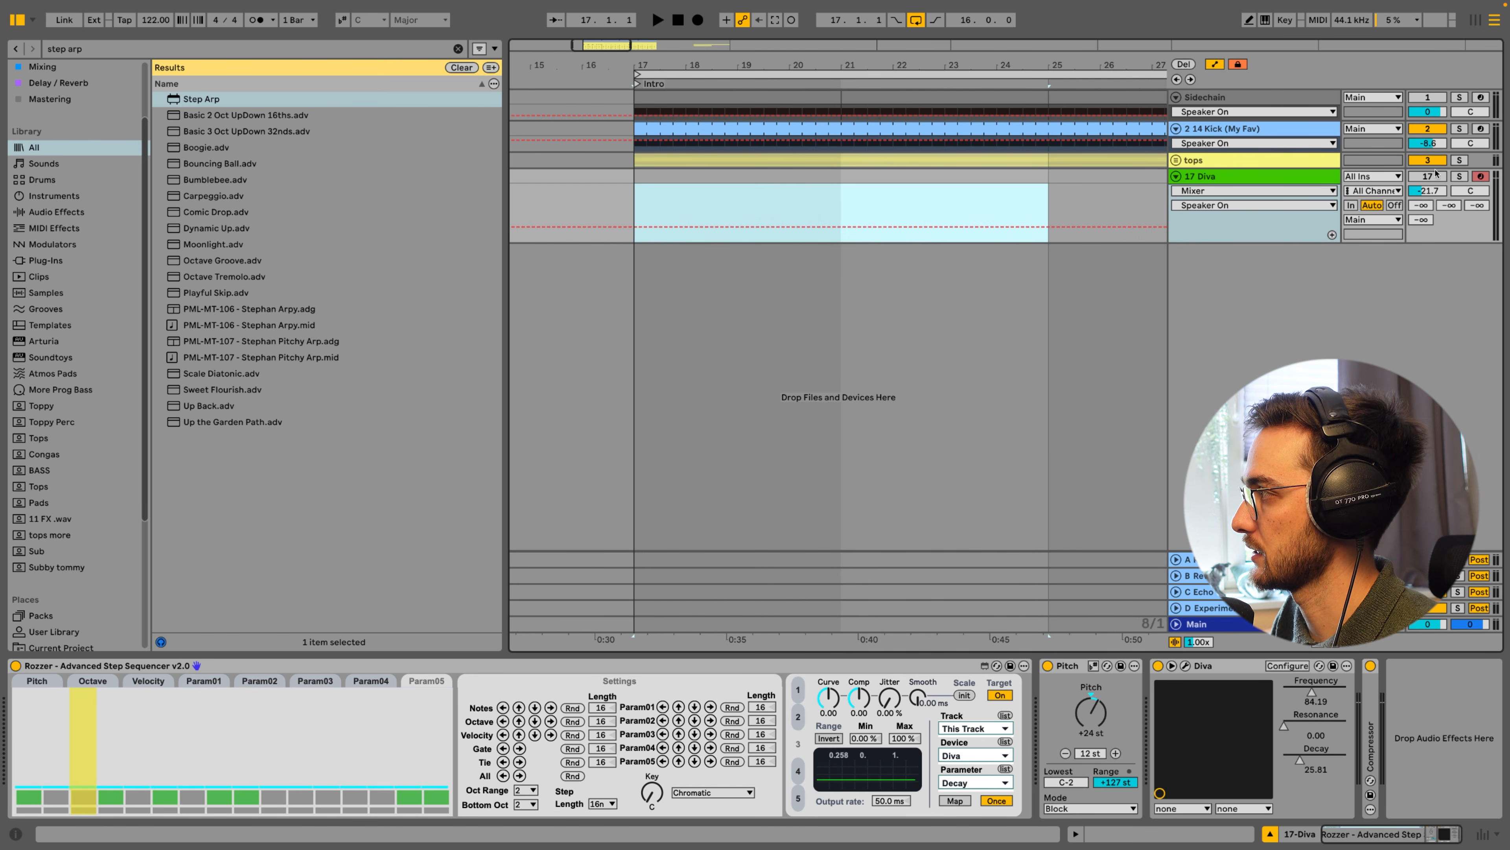
Audition the Rozzer sequence from bar 17 with its Pitch lane open, and reselect bars 17 to 25
left_click(155, 666)
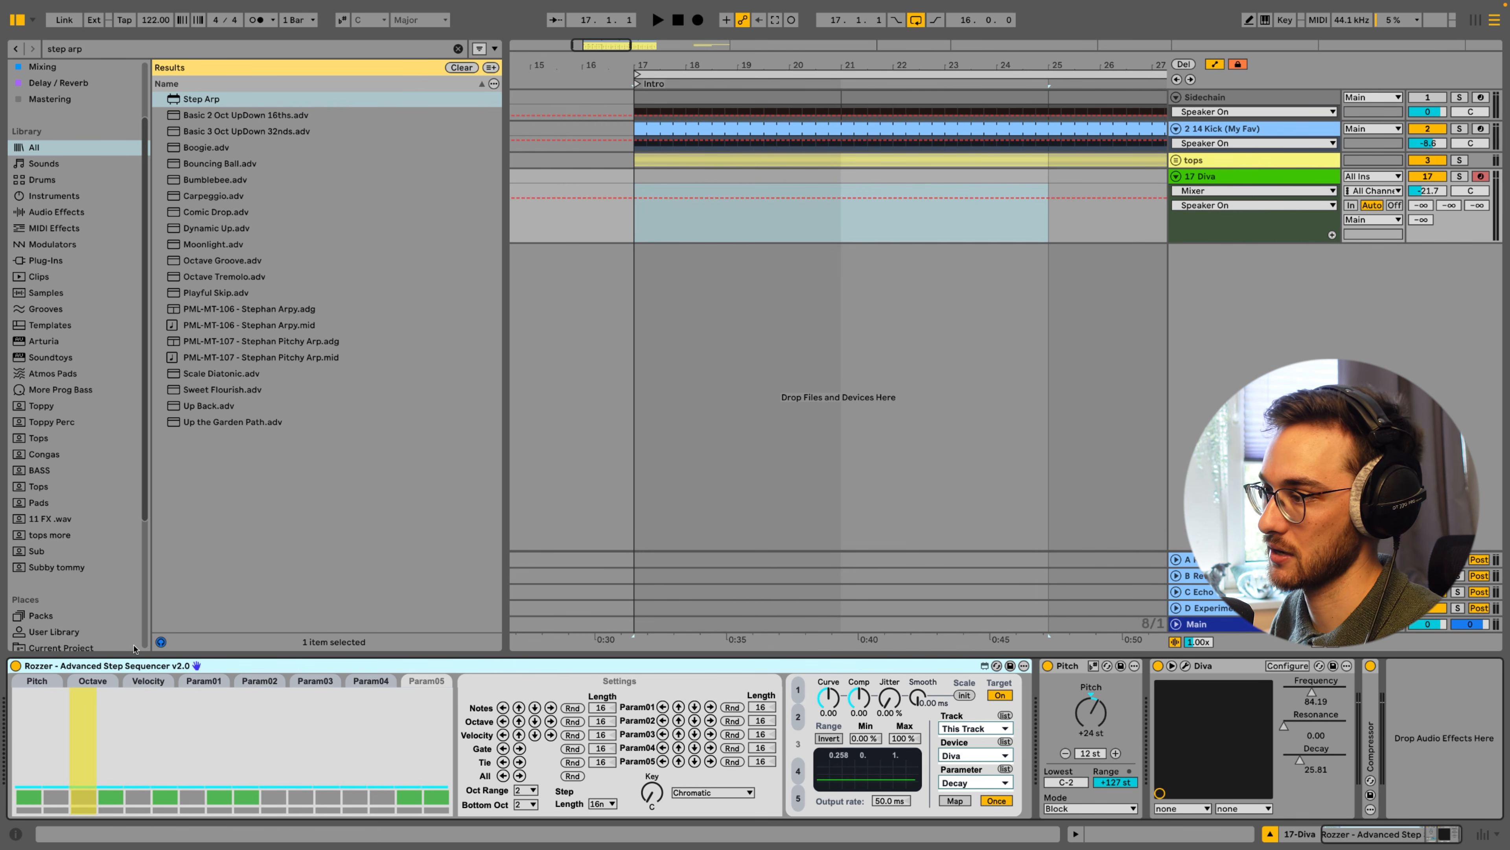
key("space")
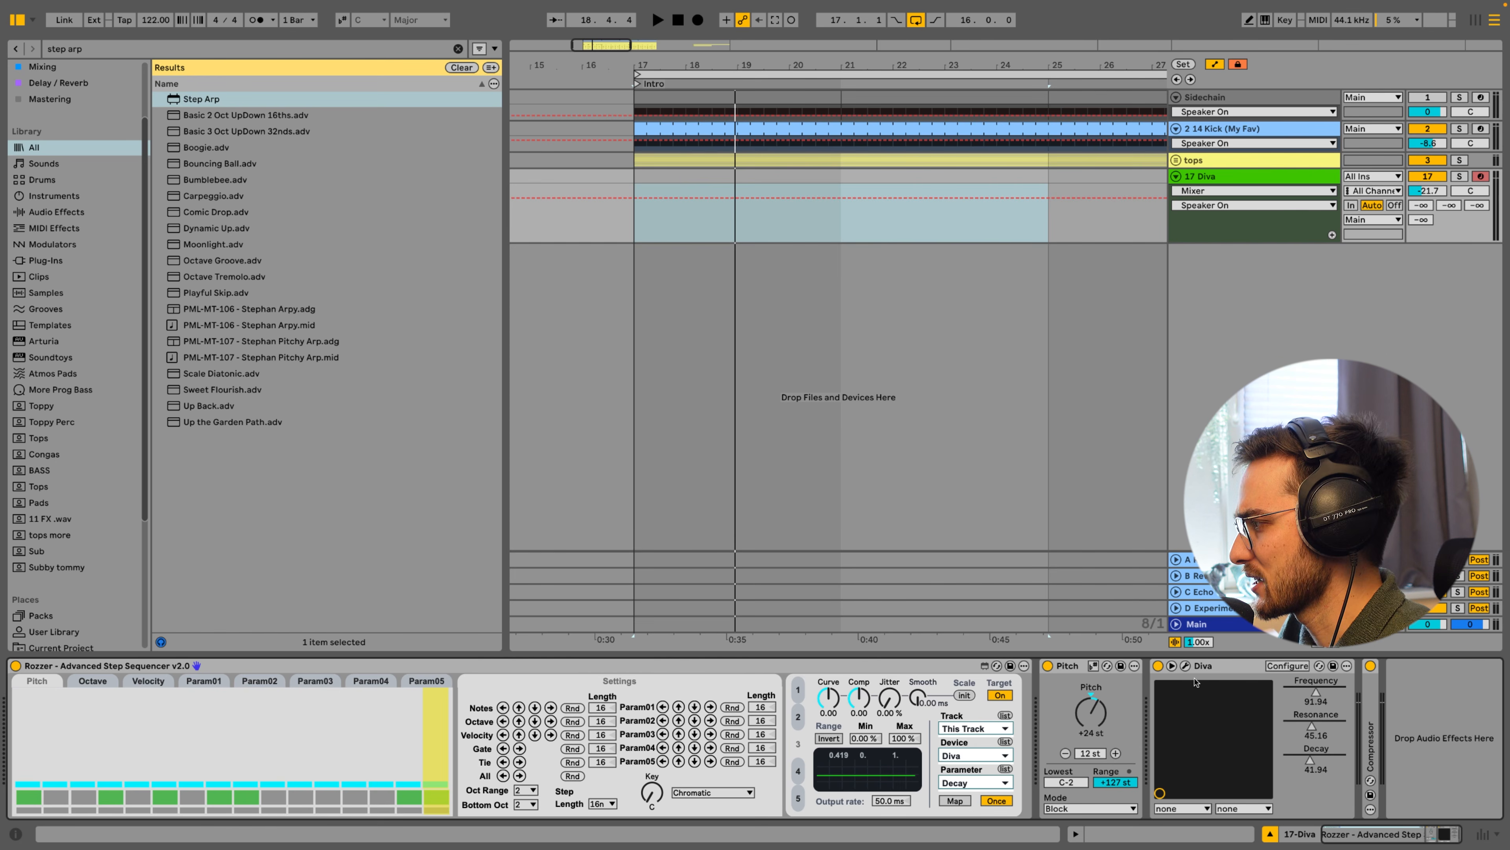
left_click_drag(636, 232, 1012, 232)
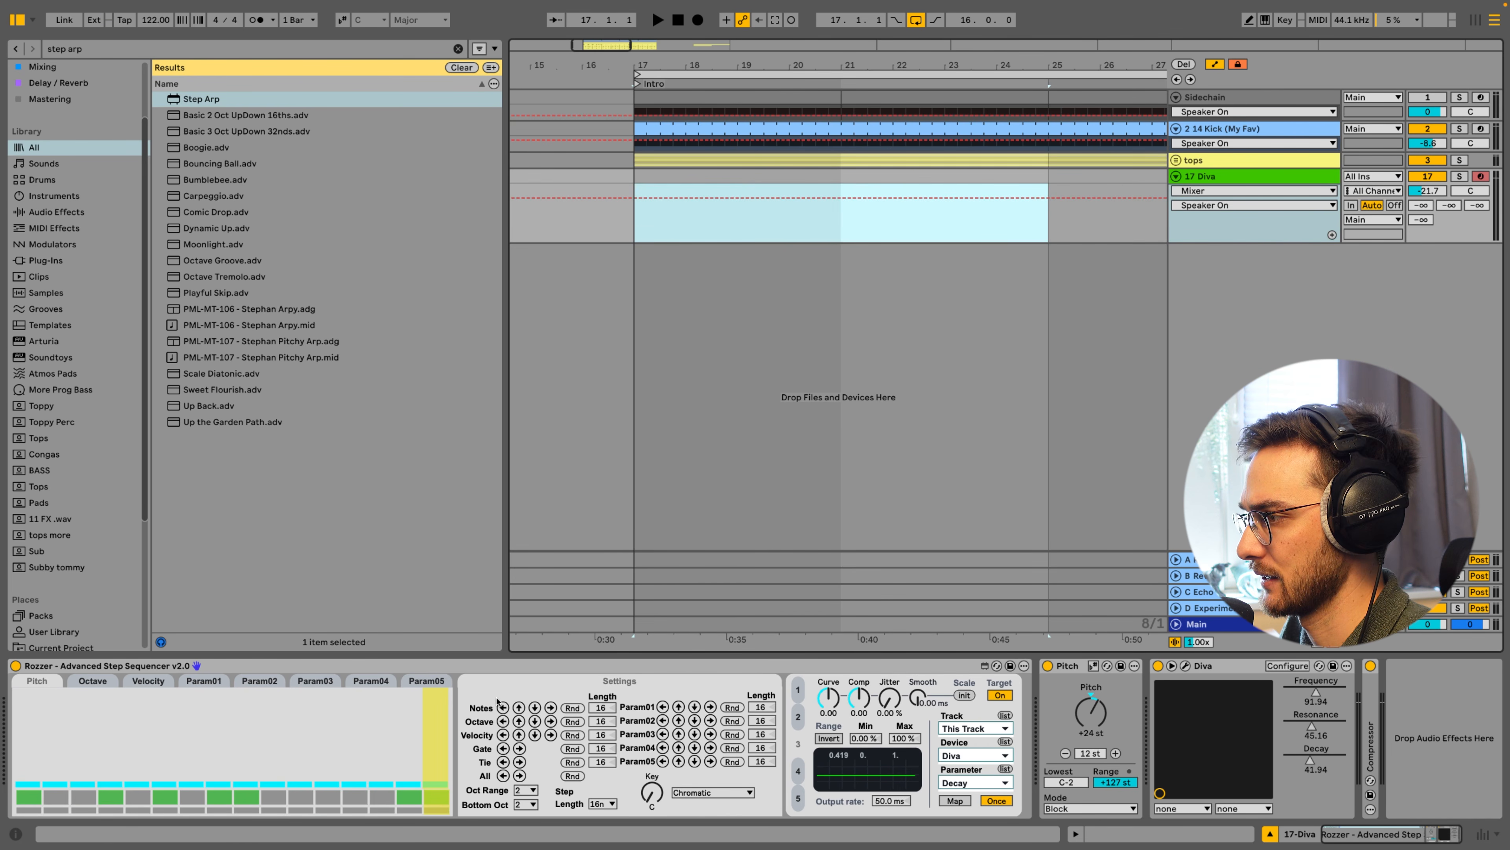
Examine the Param01 to Param04 patterns again and return to the Param01 lane
left_click(254, 682)
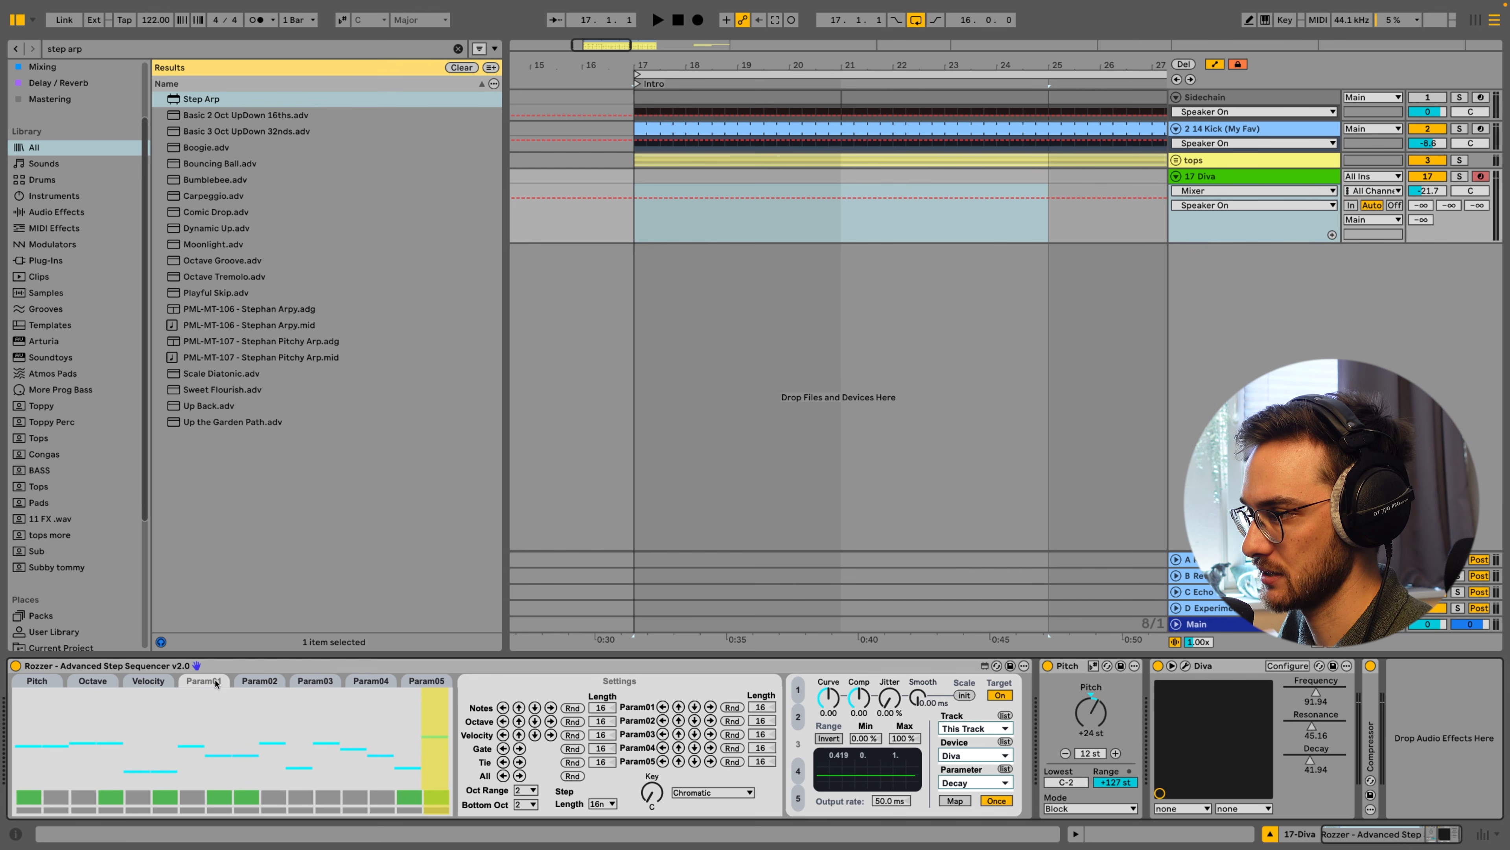
left_click(259, 682)
left_click(308, 683)
left_click(364, 682)
left_click(312, 683)
left_click(260, 682)
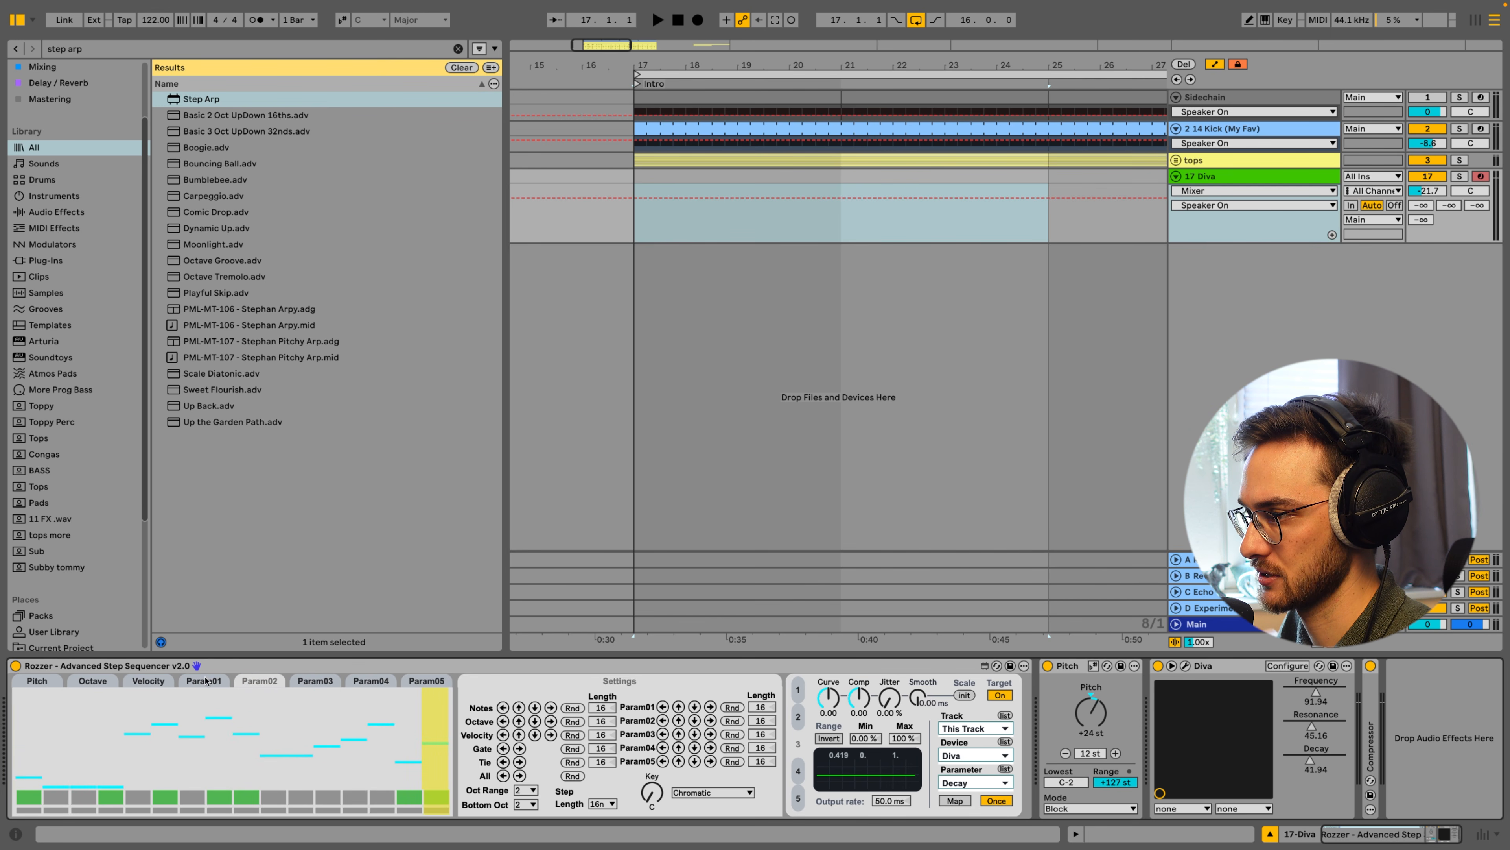
left_click(205, 682)
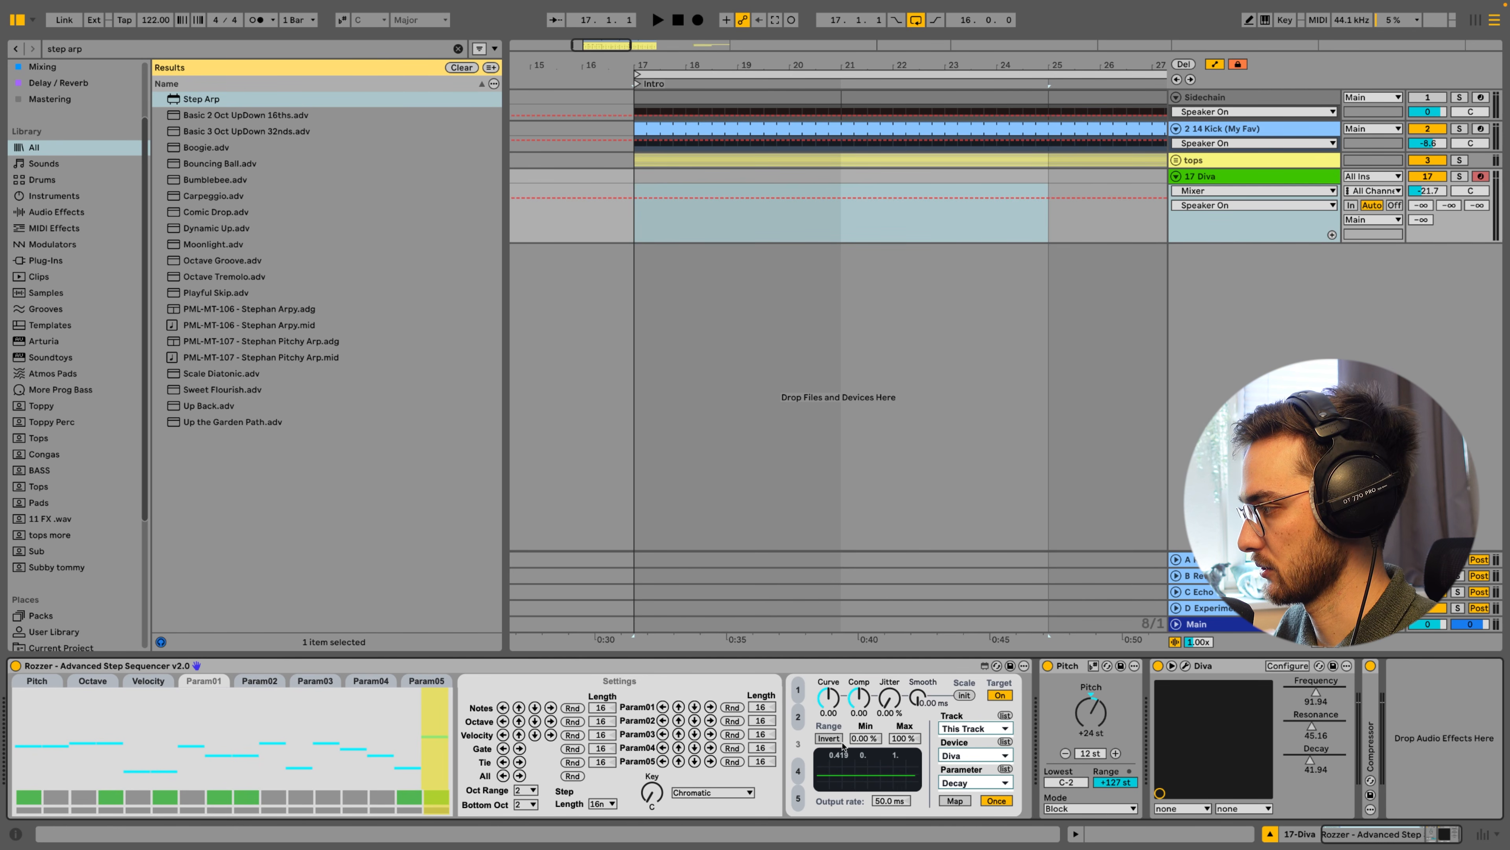
Clear the sequencer's Diva modulation targets and set Diva's Decay to 25.50 during playback
left_click(1005, 715)
left_click(259, 681)
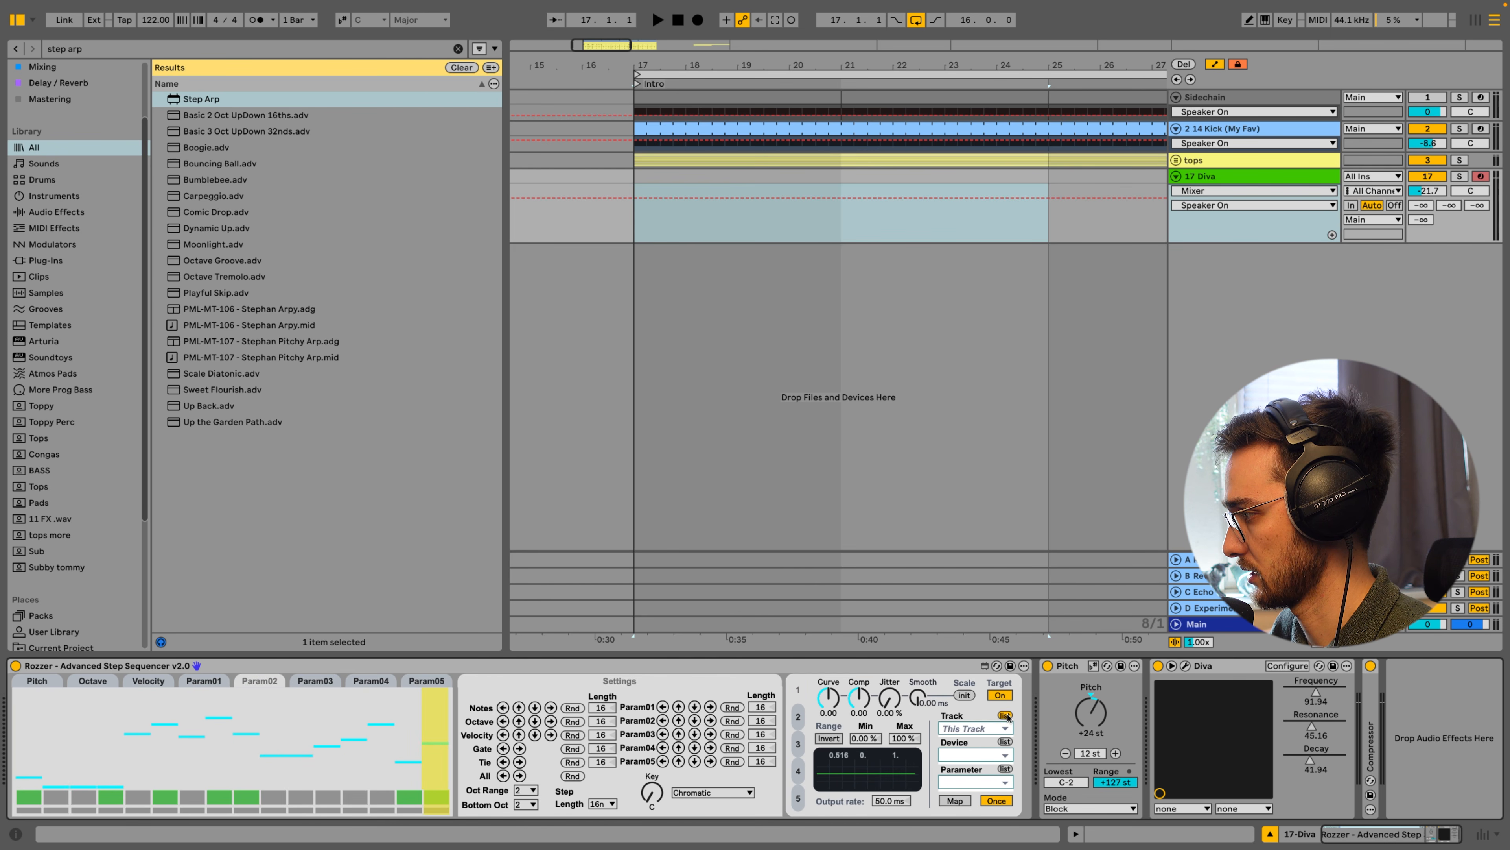
left_click(37, 680)
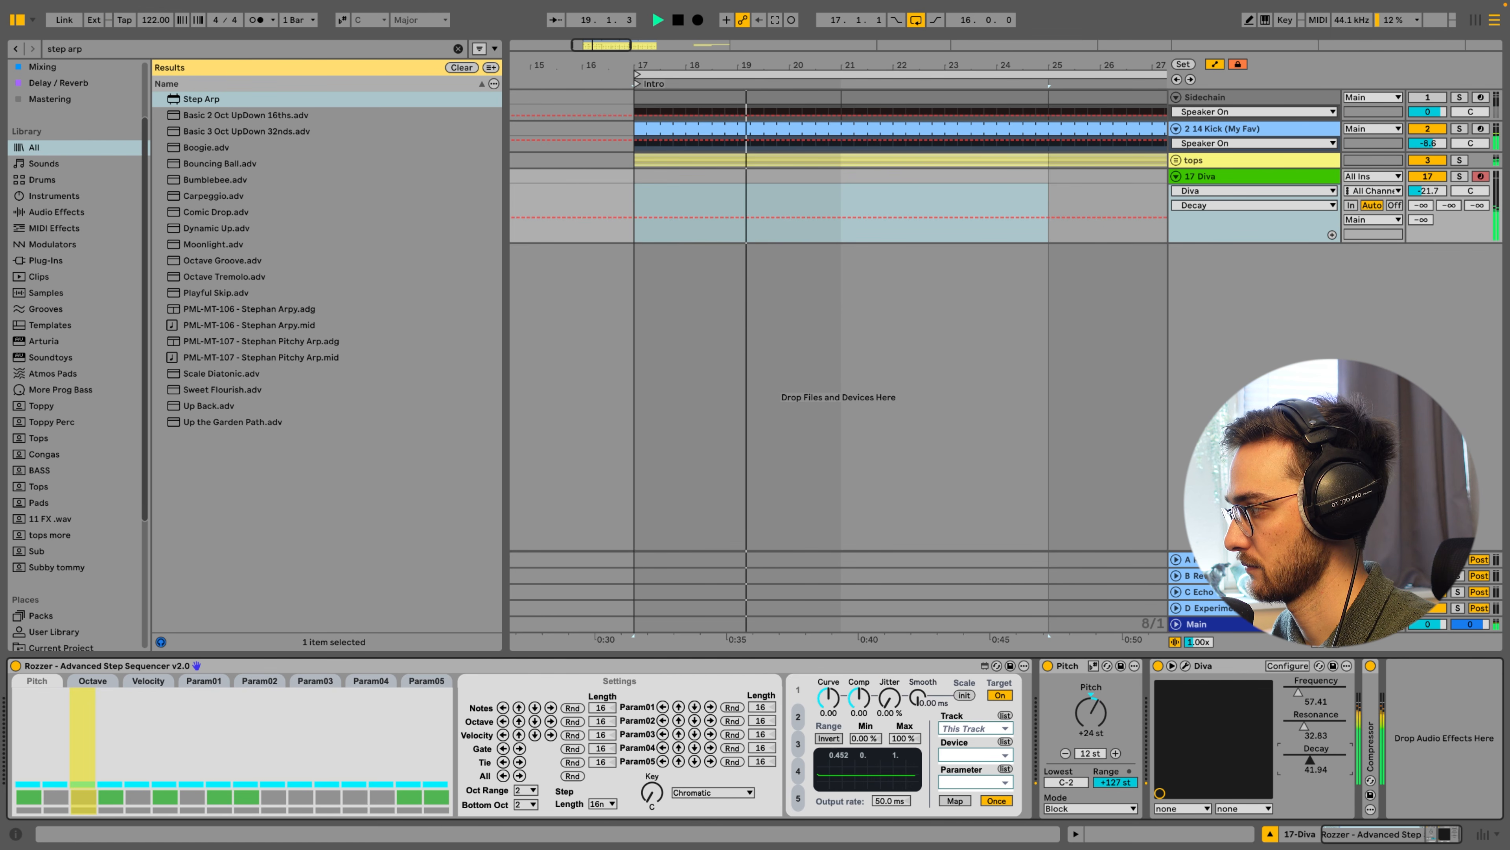
left_click_drag(1310, 760, 1298, 759)
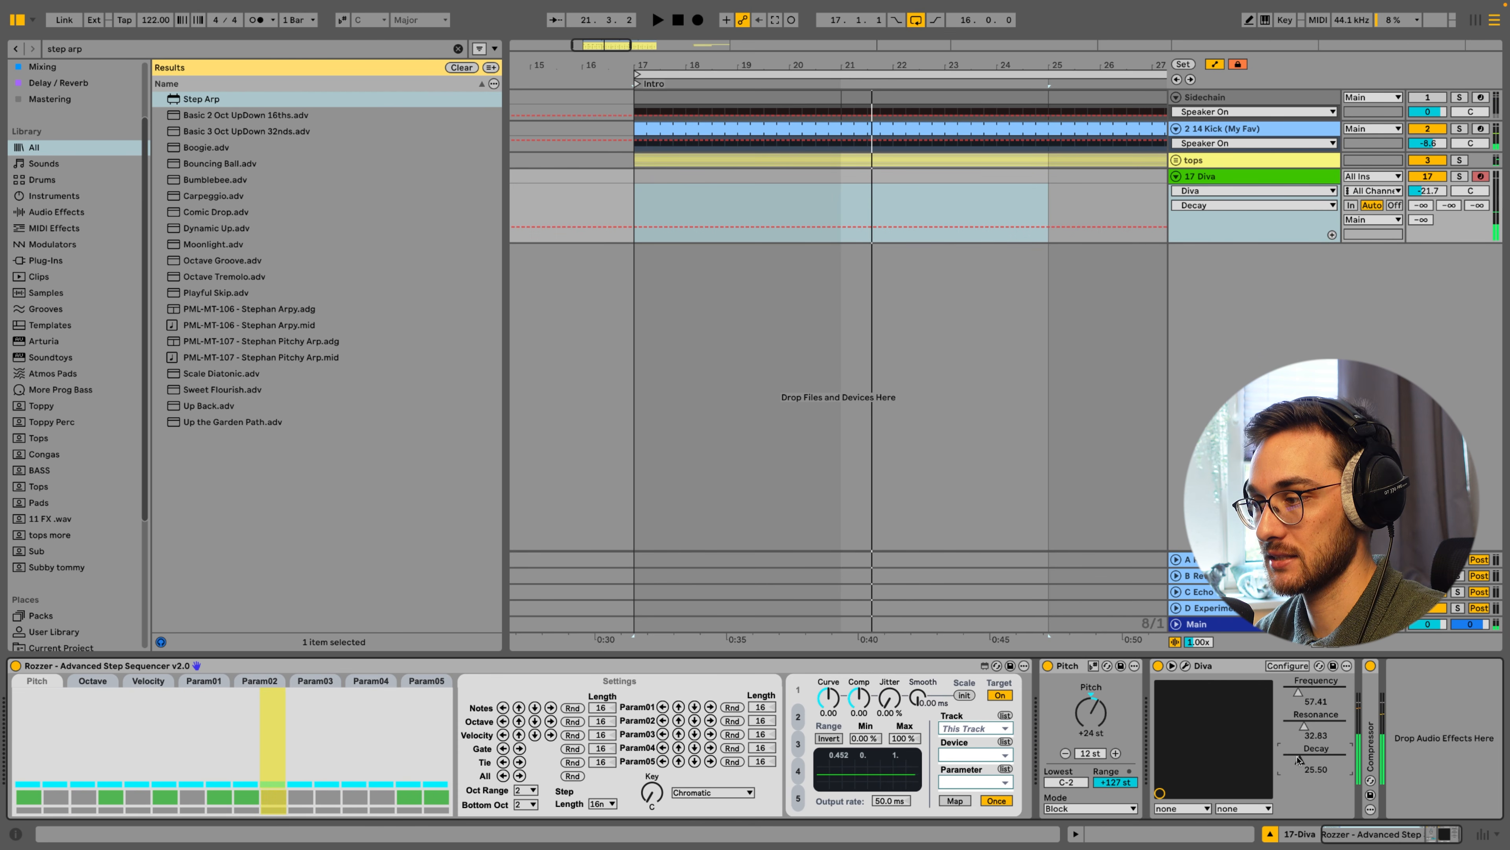
Try raised pitches on steps 1 to 7, 10 and 13 during playback, and return all steps to the lowest pitch
left_click(1233, 176)
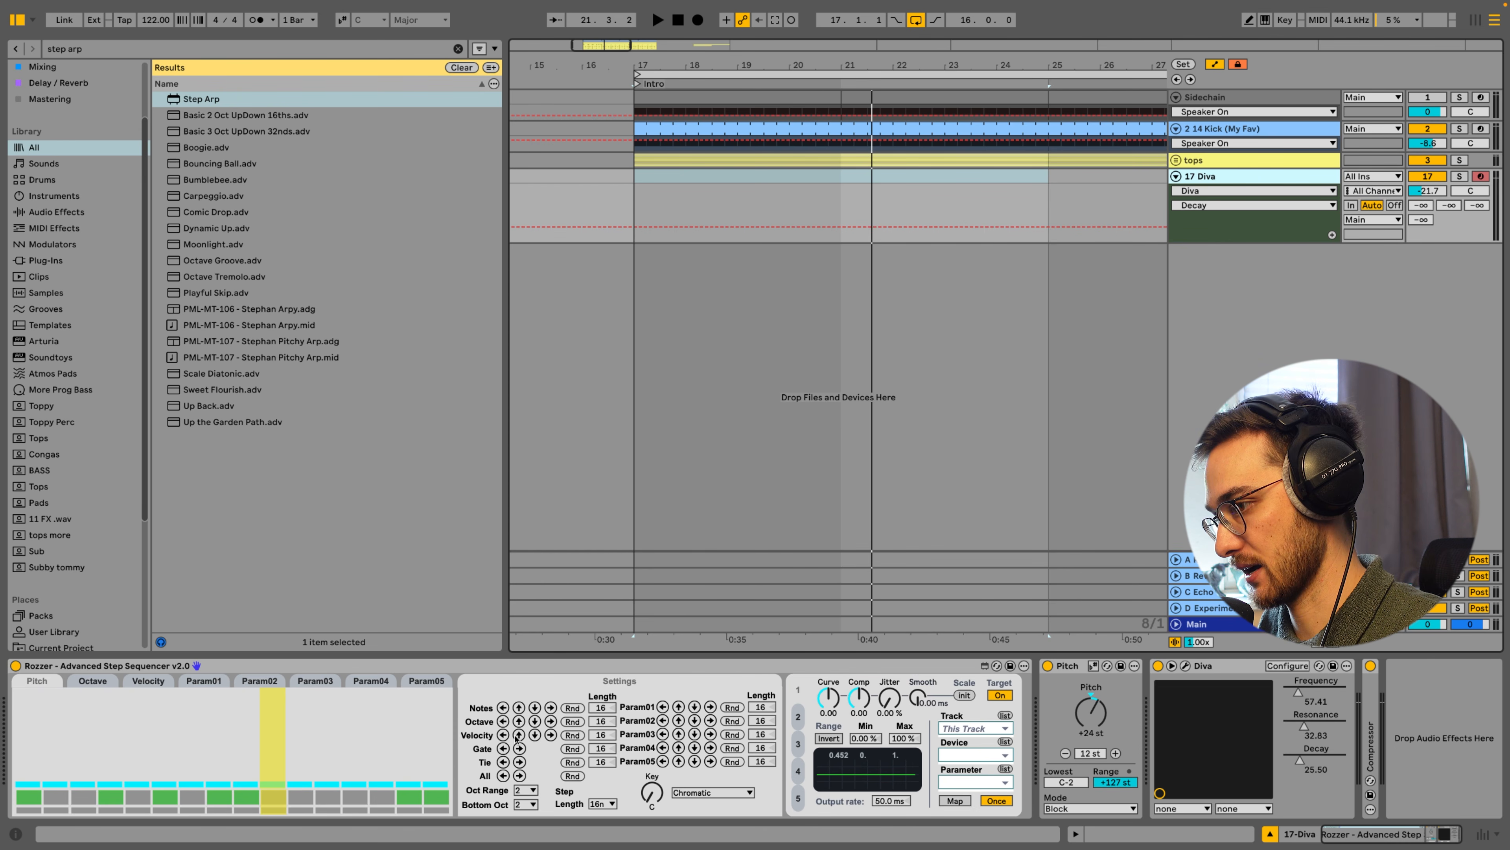
left_click(35, 681)
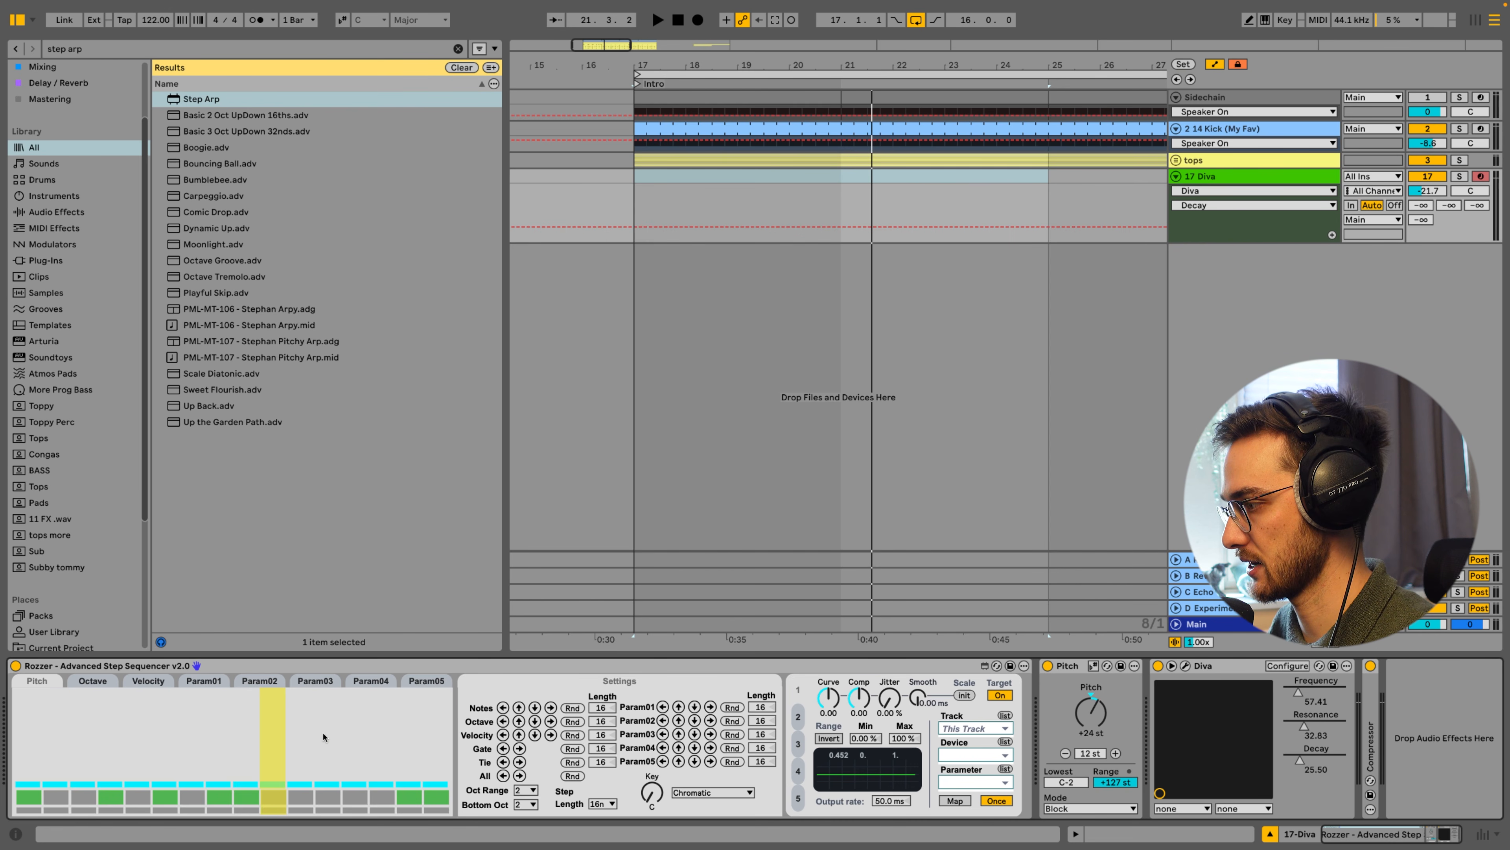
left_click(23, 803)
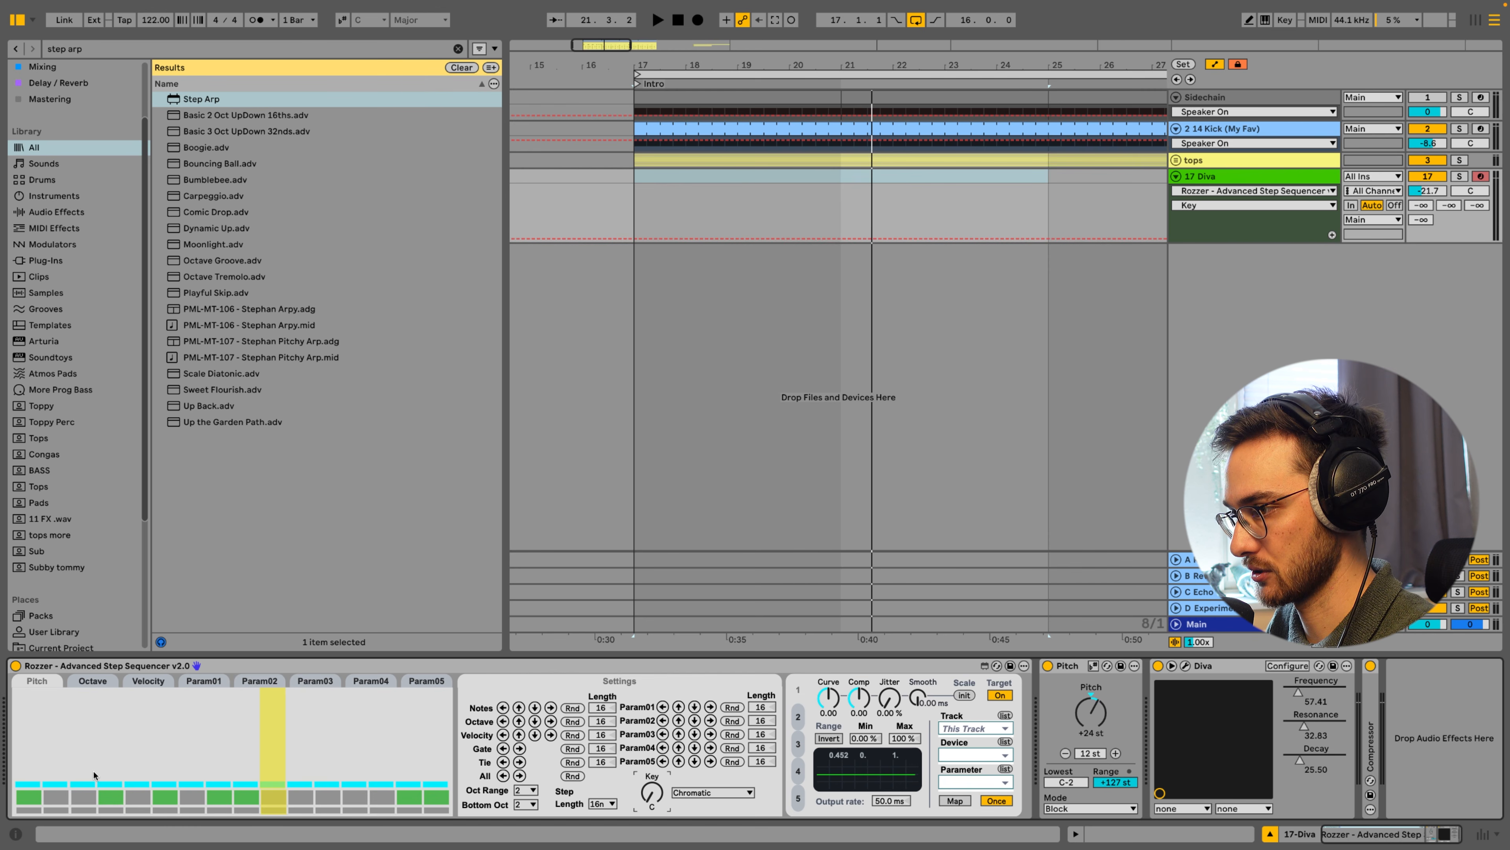
left_click_drag(27, 777, 165, 770)
key("space")
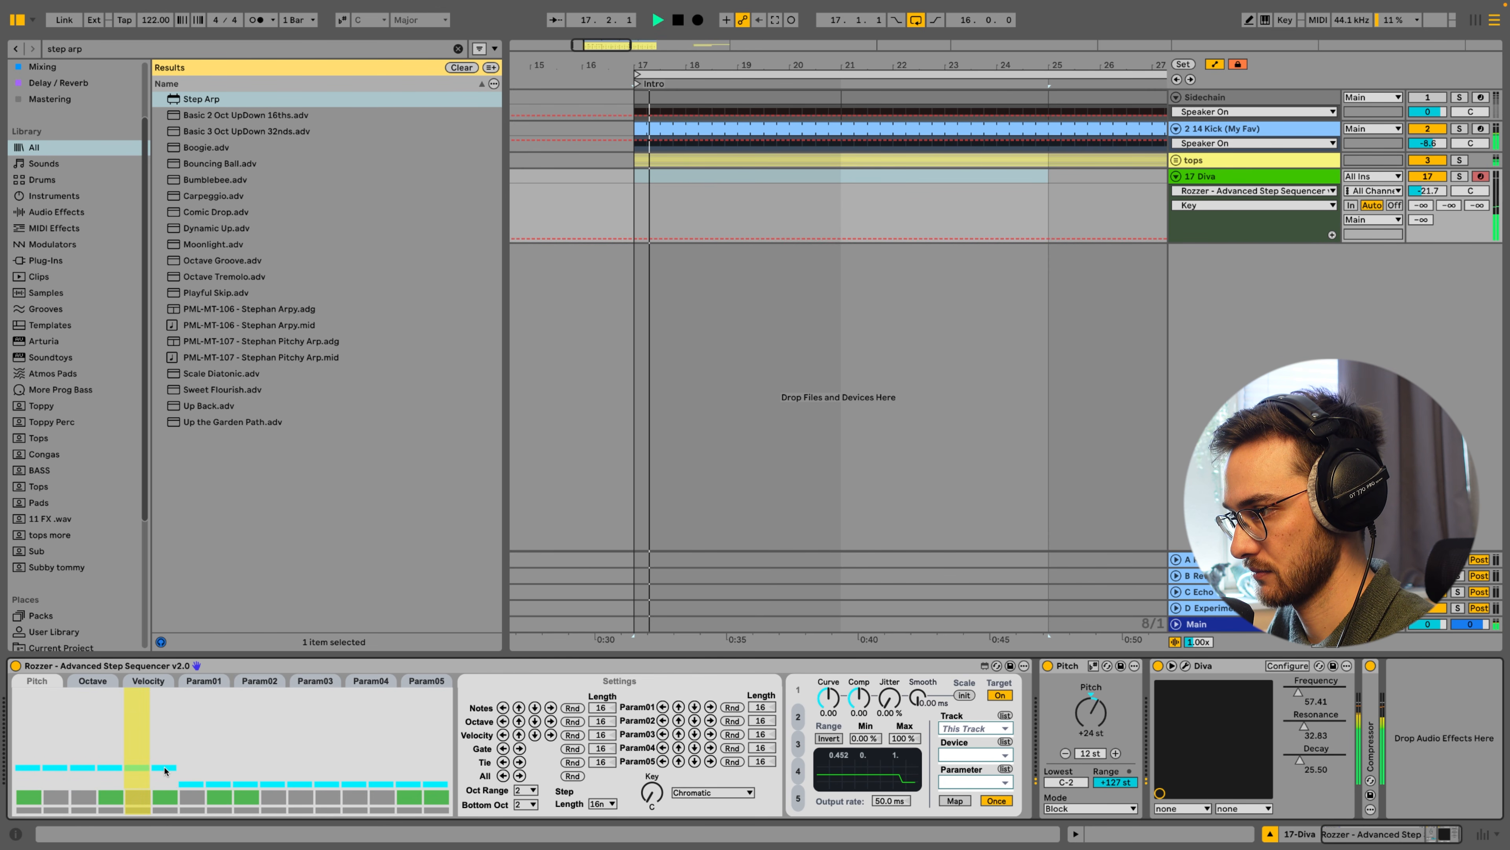
left_click(190, 759)
left_click(273, 742)
left_click(354, 742)
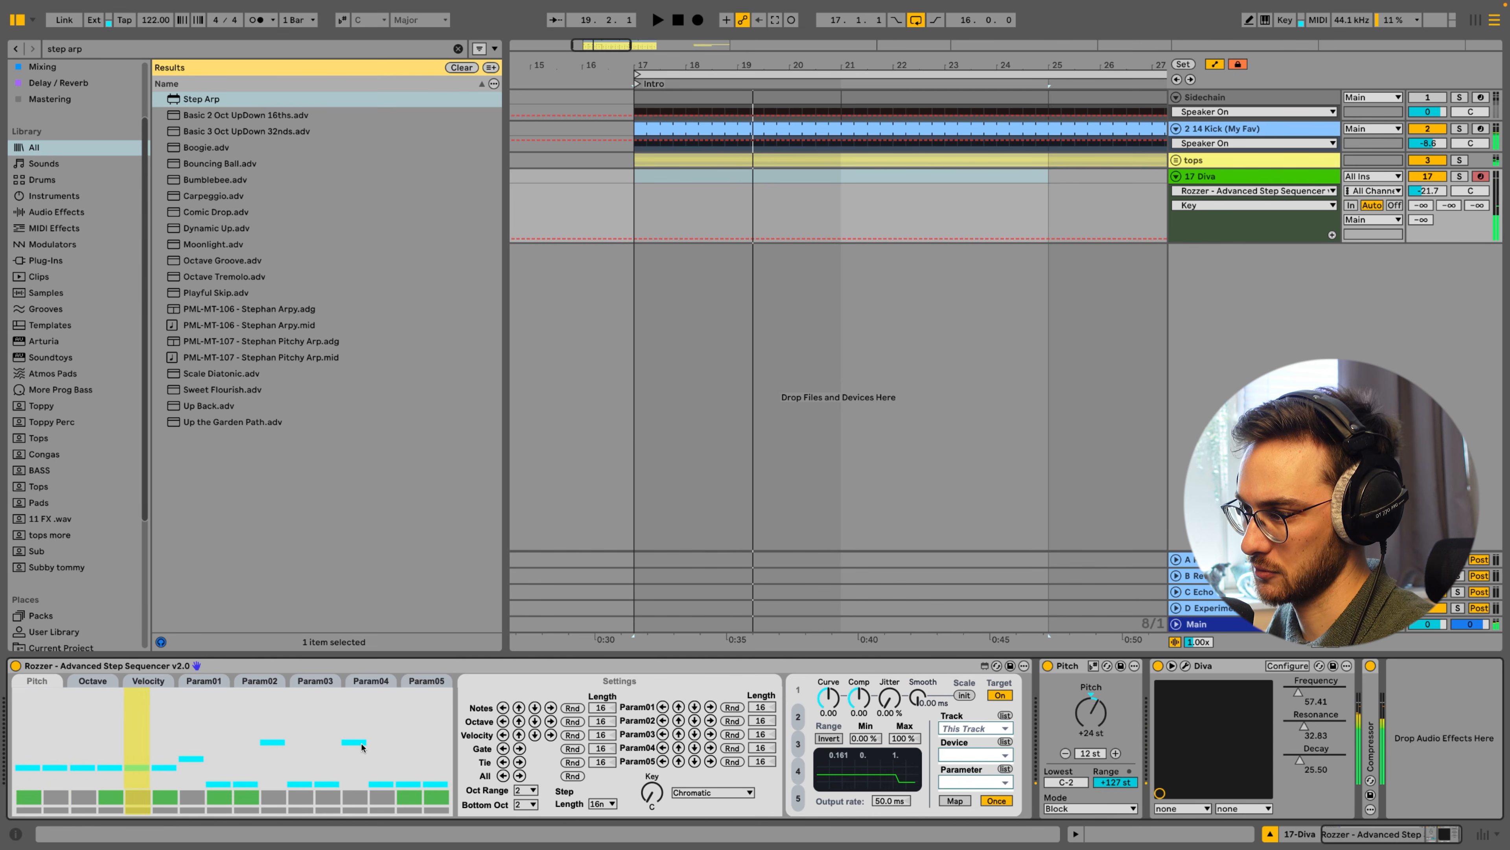
mouse_move(361, 742)
left_mouse_down()
mouse_move(354, 786)
mouse_move(15, 792)
left_mouse_up()
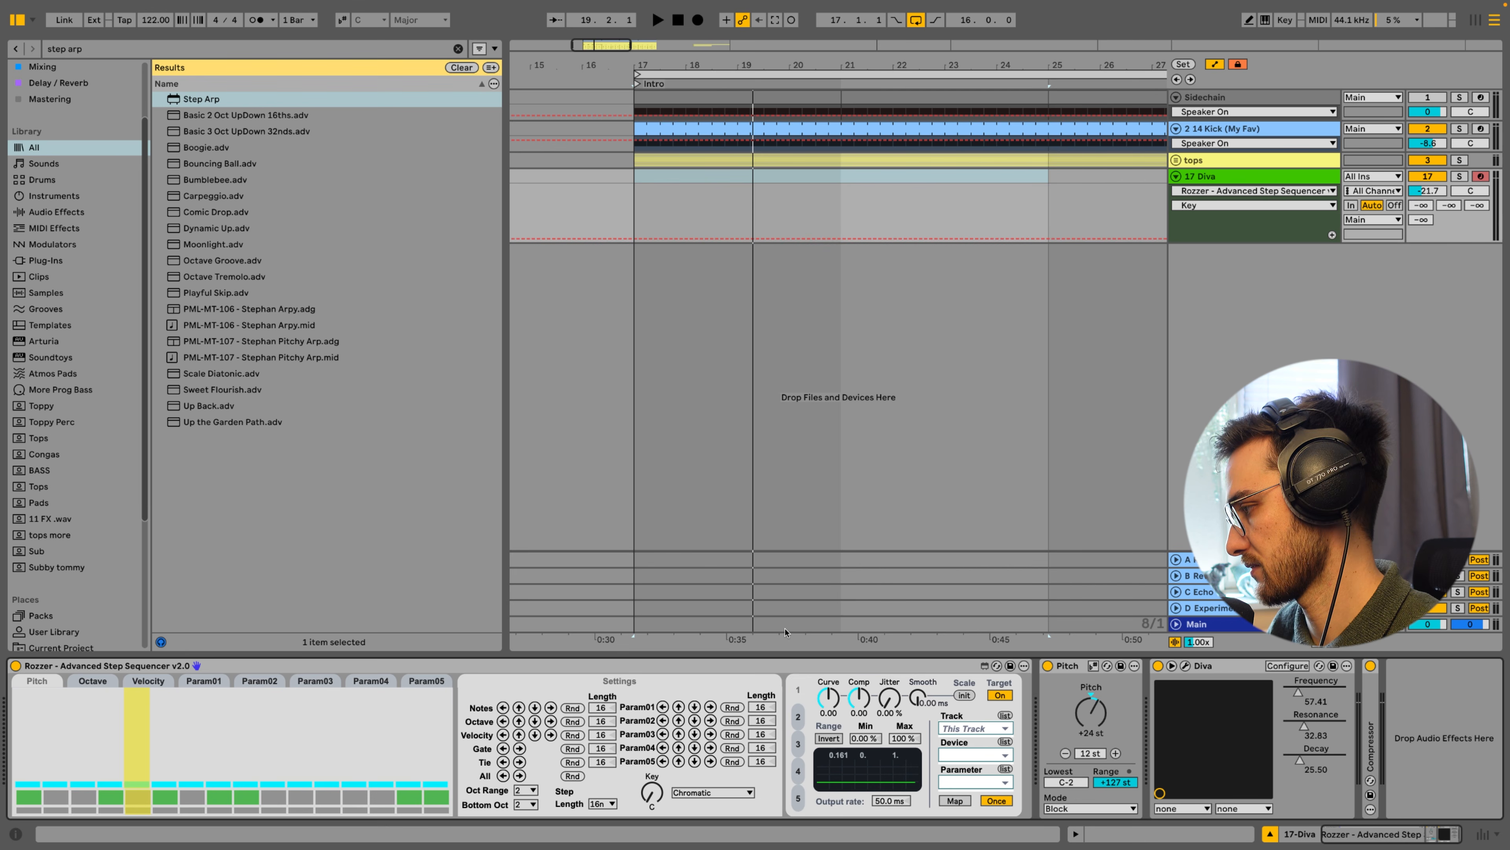
Insert an audio track below the Diva track and set its audio input to 17-Diva
key("space")
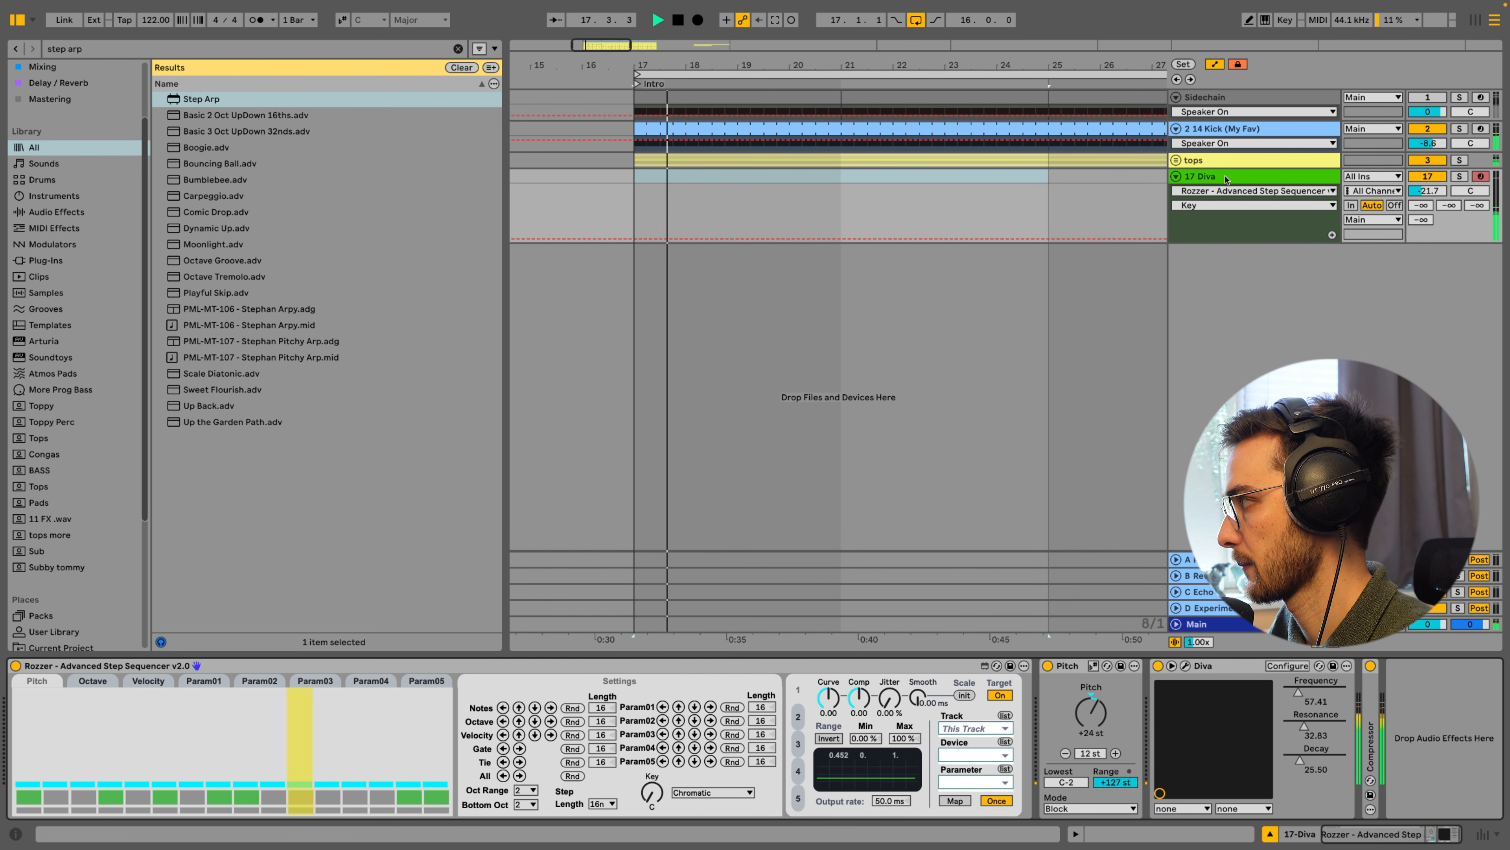
left_click(1225, 178)
key("ctrl+t")
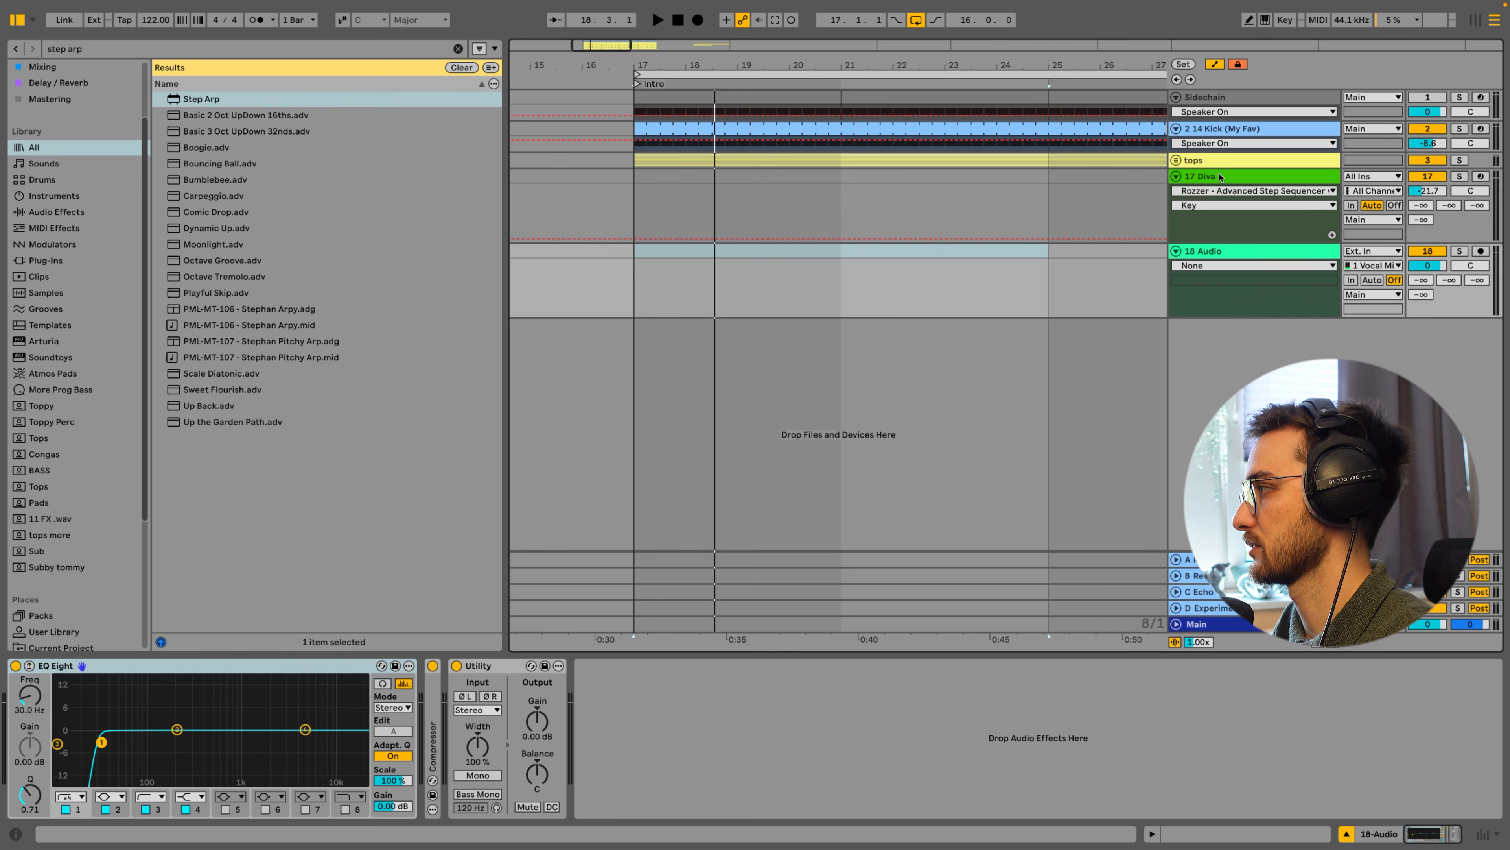
left_click(1195, 252)
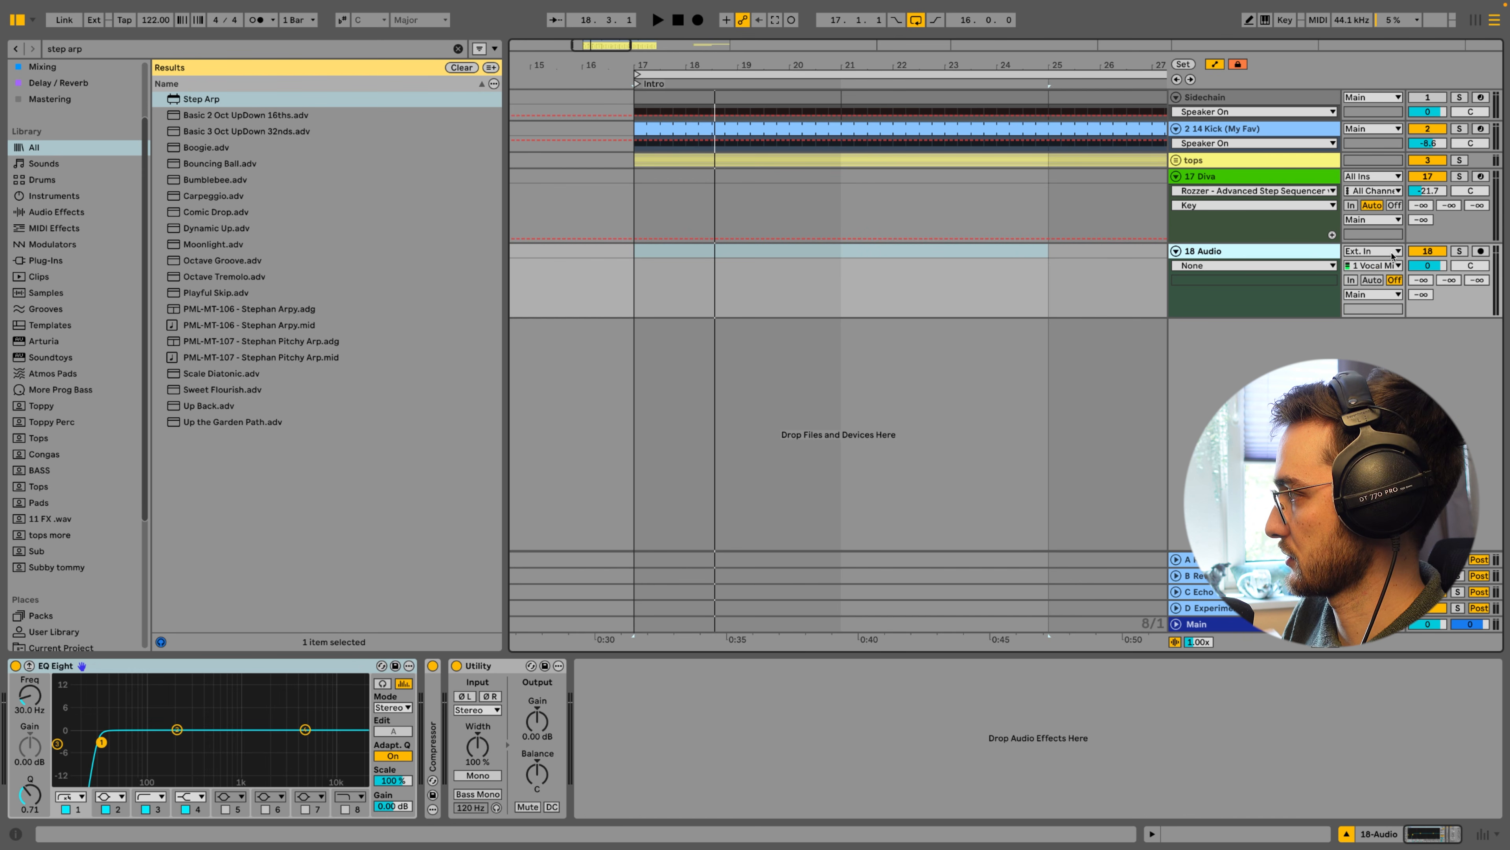
left_click(1372, 251)
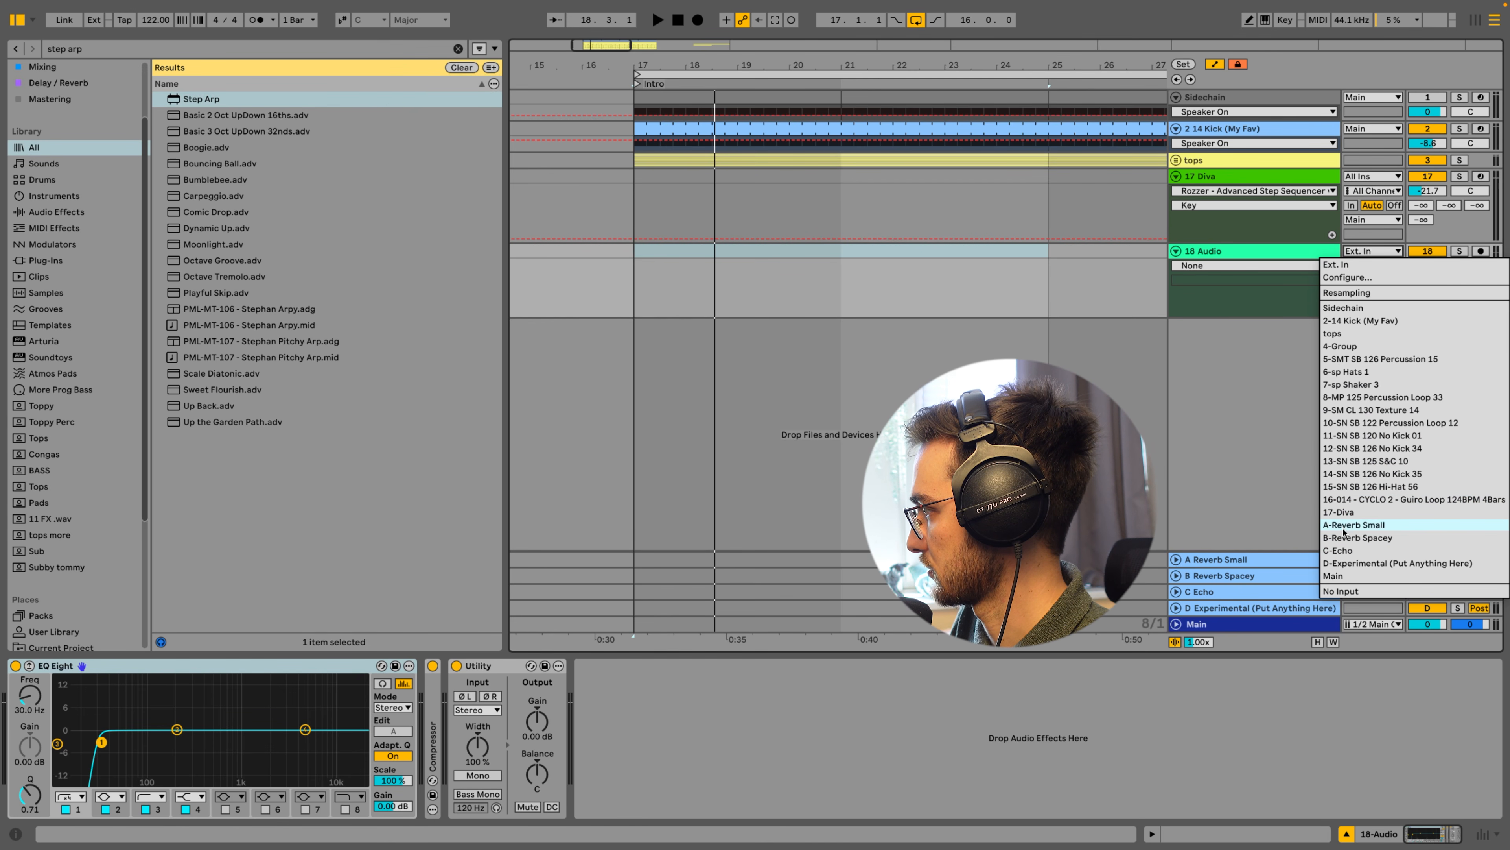
left_click(1340, 513)
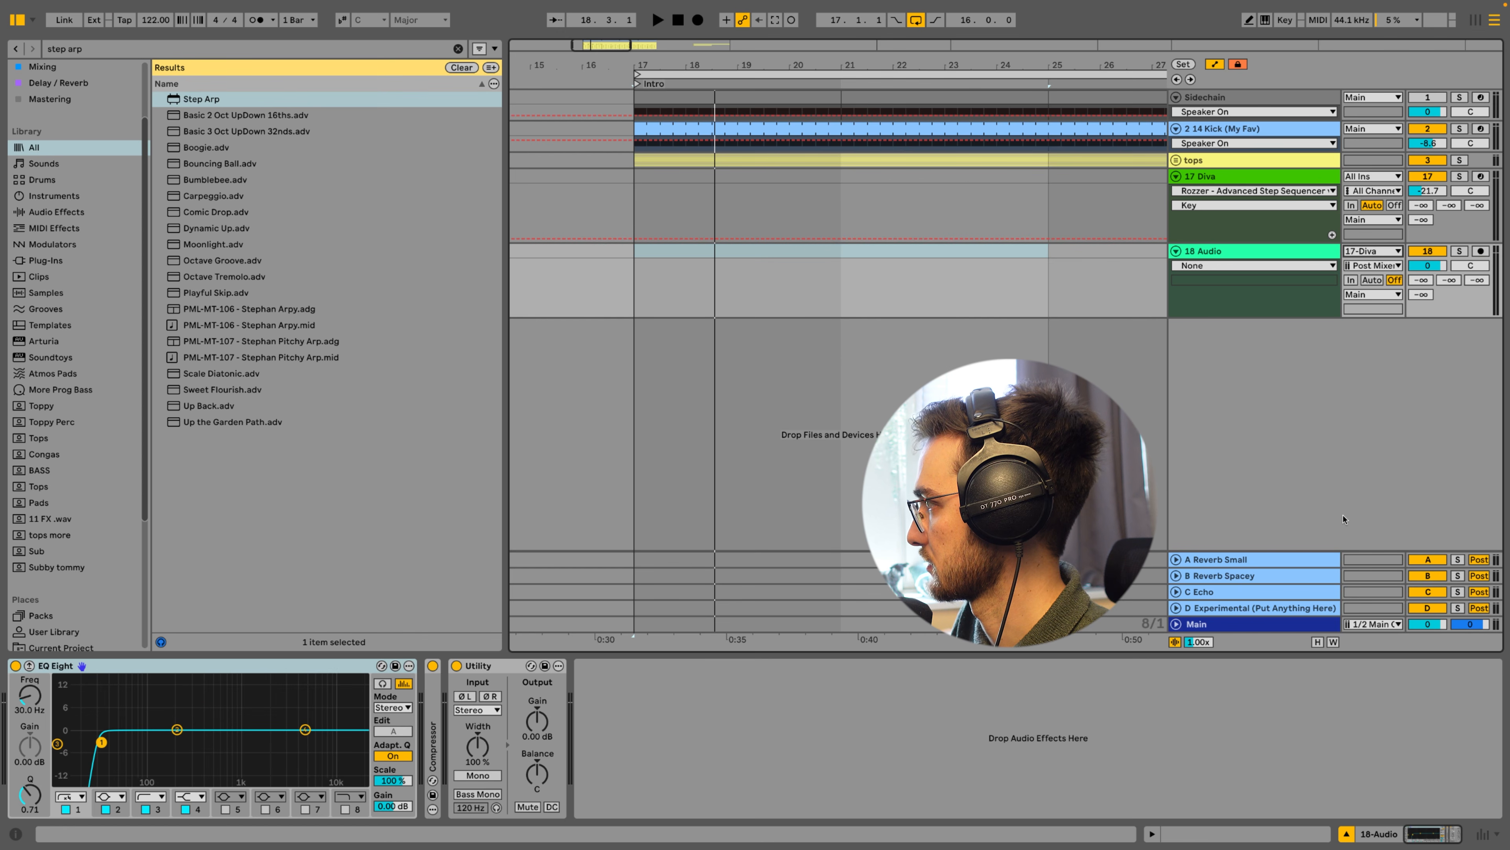
Record a short test take of Diva onto the new audio track from bar 17
key("F9")
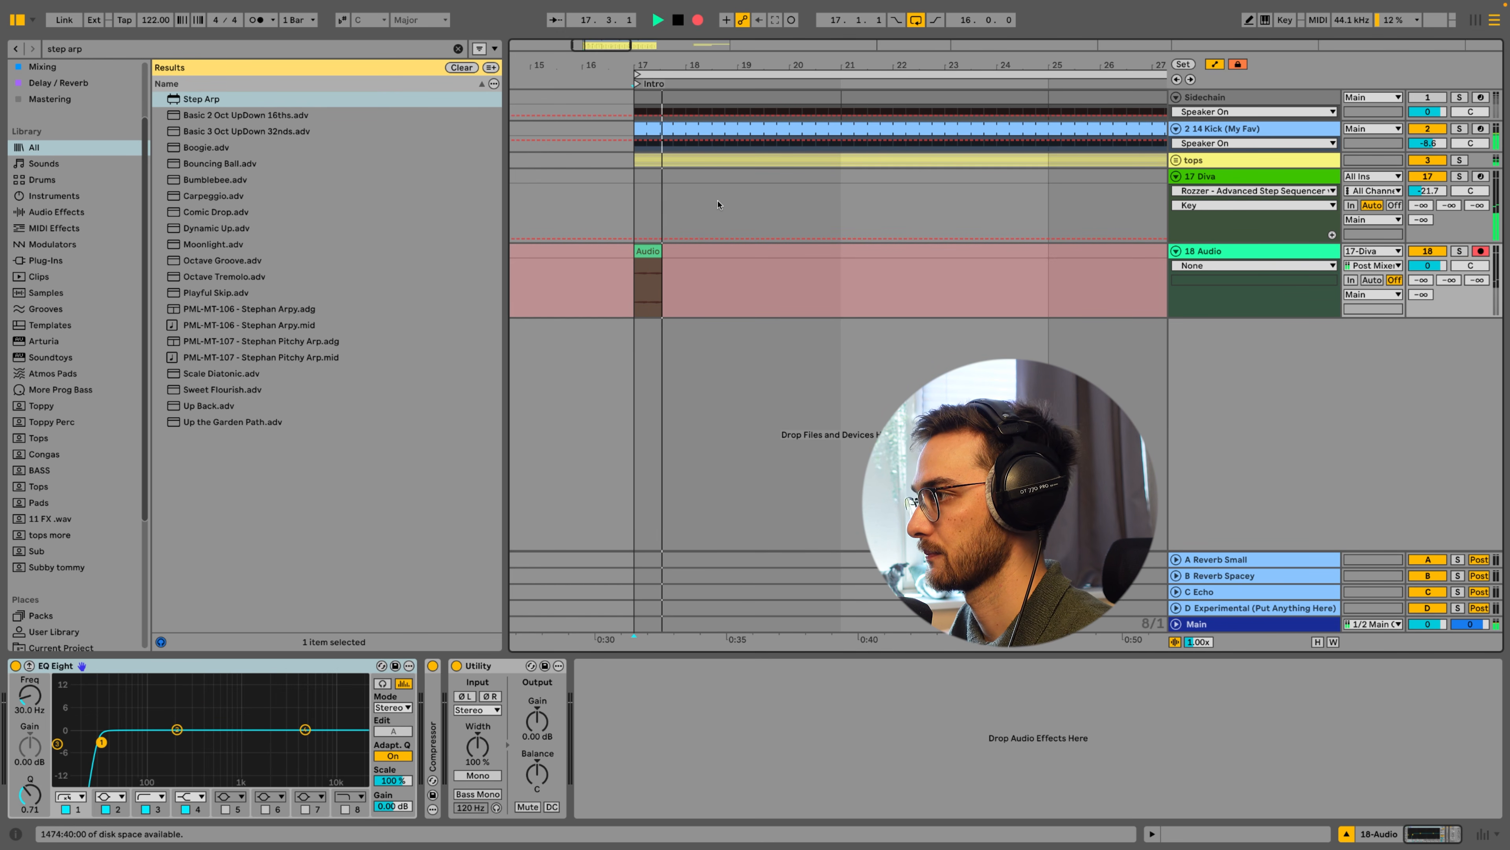
key("space")
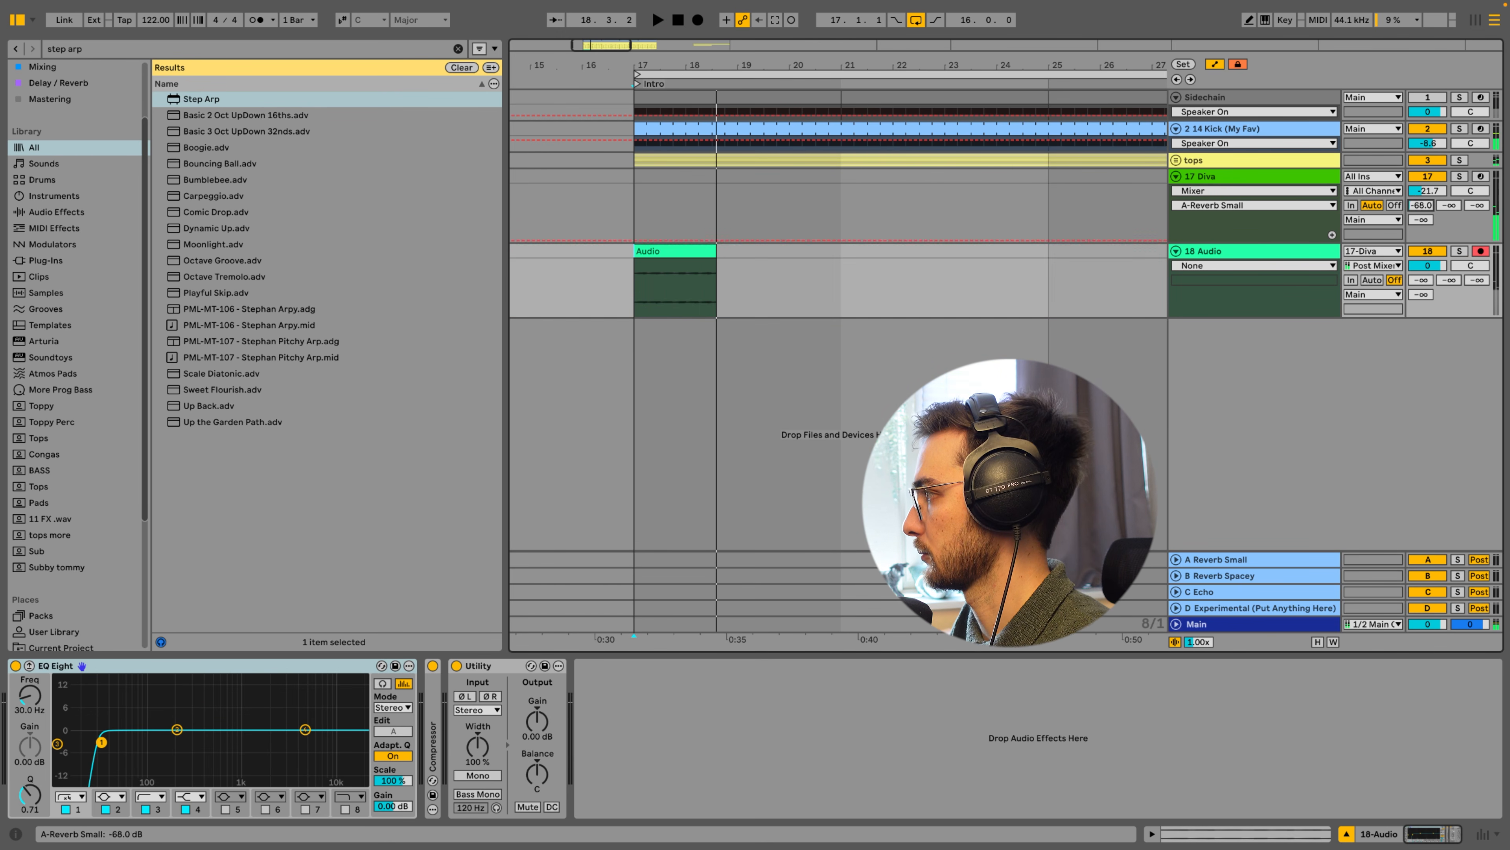
Raise the Diva track volume to -10.6 dB and delete the test clip from the audio track
mouse_move(1421, 205)
left_mouse_down()
mouse_move(1421, 220)
mouse_move(1428, 179)
left_mouse_up()
left_click(682, 253)
key("Delete")
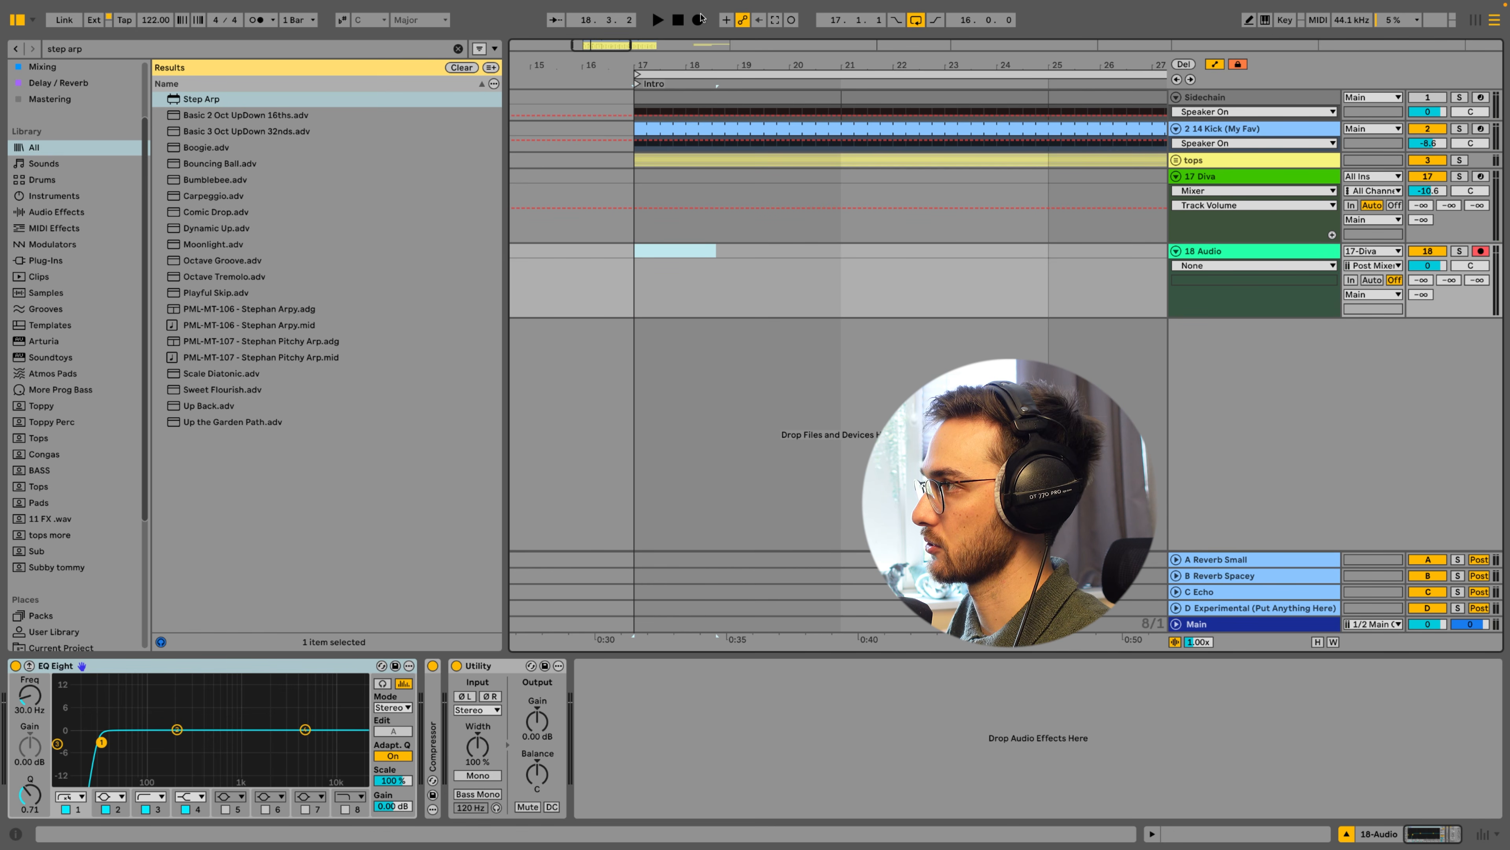
Record a new take of the Diva sequence onto the audio track, starting at bar 17
left_click(698, 20)
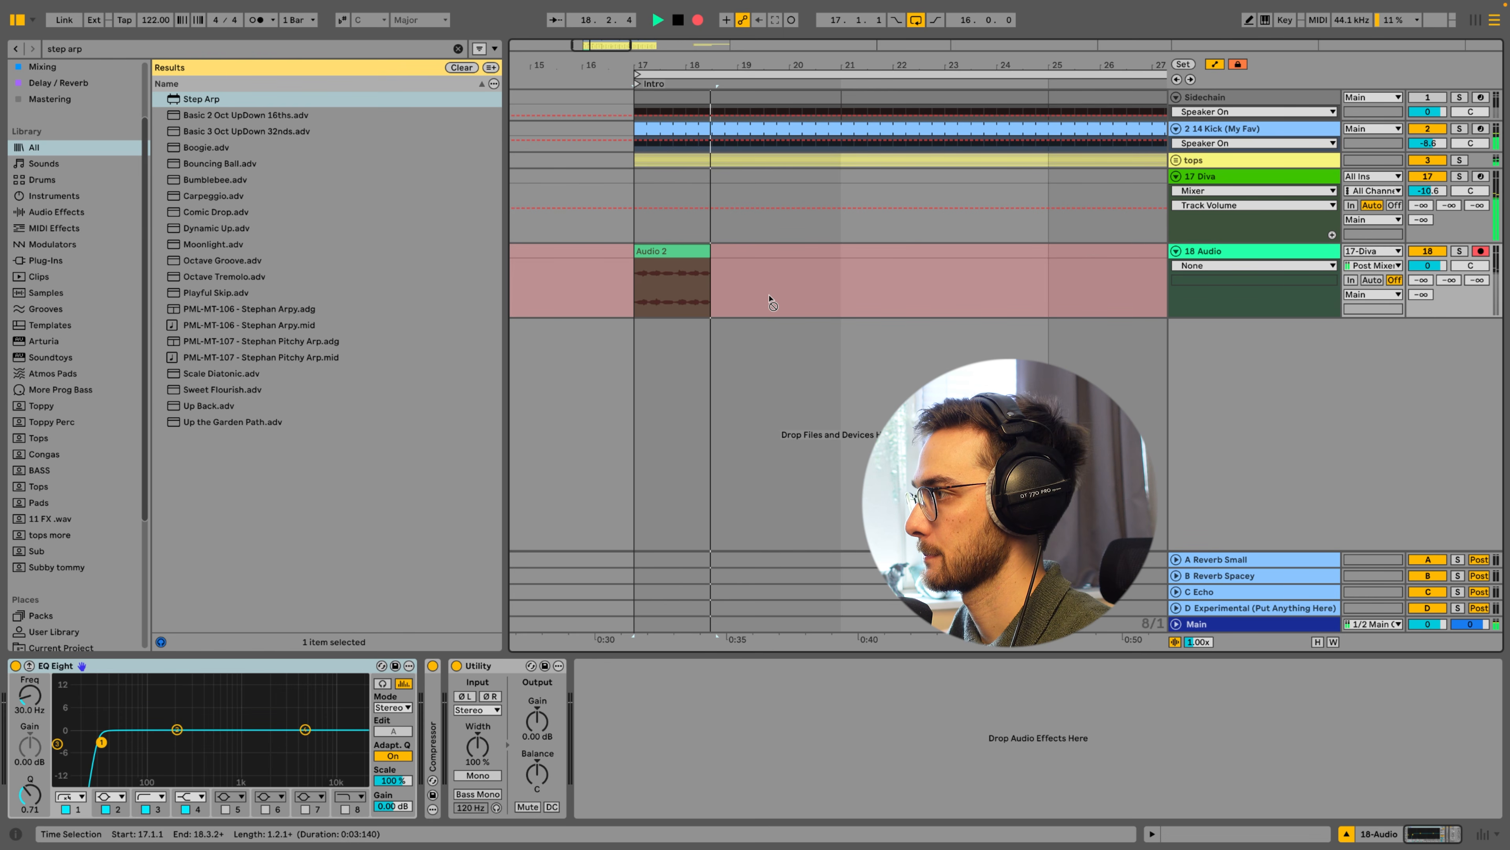
key("space")
left_click(736, 256)
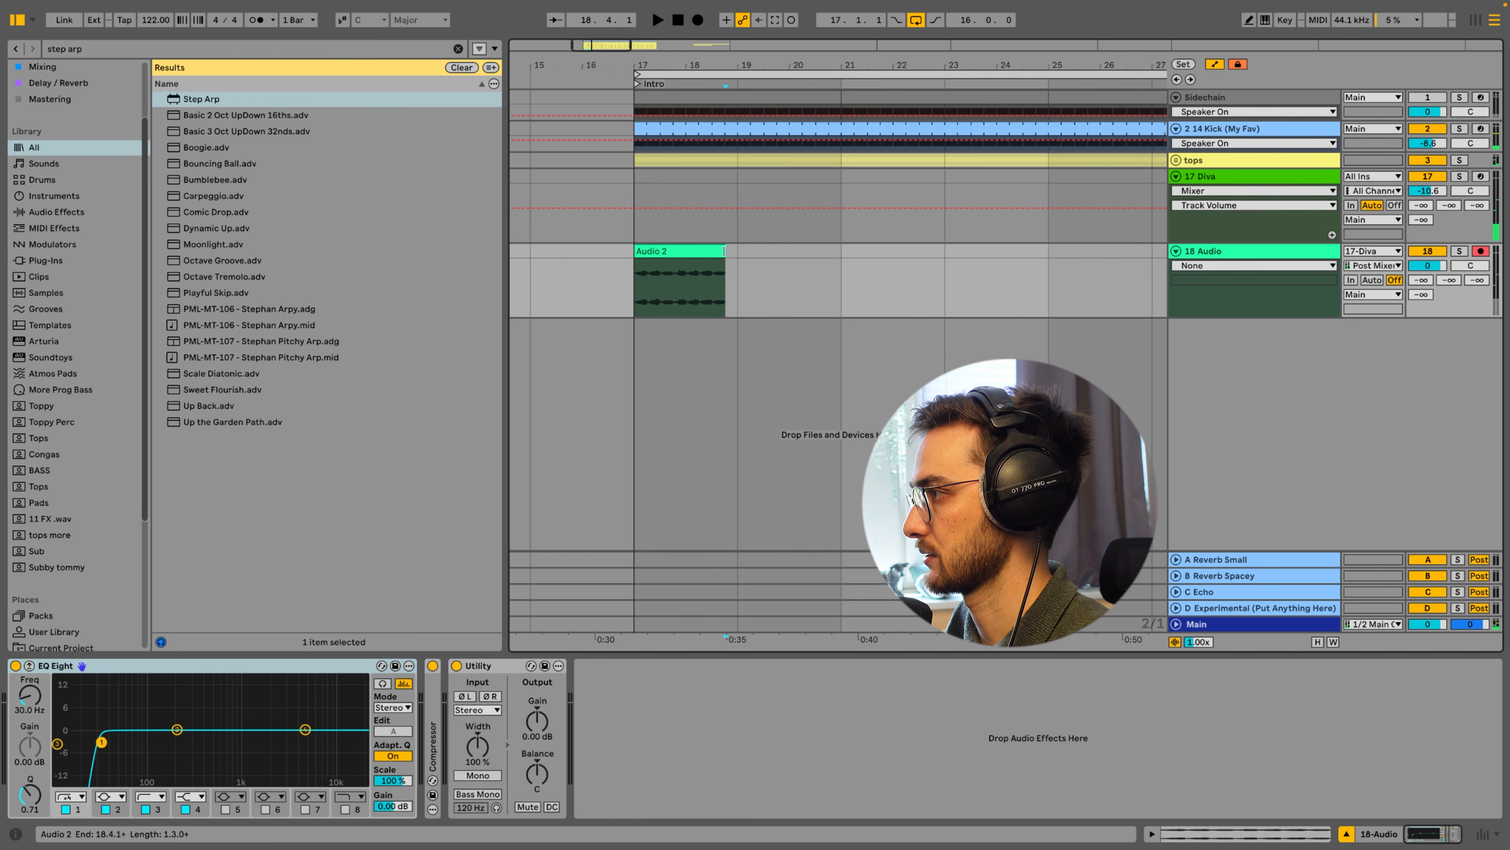
Trim the new recording to one bar, from bar 17 to bar 18, and select the clip
left_click_drag(725, 251, 691, 249)
right_click(645, 307)
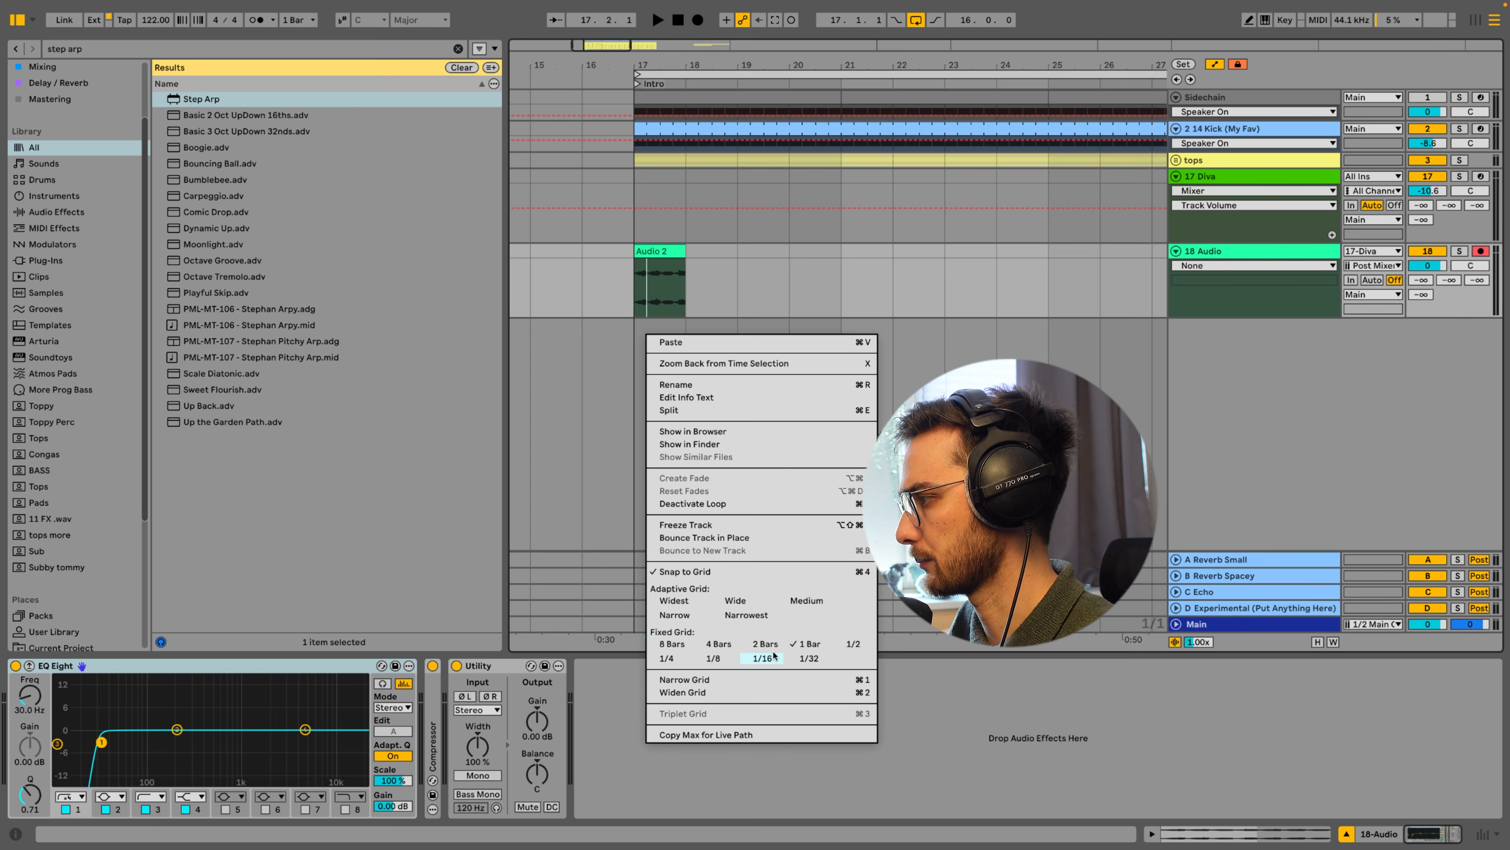
left_click(635, 297)
left_click_drag(635, 297, 686, 285)
left_click(665, 251)
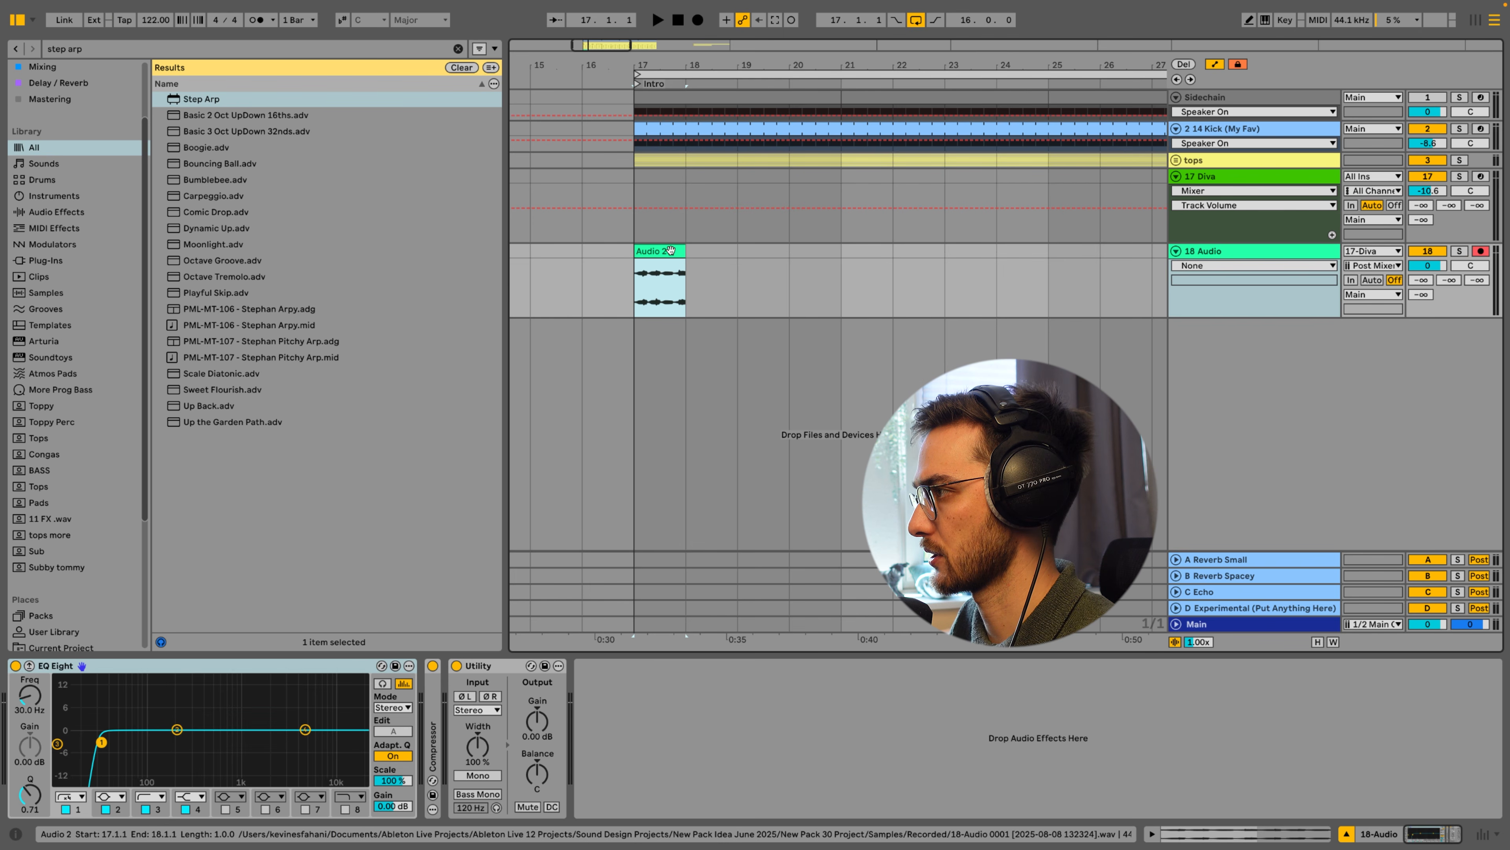
Rename the 18 Audio track to static bass
left_click(1205, 250)
key("ctrl+r")
type("static bas")
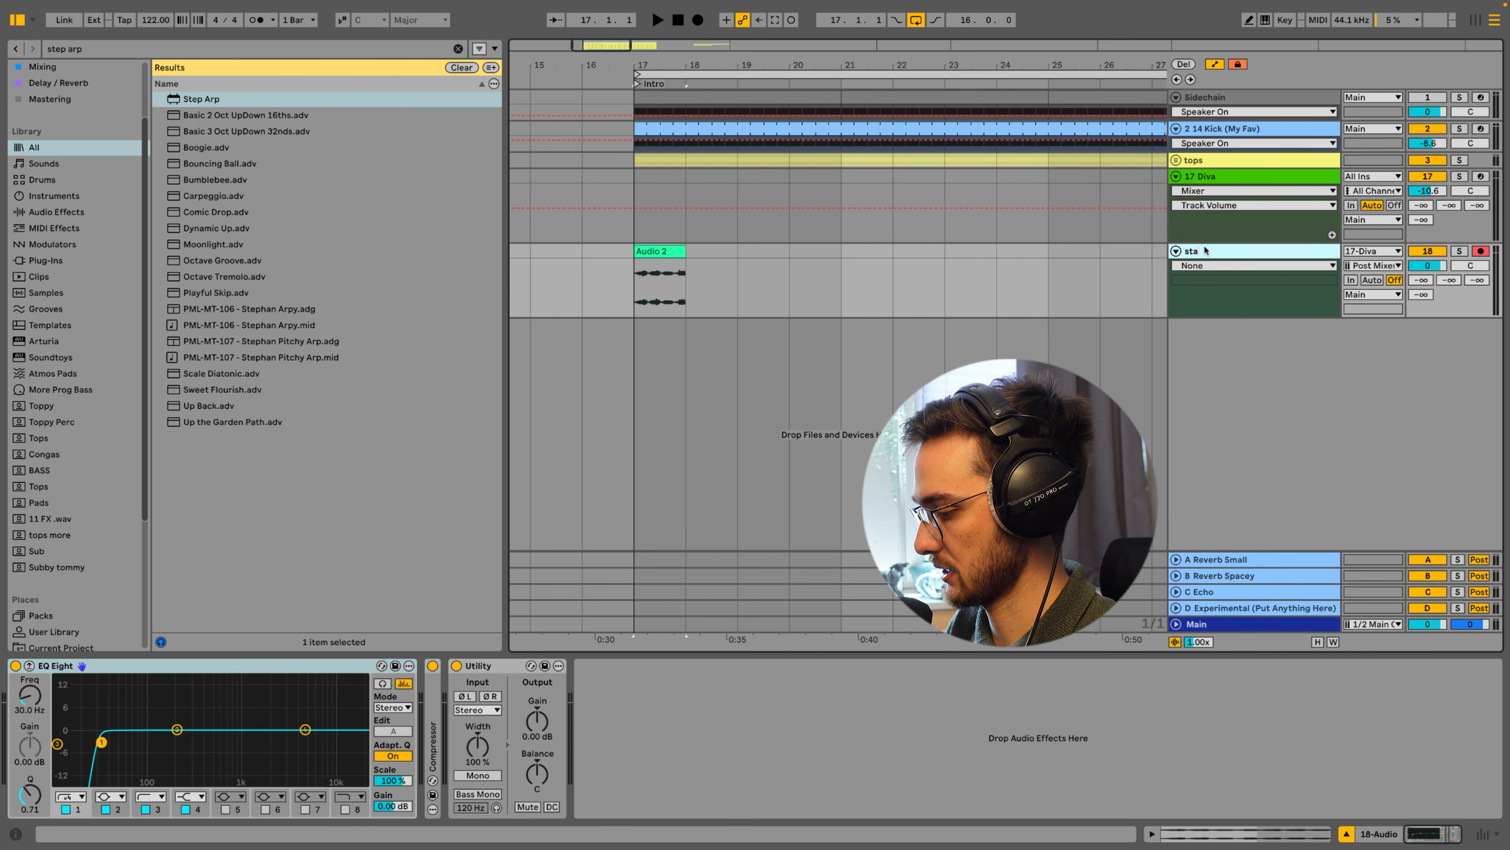
type("s")
key("Return")
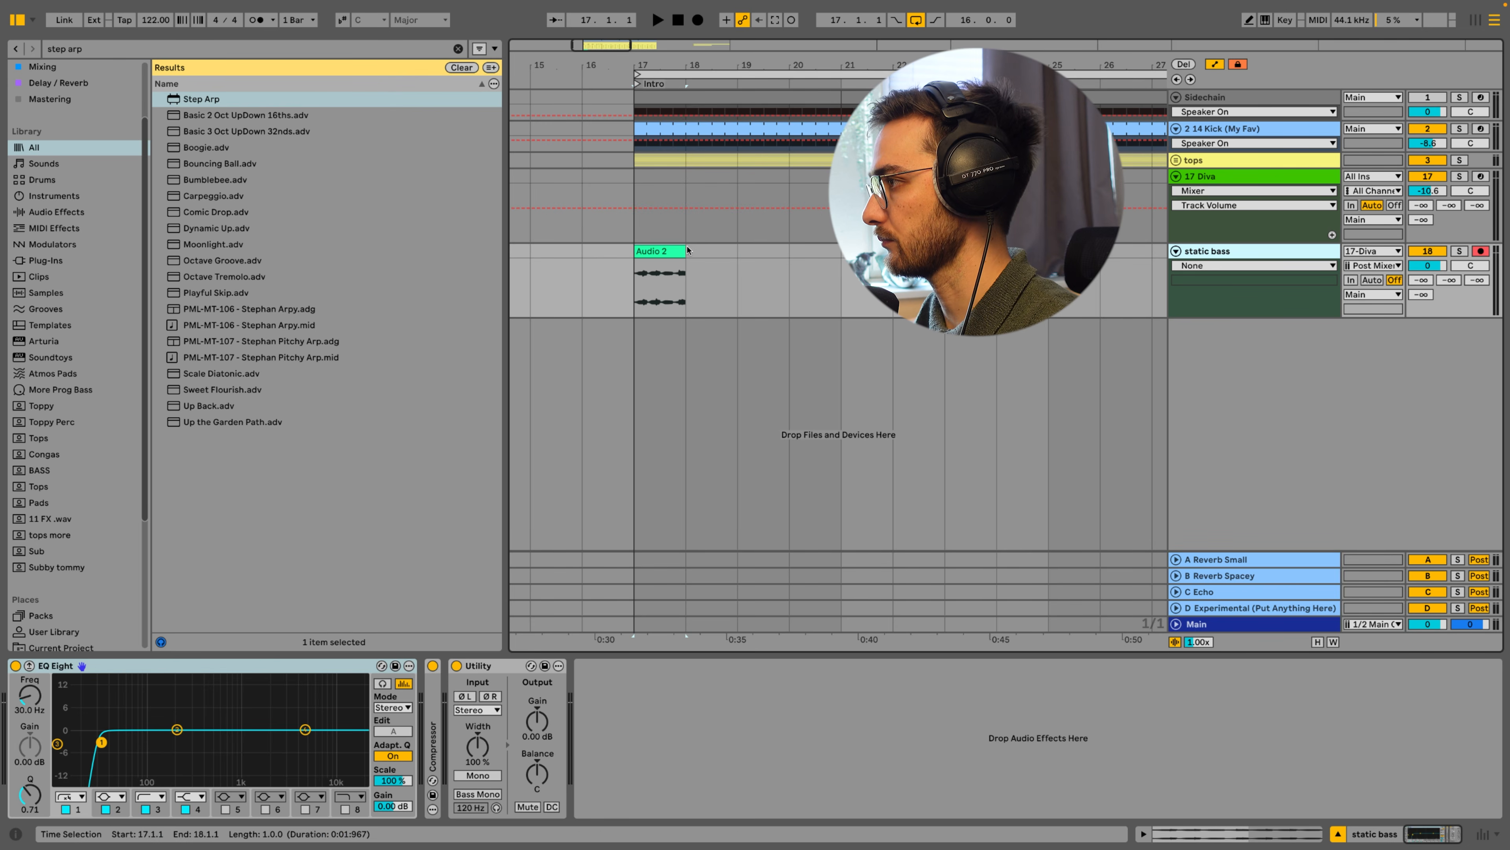
Extend the one-bar clip on the static bass track so it loops from bar 17 to bar 23
double_click(661, 251)
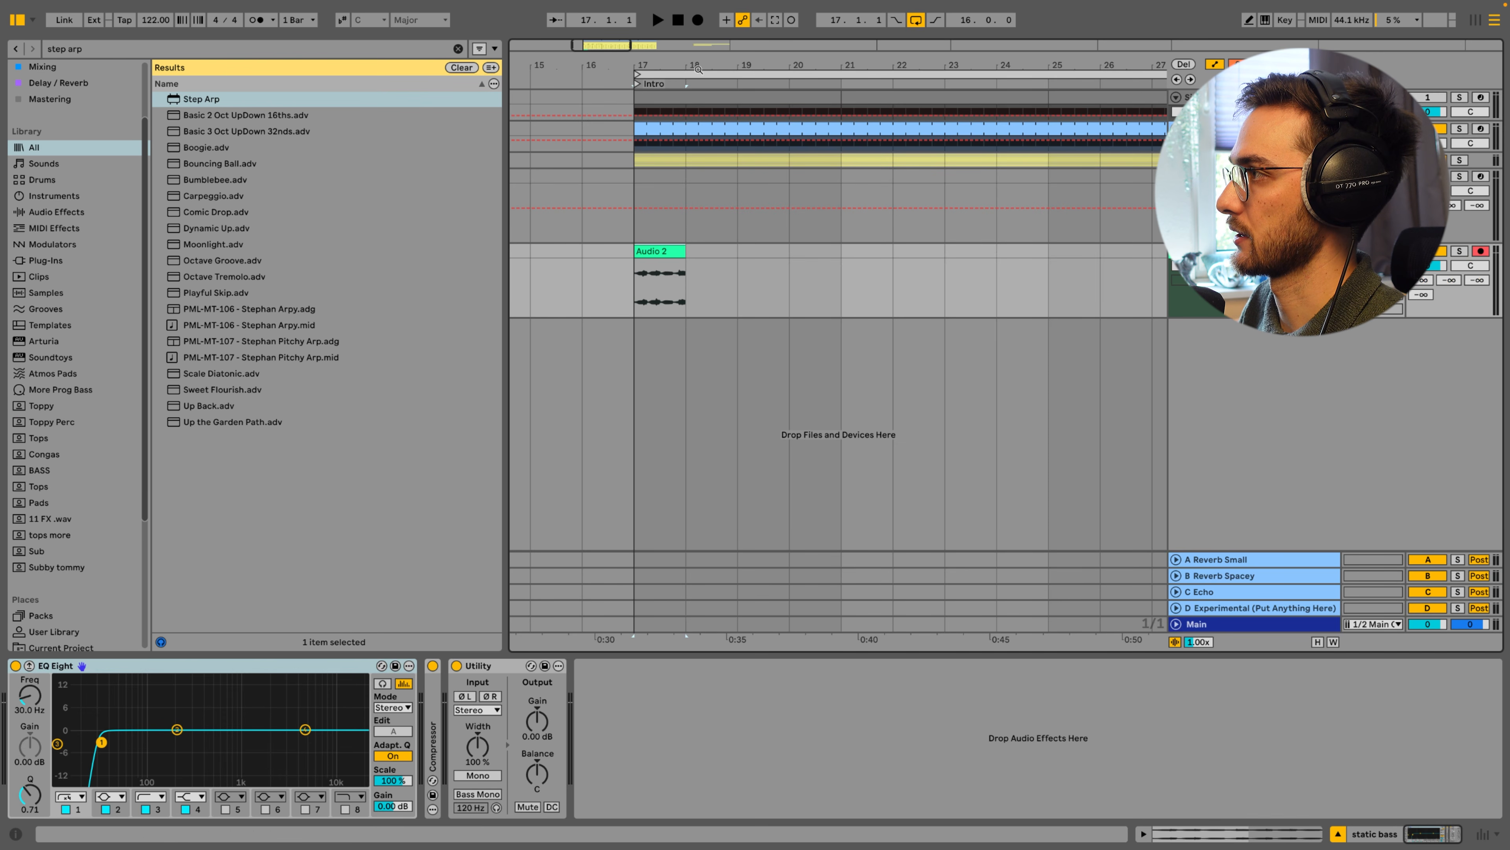
left_click_drag(698, 69, 699, 51)
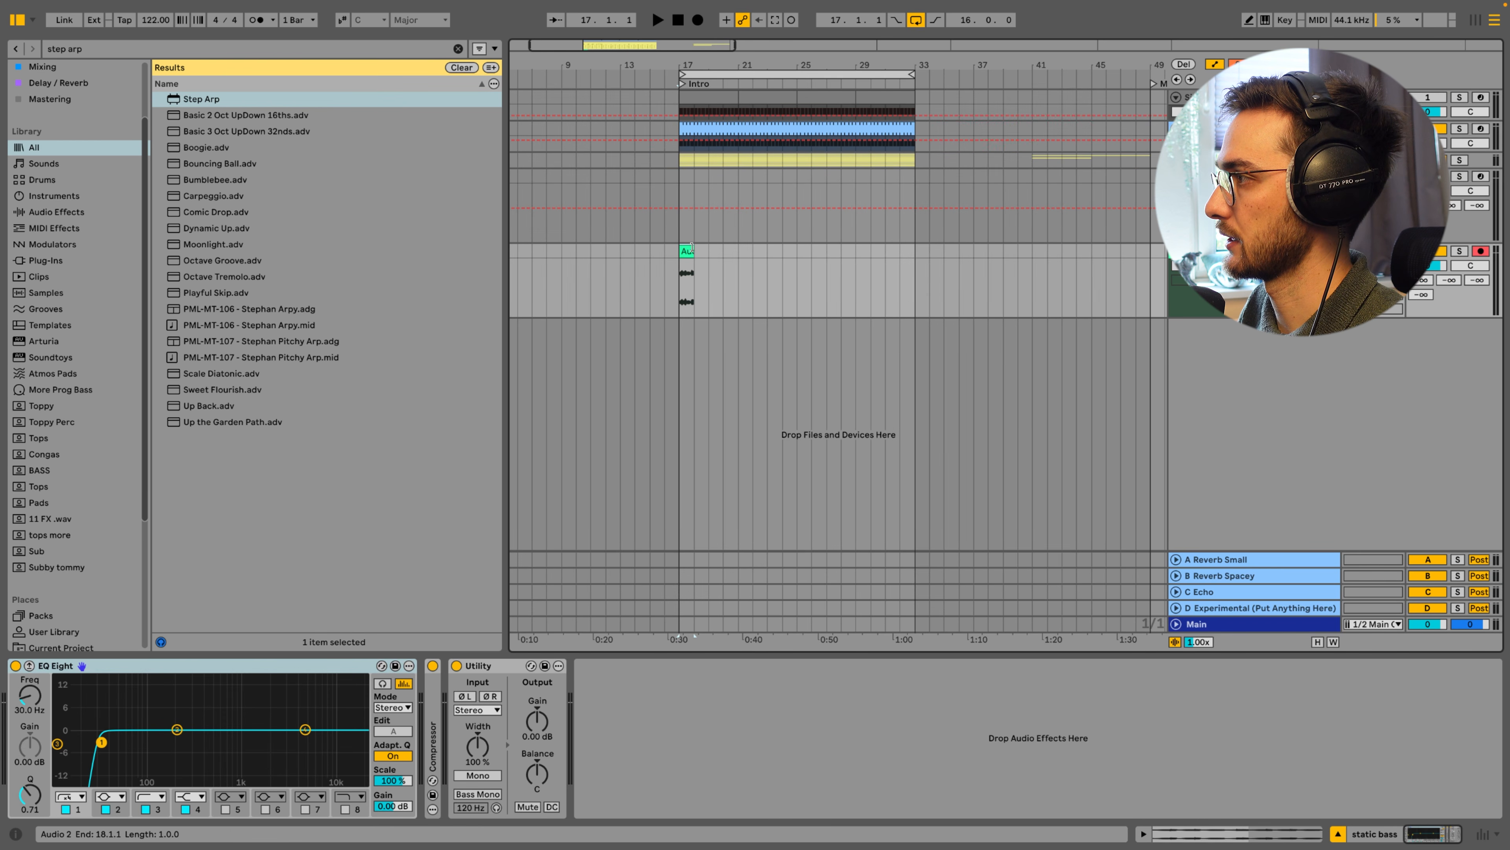
left_click_drag(694, 252, 770, 253)
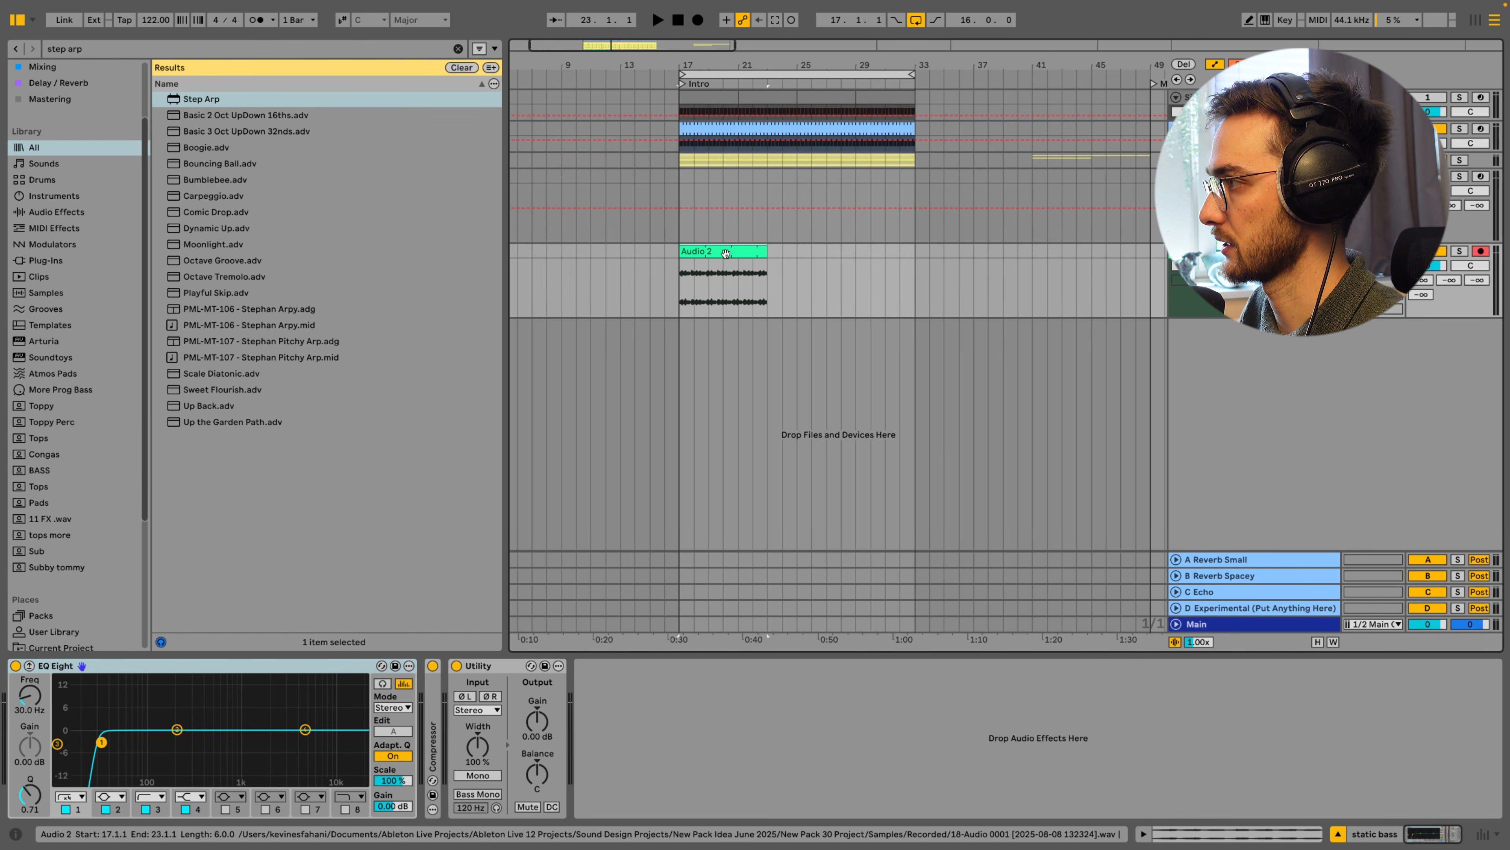
left_click_drag(695, 67, 696, 90)
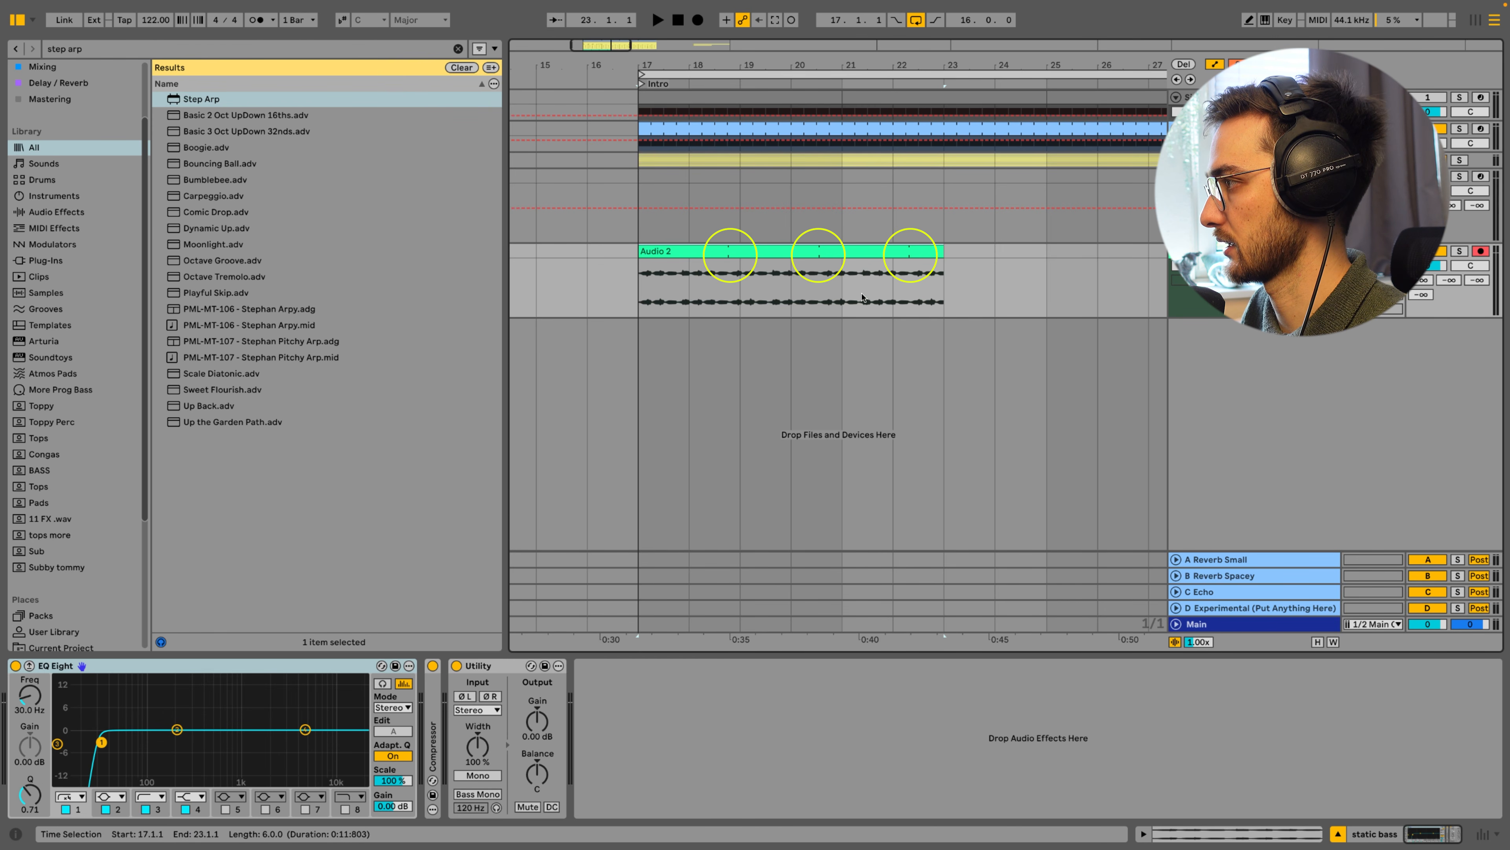
Set the static bass clip's loop length to exactly one bar and extend the looped clip to bar 33
double_click(766, 271)
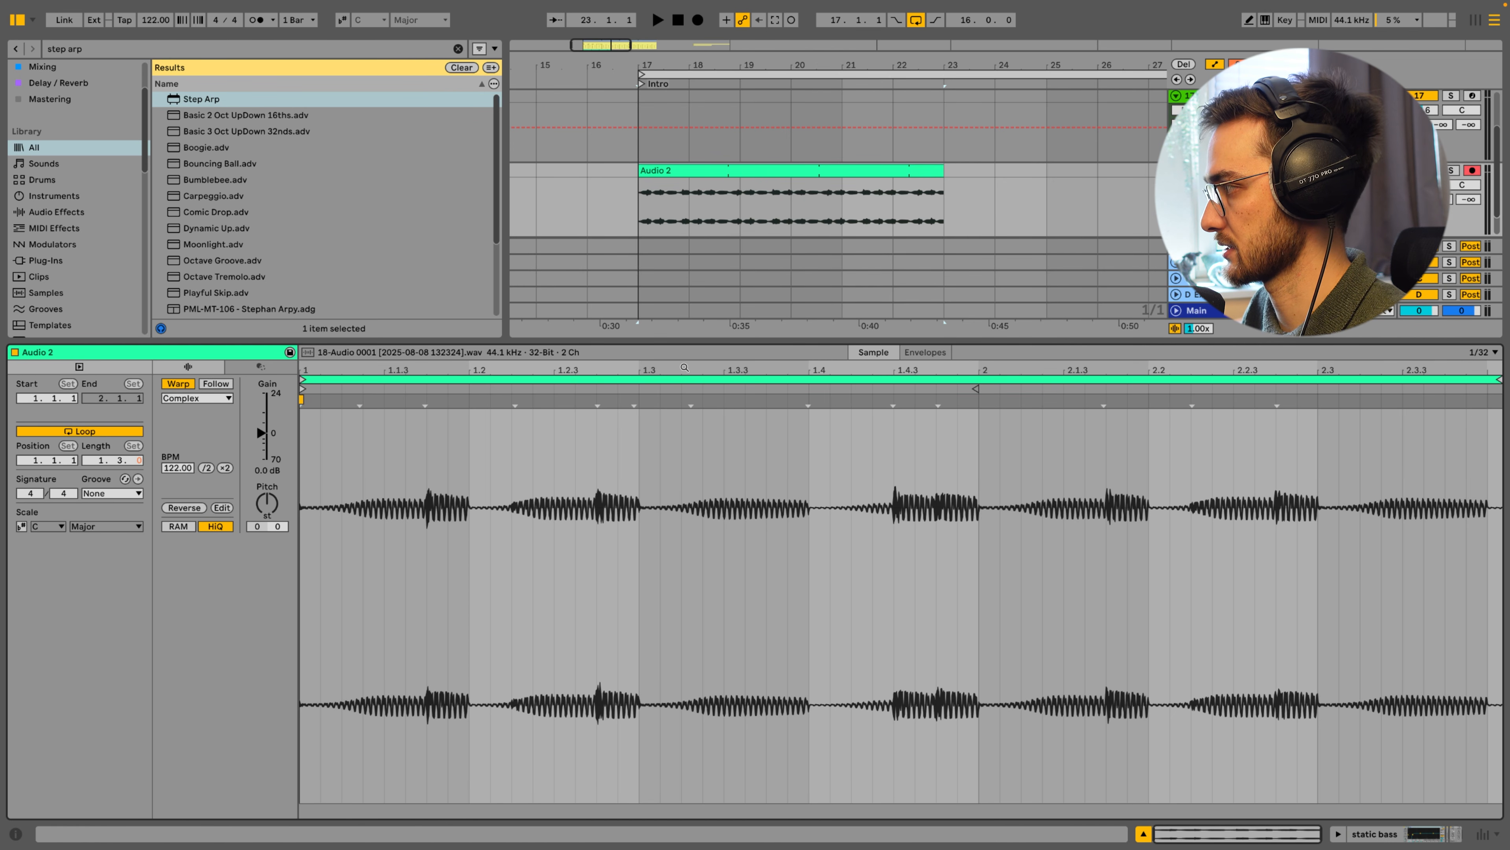
left_click_drag(1499, 379, 977, 381)
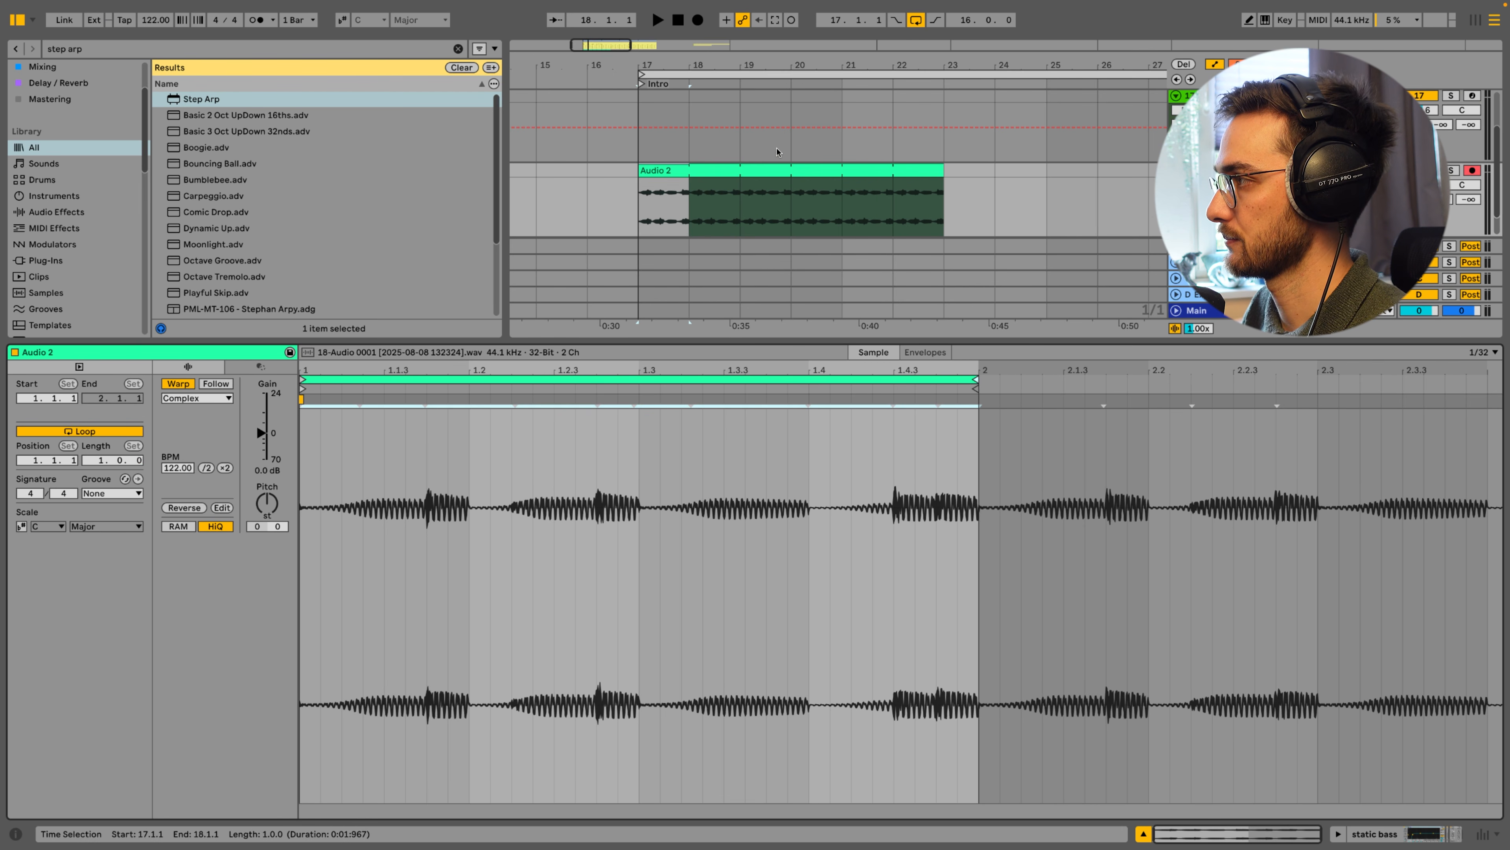
left_click(941, 170)
key("space")
scroll(950, 163, "down", 3)
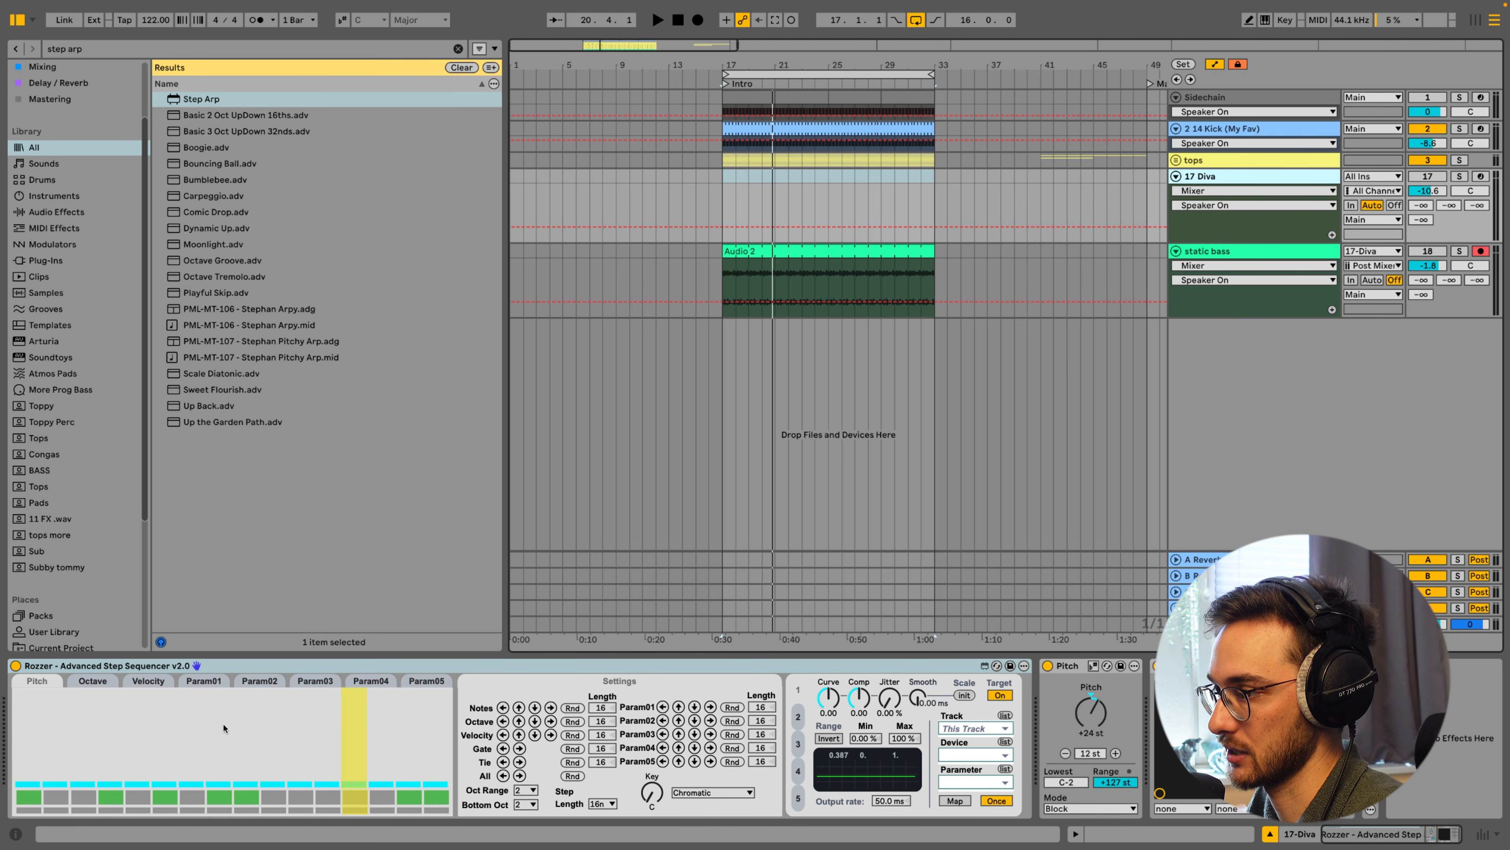
Show Rozzer's Param01 lane and randomize its step values several times
left_click(39, 682)
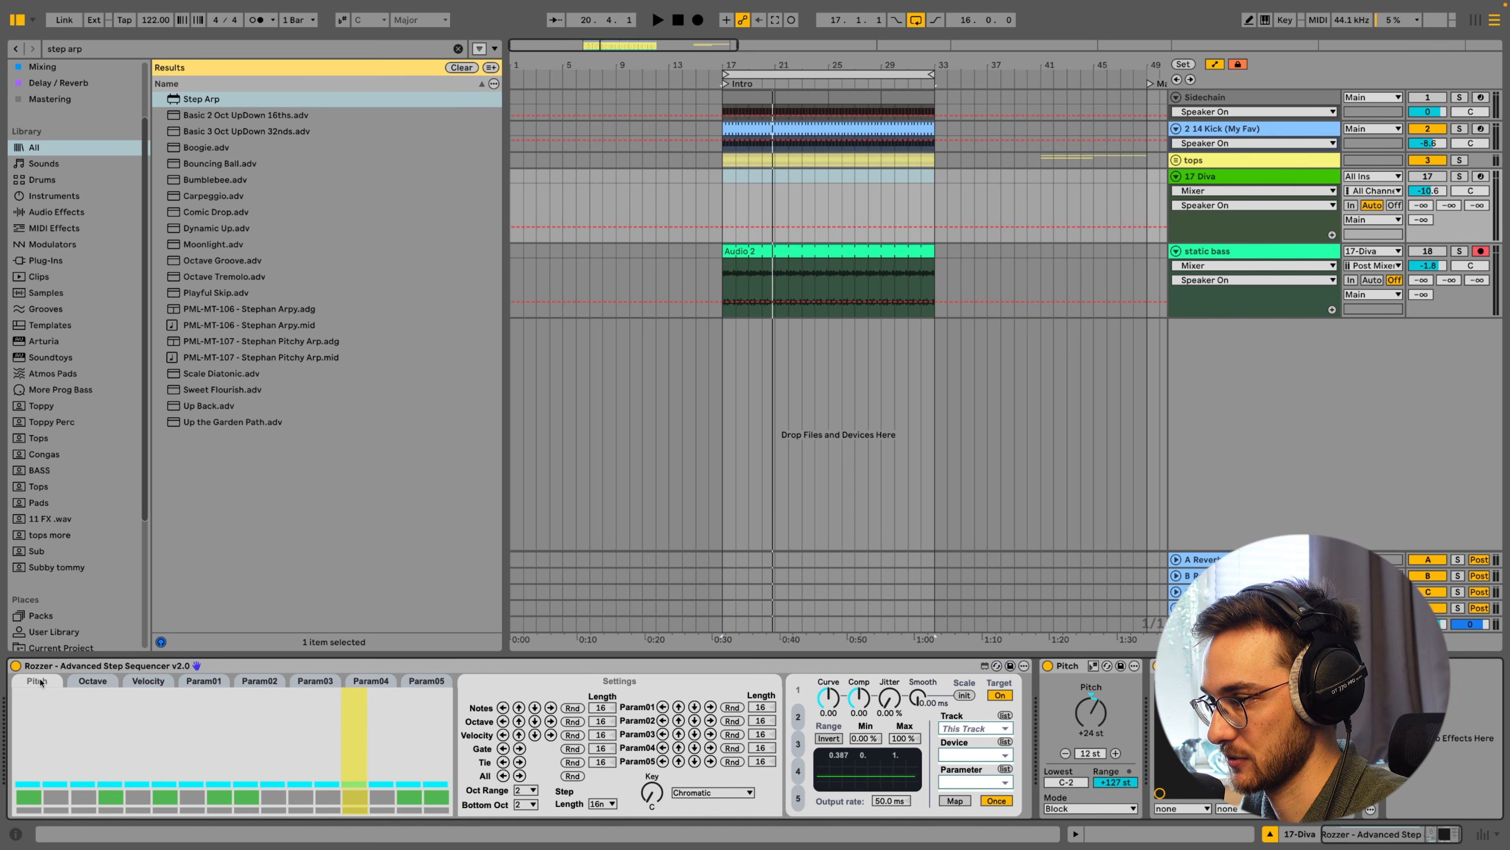
left_click(204, 680)
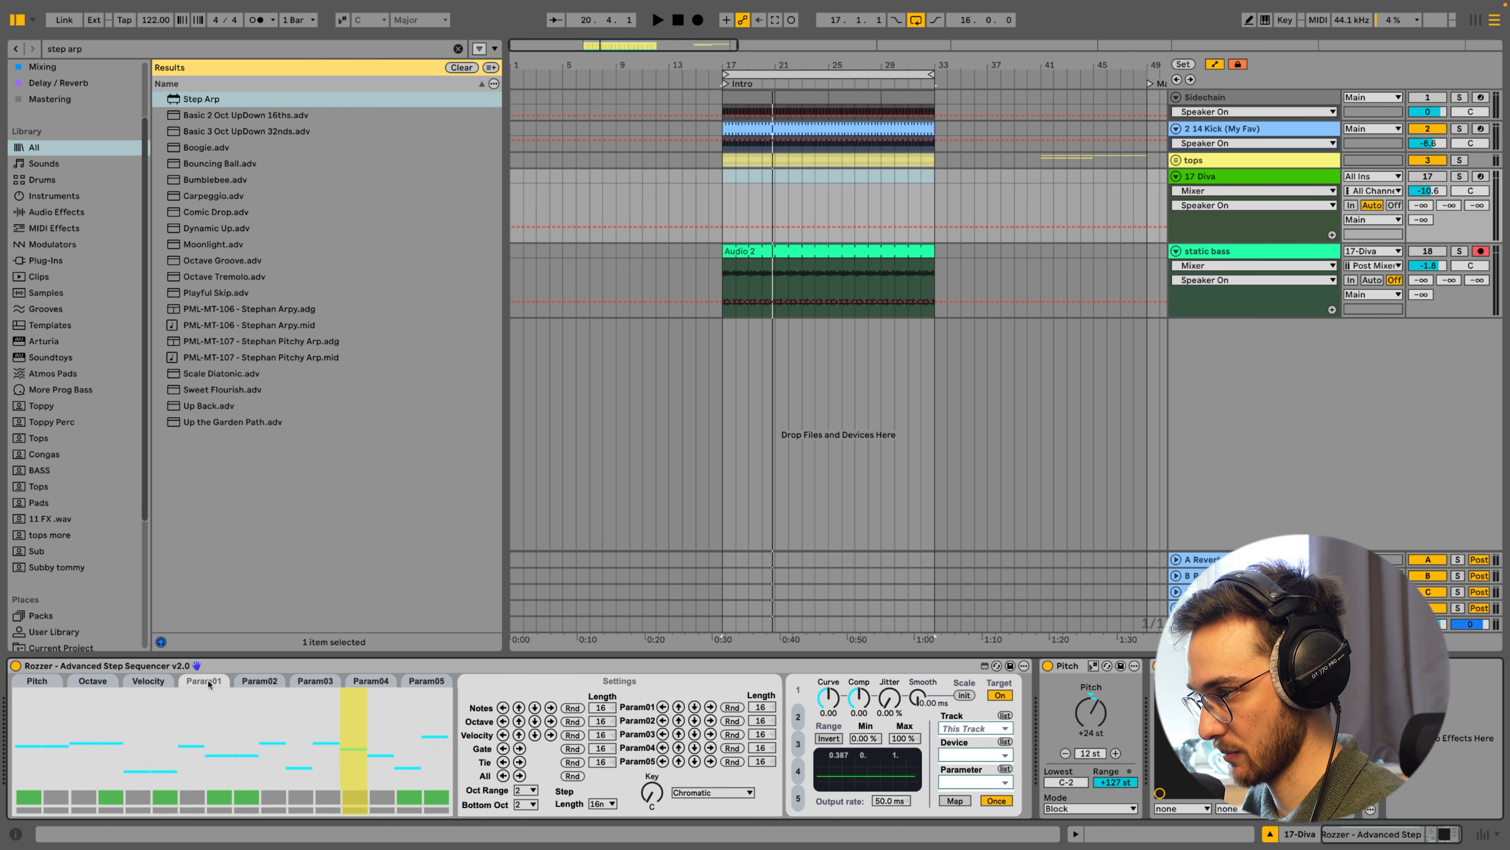
mouse_move(84, 777)
left_mouse_down()
mouse_move(175, 735)
mouse_move(300, 721)
mouse_move(440, 735)
left_mouse_up()
left_click(732, 708)
left_click(731, 708)
left_click(732, 708)
left_click(731, 708)
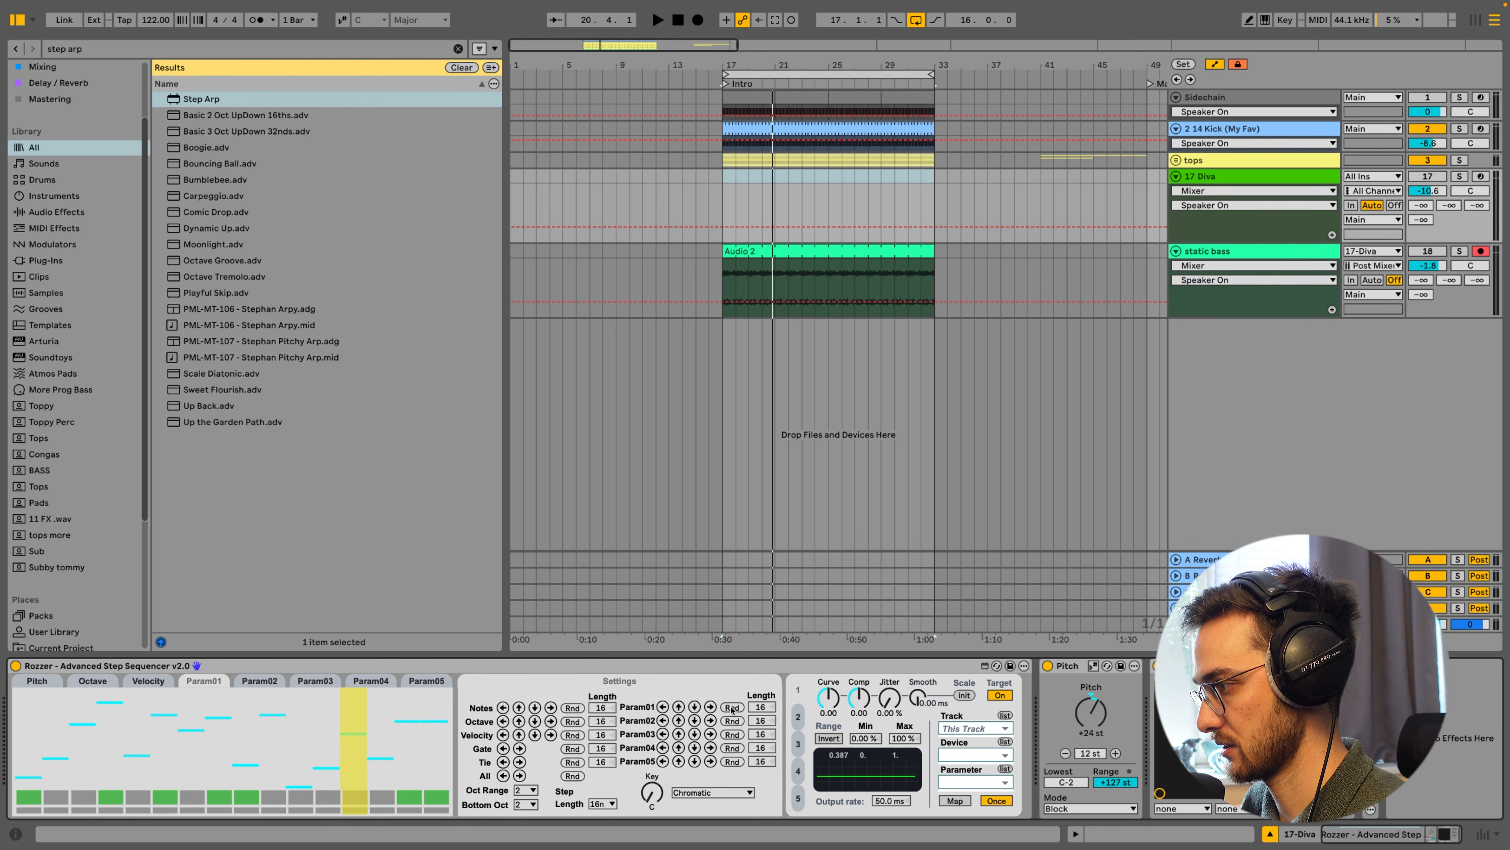
left_click(732, 708)
Shift the Param01 pattern left, right, down and up, and randomize its values again
left_click(663, 708)
left_click(664, 708)
left_click(663, 708)
left_click(664, 708)
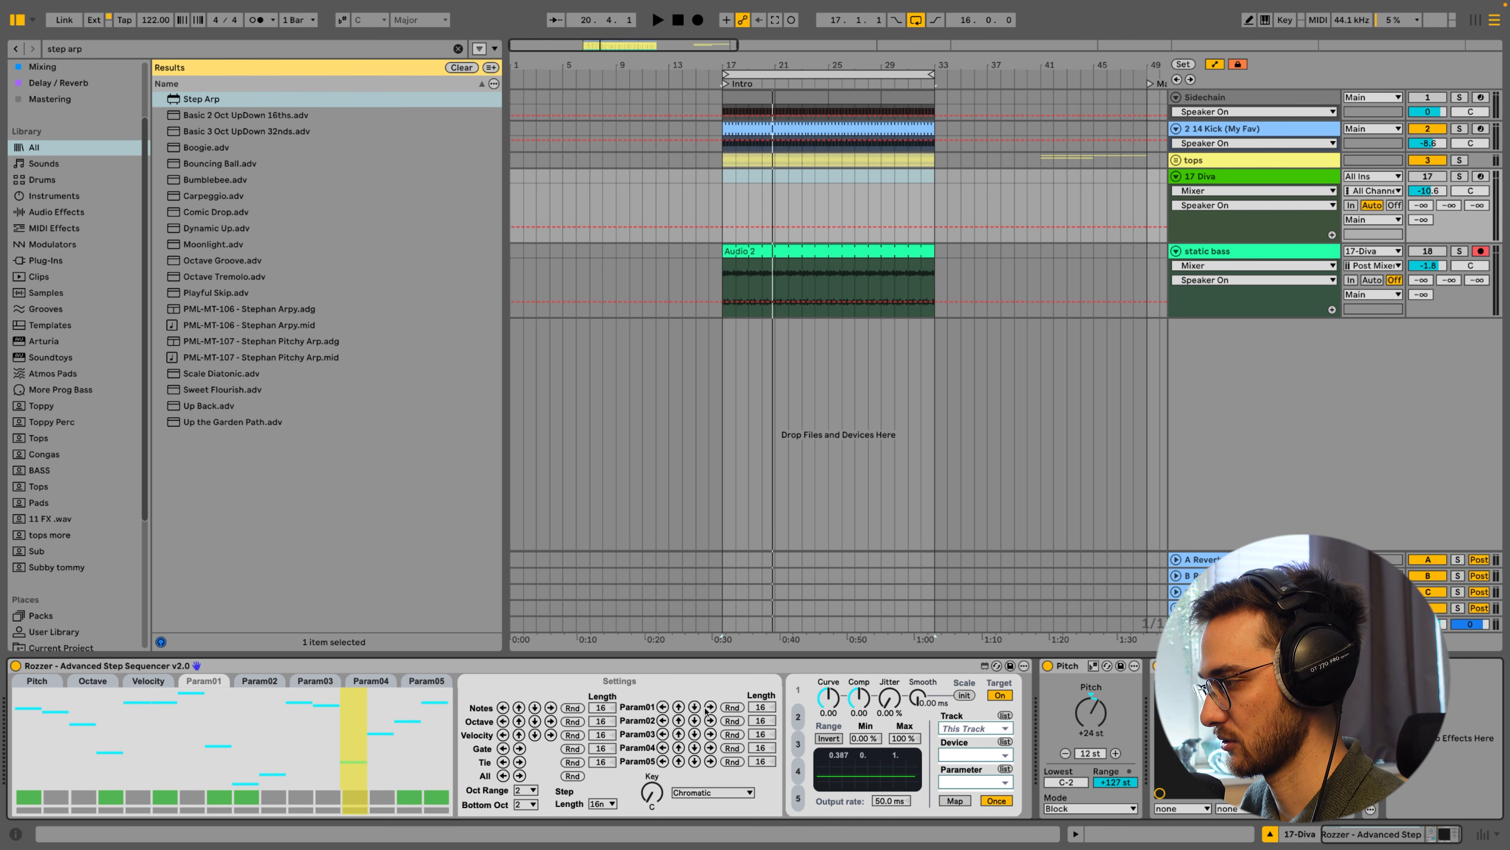
left_click(711, 707)
left_click(711, 707)
left_click(711, 707)
left_click(710, 708)
left_click(695, 708)
left_click(694, 708)
left_click(694, 708)
left_click(679, 708)
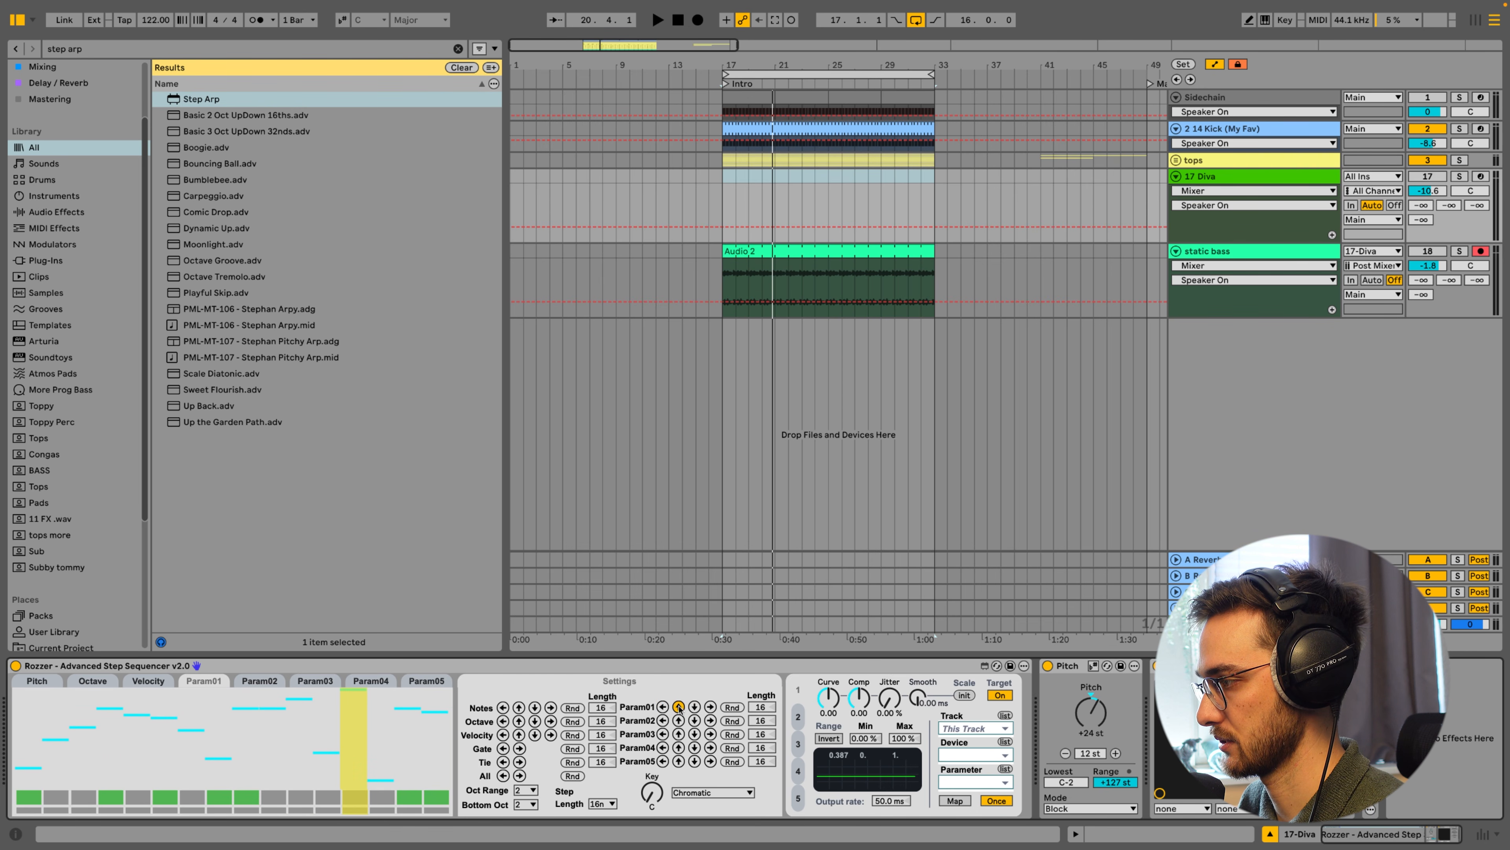
left_click(679, 708)
left_click(679, 708)
left_click(732, 708)
left_click(732, 708)
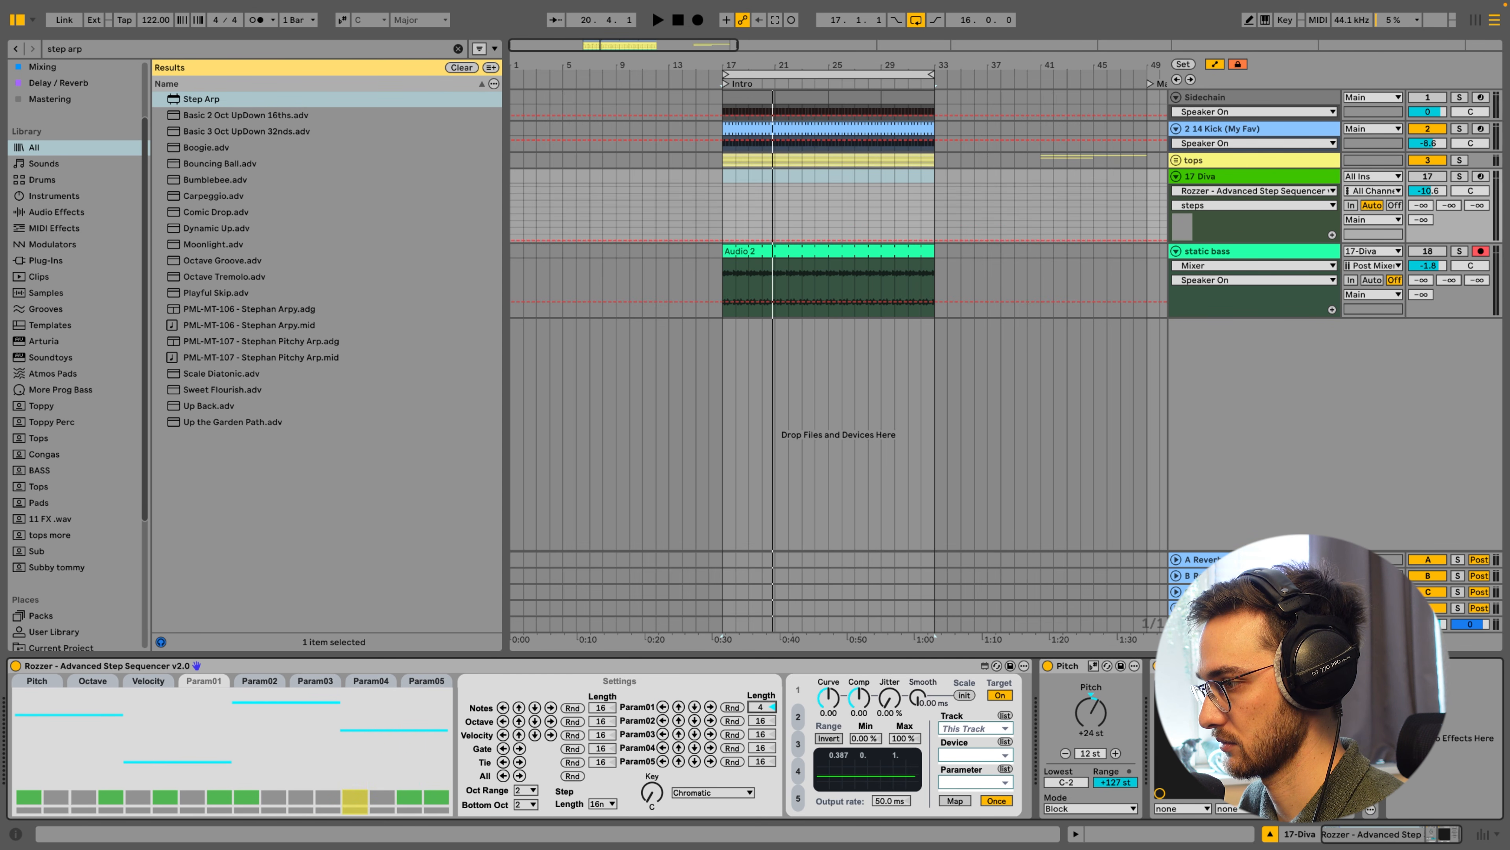
Try Param01 sequence lengths between 4 and 16 steps, ending on 10
scroll(767, 707, "down", 1)
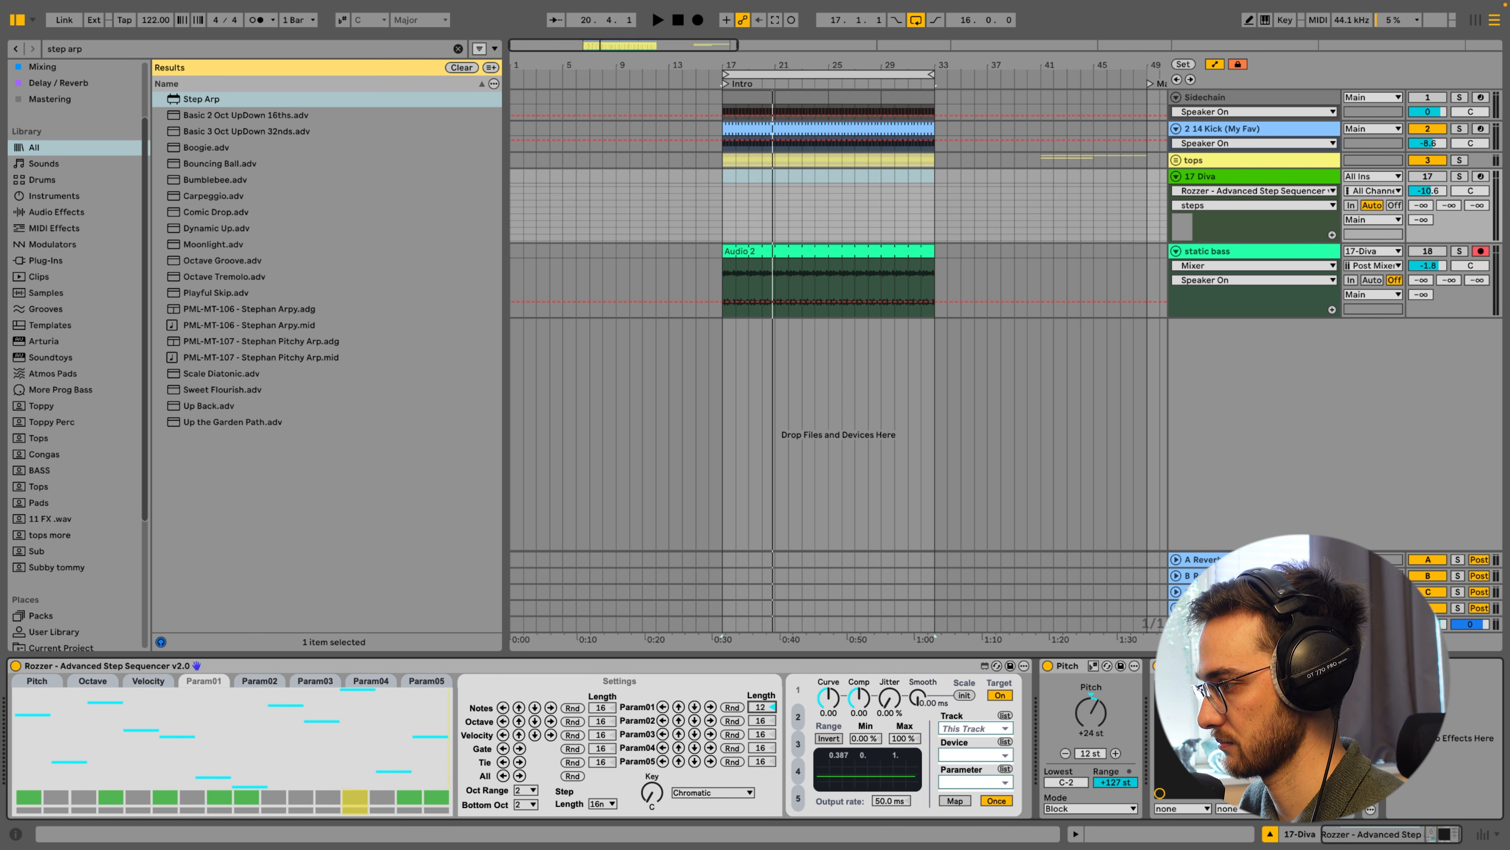
scroll(767, 707, "up", 1)
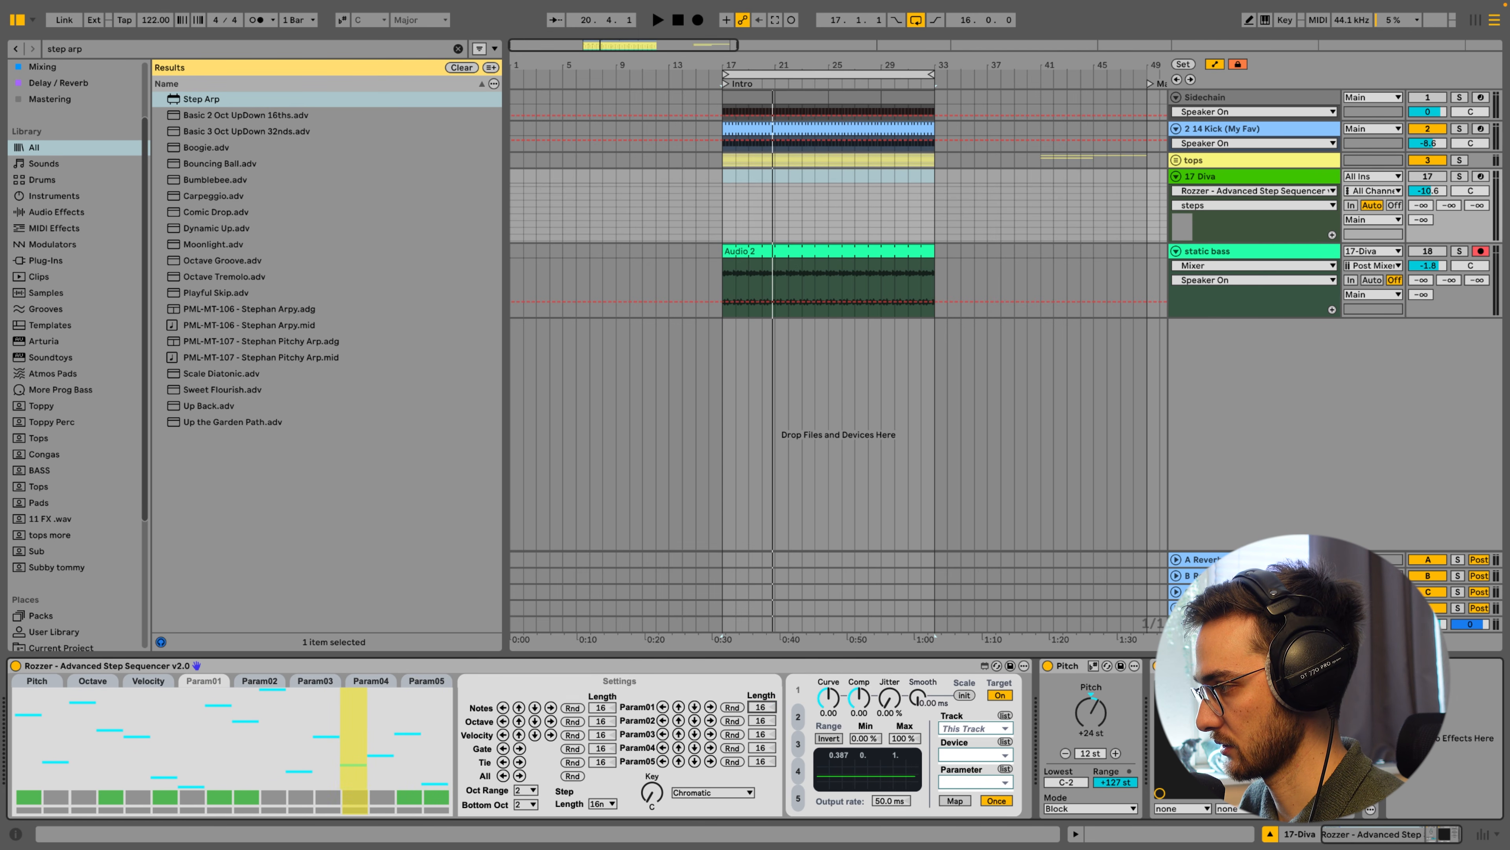
scroll(762, 706, "down", 6)
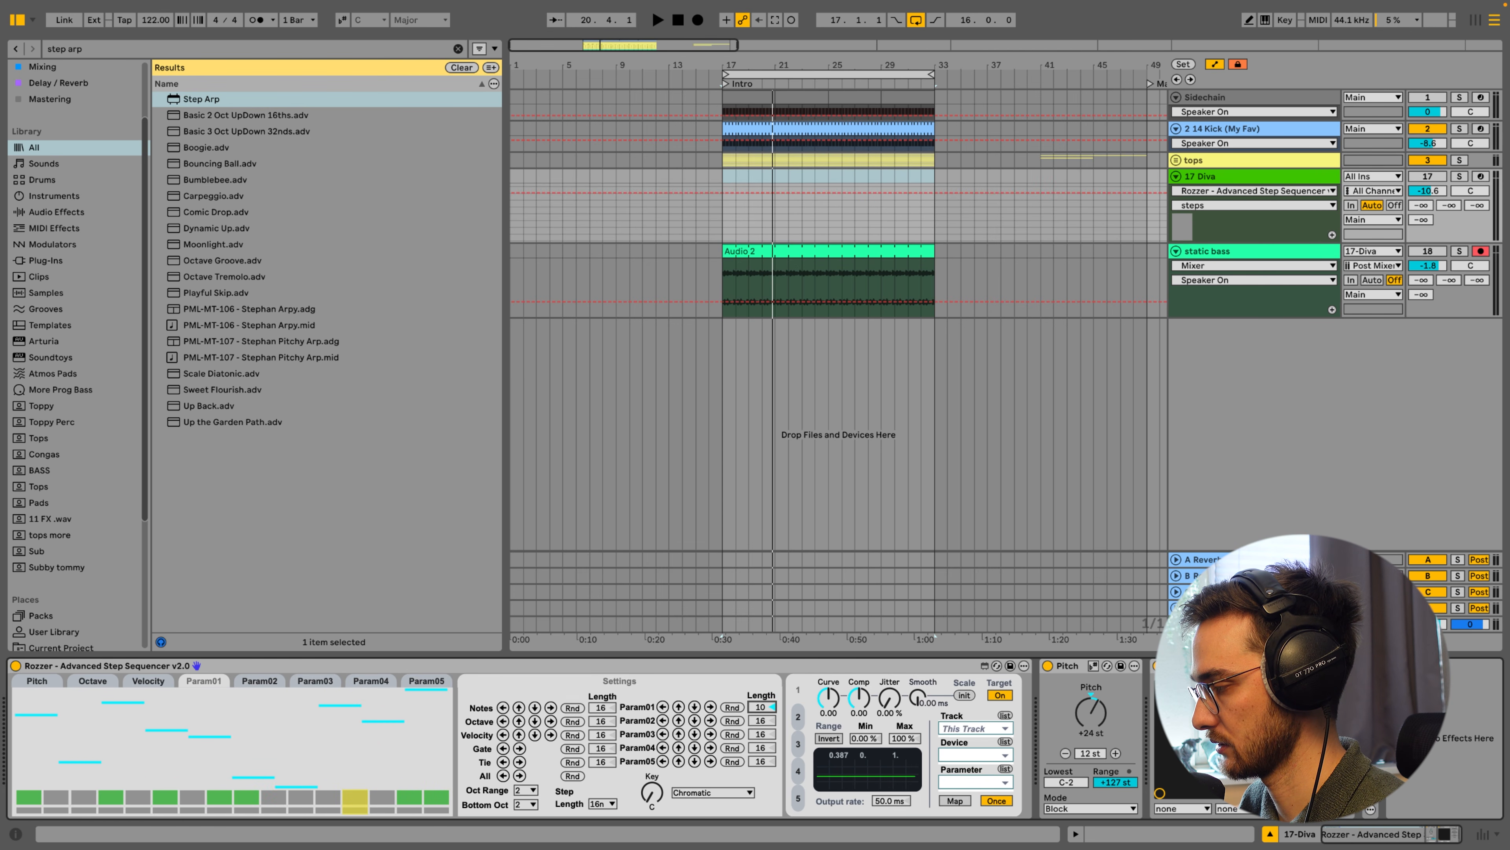
scroll(767, 706, "down", 6)
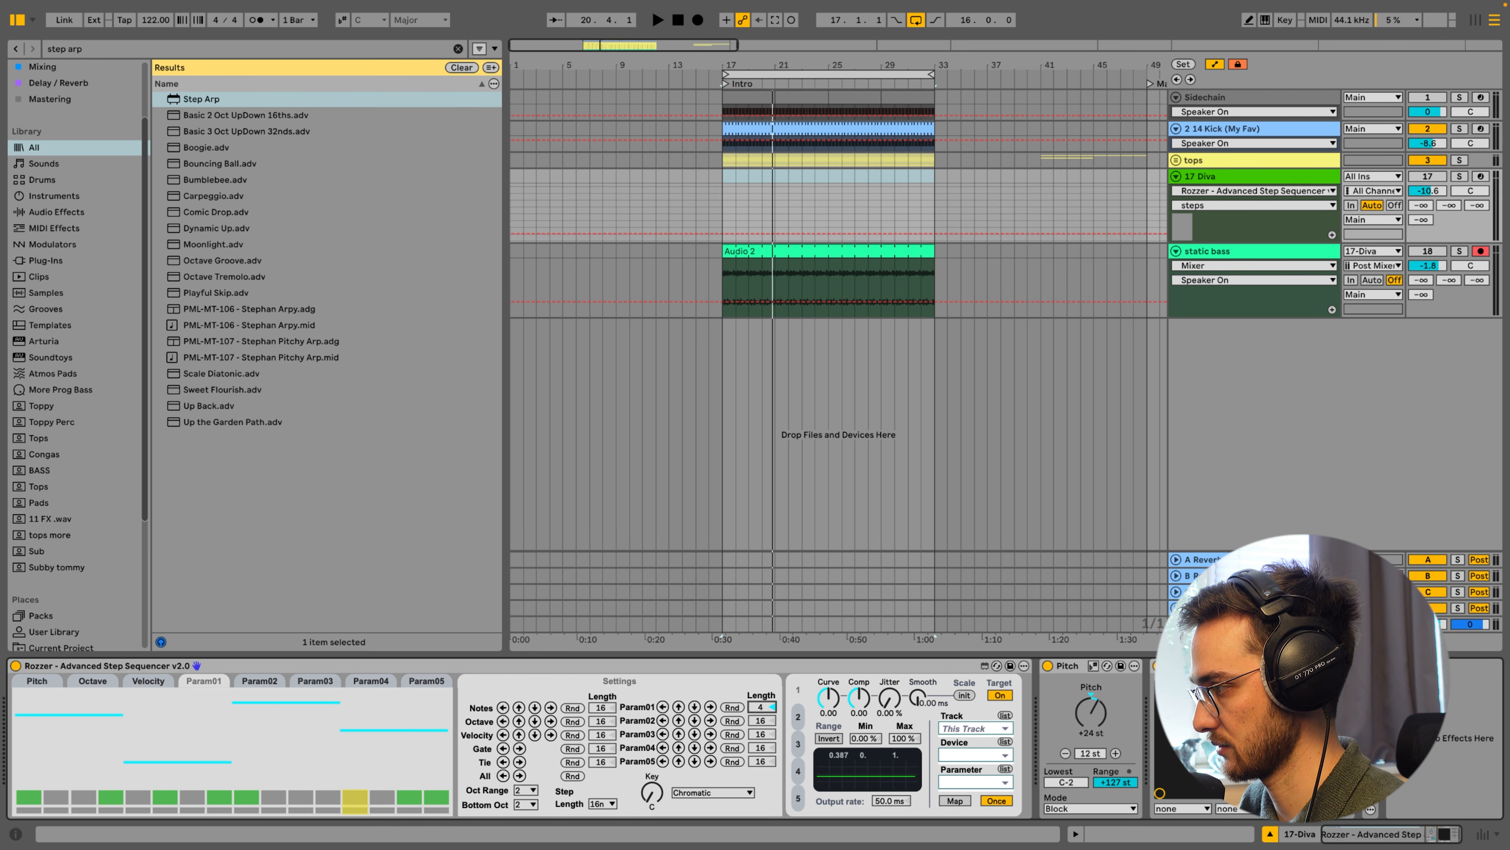
scroll(767, 707, "up", 2)
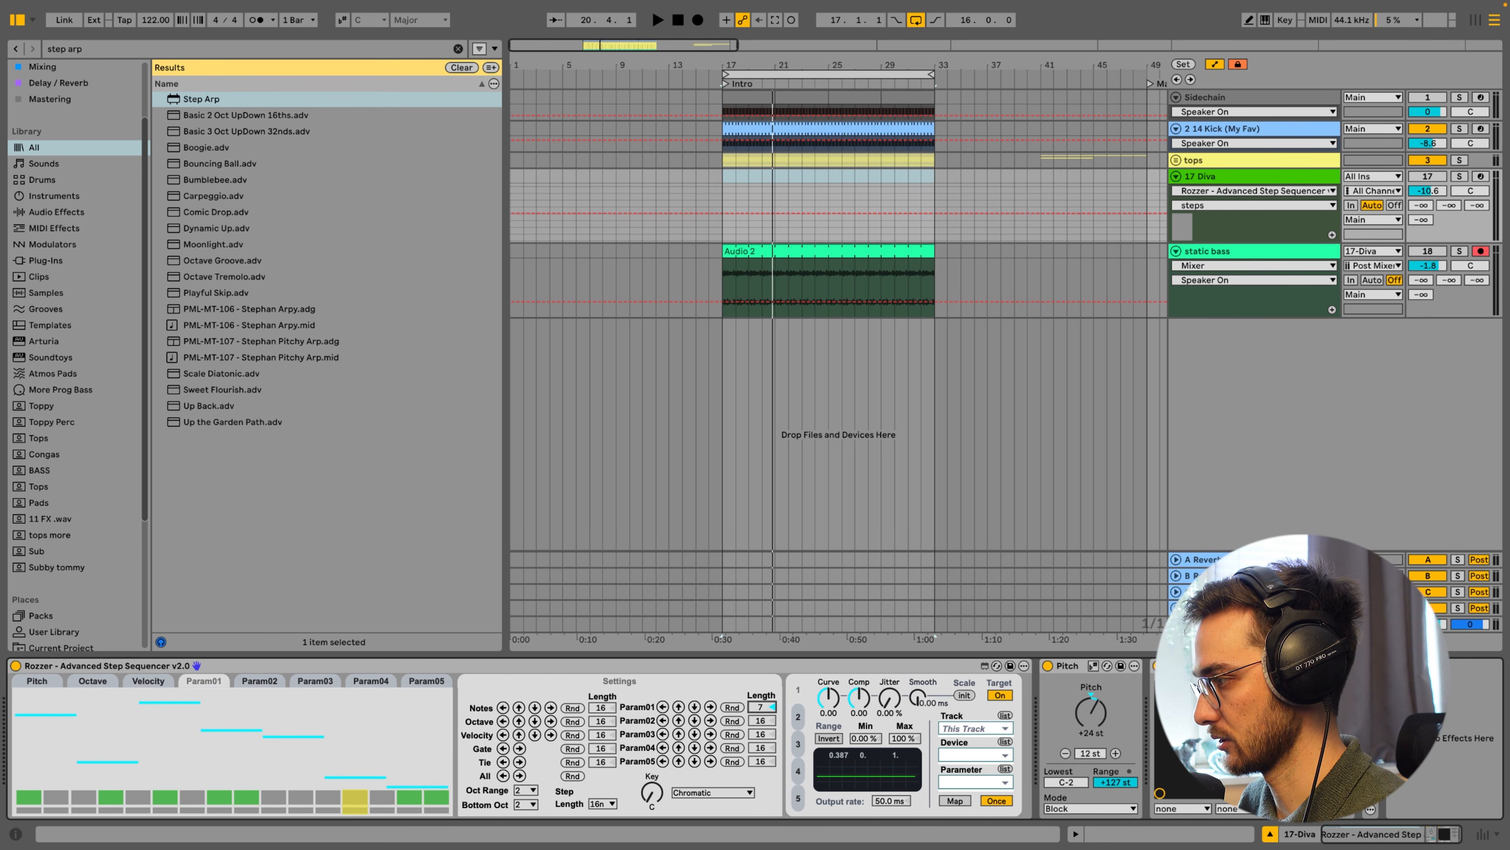
scroll(767, 706, "up", 6)
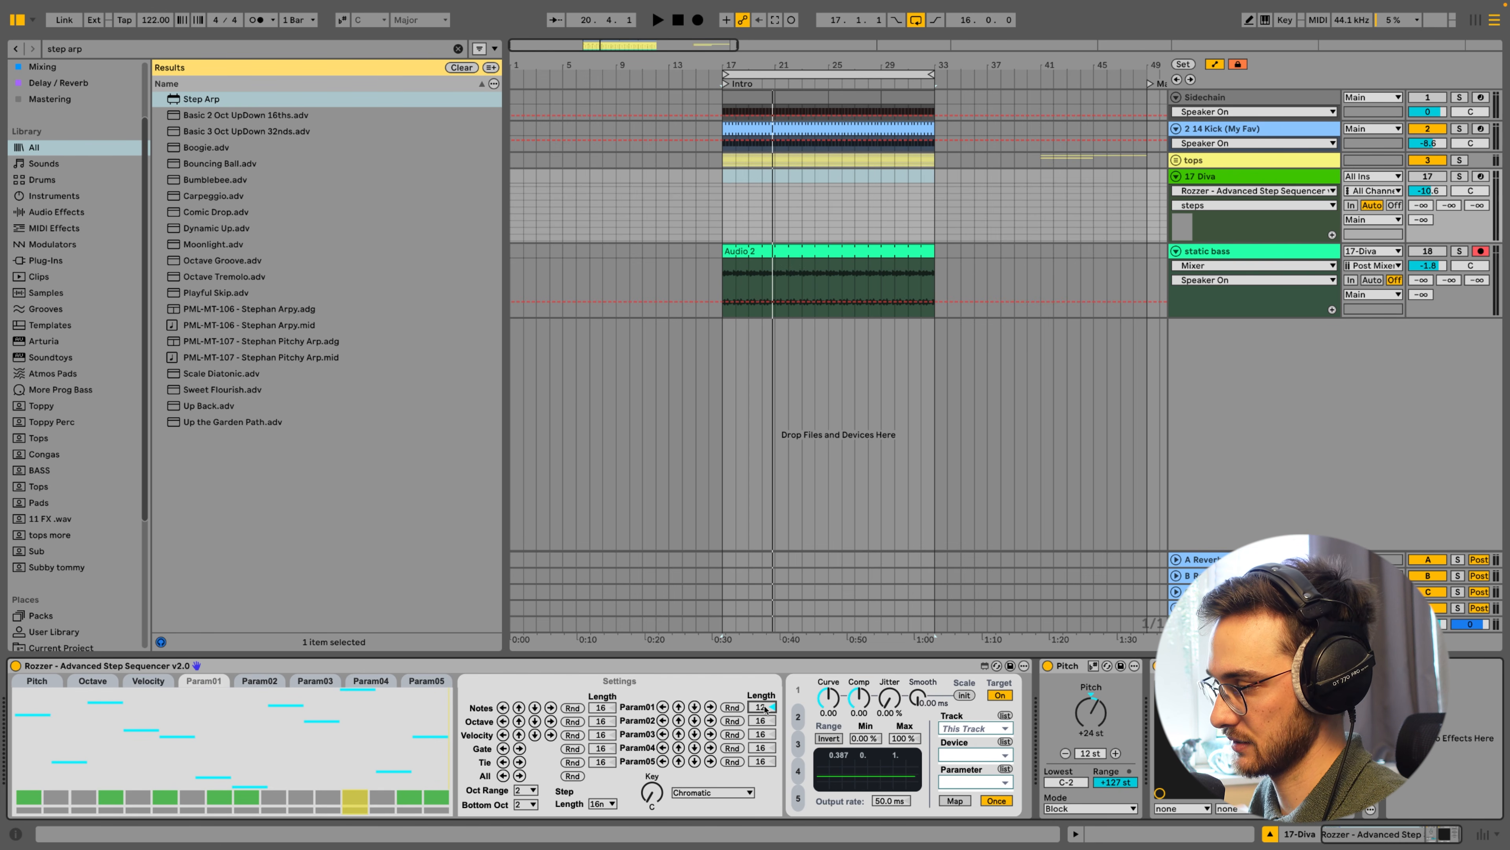
left_click_drag(756, 708, 756, 684)
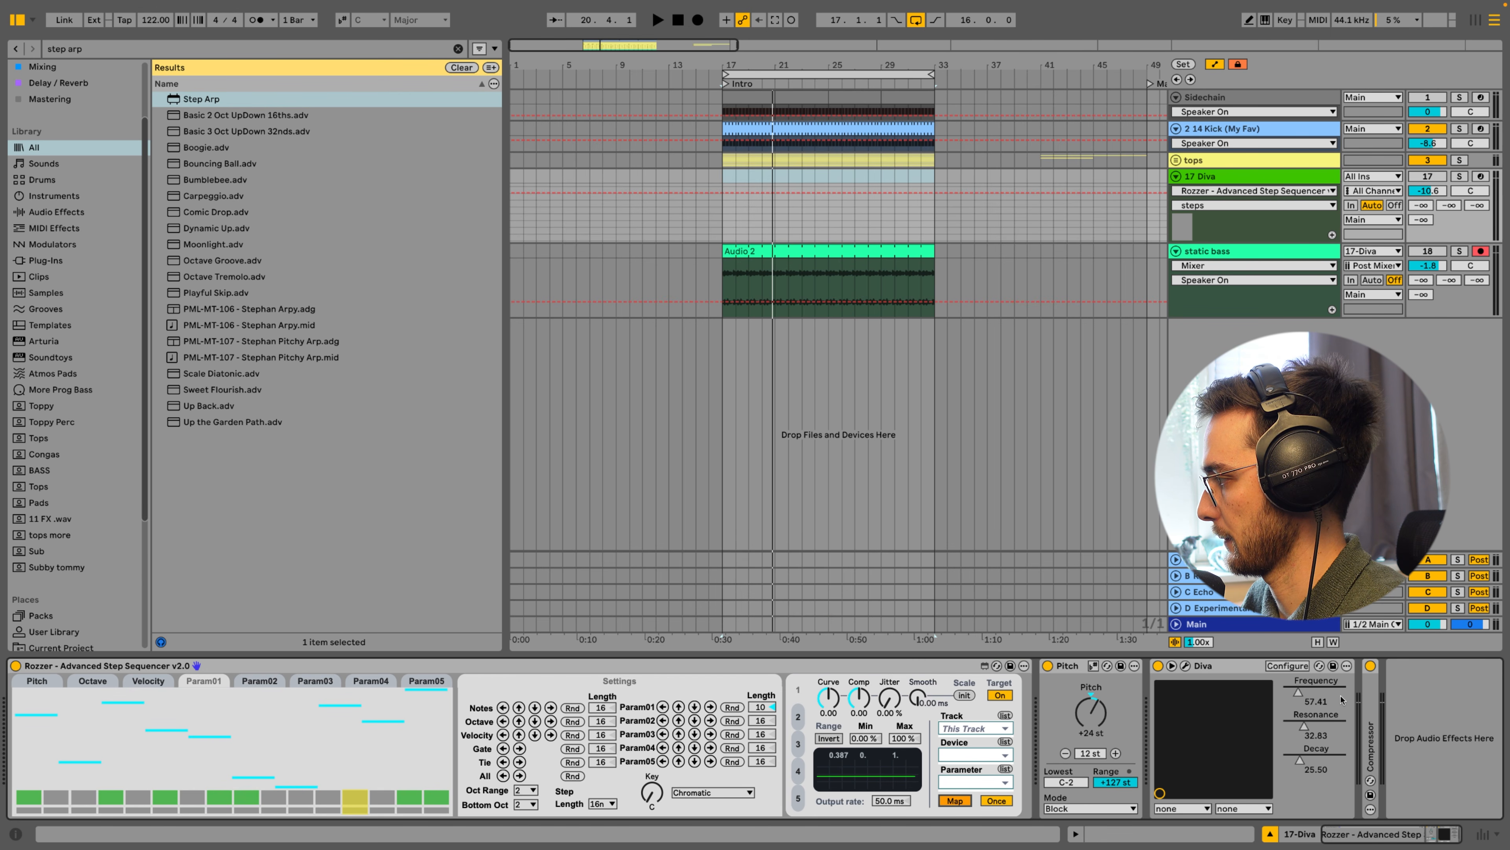
Map Param01 to Diva's Frequency parameter and play the reactivated Diva track from bar 17
left_click(1302, 697)
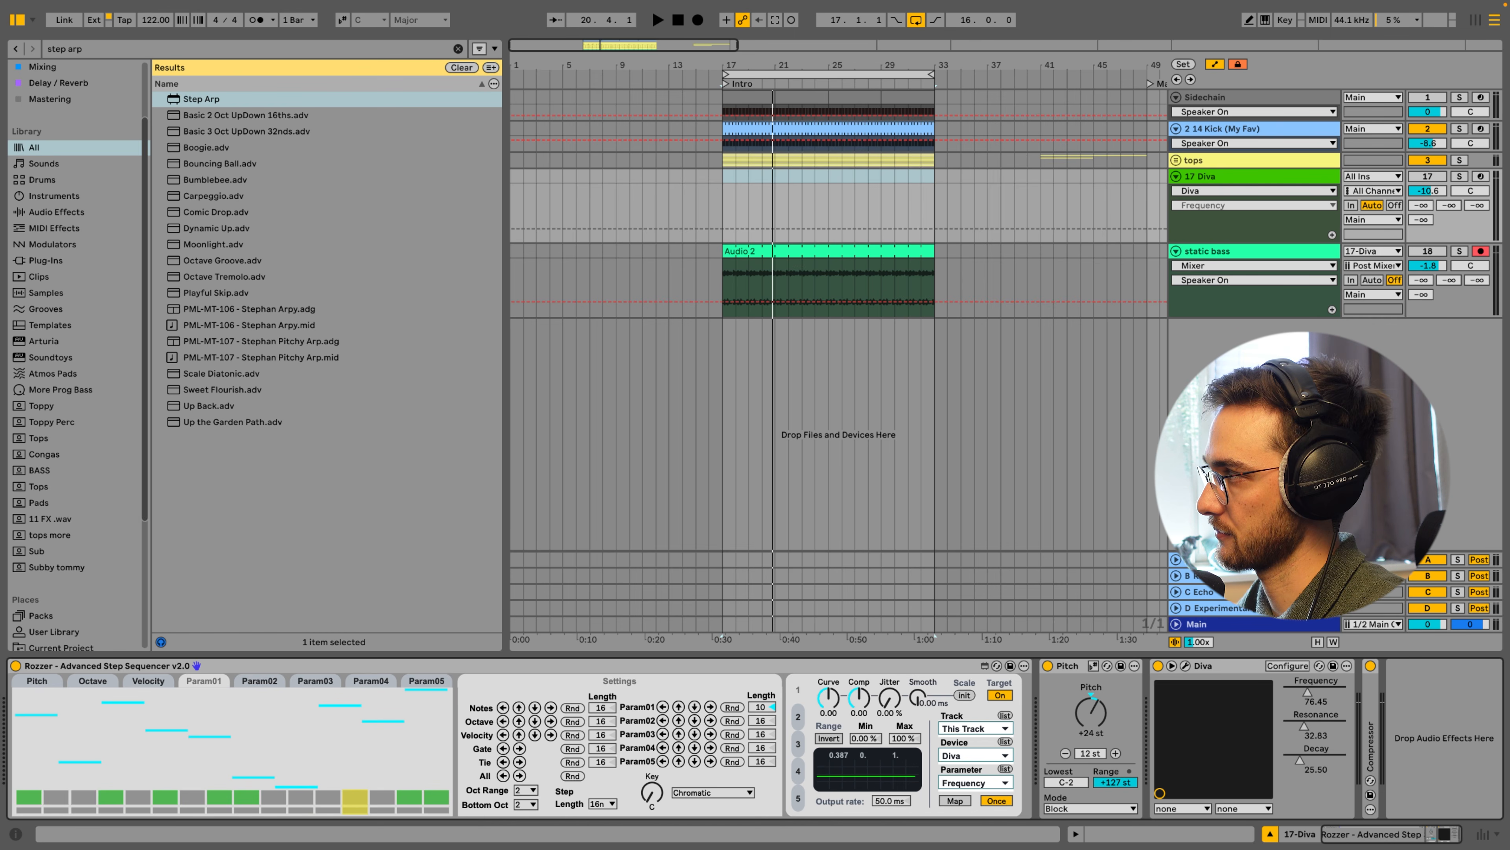
left_click(1425, 179)
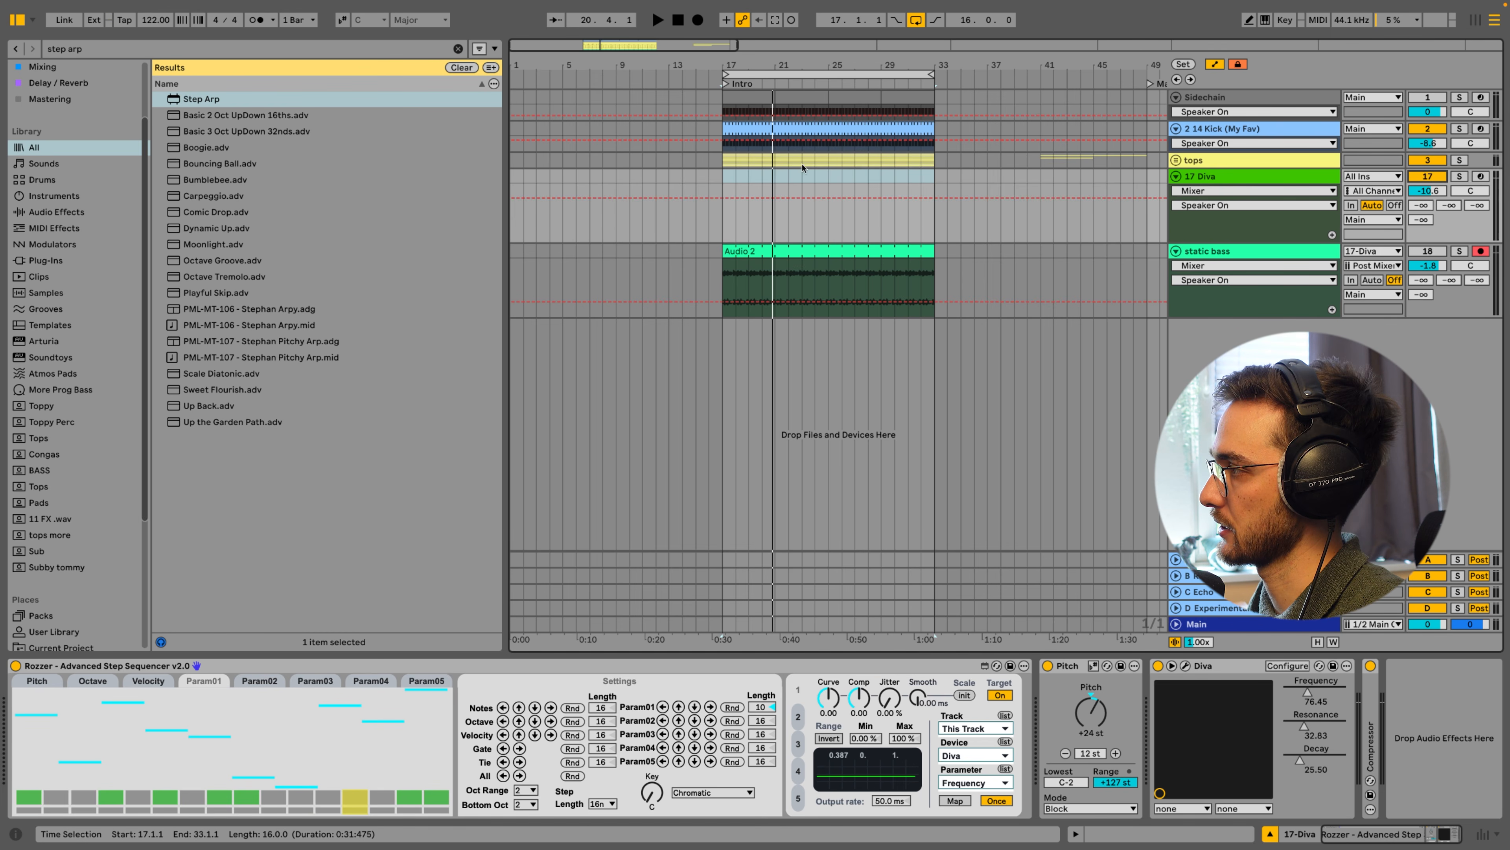
left_click(719, 176)
key("space")
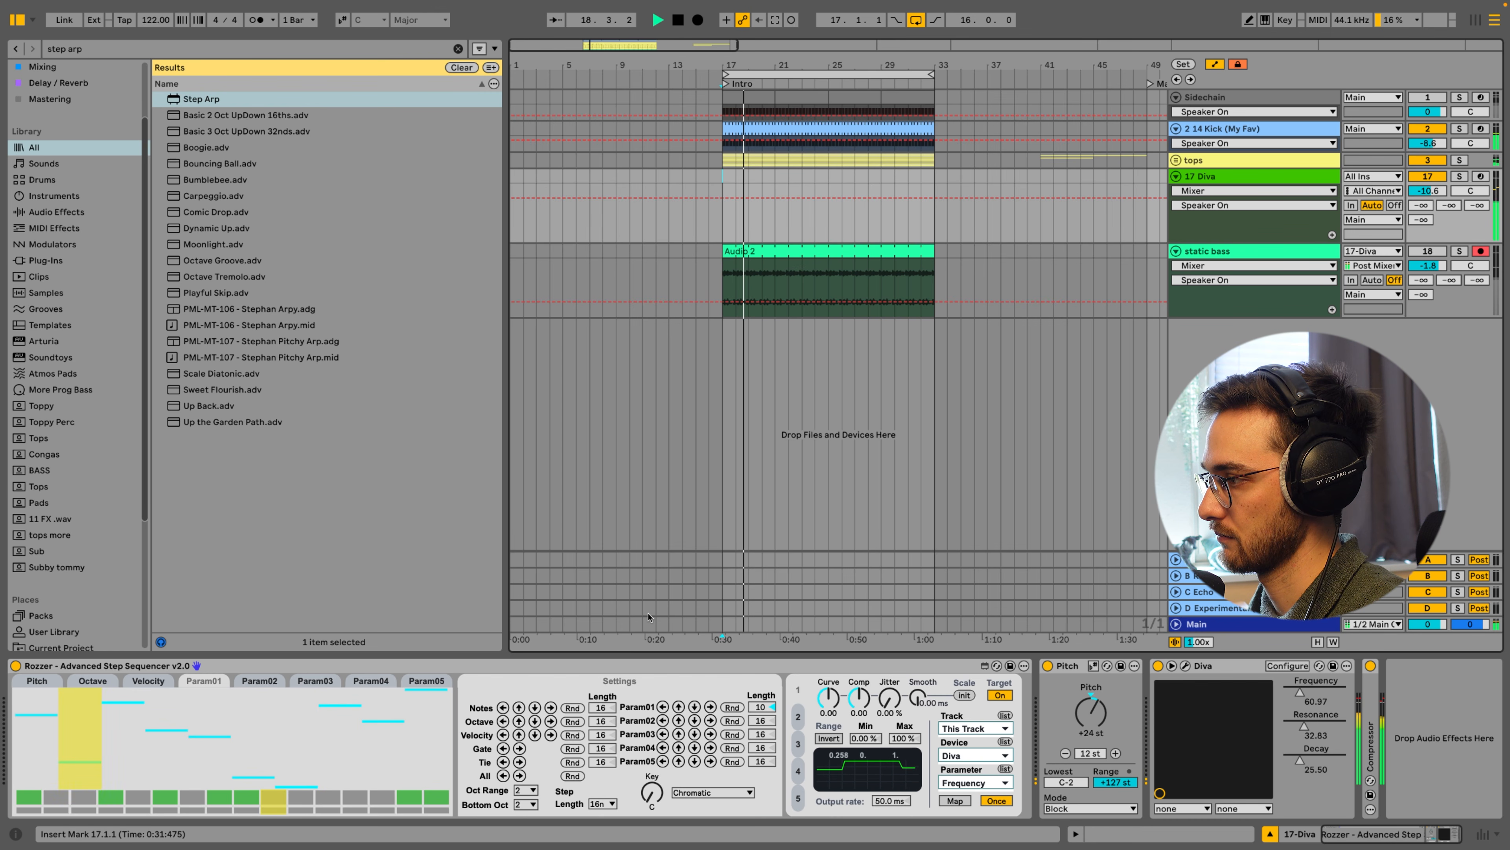
Try a Param01 length of 8 steps during playback and set the length back to 16
left_click(762, 707)
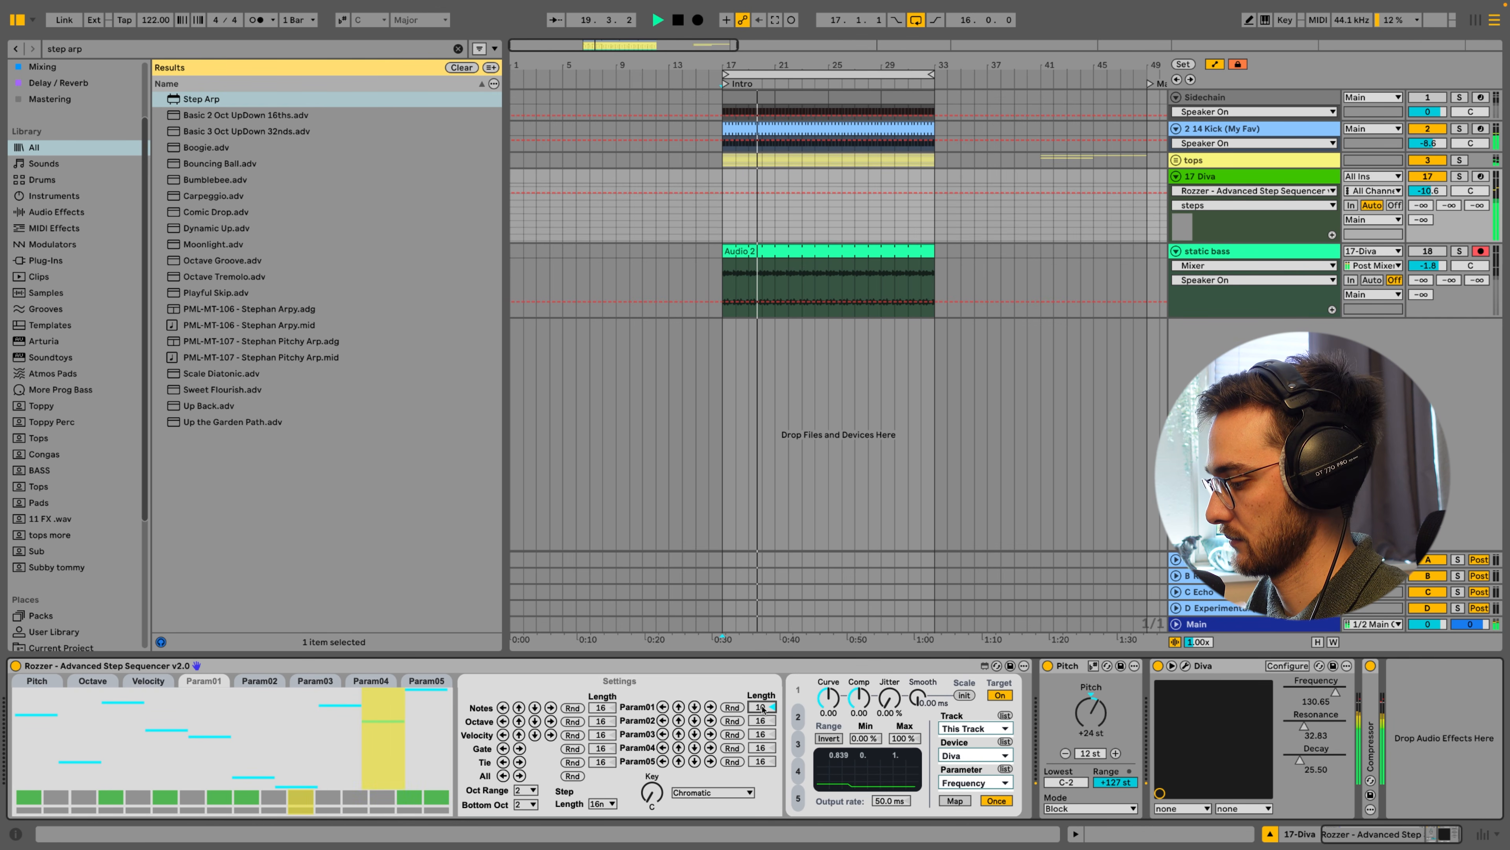
left_click_drag(763, 708, 764, 714)
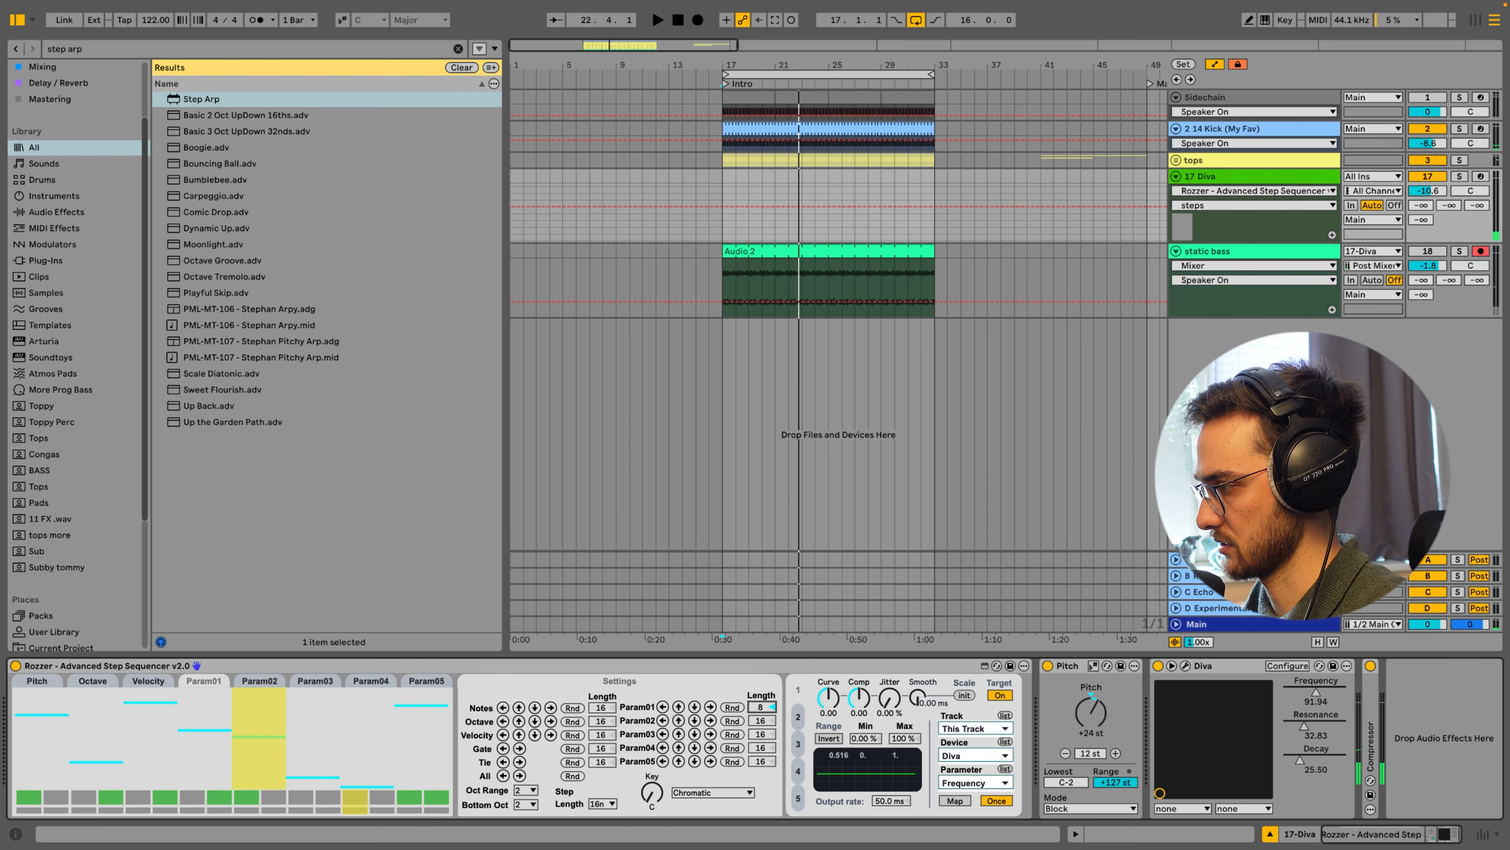
type("16")
key("Return")
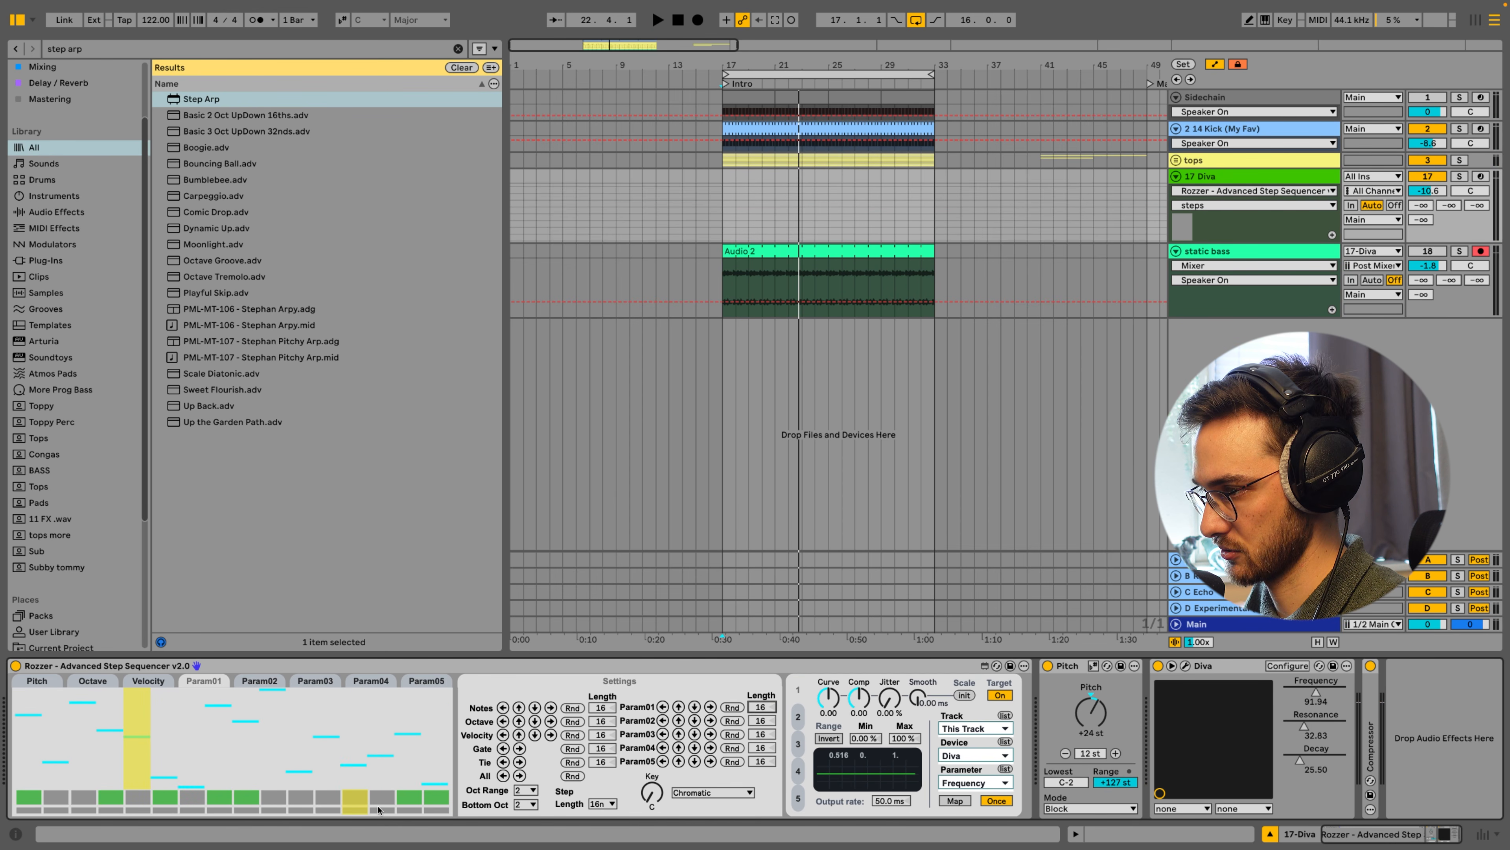
Redraw the Param01 values across all 16 steps and play back the modulated Diva sequence
key("space")
mouse_move(35, 767)
left_mouse_down()
mouse_move(195, 772)
mouse_move(357, 718)
mouse_move(431, 767)
left_mouse_up()
key("space")
key("space")
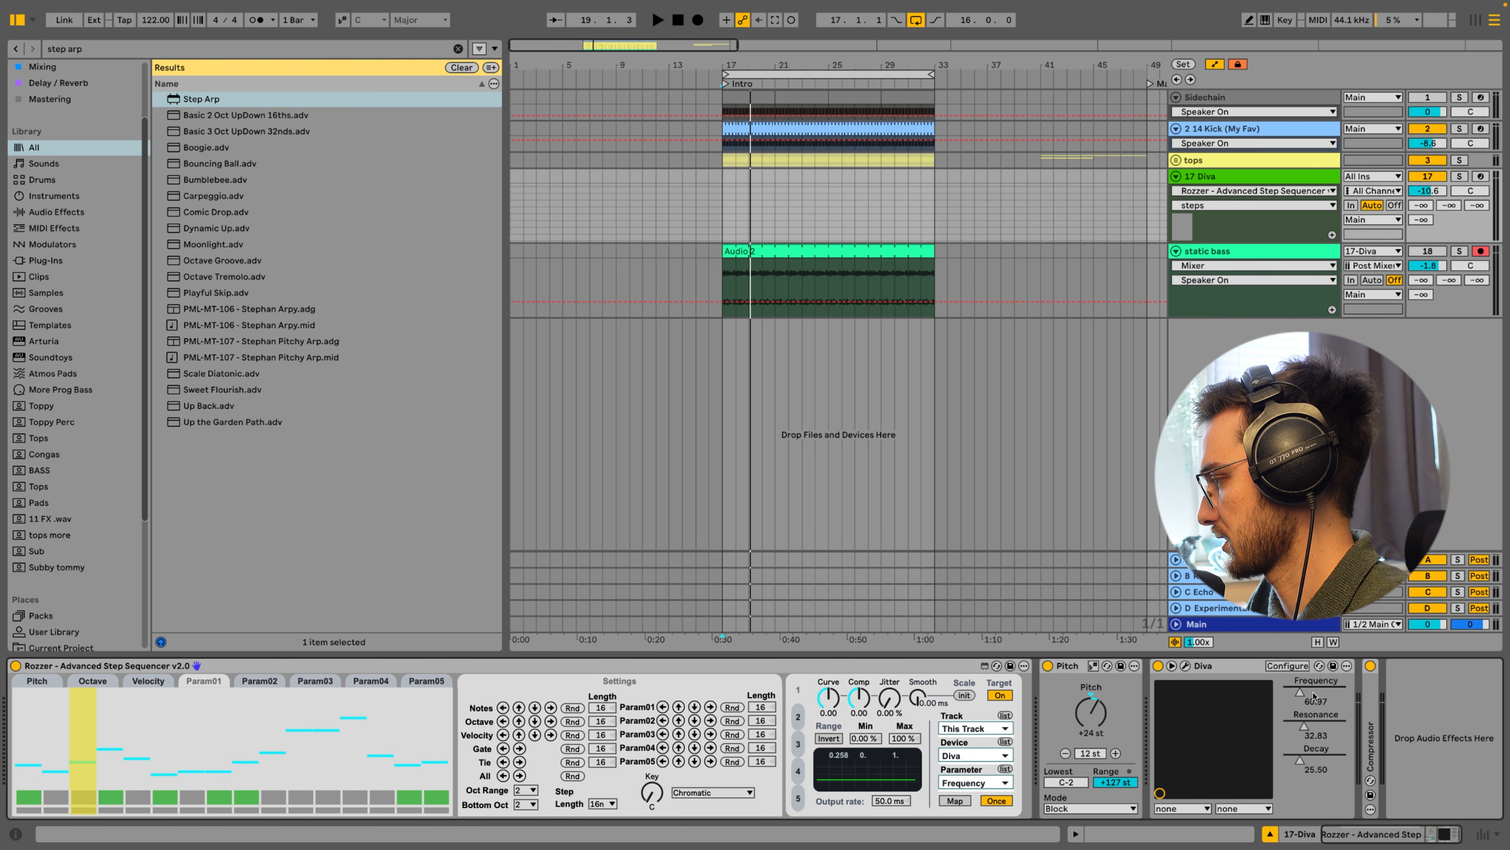
Add the Sustain and Release parameters of Diva's Env 1 to the device's configured controls
left_click(1290, 667)
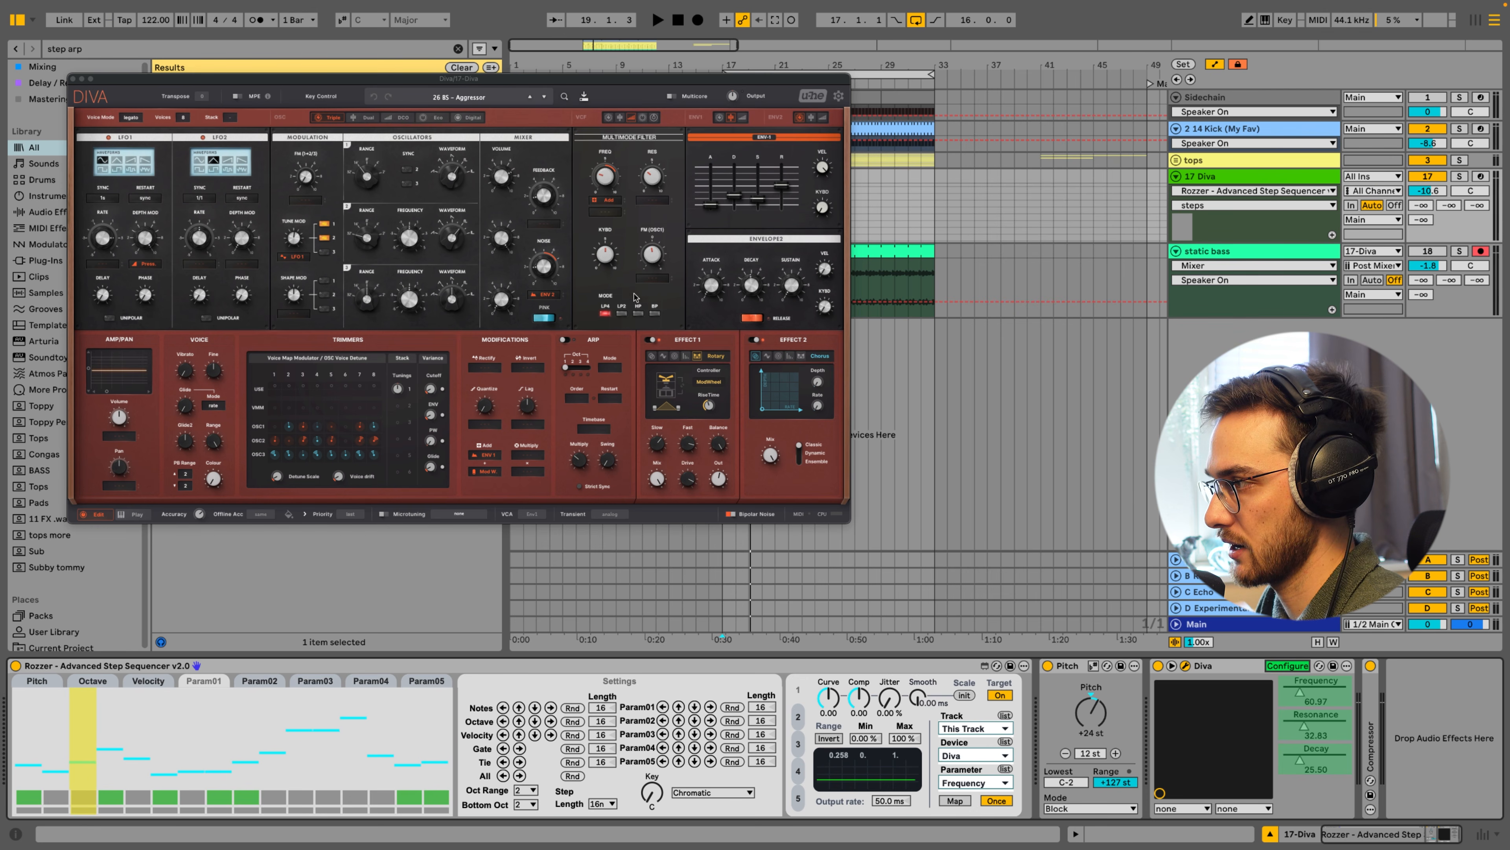
left_click_drag(479, 79, 569, 101)
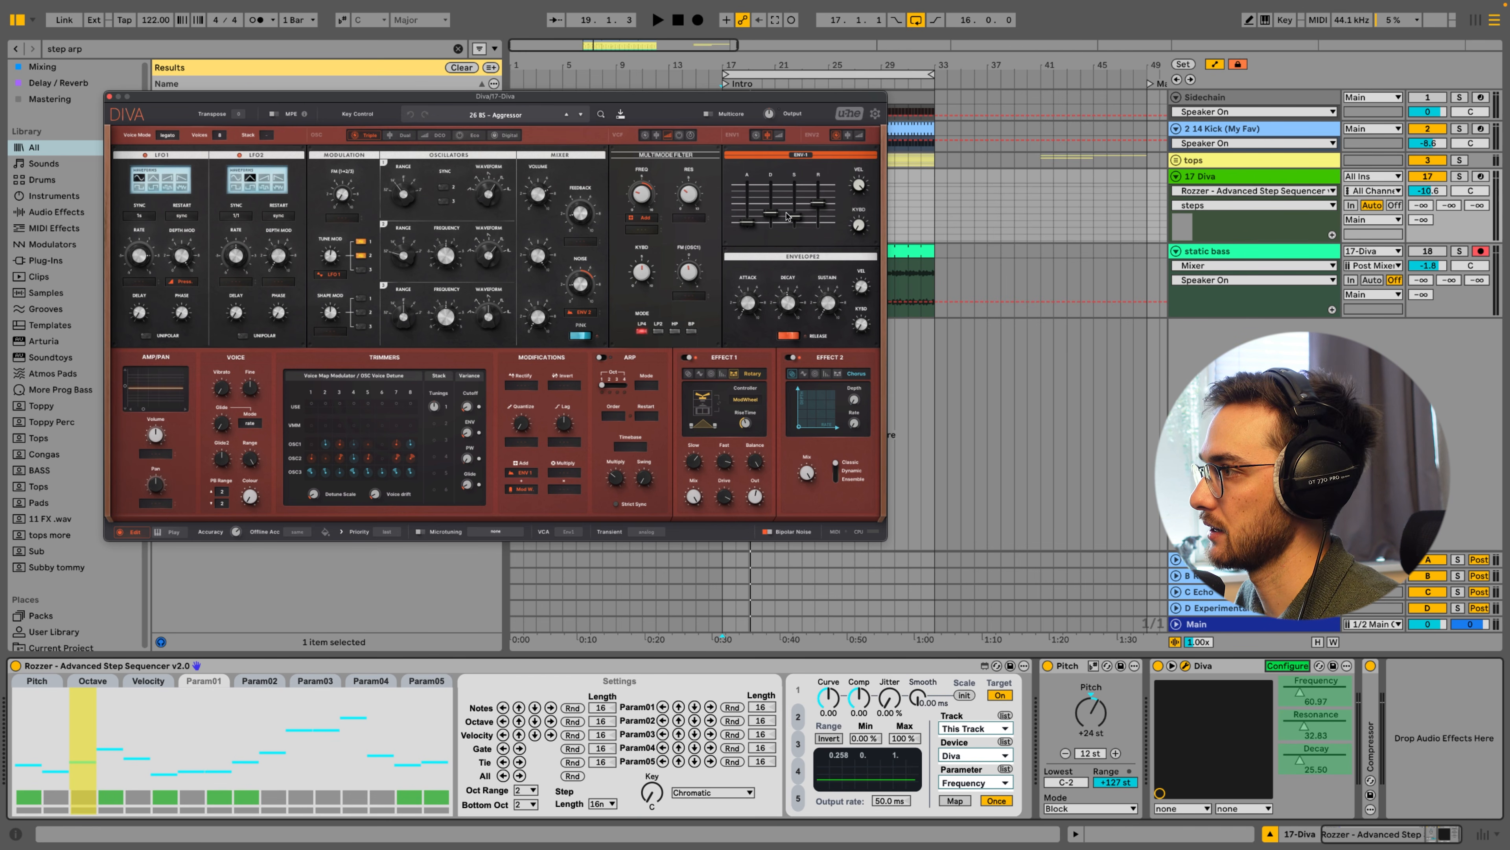
left_click_drag(795, 217, 819, 199)
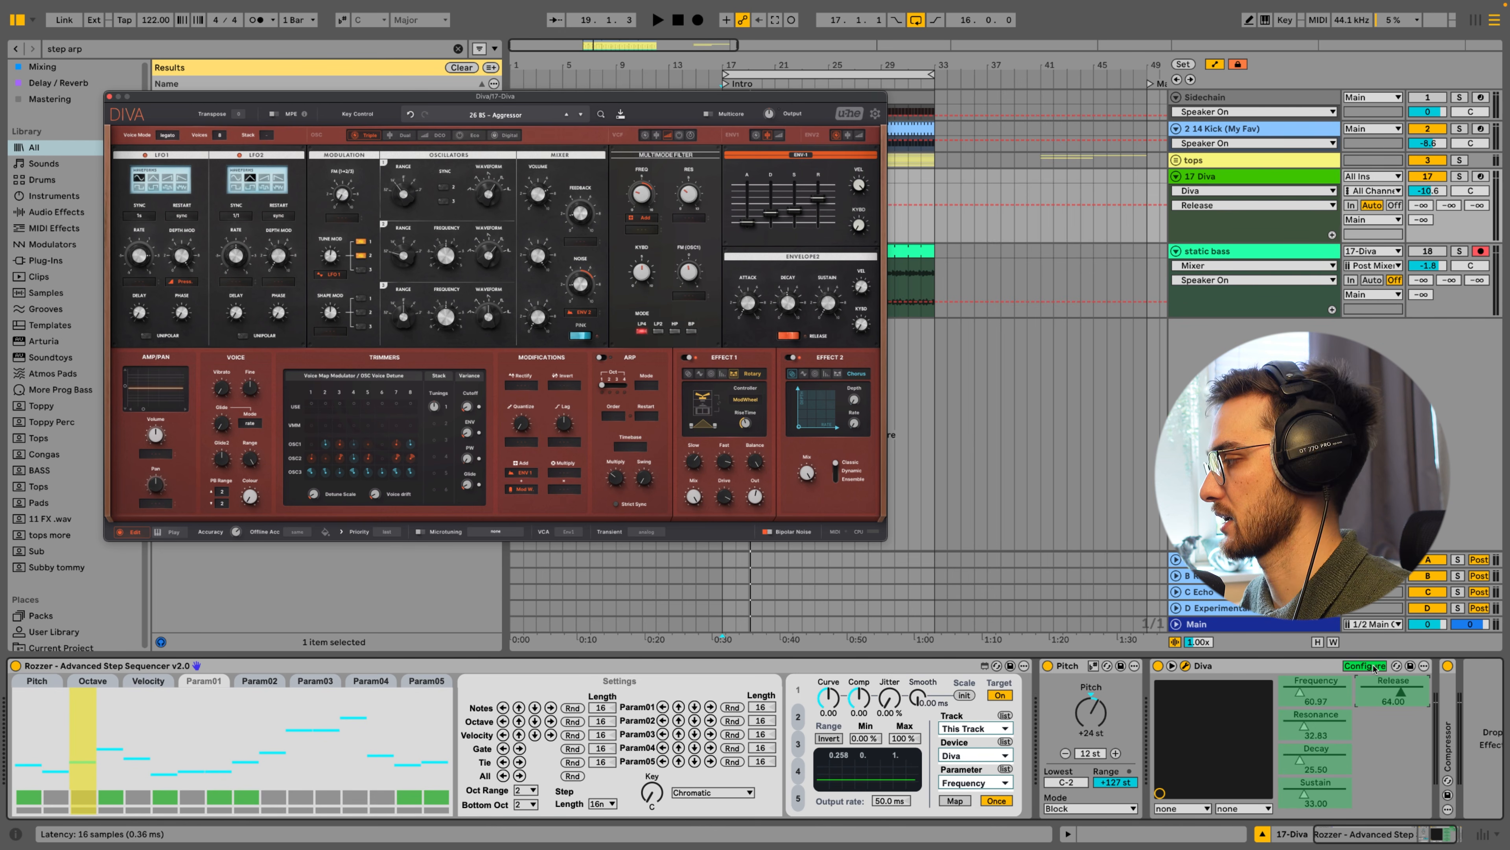
left_click(1364, 666)
Set Diva's Decay to 36.99 and show Rozzer's Param02 lane
left_click(1445, 835)
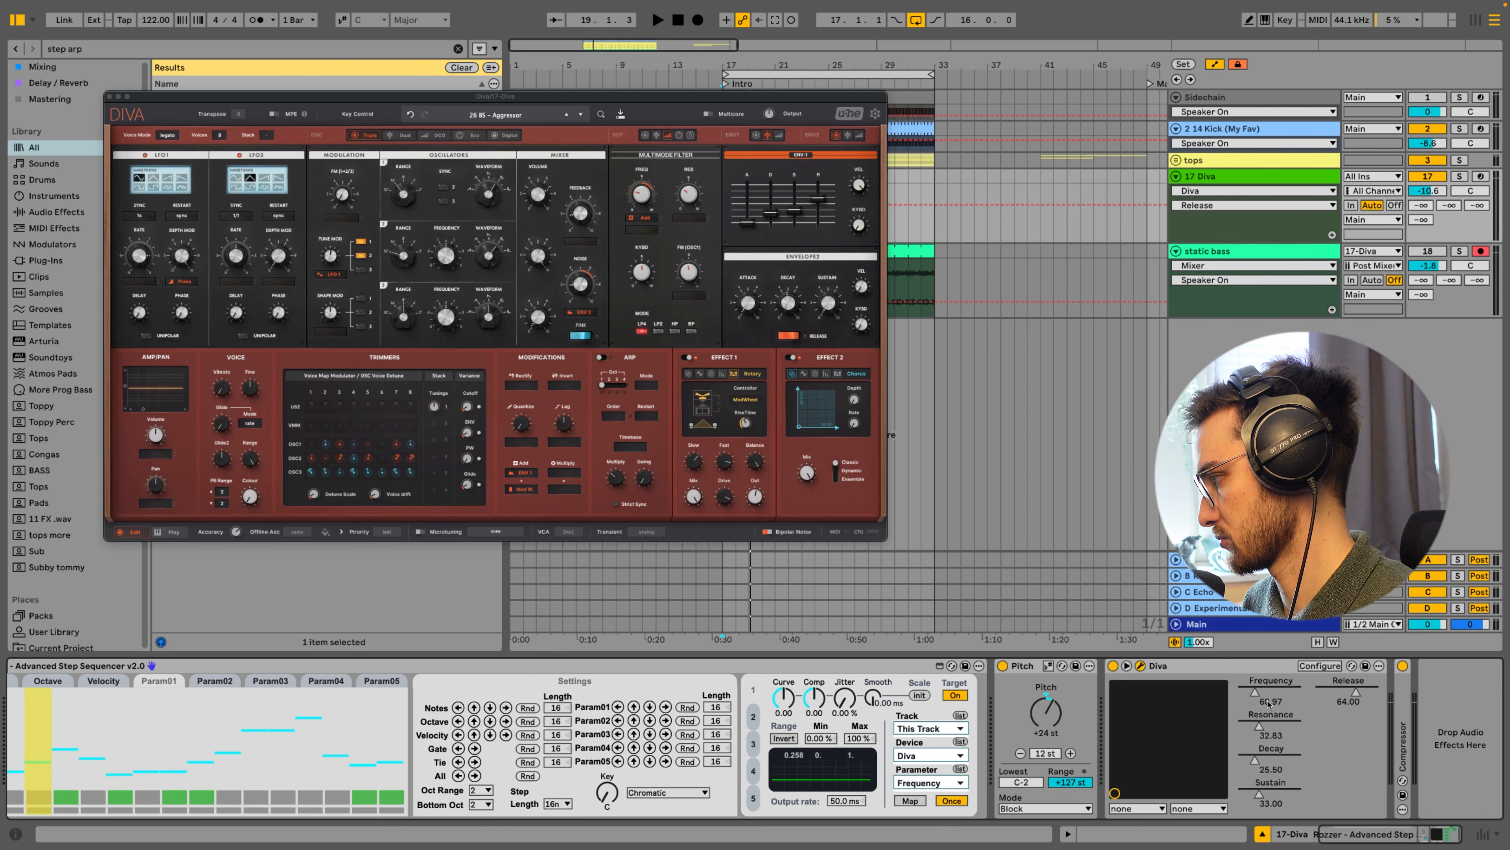
left_click_drag(1259, 774, 1261, 765)
left_click(1354, 681)
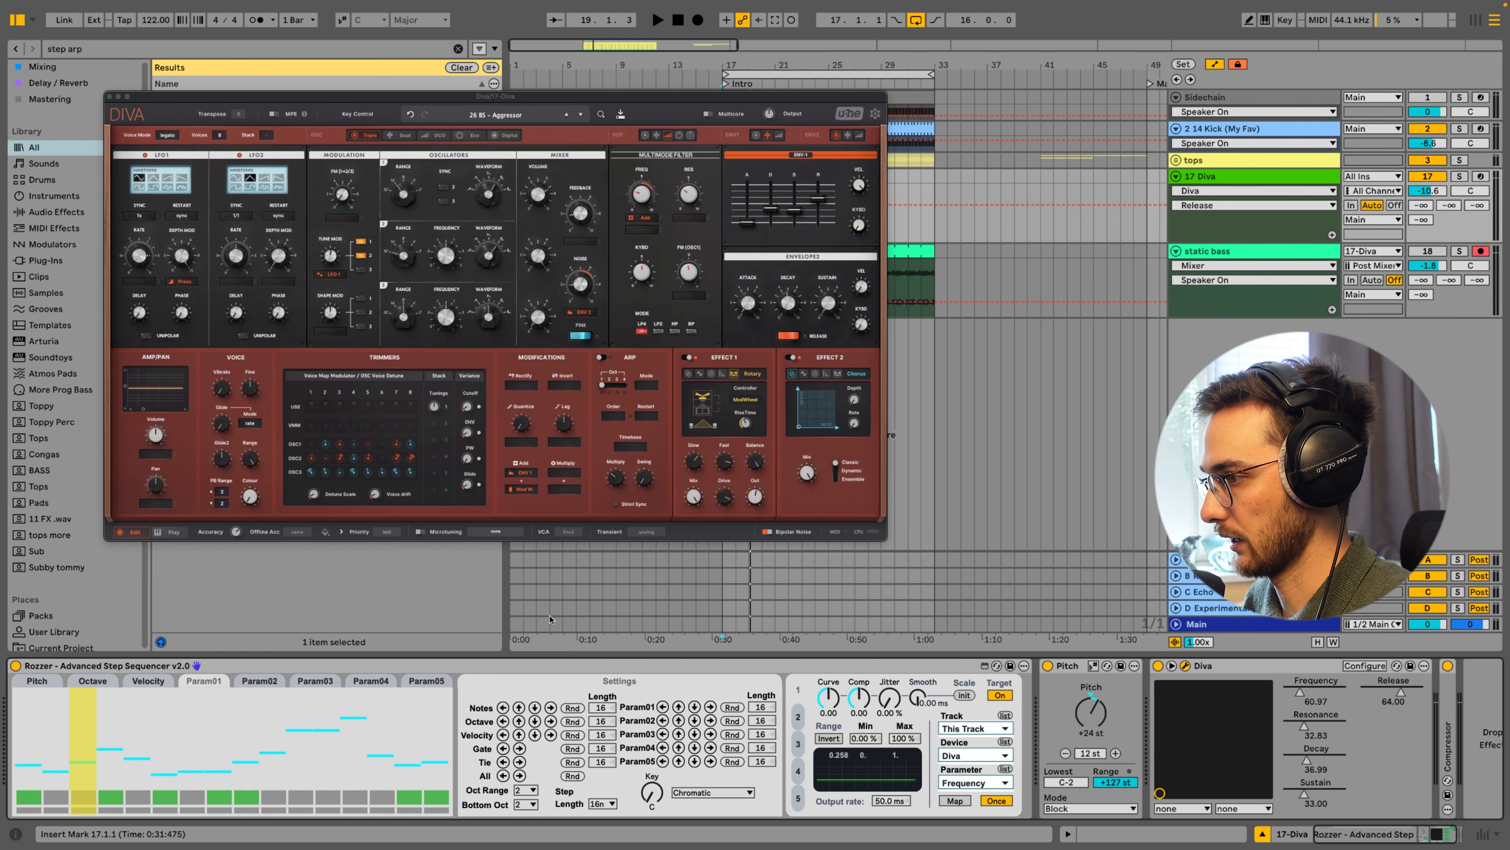
left_click(262, 681)
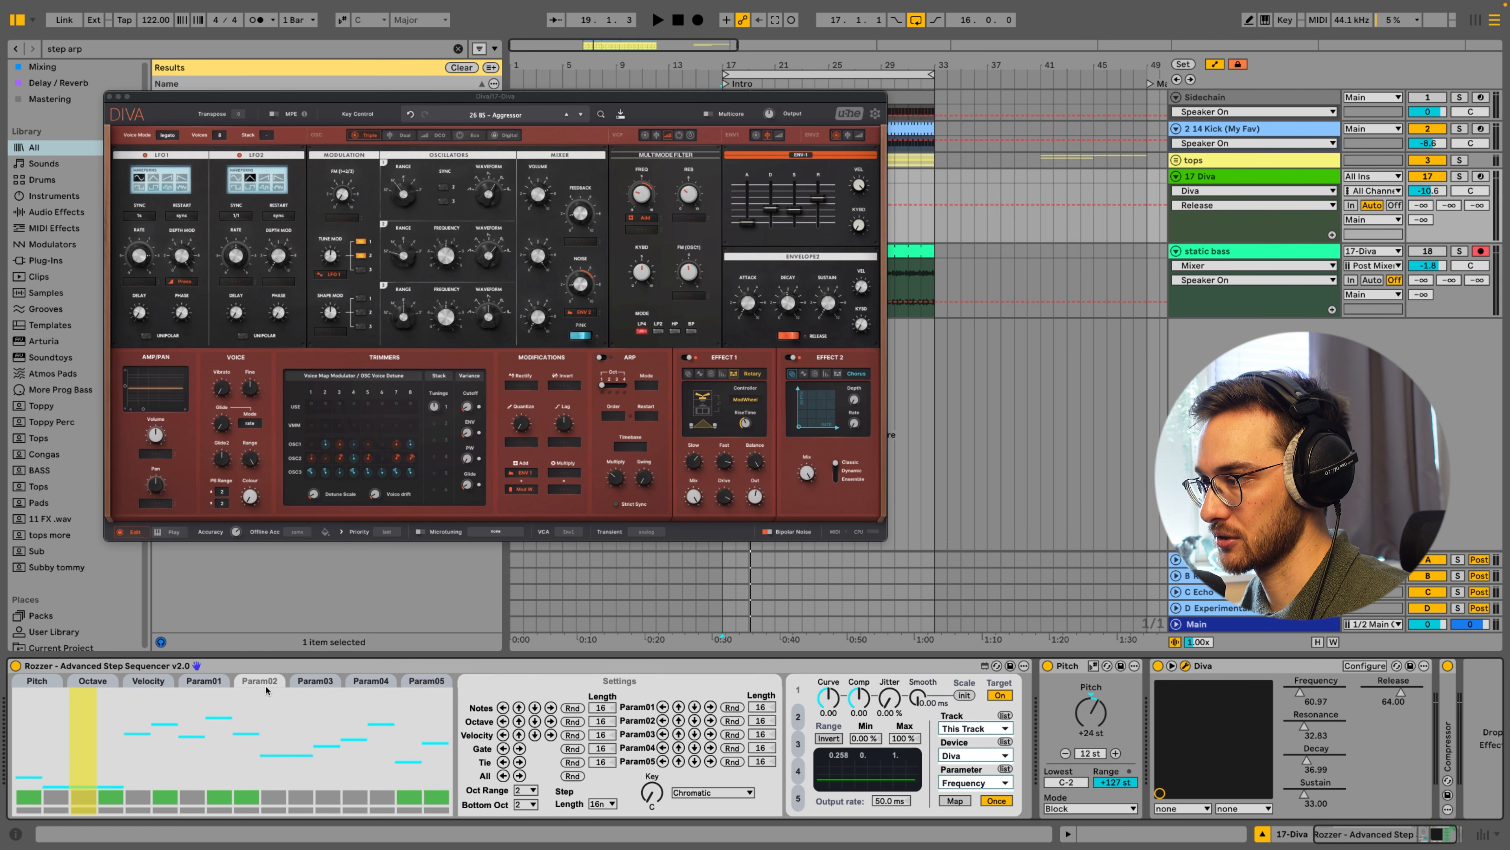
Redraw the Param02 step values and map Rozzer's second modulation slot to Diva's Resonance
mouse_move(219, 720)
left_mouse_down()
mouse_move(408, 736)
mouse_move(316, 748)
left_mouse_up()
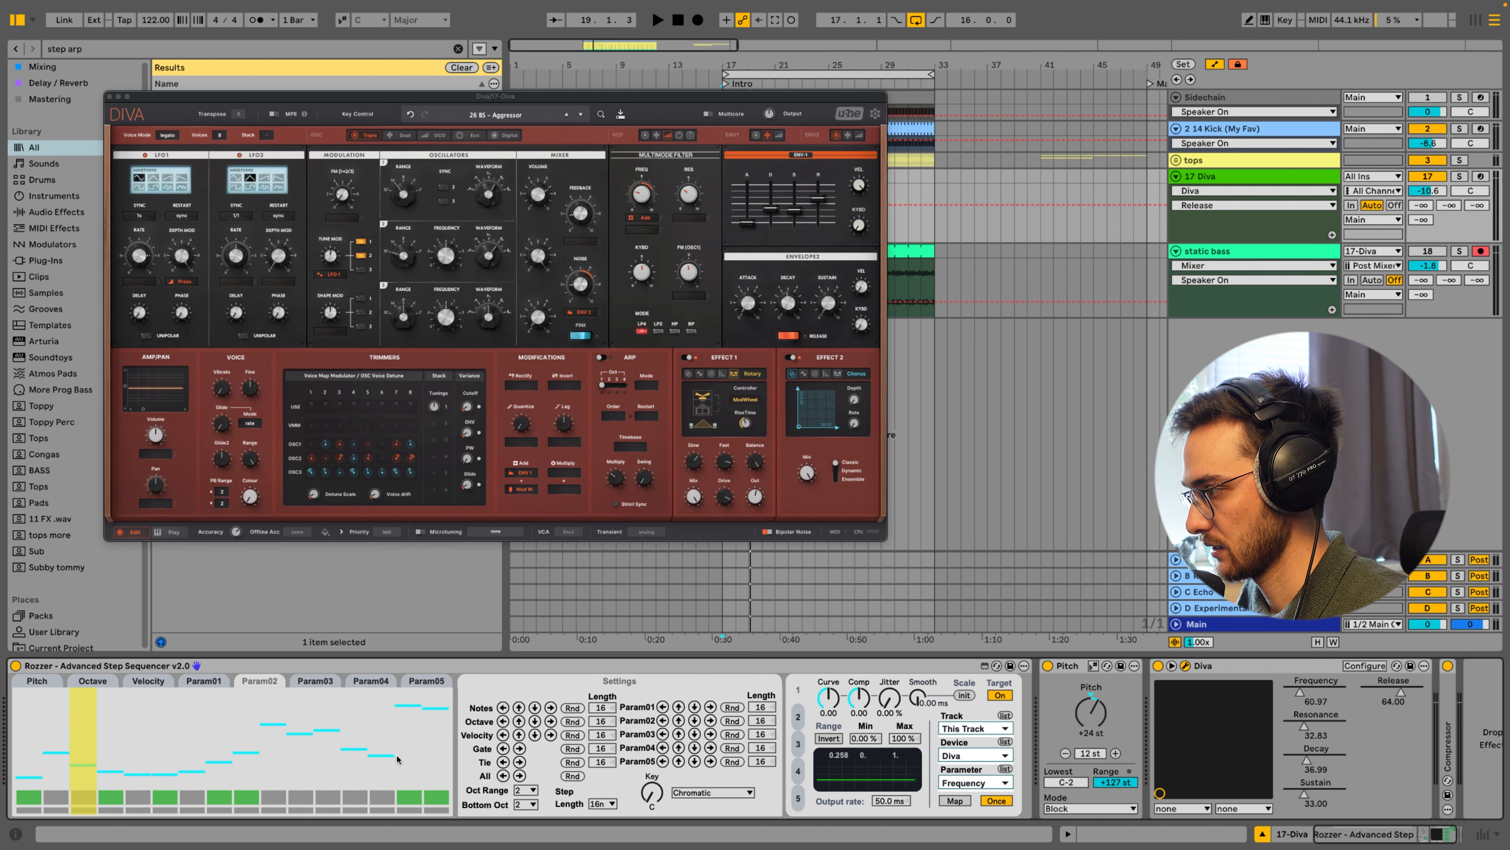
left_click(798, 717)
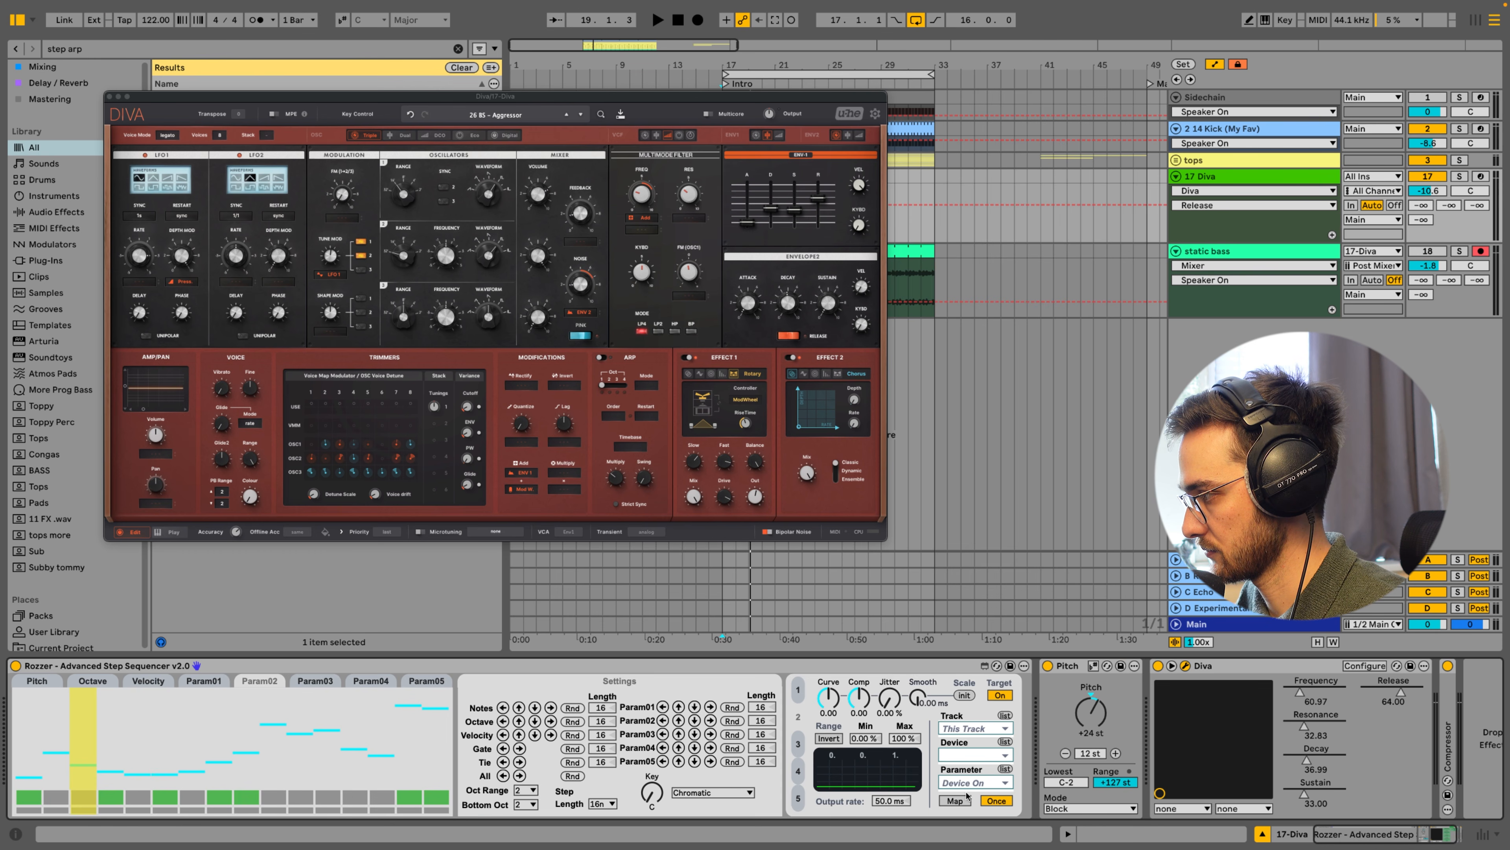
left_click(1289, 721)
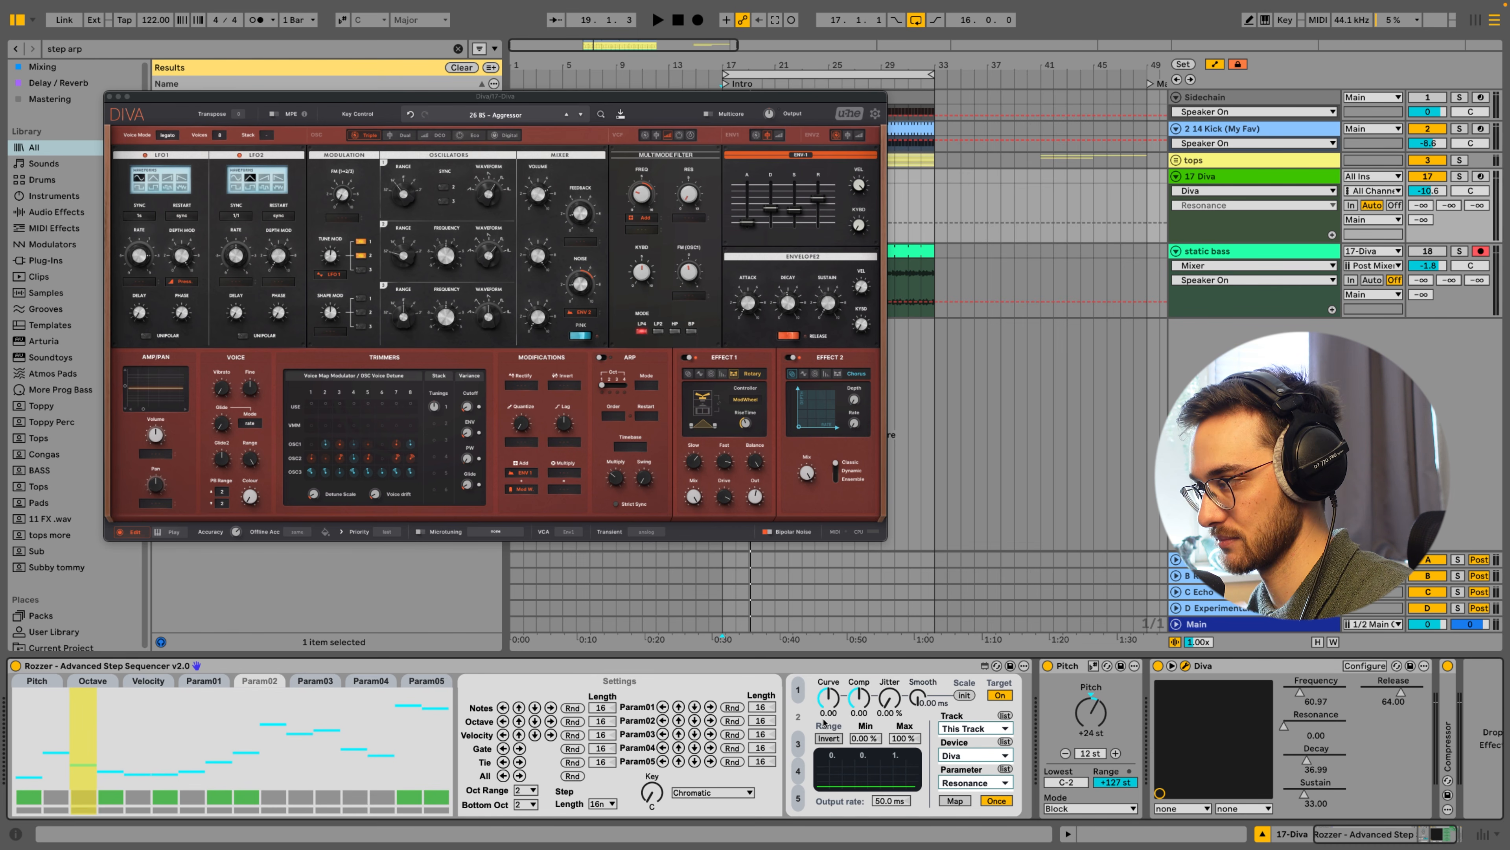
Play the modulated sequence, lower the Release of Diva's Env 1 to 21, and hide the plug-in window
key("space")
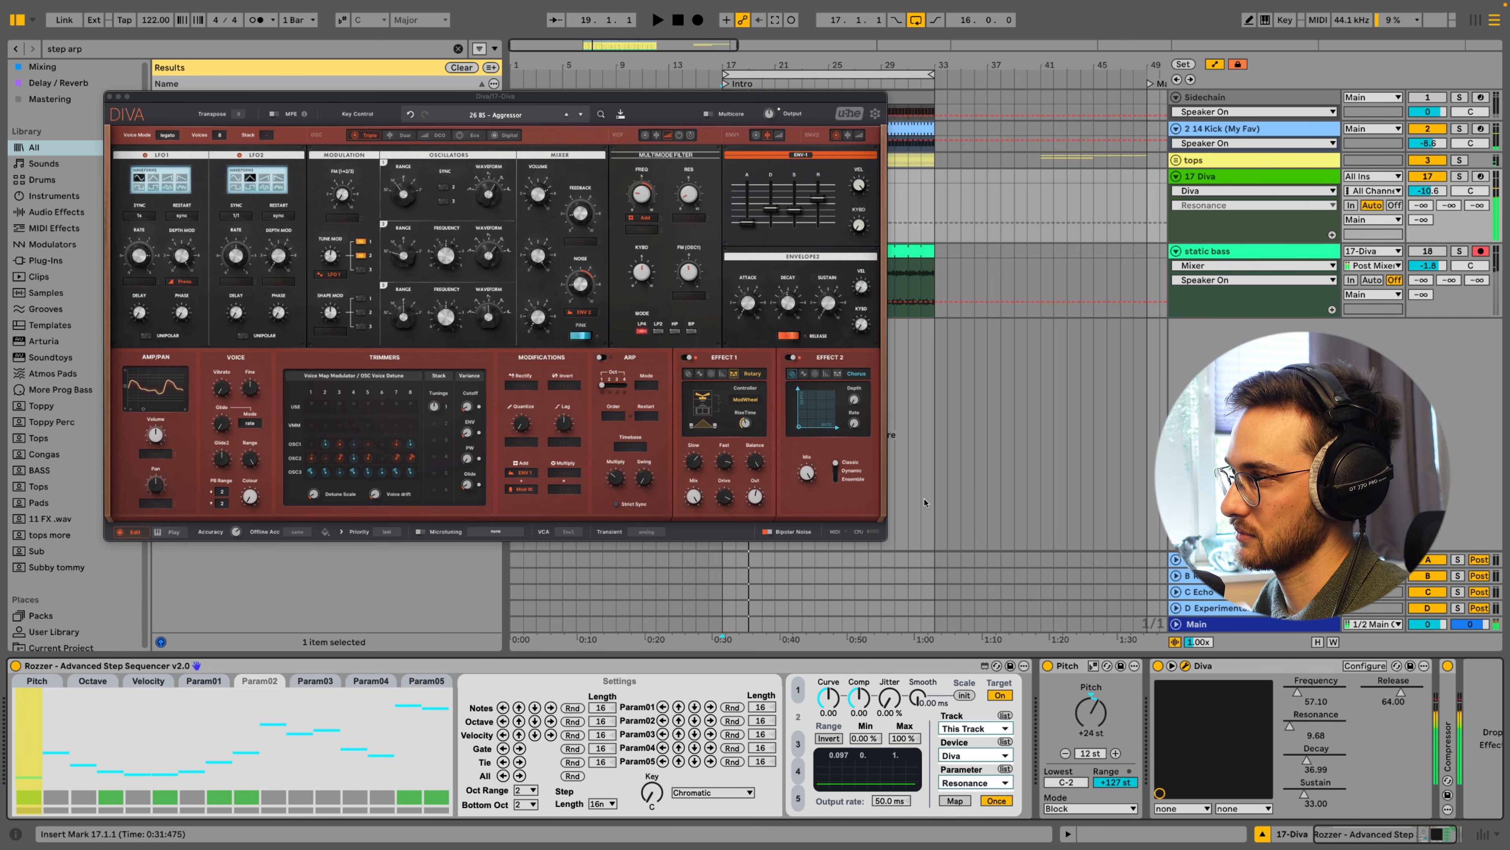
left_click_drag(819, 198, 821, 226)
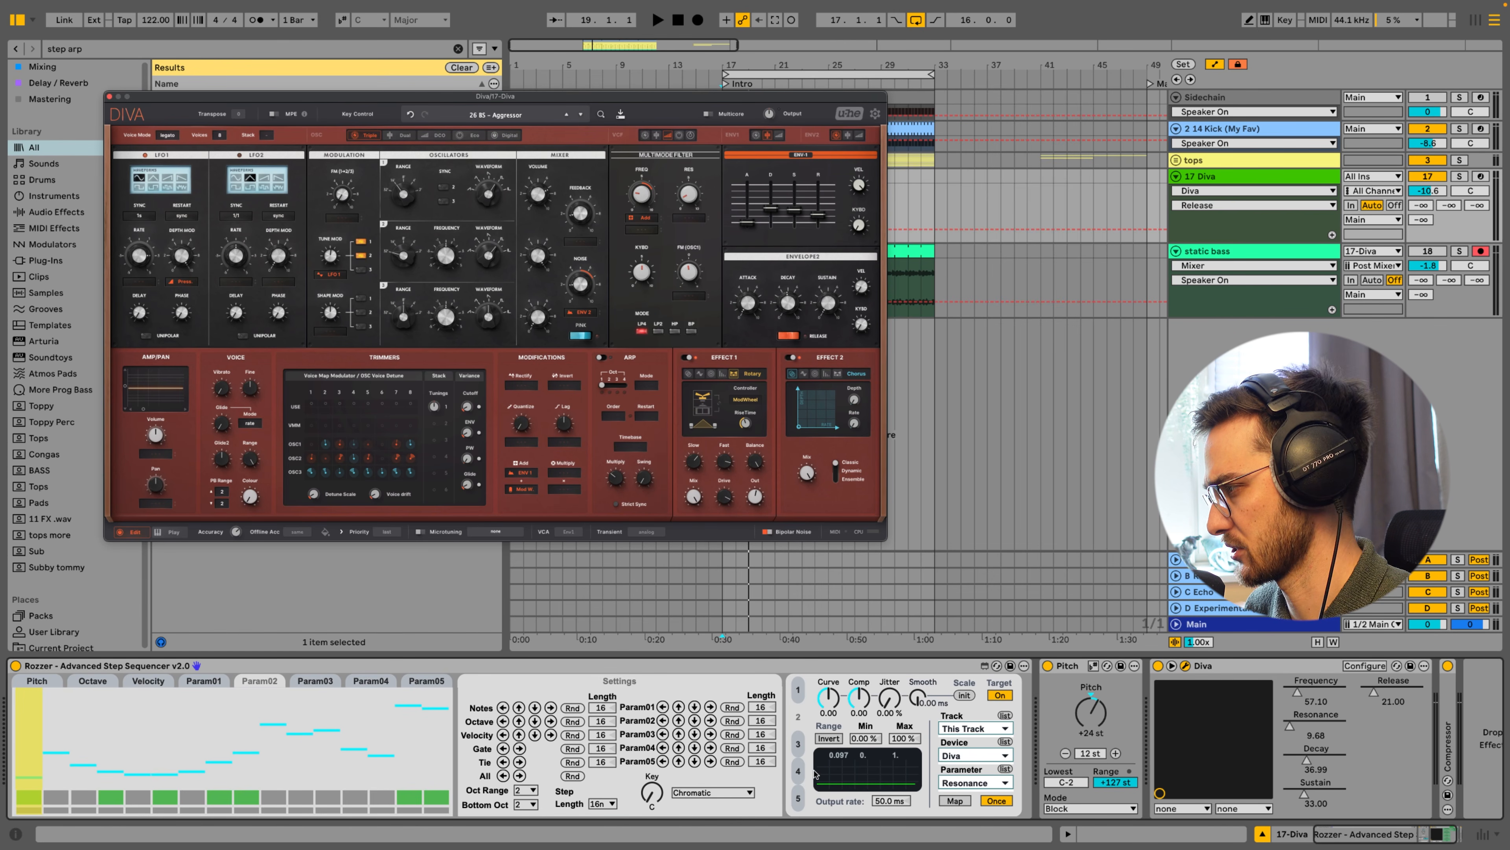
left_click(798, 772)
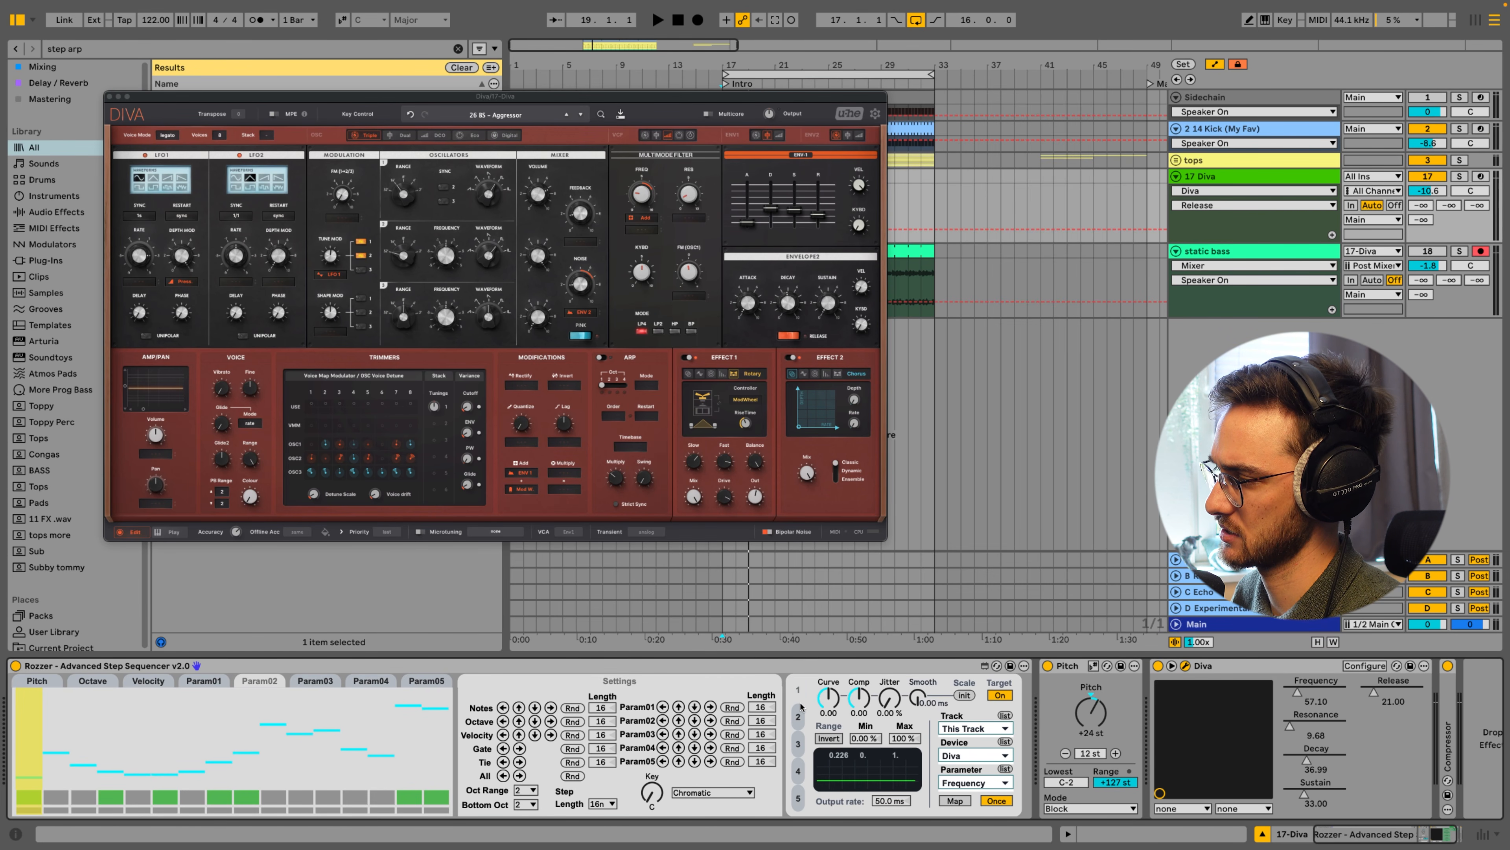
key("alt+super+p")
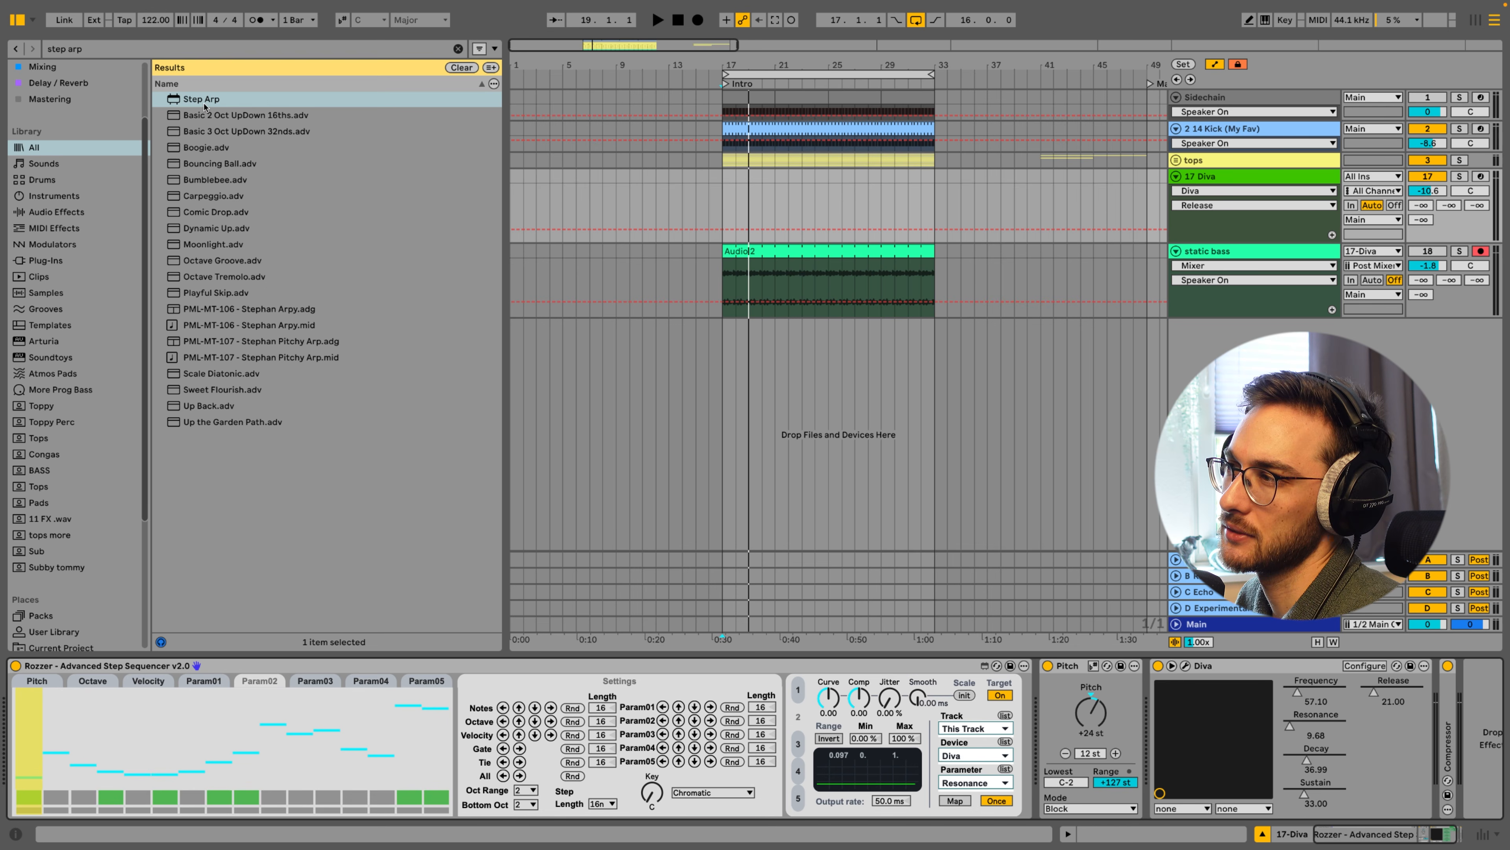
Insert Step Arp between Rozzer and Pitch on the Diva track and show its Map/CC lane
left_click(201, 101)
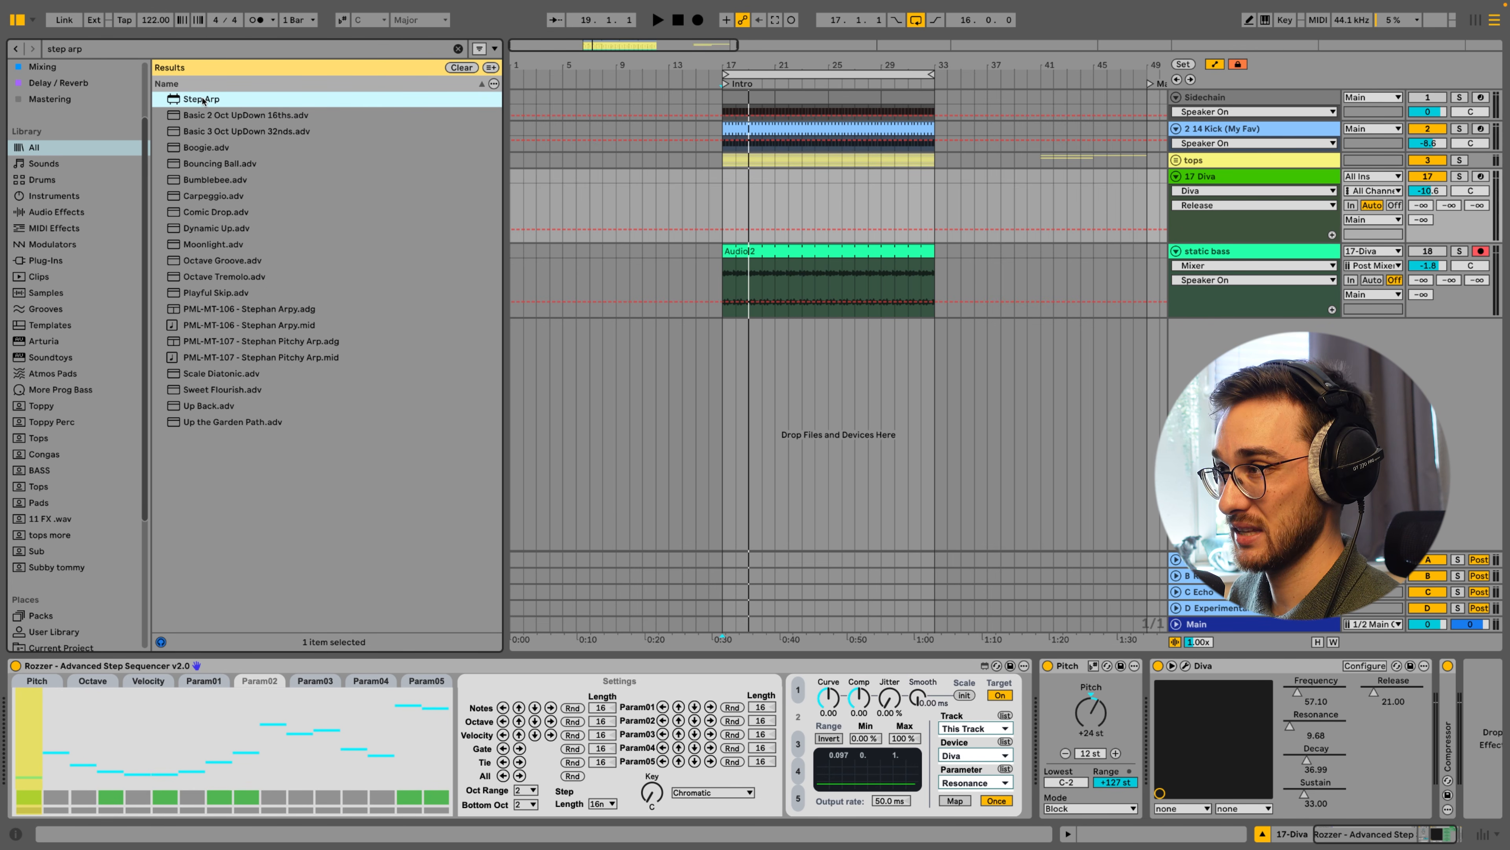
mouse_move(202, 101)
left_mouse_down()
mouse_move(1044, 768)
mouse_move(1045, 752)
left_mouse_up()
scroll(1100, 756, "right", 5)
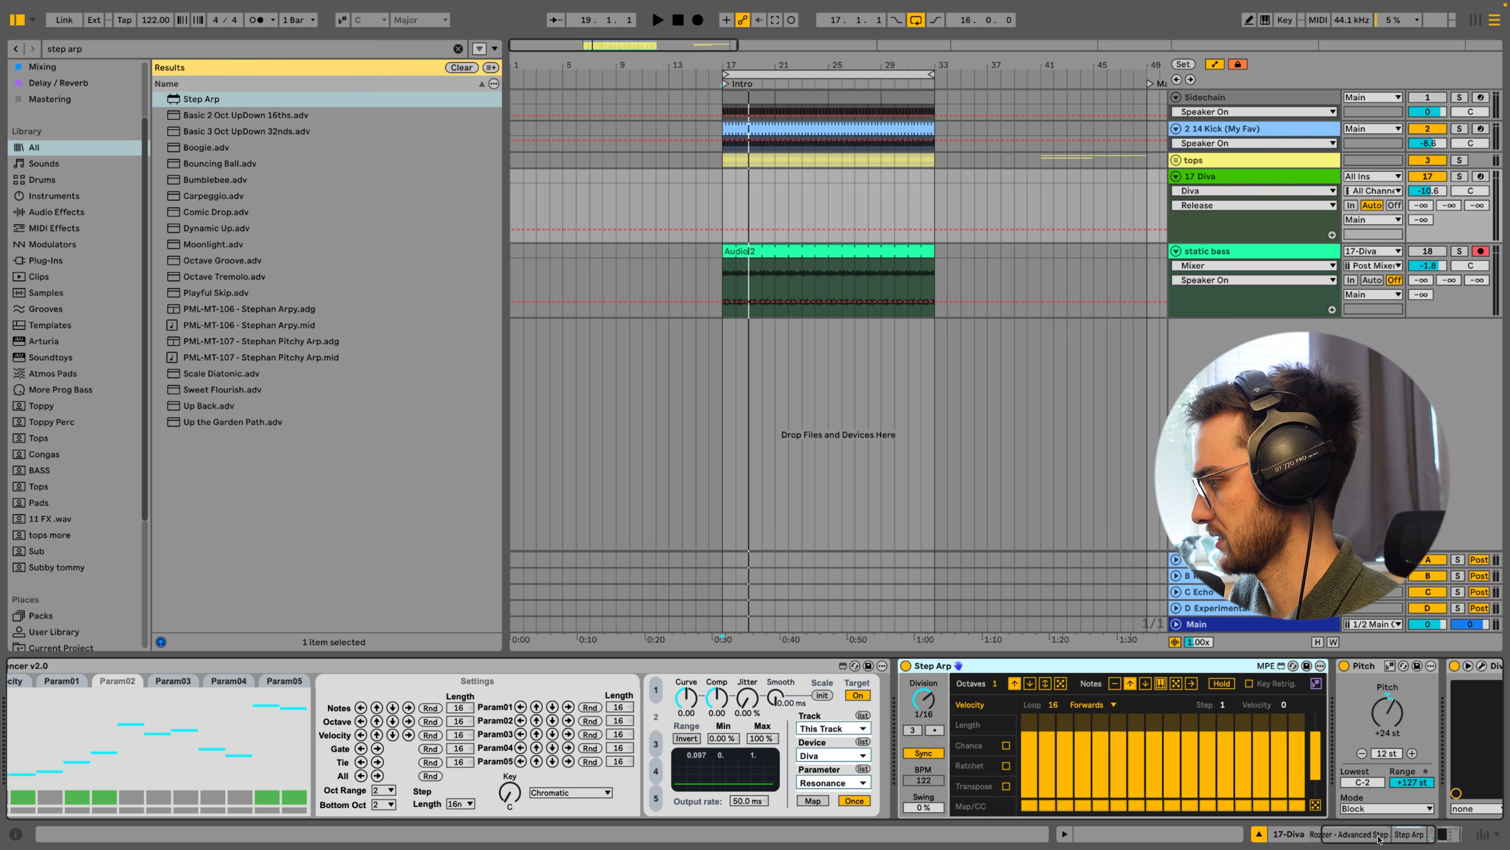
scroll(1213, 759, "left", 4)
left_click_drag(1173, 745, 1406, 749)
scroll(1386, 758, "right", 6)
left_click(688, 810)
mouse_move(779, 788)
left_mouse_down()
mouse_move(941, 736)
mouse_move(1011, 782)
mouse_move(777, 797)
mouse_move(833, 760)
mouse_move(894, 800)
mouse_move(1019, 800)
left_mouse_up()
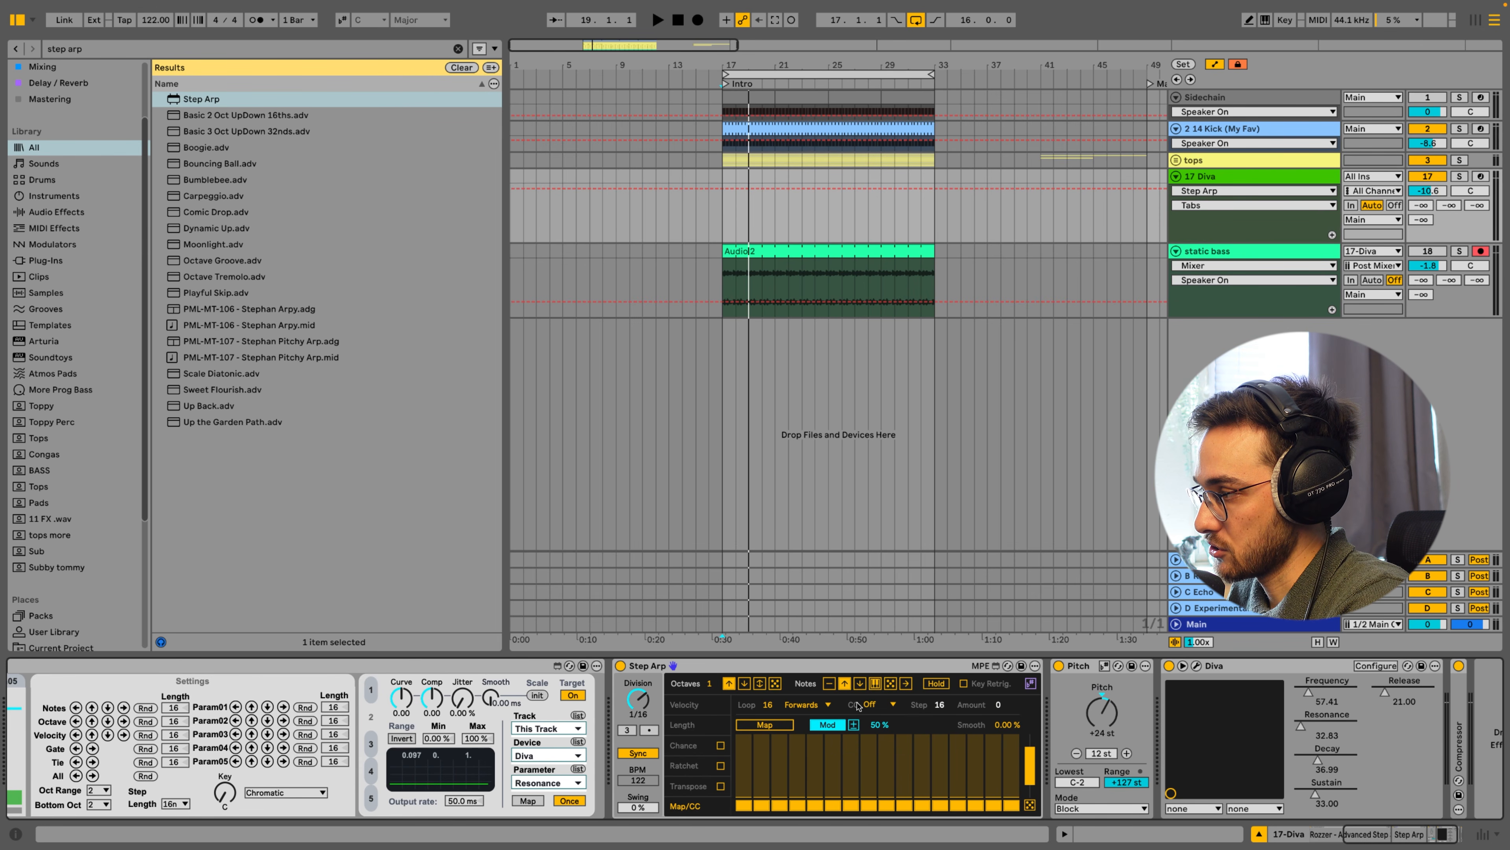
Delete Step Arp from the Diva track and bring Rozzer's step editor back into view
left_click(1327, 836)
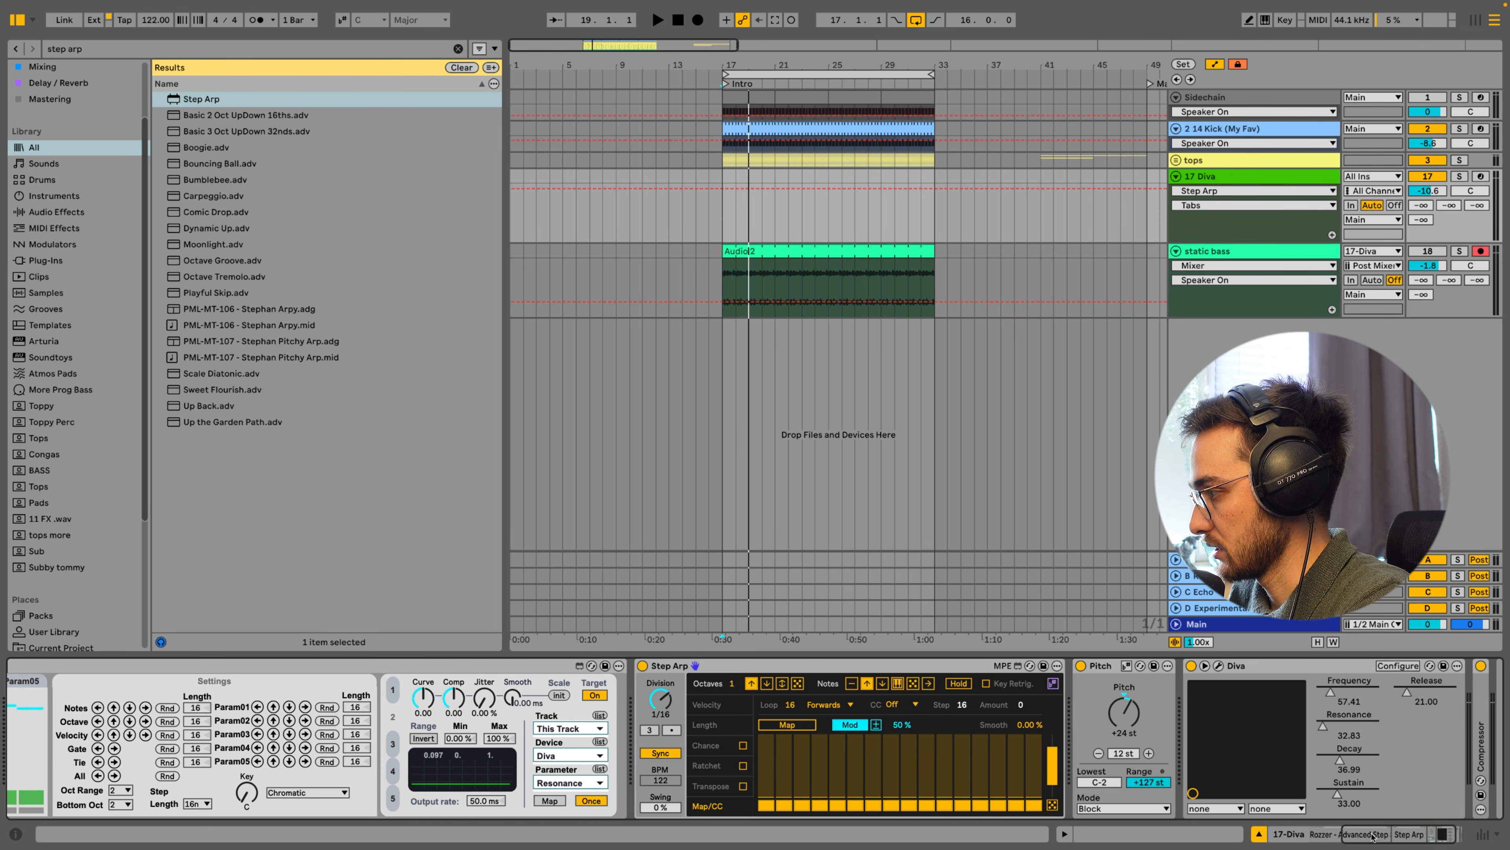
key("Delete")
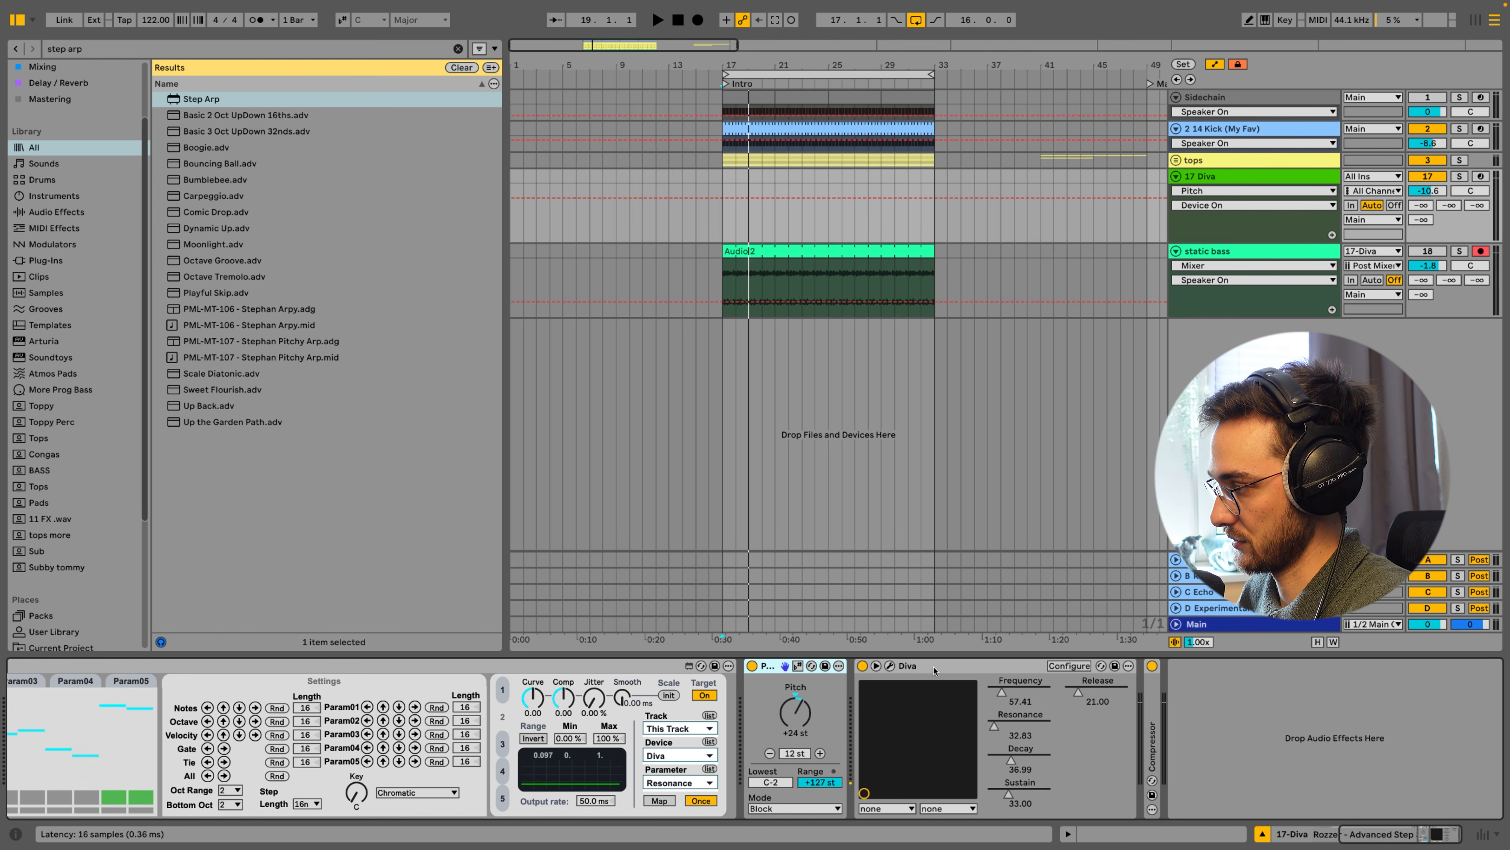
left_click(1335, 833)
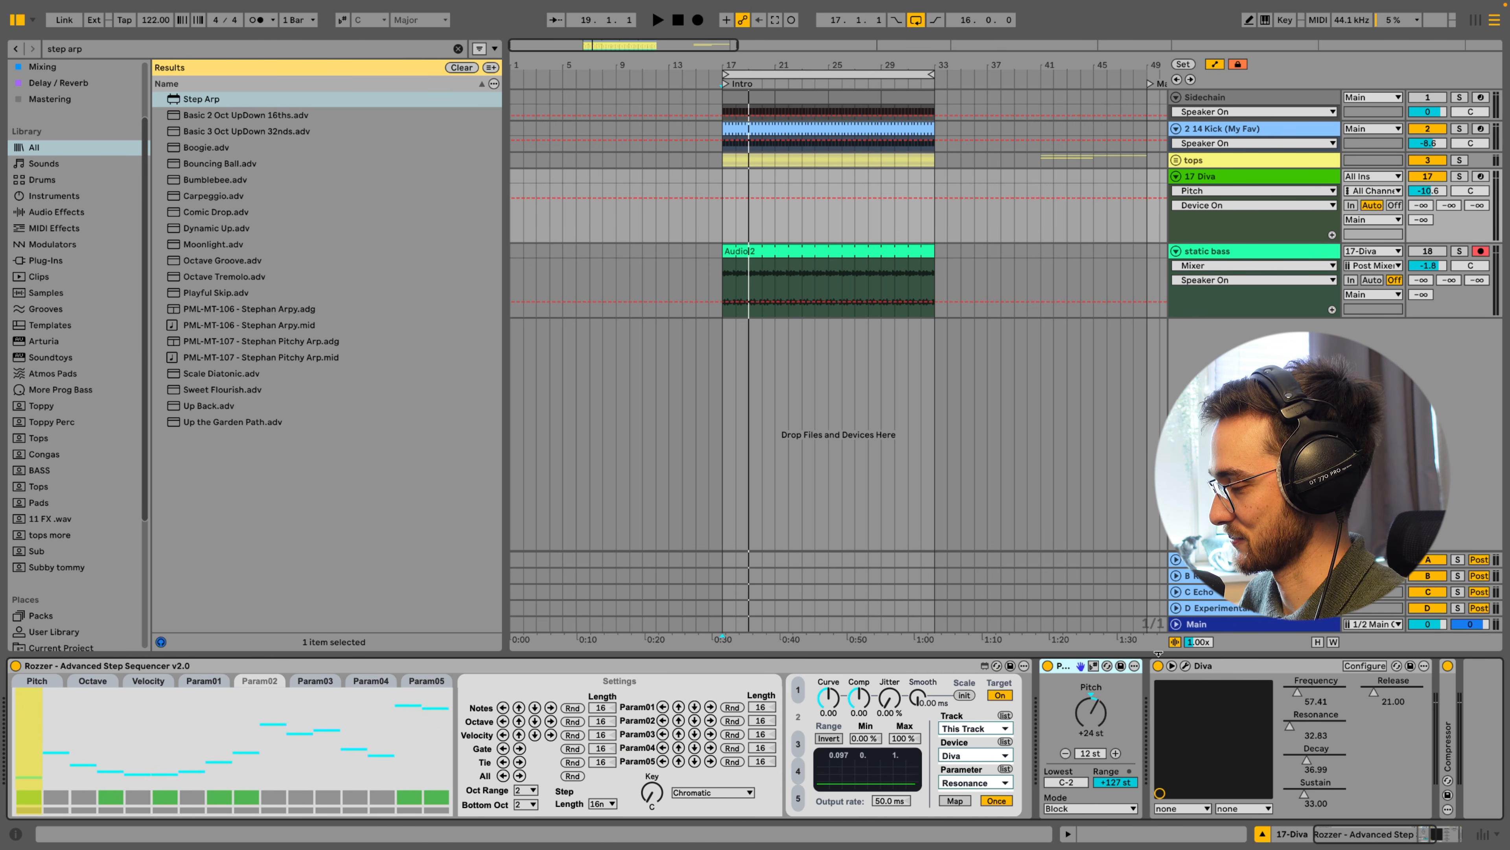
Add an audio track directly below the Diva track and set its input to 17-Diva
left_click(1219, 176)
key("ctrl+t")
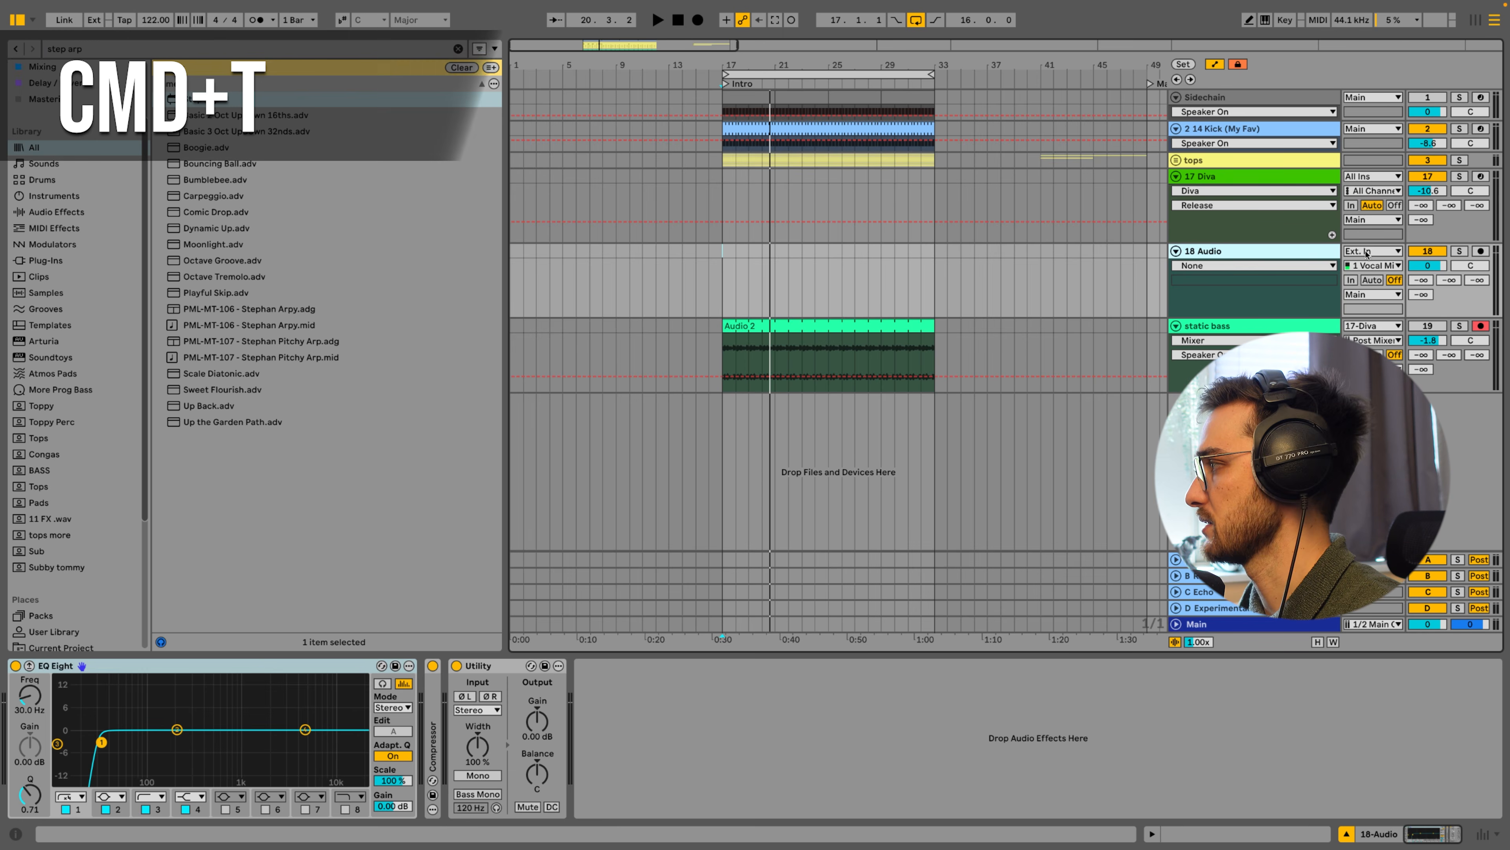
left_click(1372, 250)
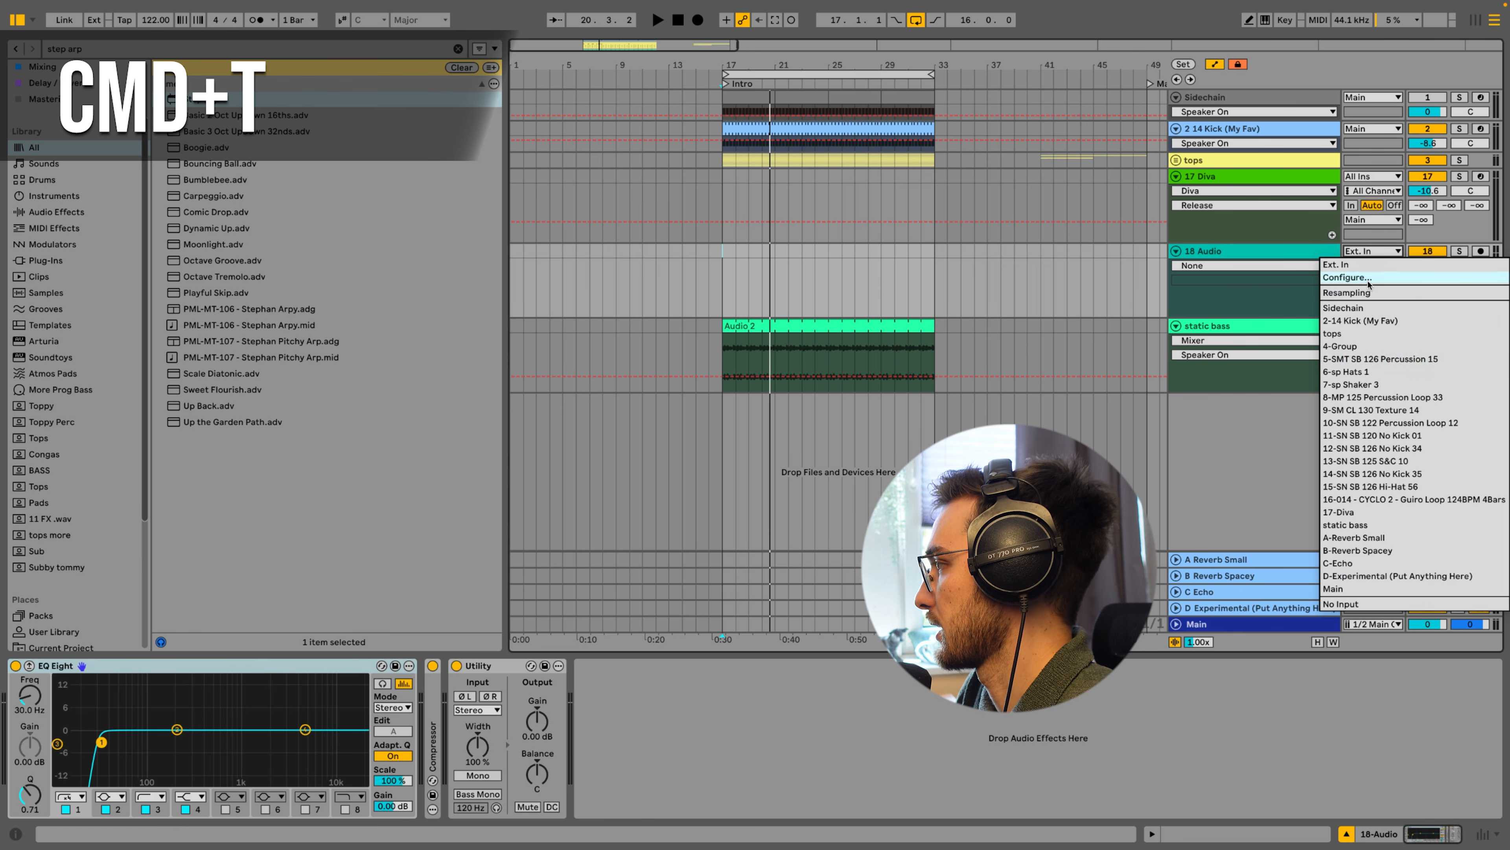
left_click(1338, 511)
Arm the new audio track and record Diva's output while shifting Rozzer's Param01 pattern left, up and down
left_click(1480, 251)
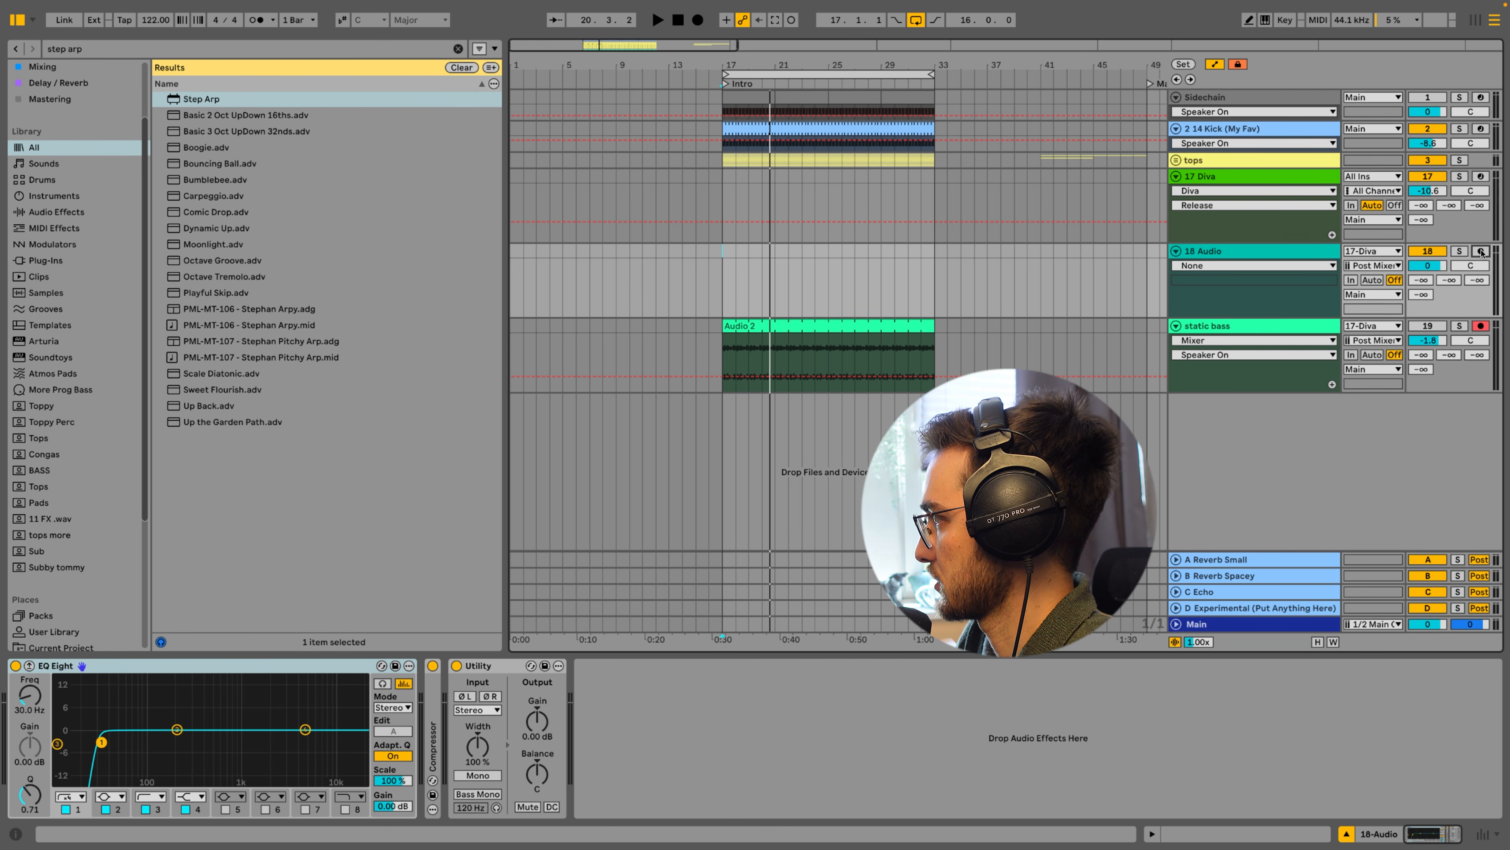
left_click(698, 21)
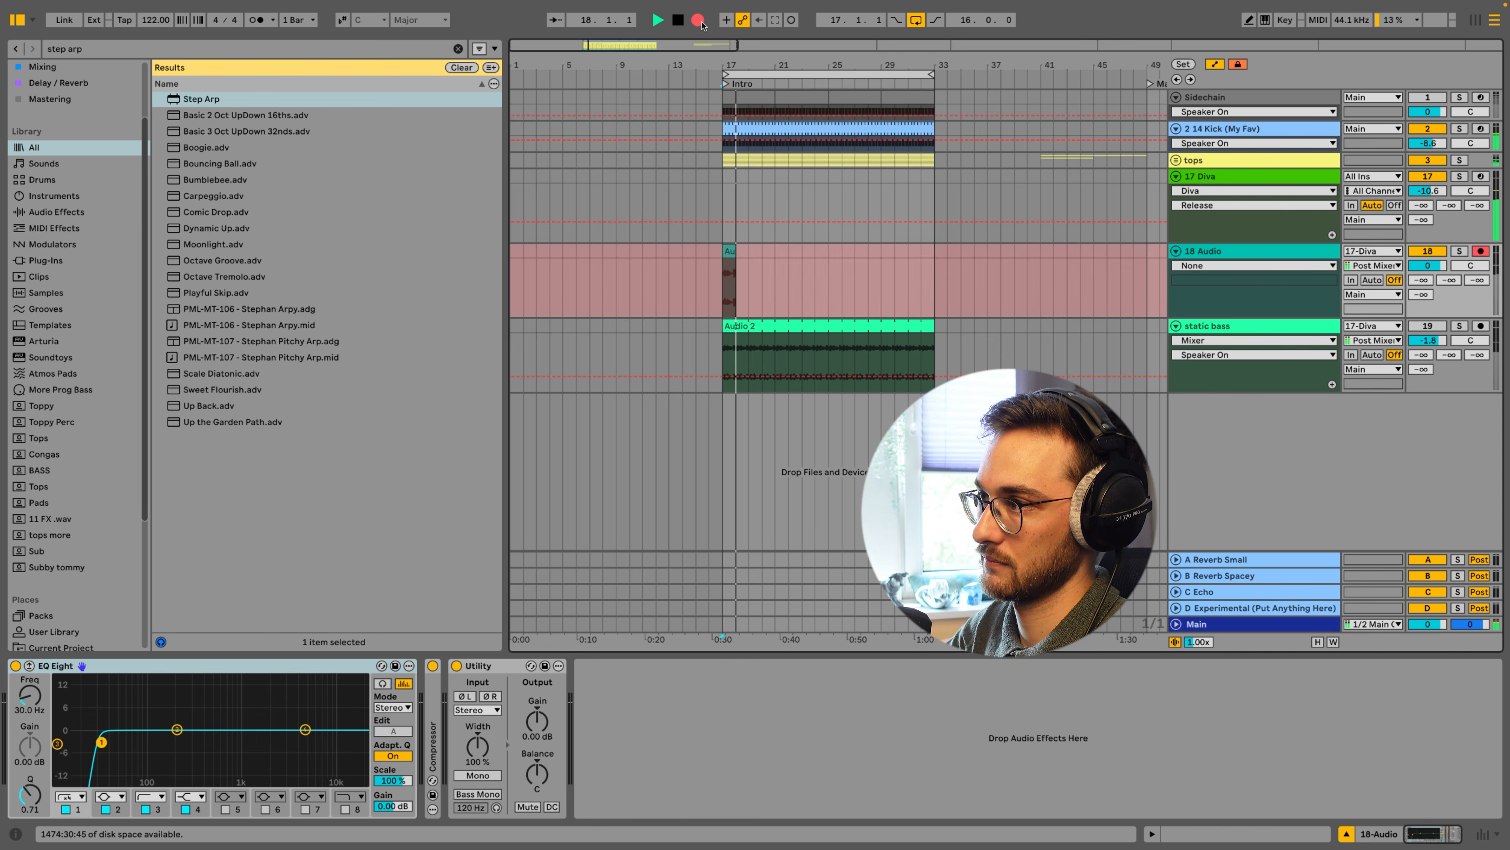
left_click(1213, 176)
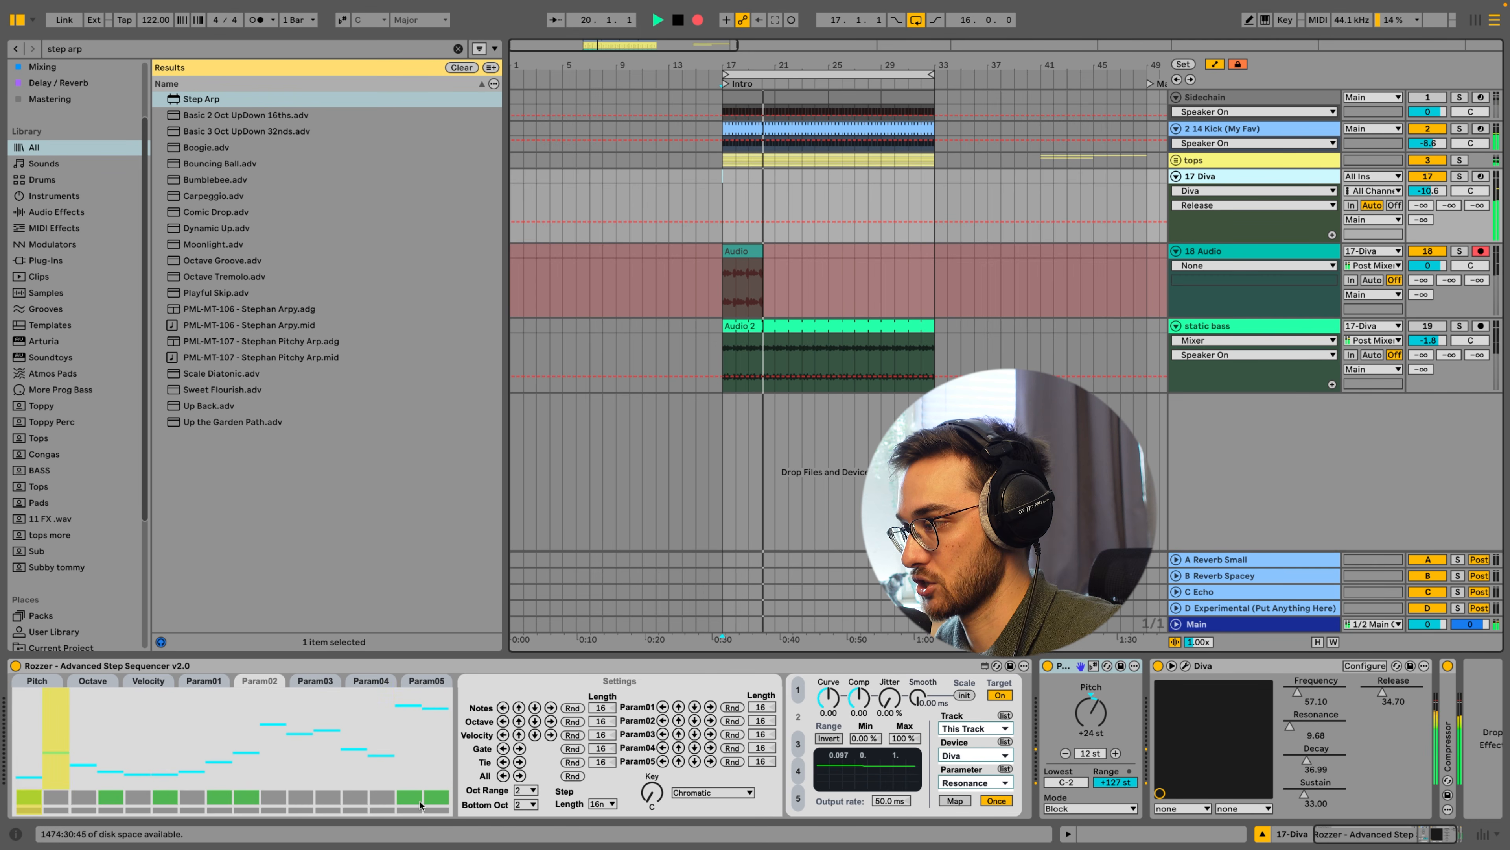
left_click(209, 684)
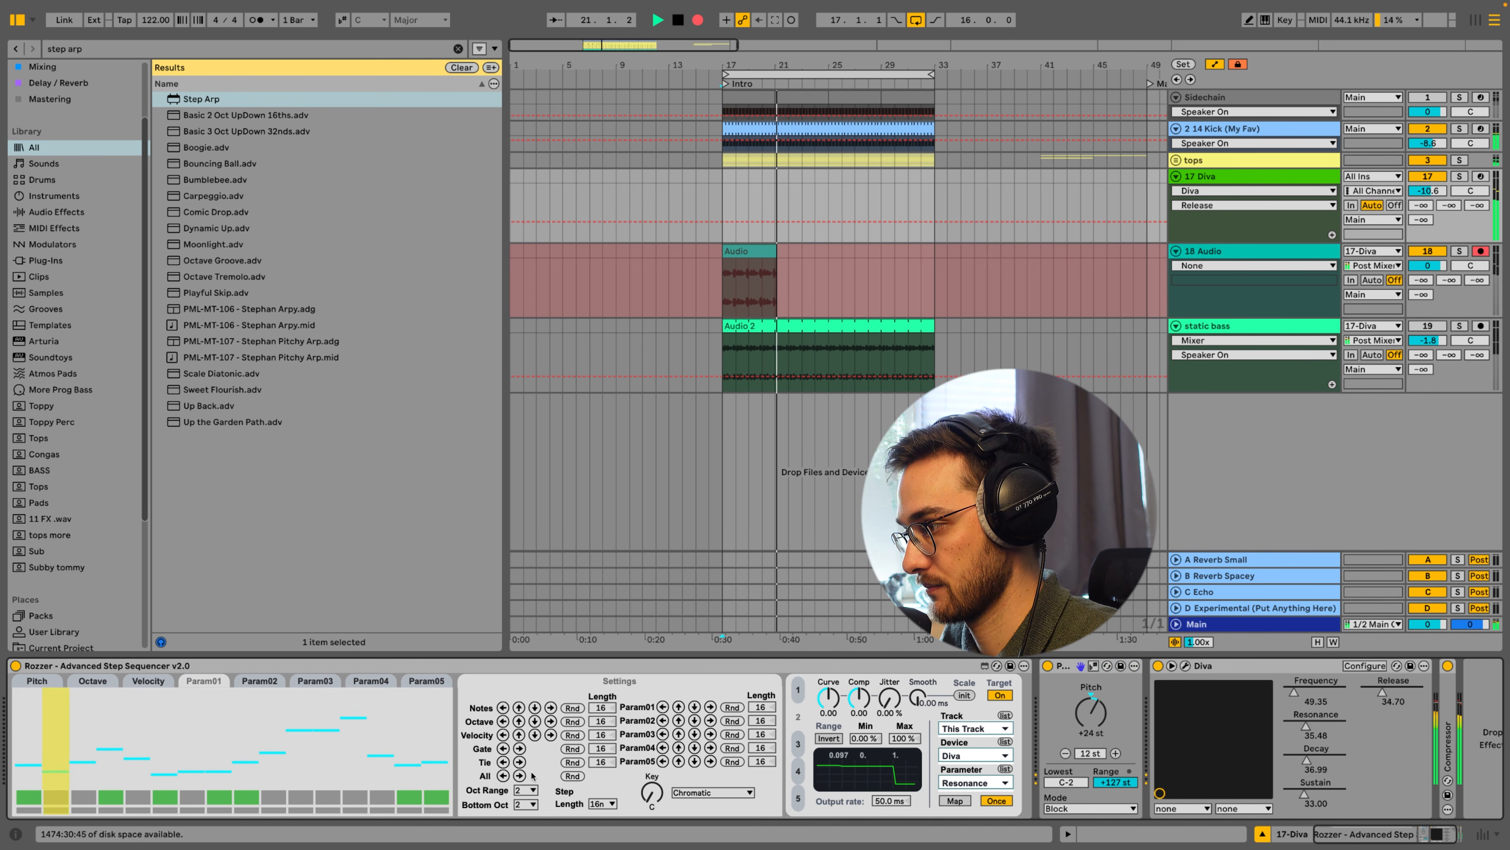
left_click(695, 707)
left_click(662, 707)
left_click(662, 707)
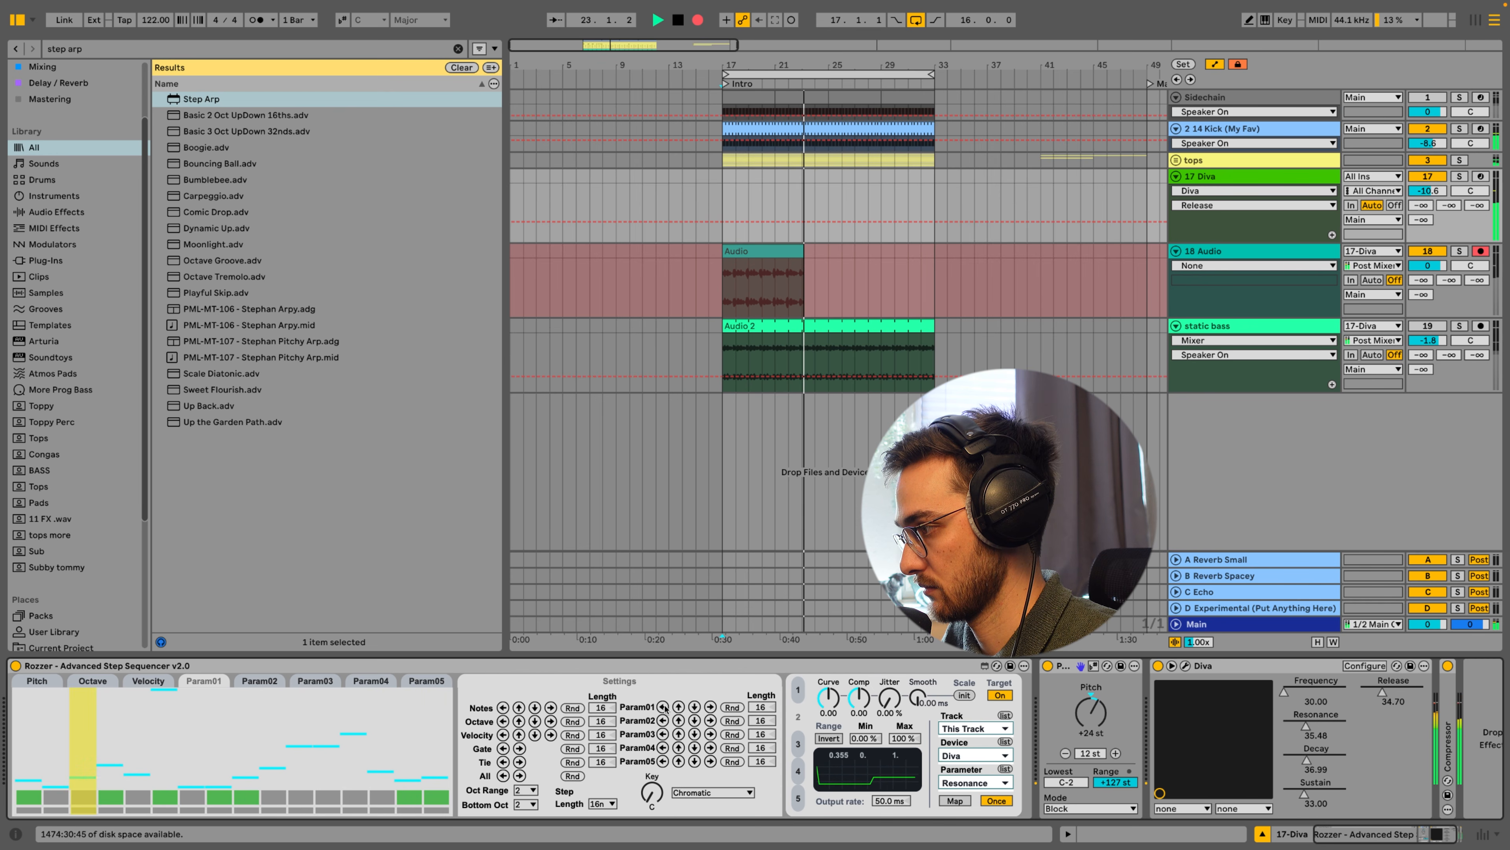
left_click(679, 707)
left_click(693, 707)
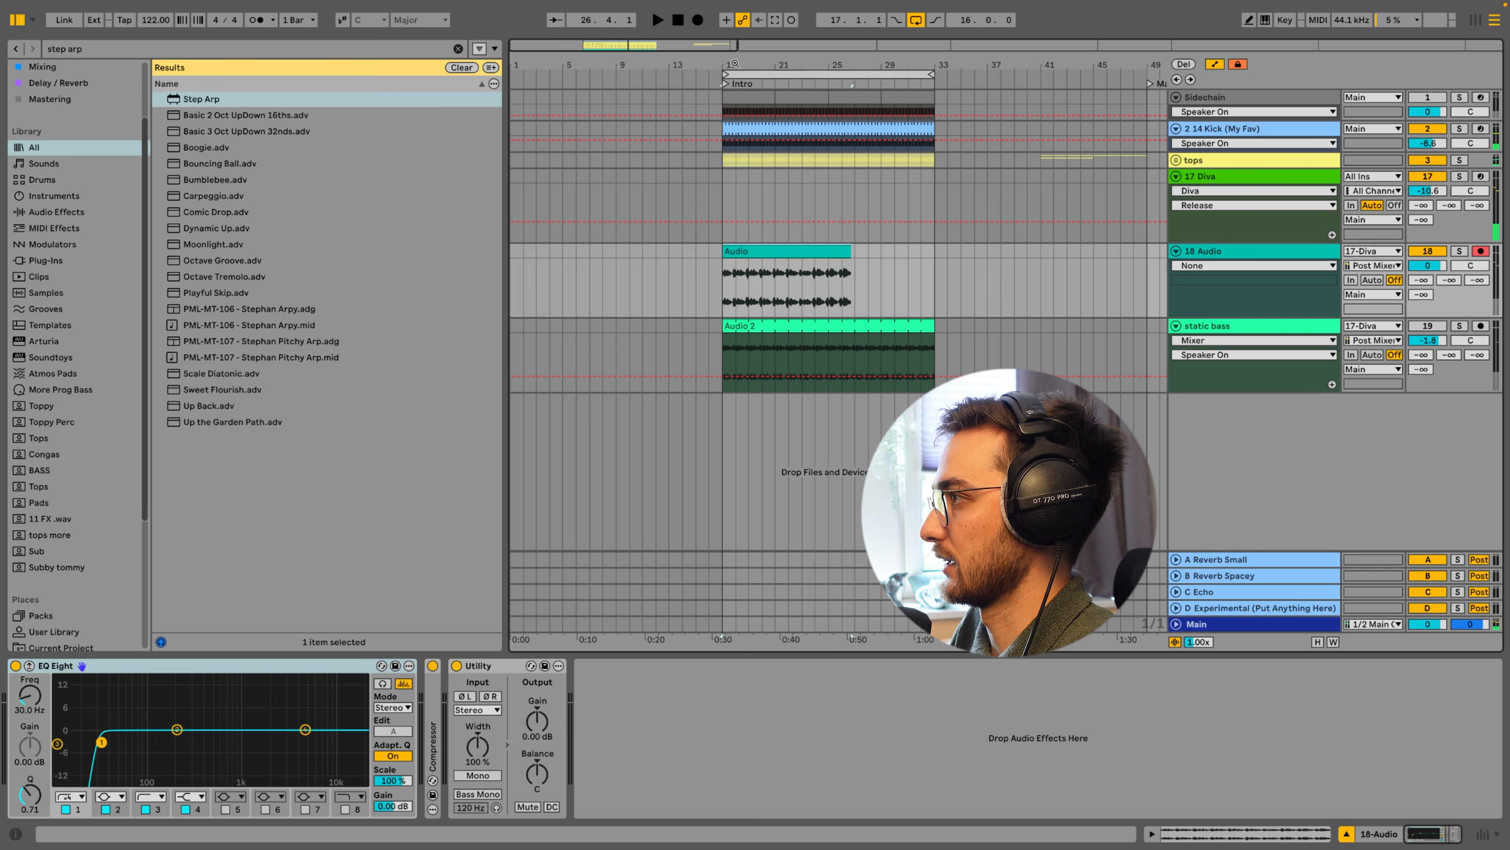
Deactivate the Diva track and set the 18 Audio track's volume to -7.7 dB
left_click_drag(734, 60, 738, 161)
left_click_drag(739, 60, 737, 47)
left_click(1251, 177)
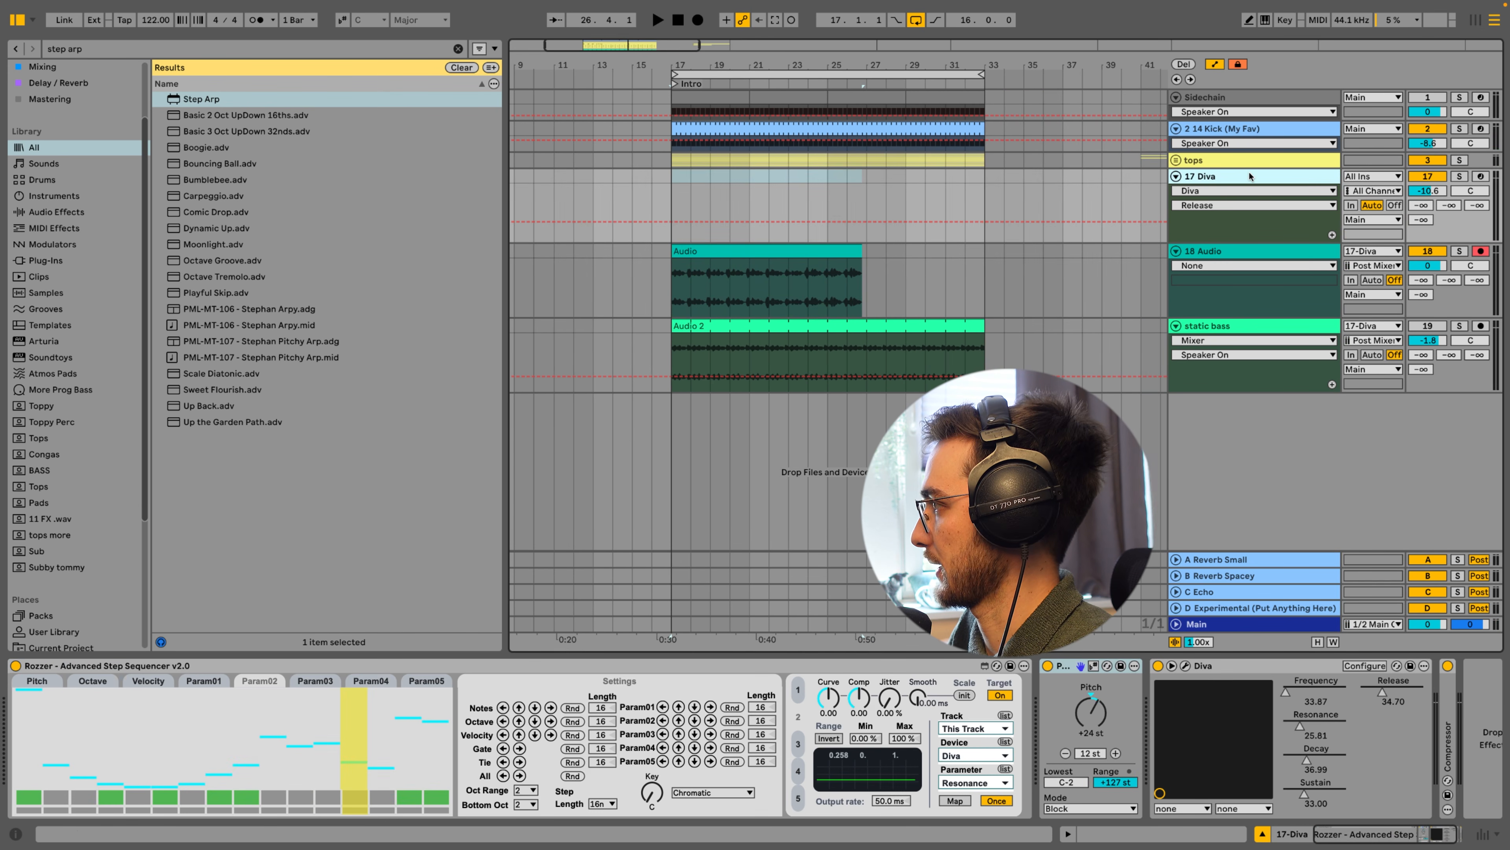
left_click_drag(1427, 265, 1435, 269)
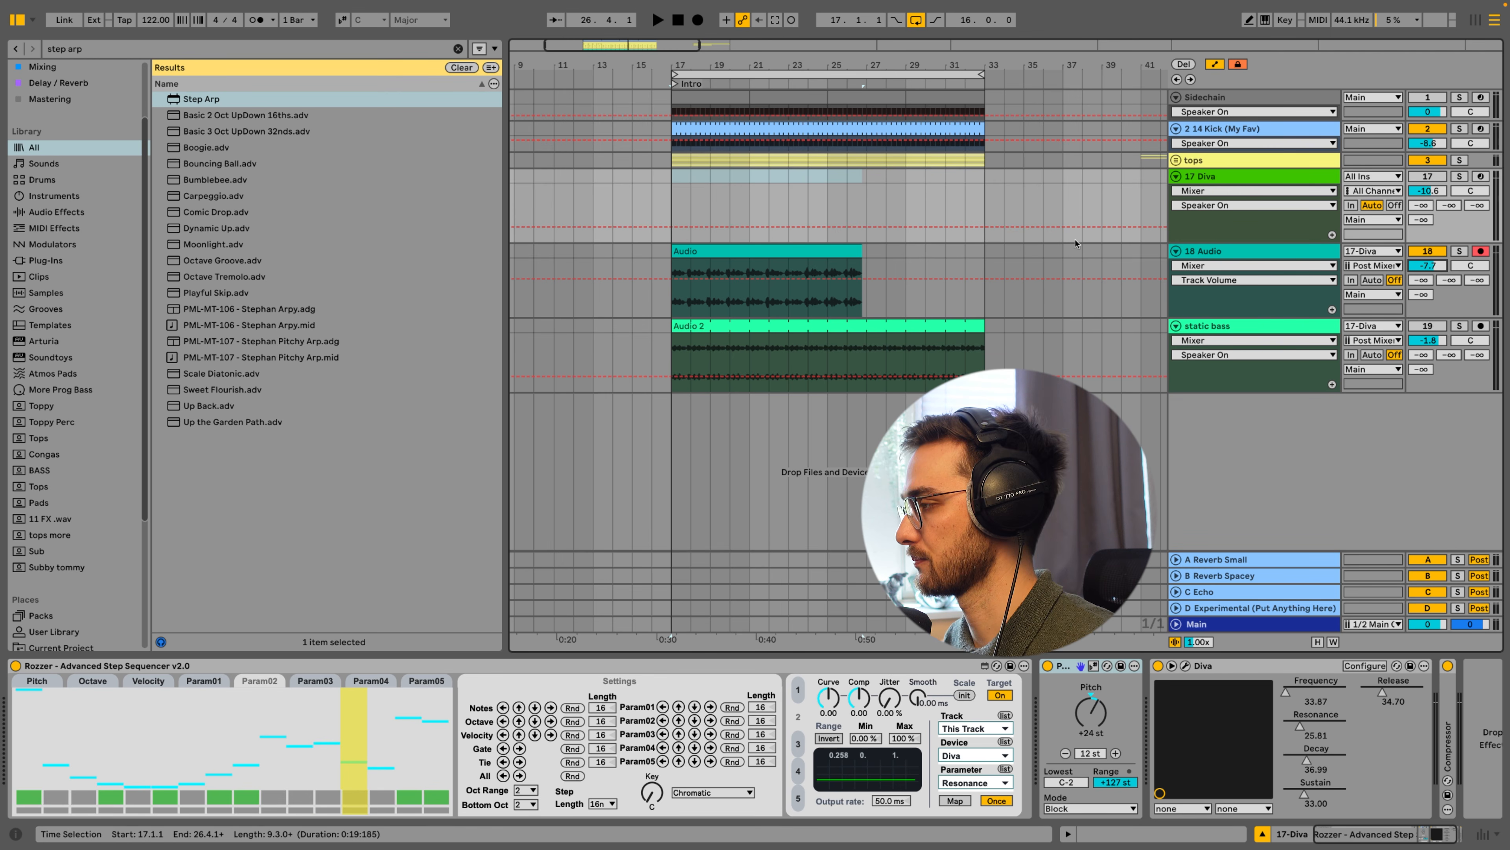
Rename the 18 Audio track holding the new recording as modulated
left_click(824, 251)
left_click_drag(714, 66, 727, 245)
left_click(731, 306)
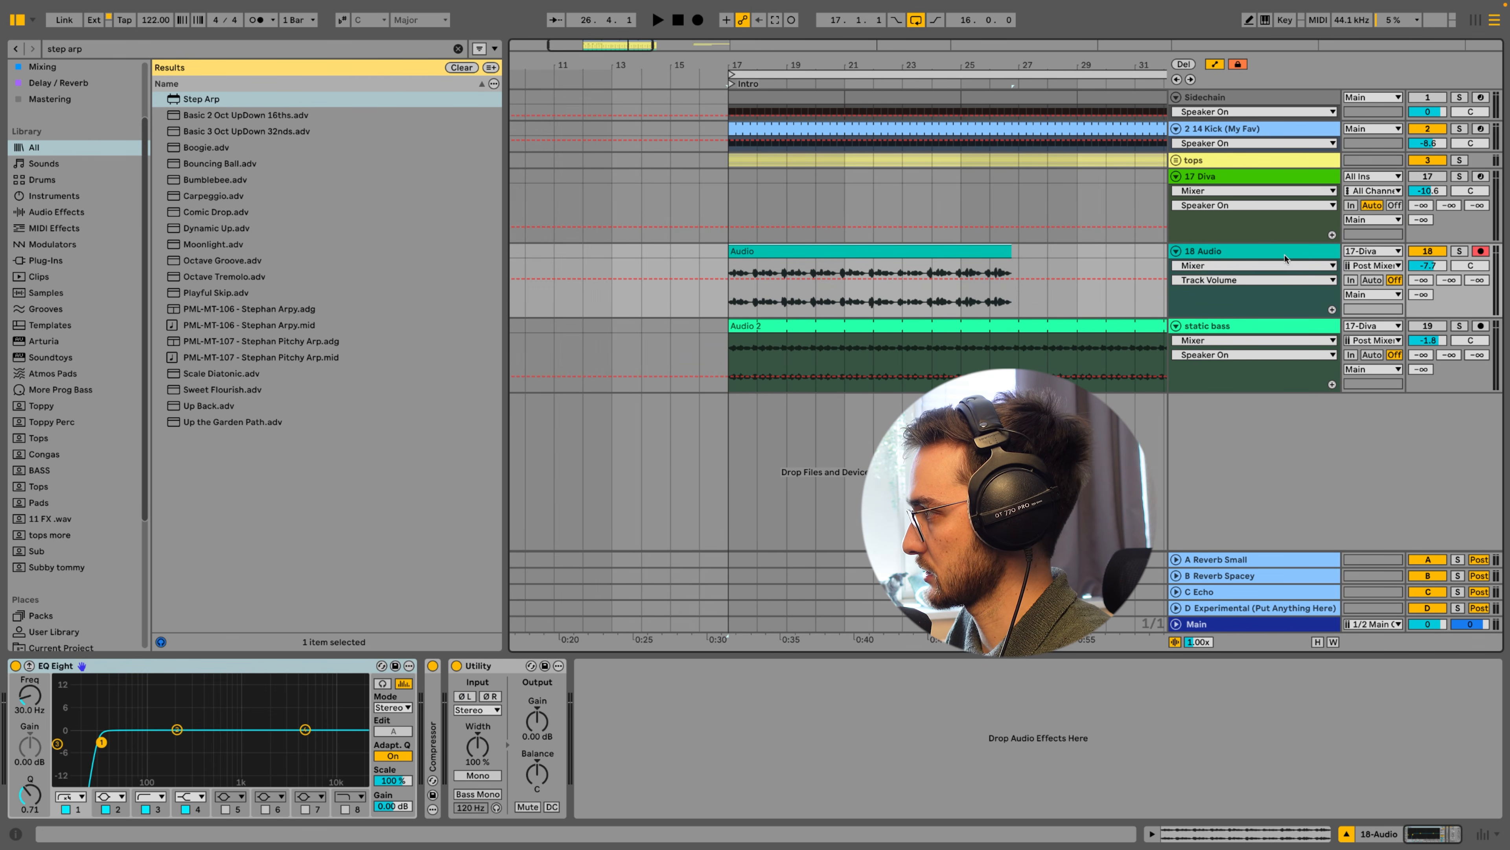
left_click(1205, 254)
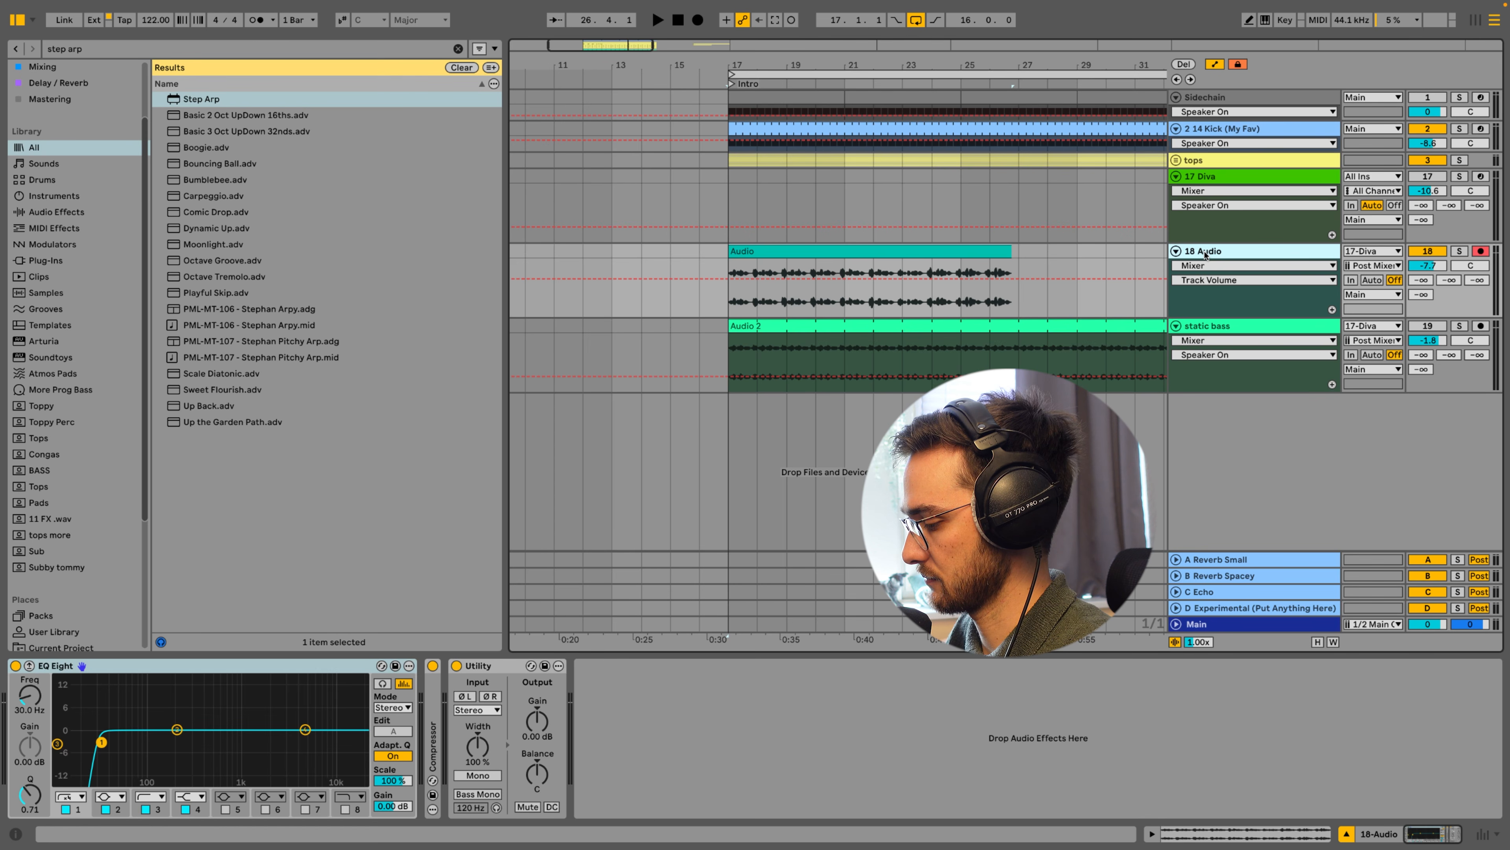
type("modulated")
In the static bass track's EQ Eight, set the low cut to 10 Hz and enable band 8 as a high cut at 104 Hz
left_click(1219, 327)
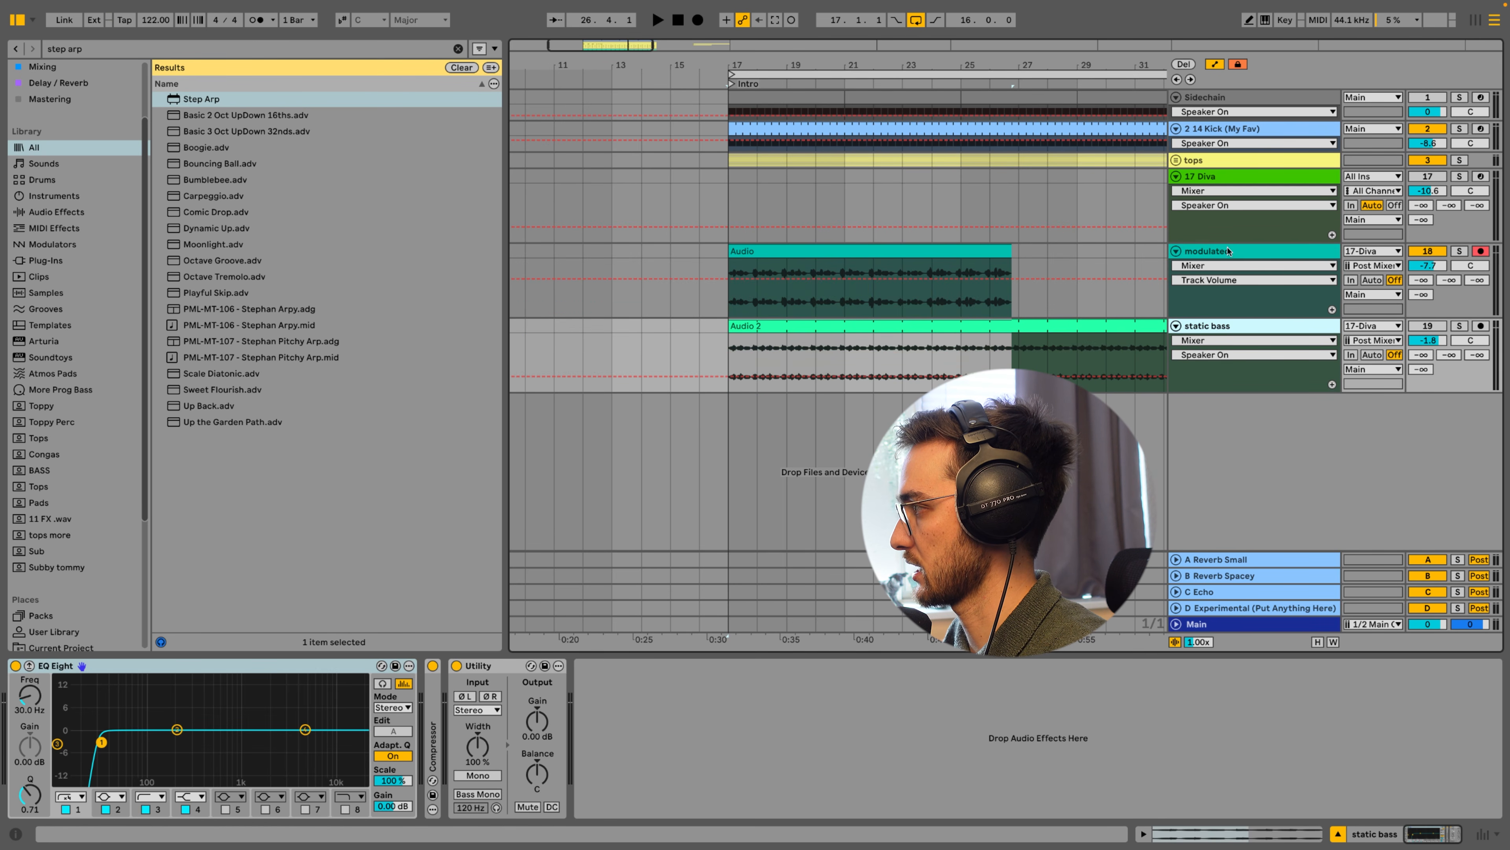
left_click(1226, 251)
left_click(1219, 327, "shift")
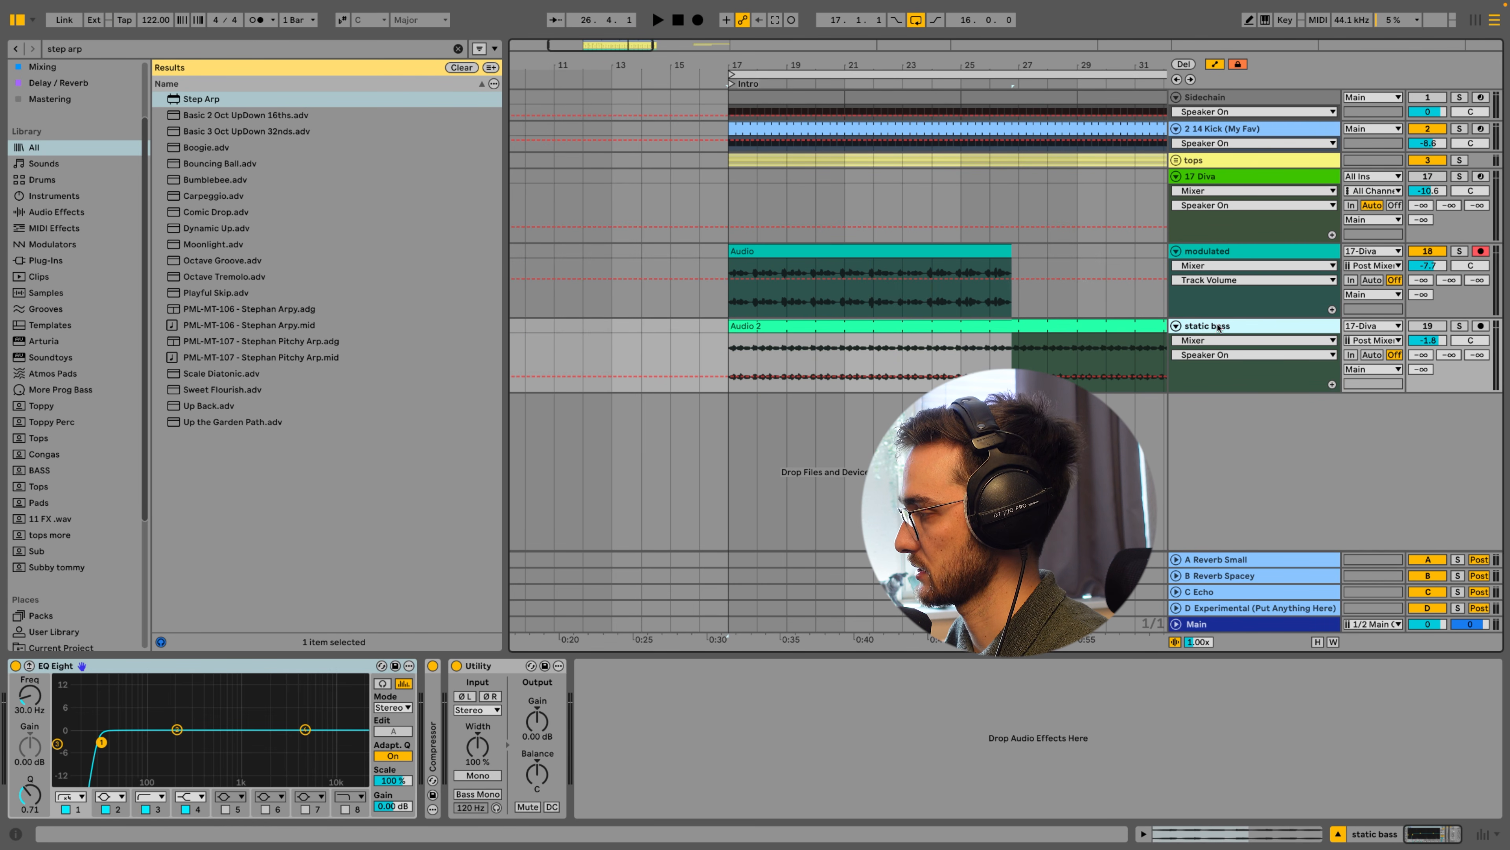
left_click_drag(100, 749, 71, 749)
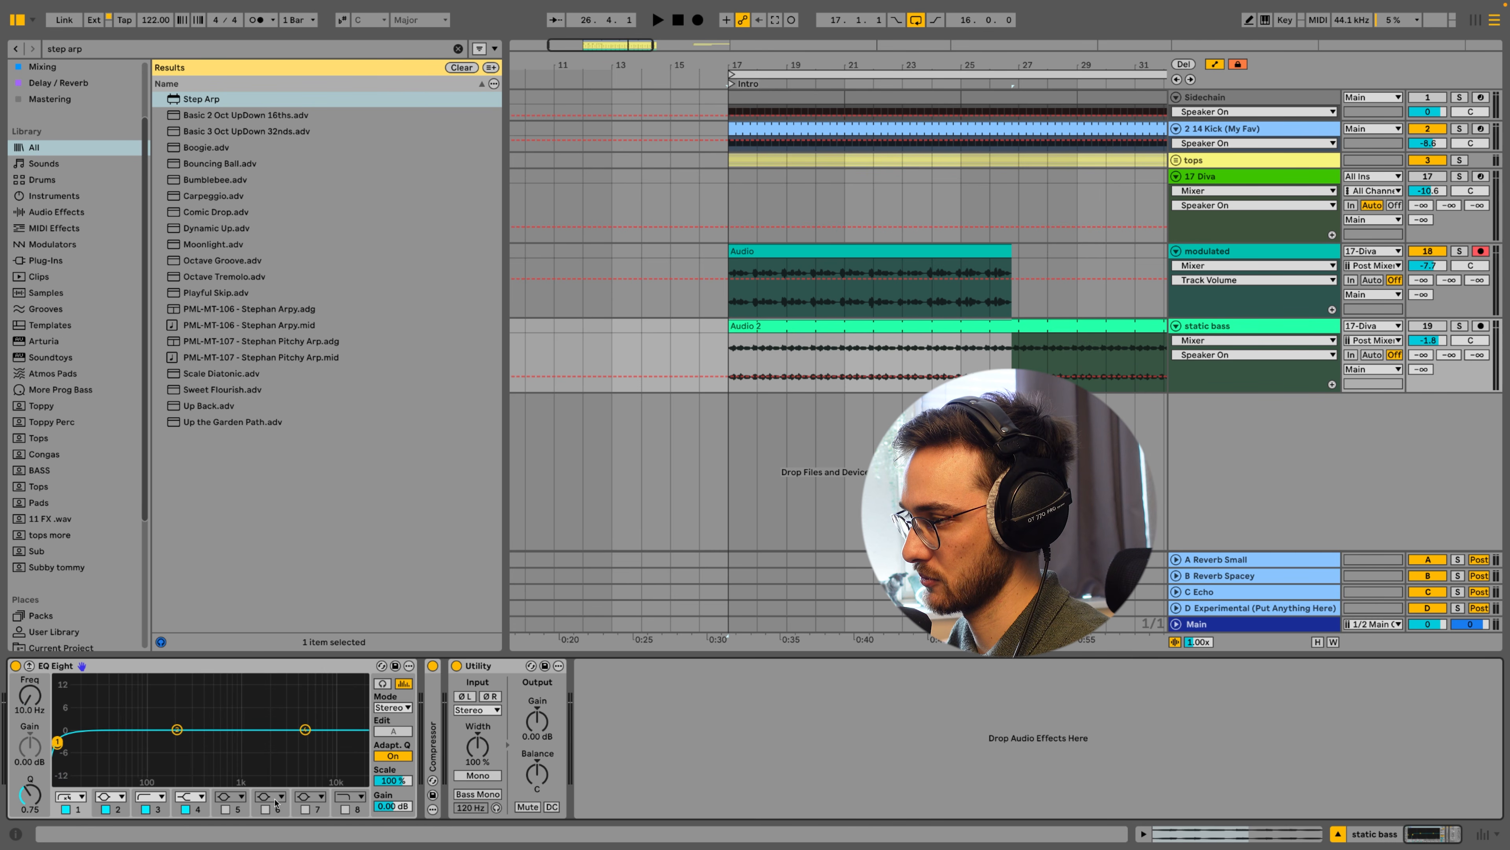
left_click(348, 809)
left_click_drag(364, 730, 151, 739)
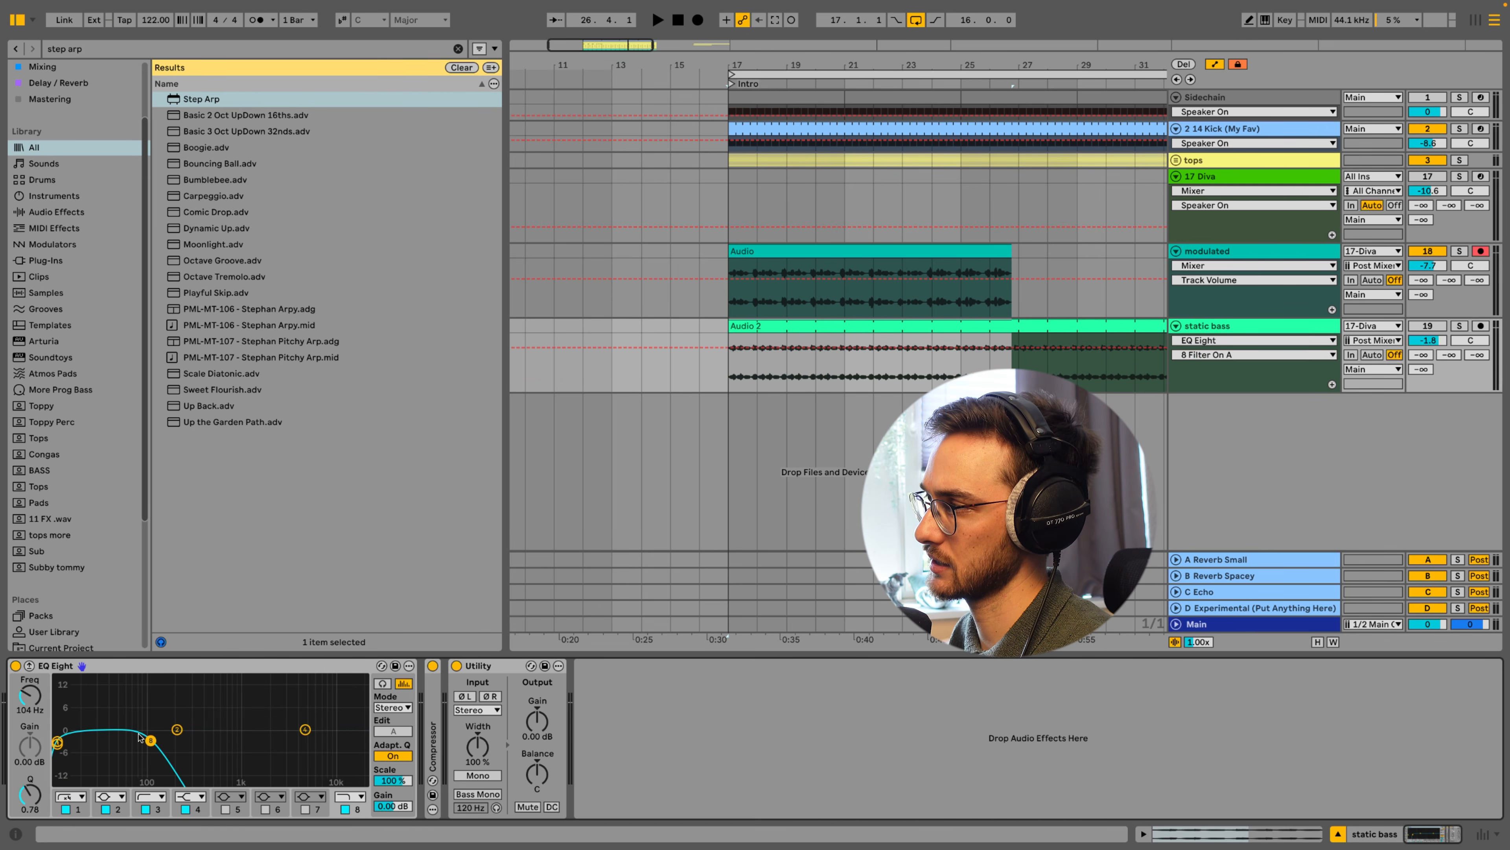
Raise the low cut in the modulated track's EQ Eight to 539 Hz
left_click(1227, 258)
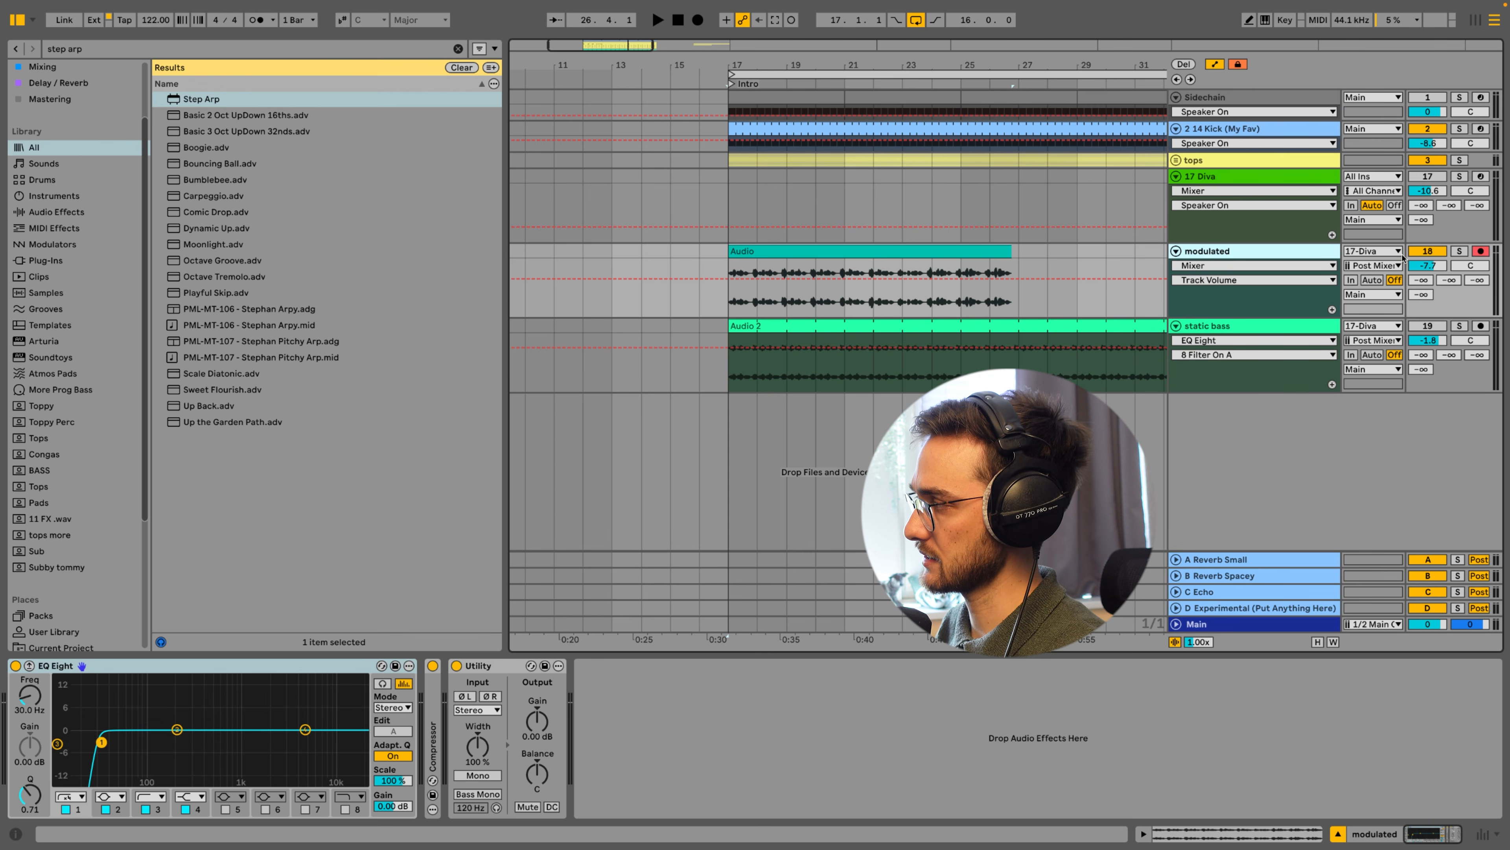
left_click(949, 262)
left_click(295, 509)
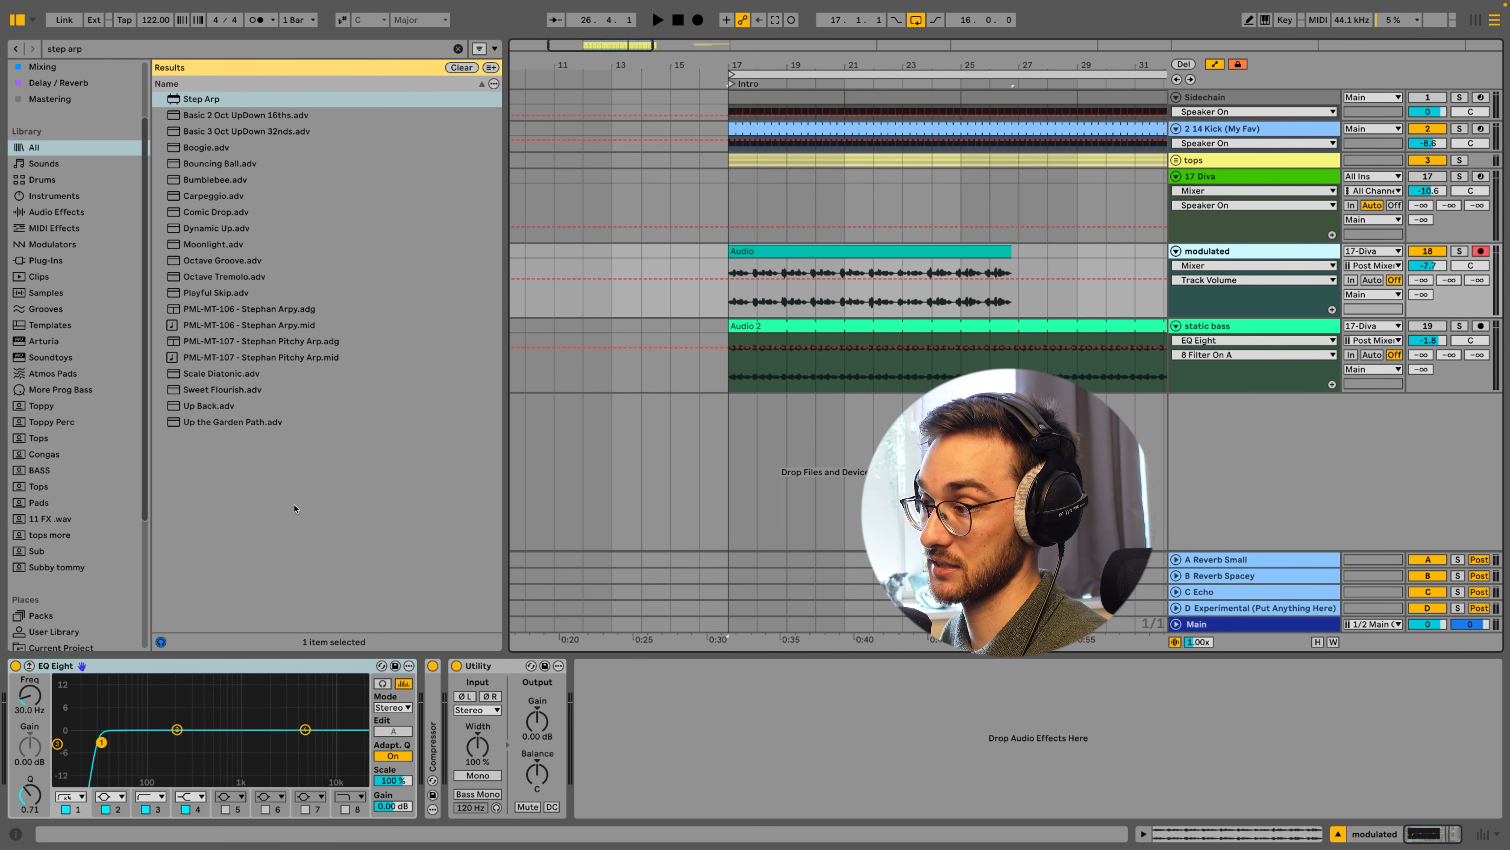
left_click_drag(102, 742, 216, 746)
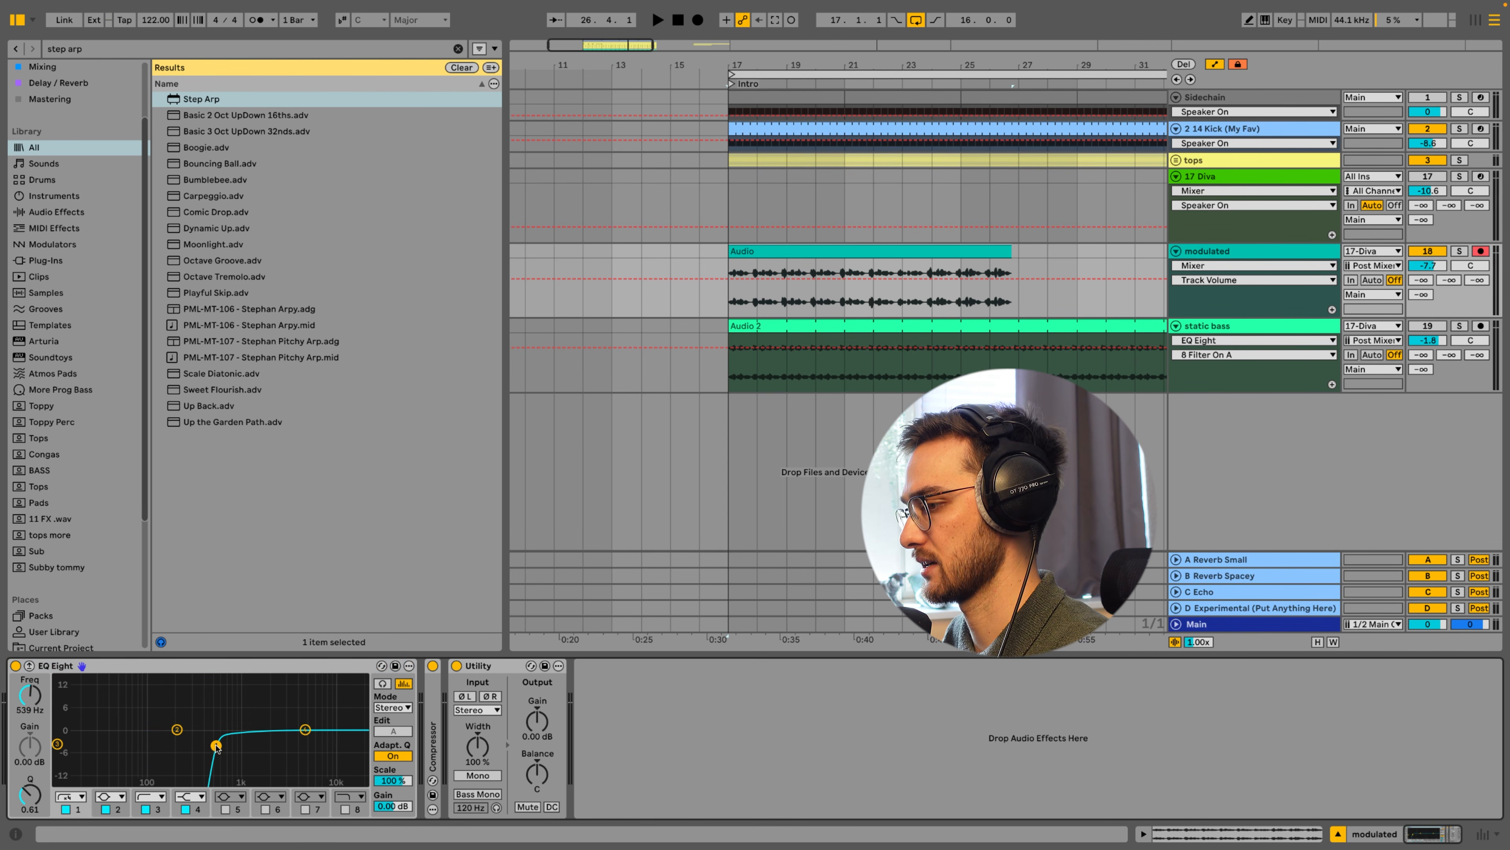
Set the modulated track's volume to -10.1 dB, activate the static bass track, and play both layers together
scroll(763, 250, "down", 5)
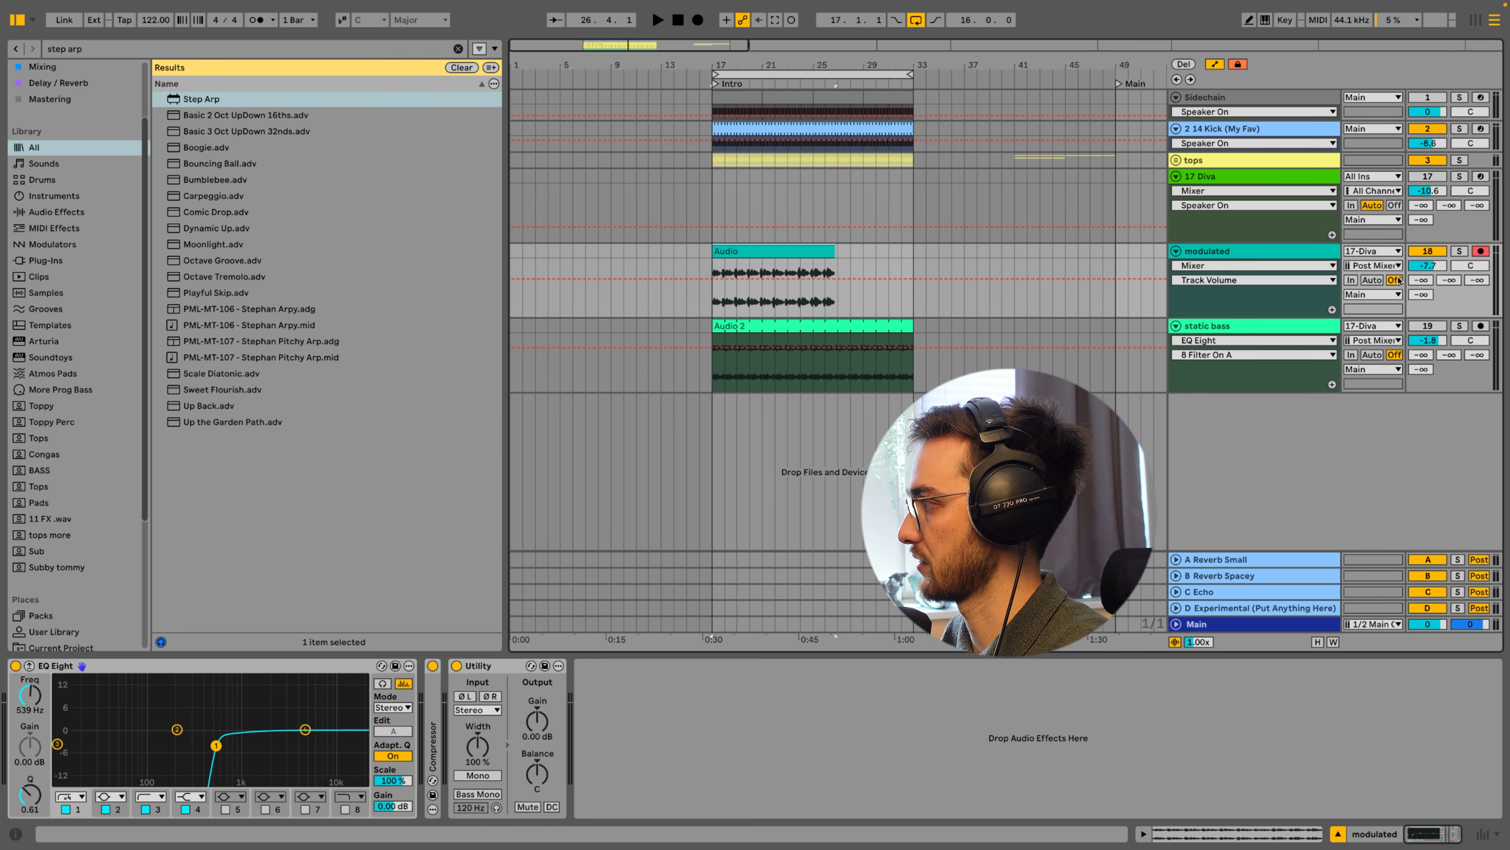
left_click_drag(1427, 266, 1427, 275)
left_click(1429, 326)
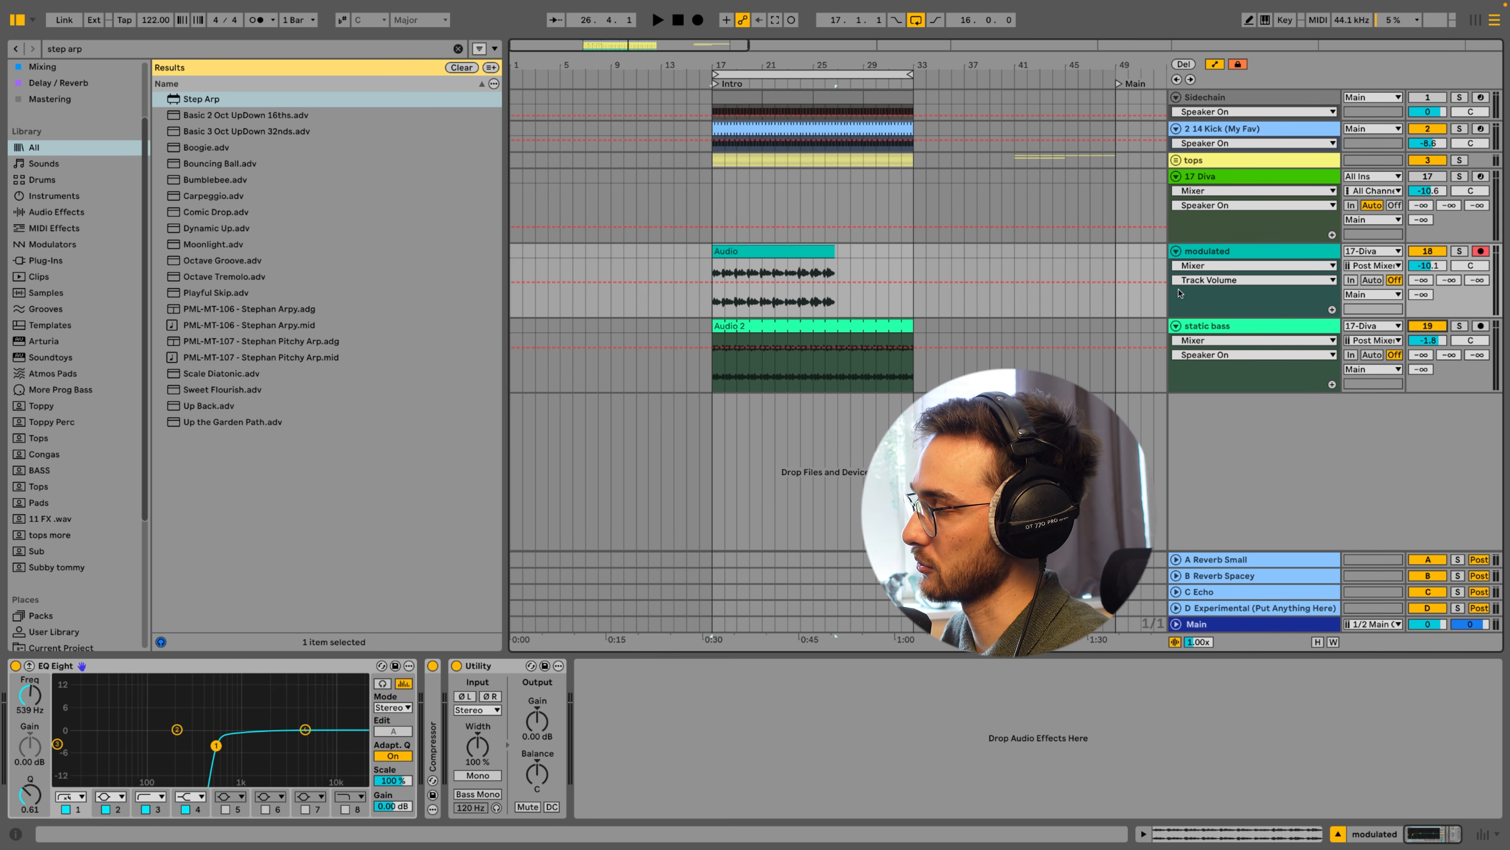
key("space")
left_click_drag(718, 57, 718, 77)
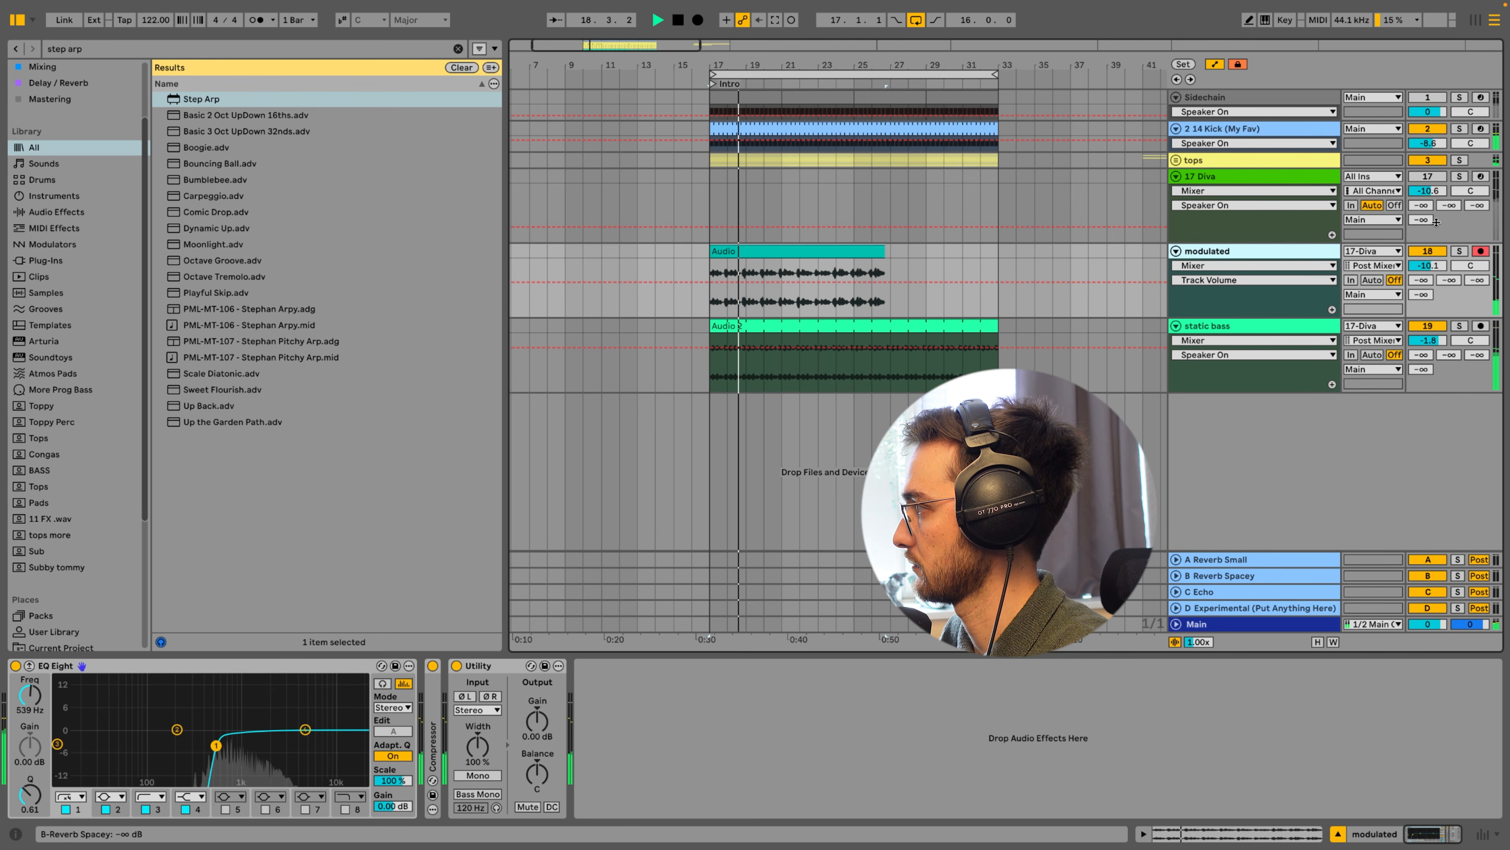
Raise the modulated track's volume to -6.6 dB and lower its EQ Eight low cut to 474 Hz
left_click_drag(1427, 266, 1427, 253)
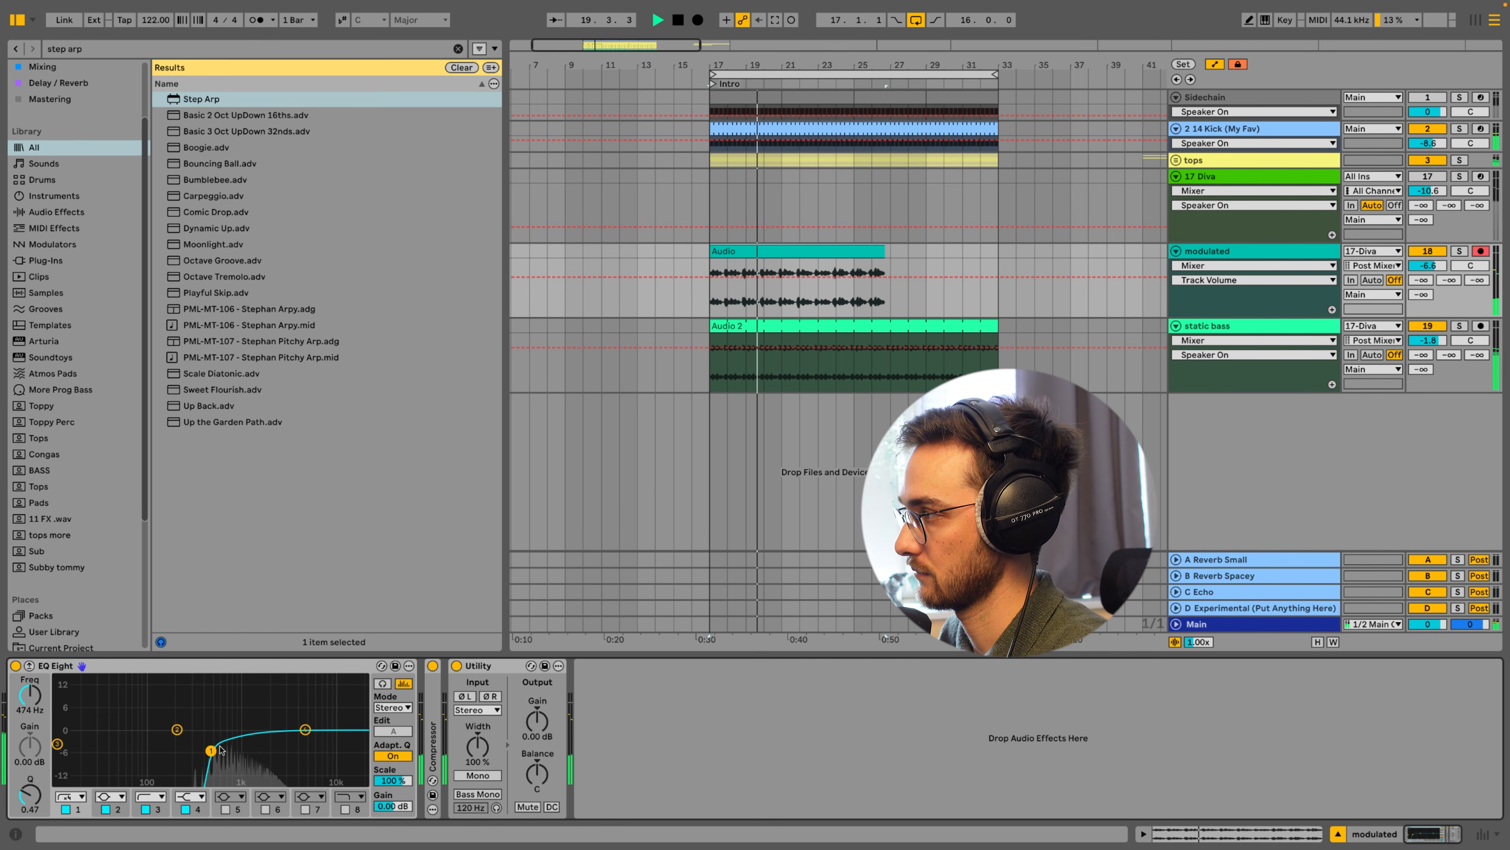
Switch band 8 in the static bass track's EQ Eight to the steeper high cut and set it to 100 Hz
left_click(771, 325)
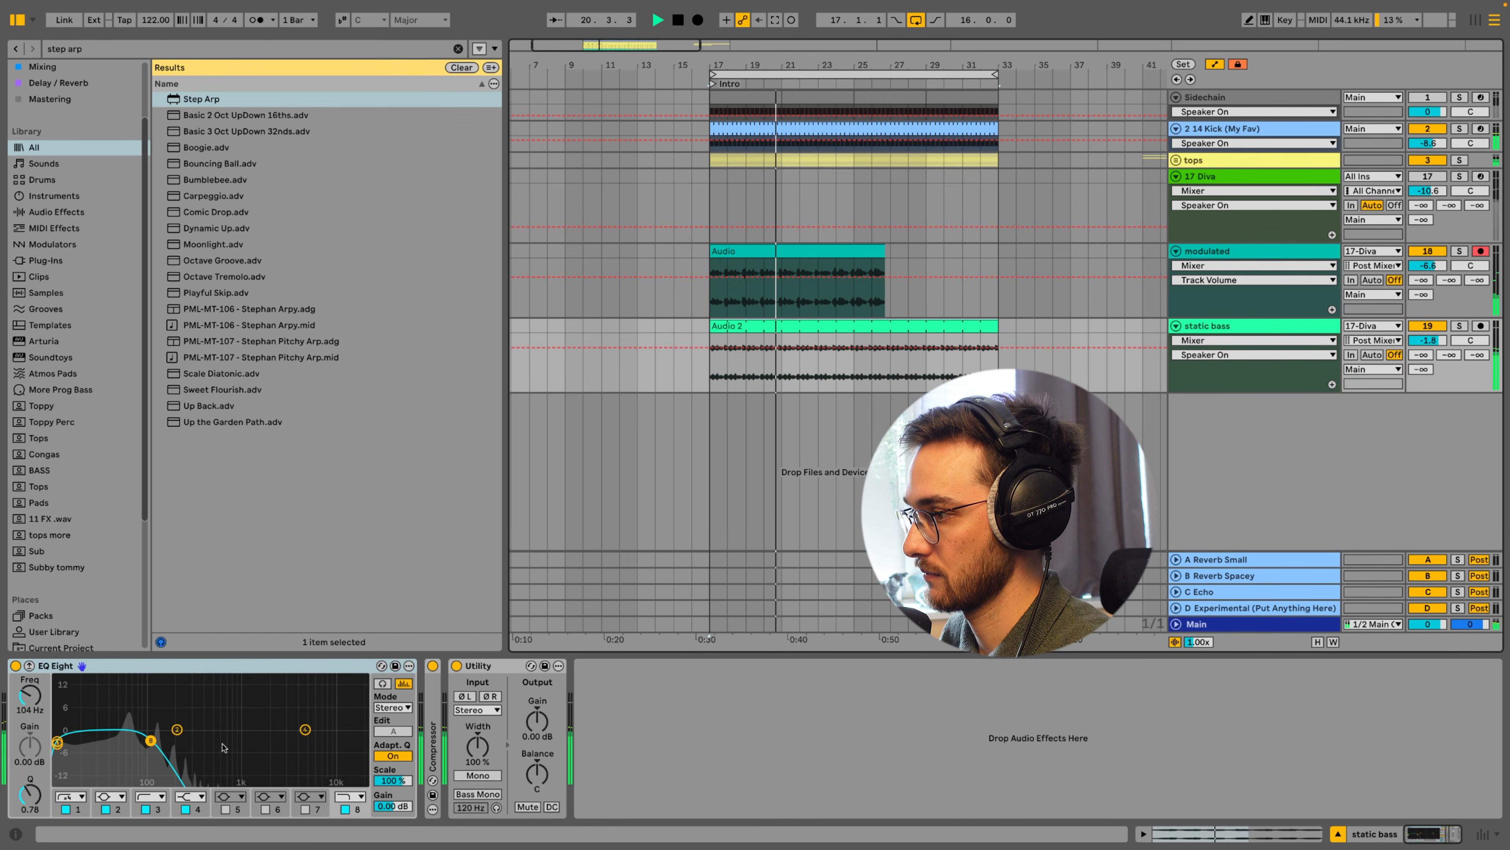
left_click(355, 797)
left_click(346, 785)
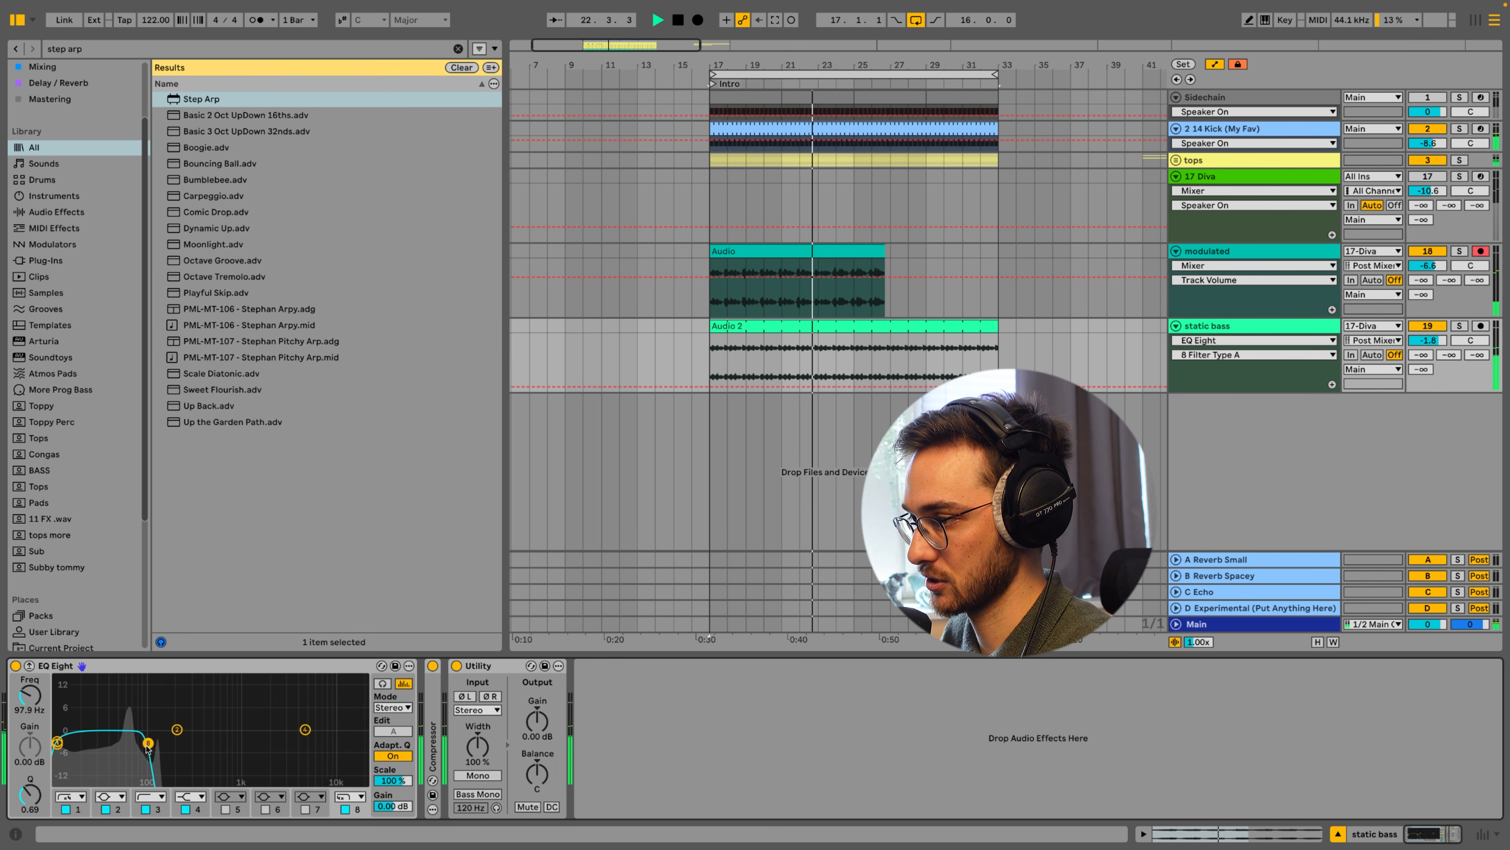
left_click(350, 796)
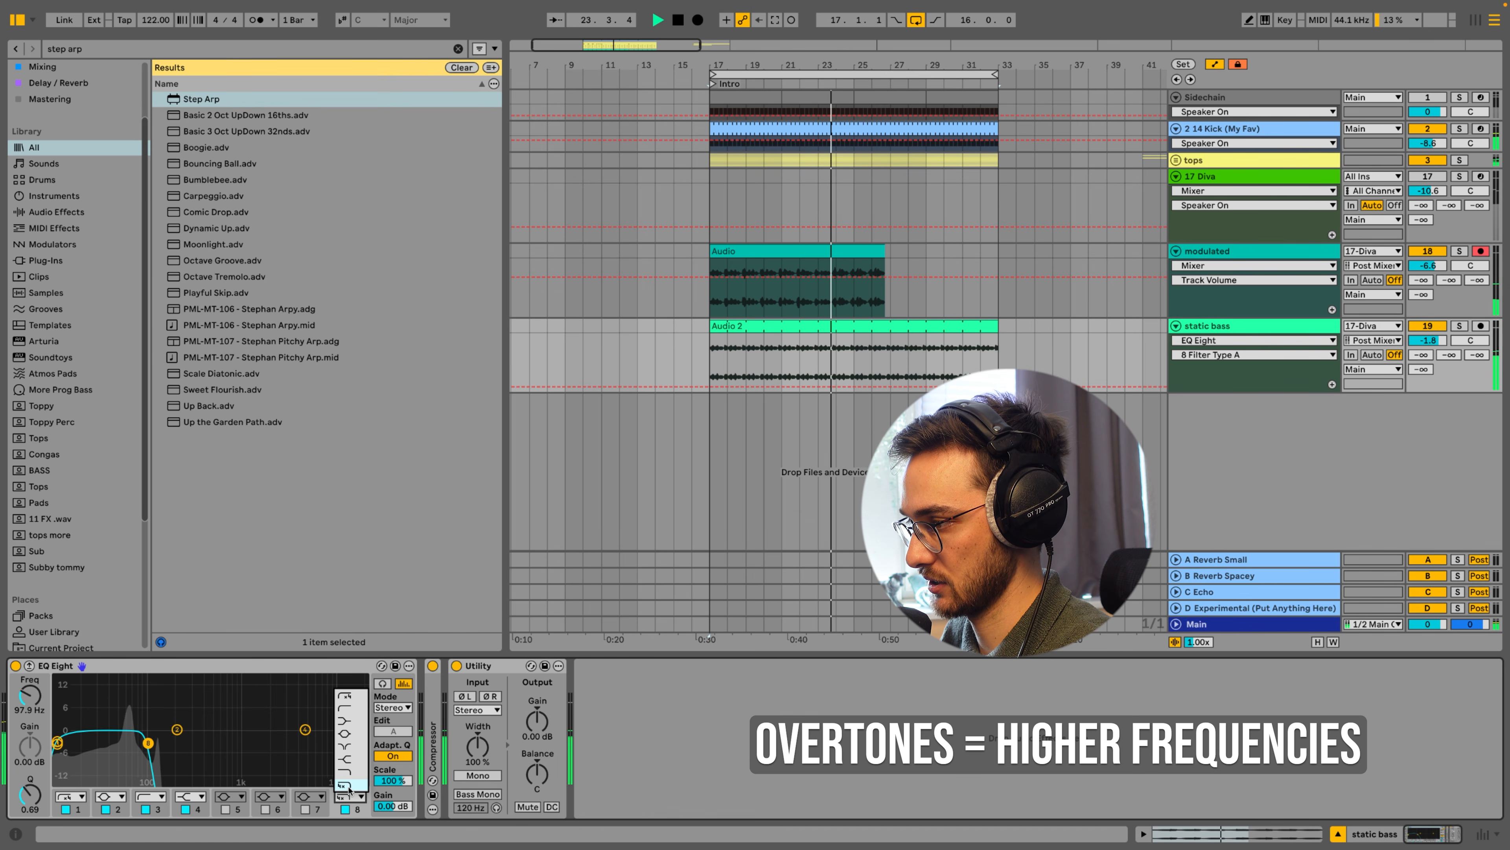
left_click(349, 787)
left_click(351, 795)
left_click(348, 786)
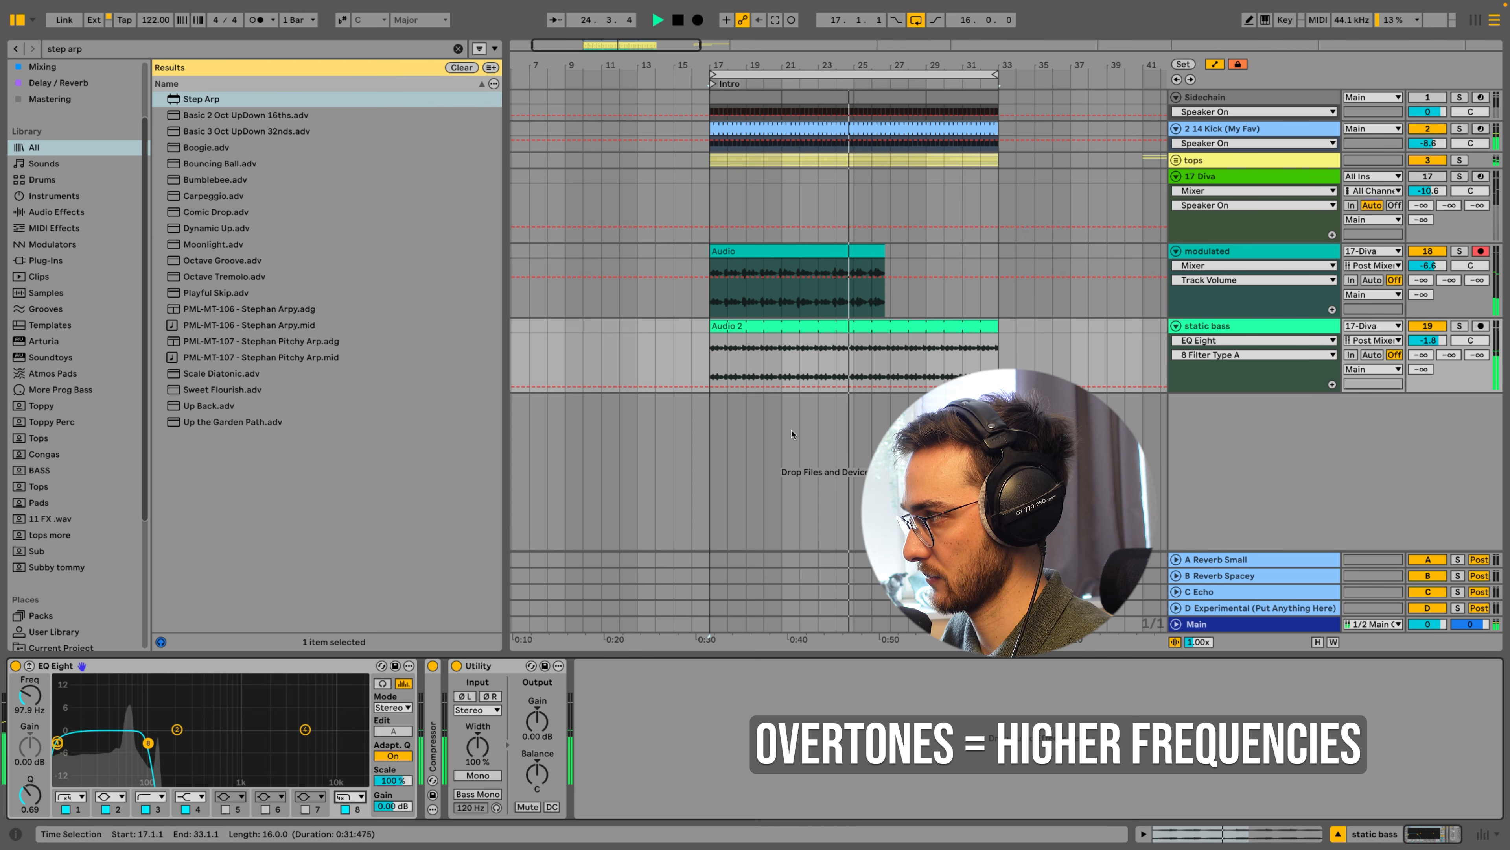
left_click_drag(152, 746, 152, 742)
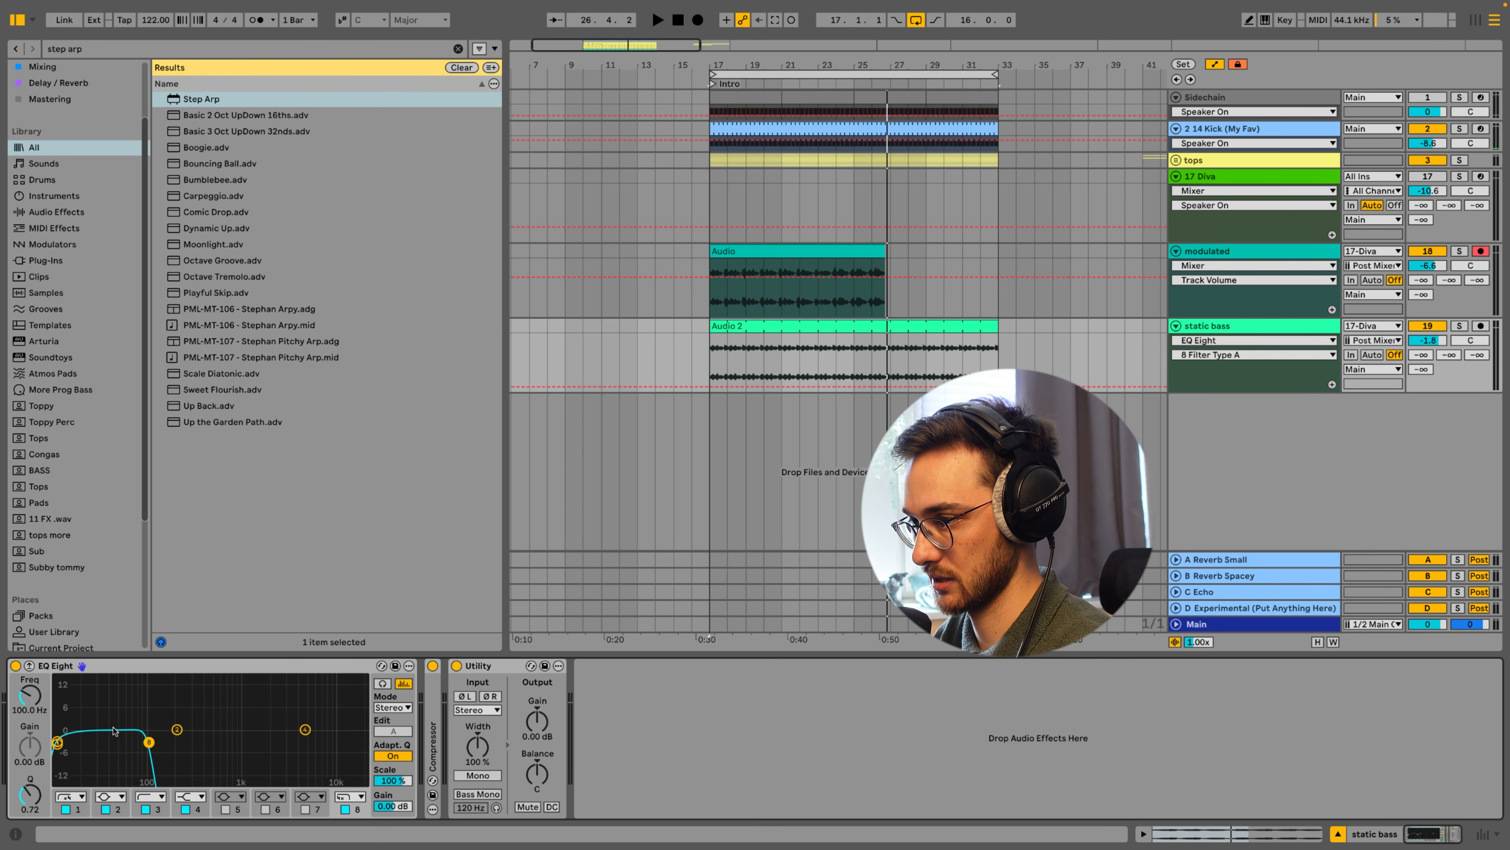
Lower the modulated track's EQ Eight low cut to 261 Hz, checking the balance during playback
key("space")
left_click(834, 250)
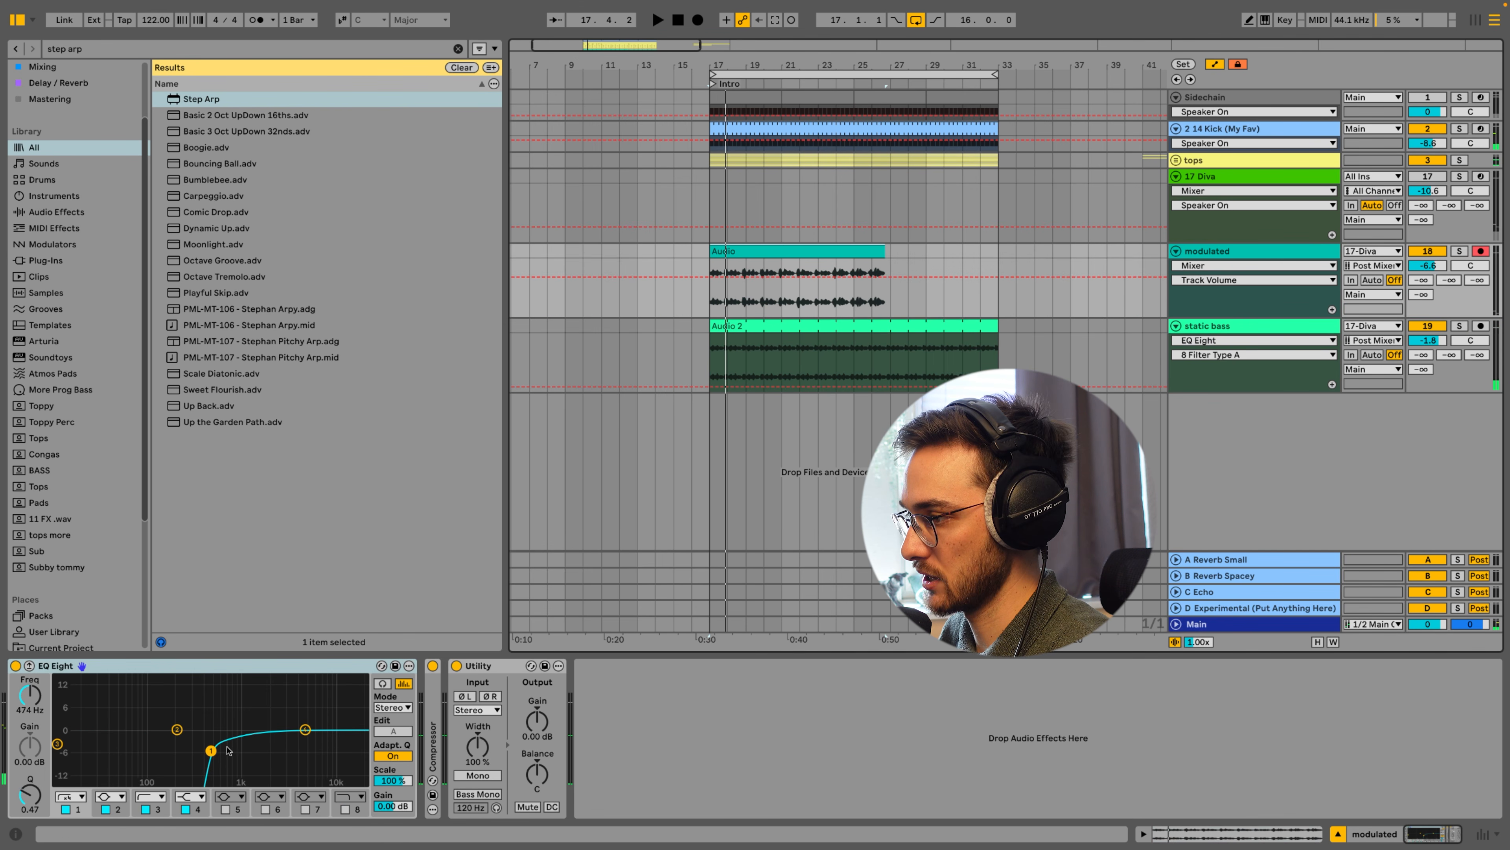
left_click_drag(212, 752, 196, 747)
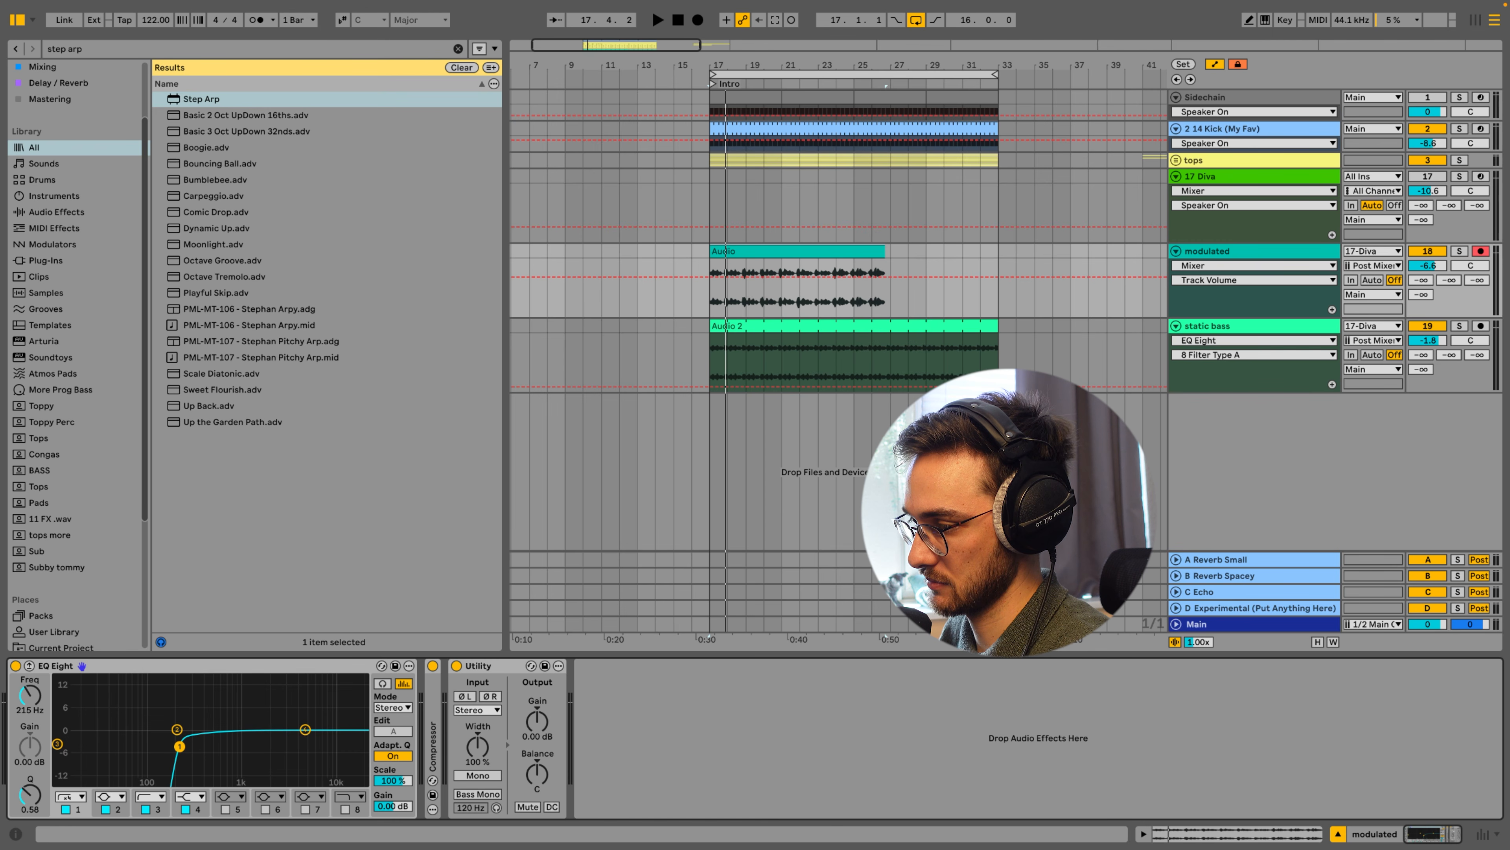
left_click(74, 798)
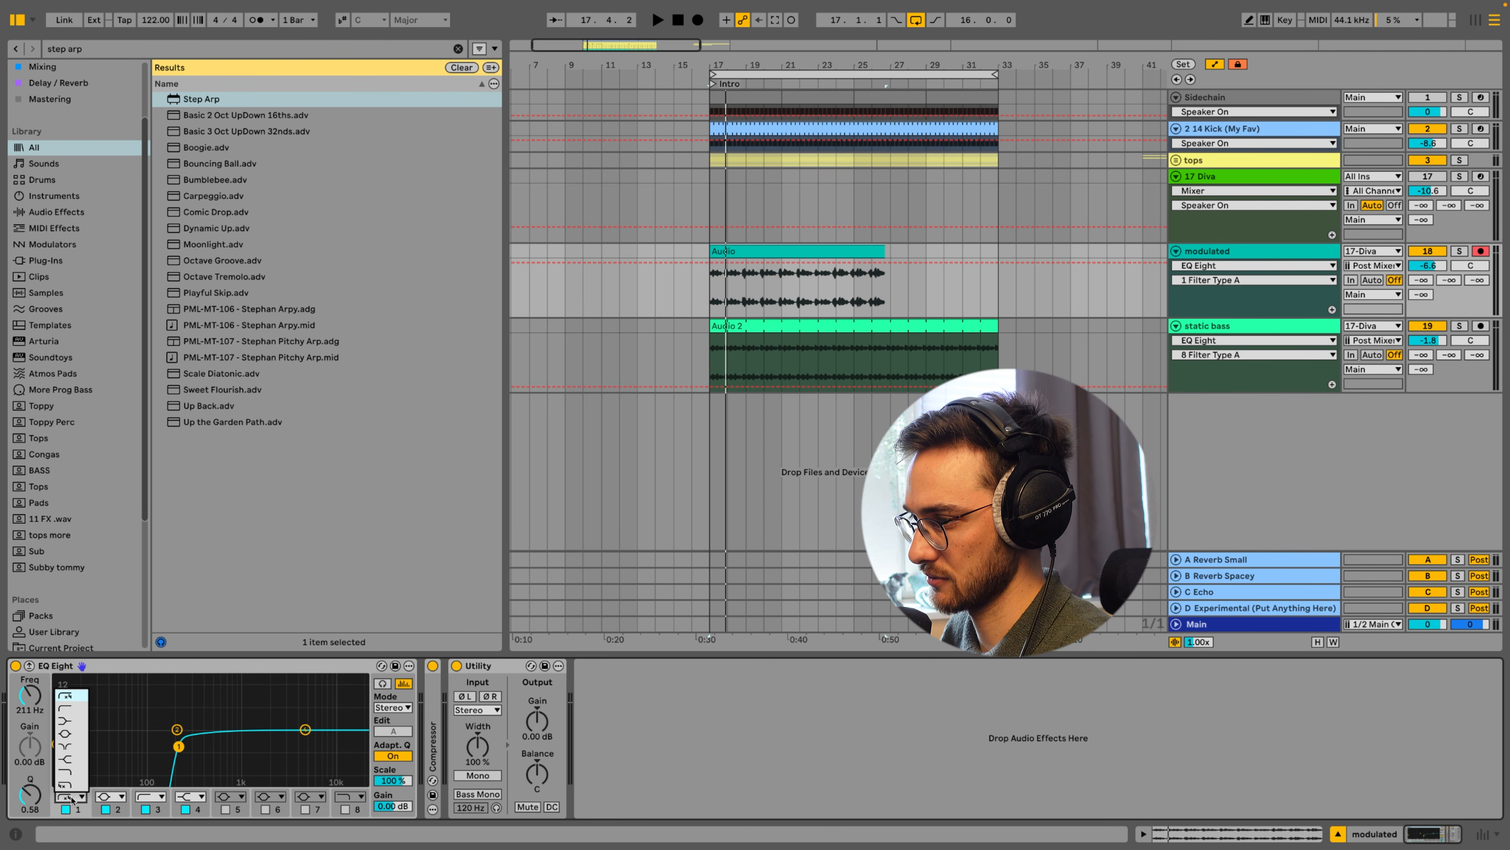
left_click(76, 797)
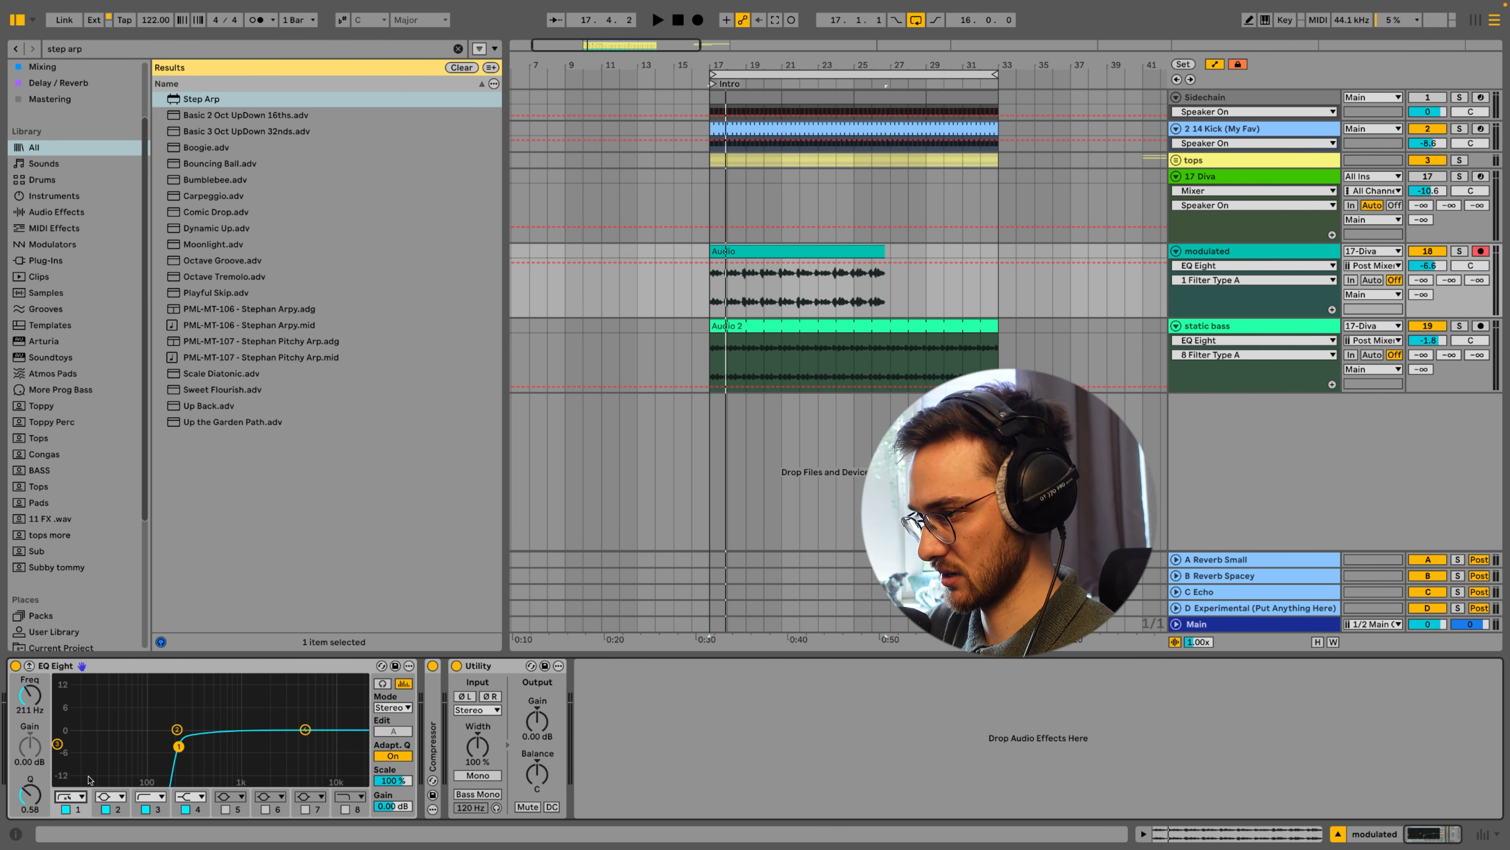
left_click(863, 250)
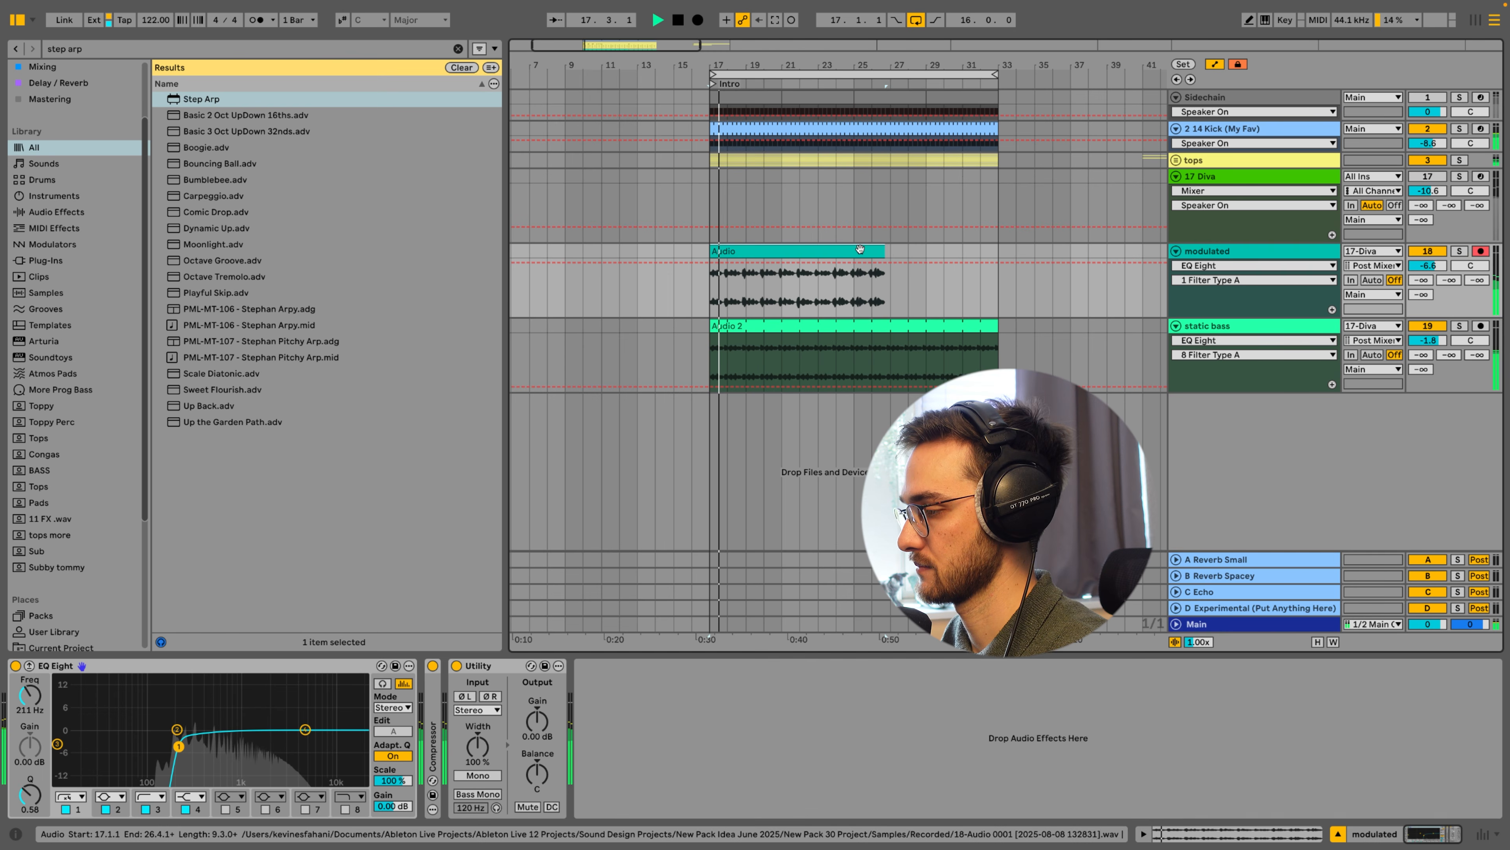
key("space")
left_click_drag(178, 746, 180, 747)
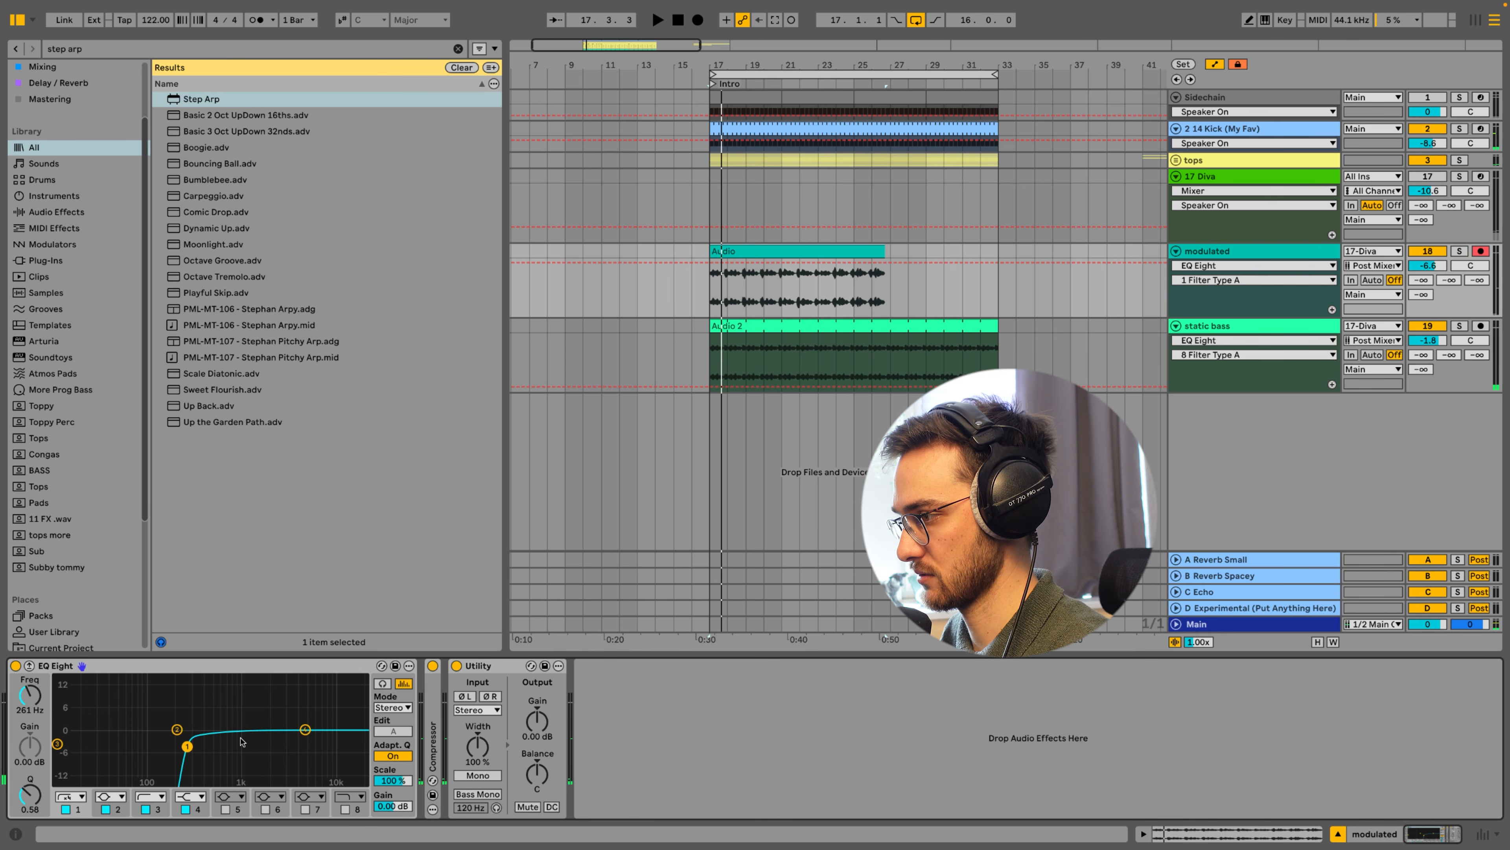
key("space")
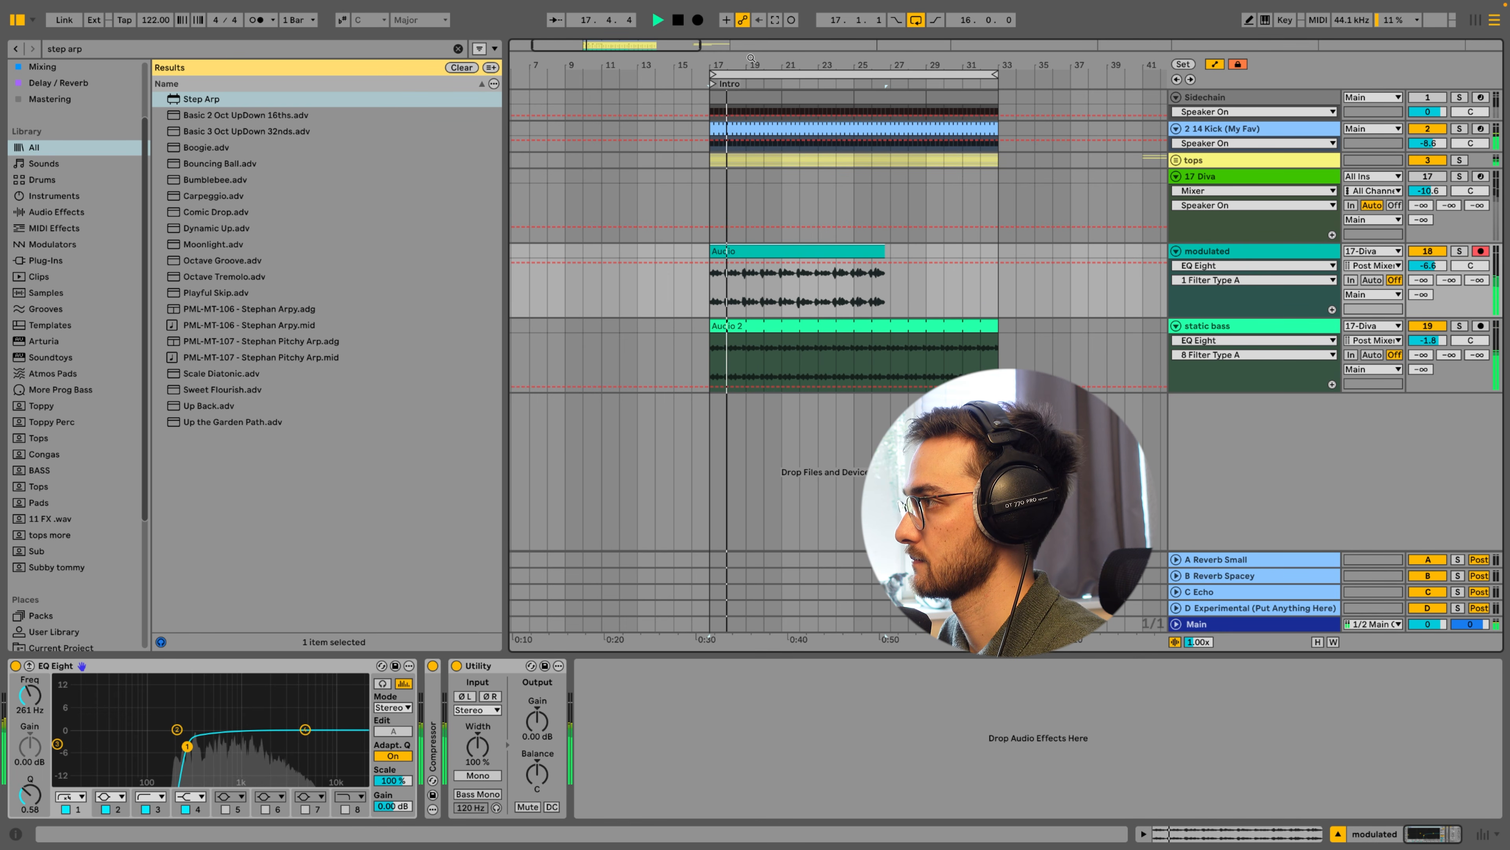
Split the modulated track's clip at 18.1.1 and 18.4.1 to isolate a three-beat segment
left_click_drag(751, 59, 842, 76)
left_click(827, 290)
key("space")
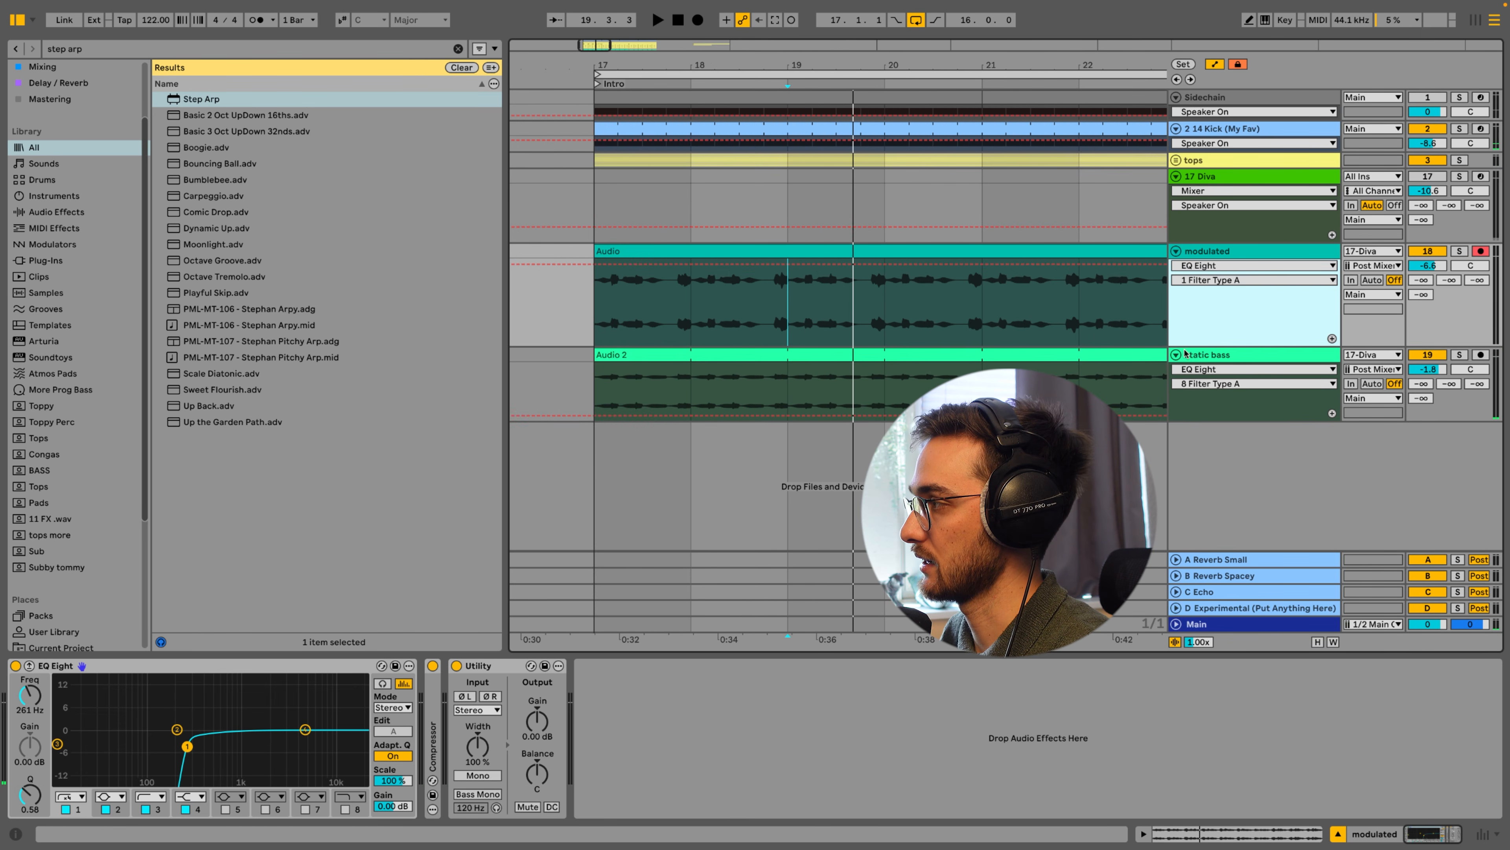
left_click(752, 309)
scroll(712, 113, "up", 3)
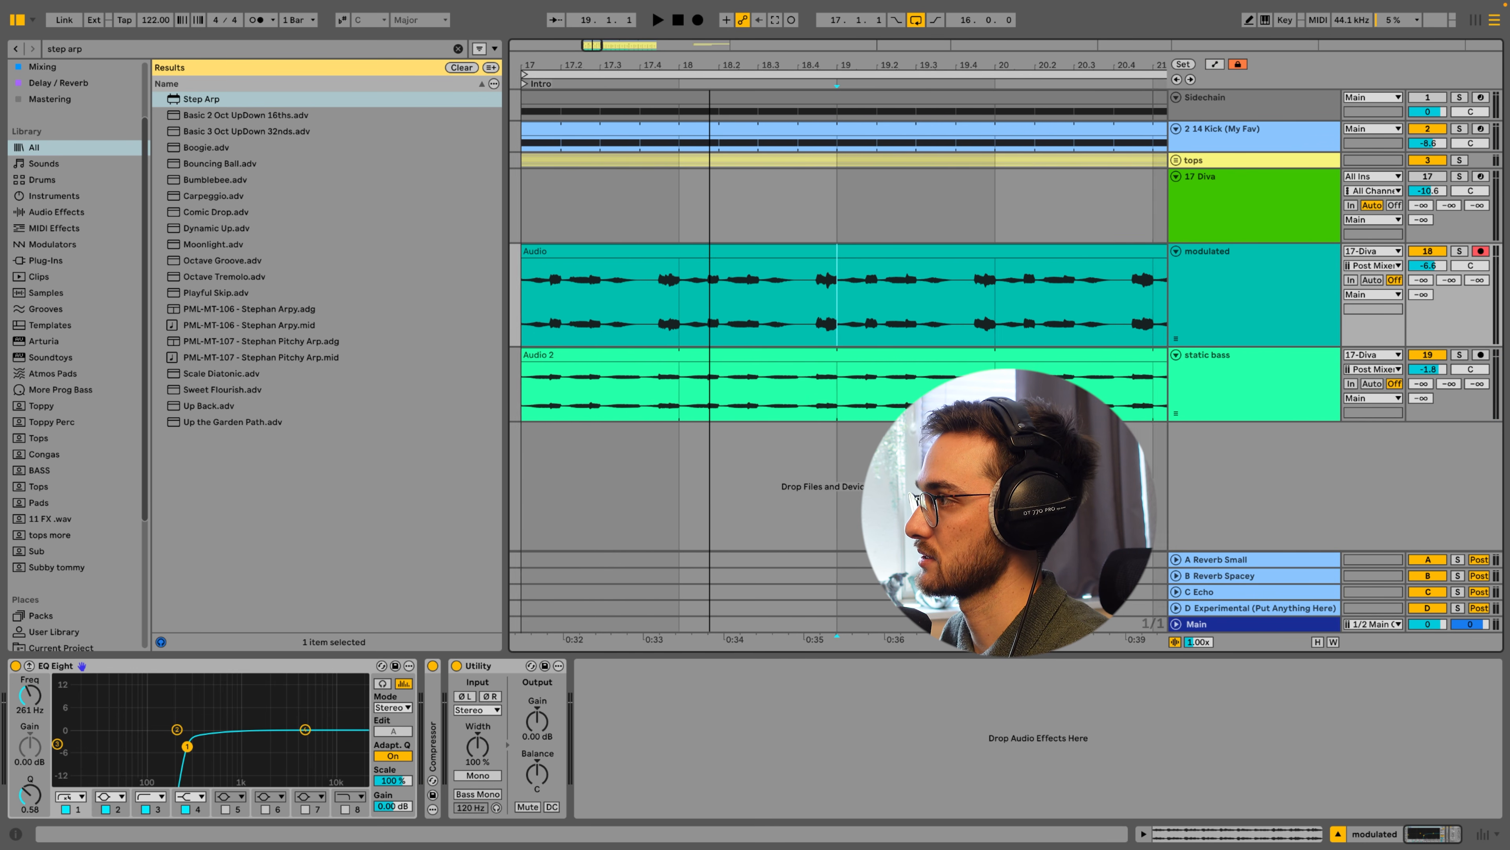
mouse_move(689, 309)
left_mouse_down()
mouse_move(780, 315)
mouse_move(594, 291)
mouse_move(837, 317)
mouse_move(767, 280)
mouse_move(689, 293)
left_mouse_up()
left_click(631, 296)
key("super+e")
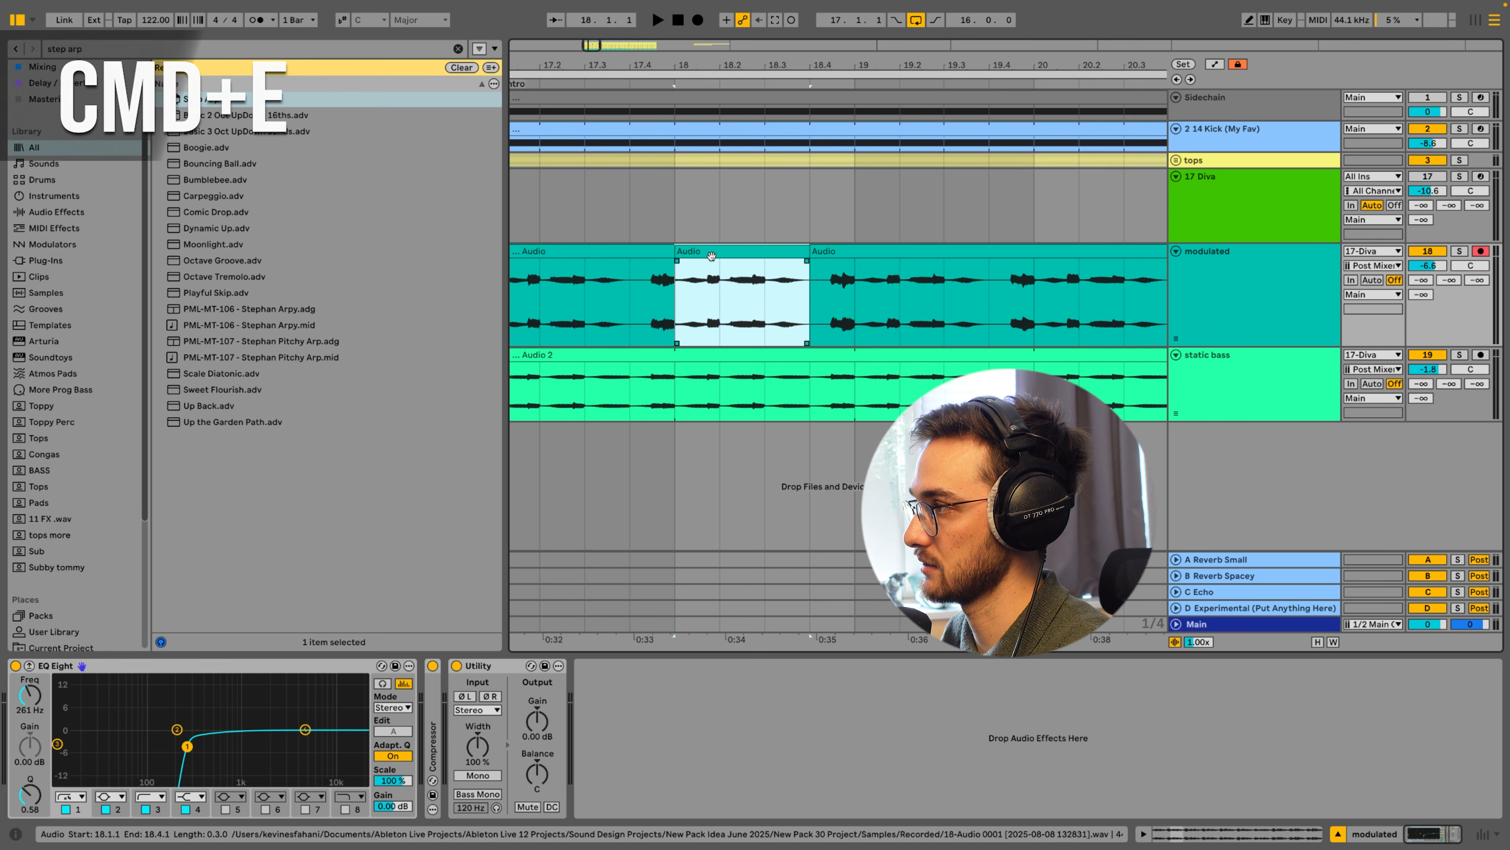
Delete the modulated clip pieces before and after the isolated three-beat segment
left_click(649, 251)
key("Delete")
left_click(884, 251)
key("Delete")
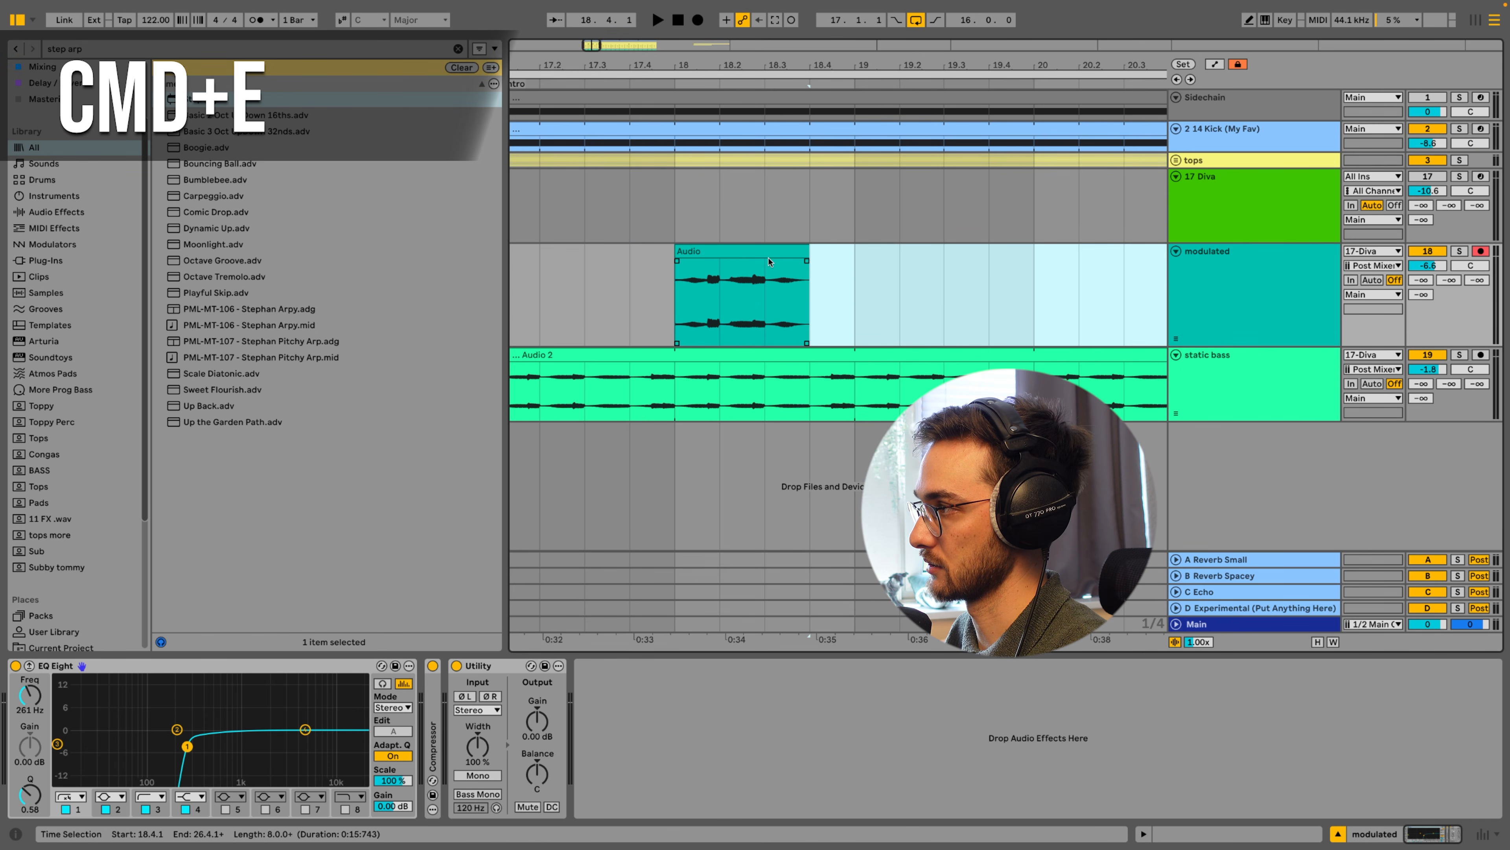
Move the remaining modulated segment to start at 17.2.1 and play it from 17.1.1
left_click(769, 252)
left_click_drag(772, 47, 945, 27)
left_click_drag(926, 249, 880, 262)
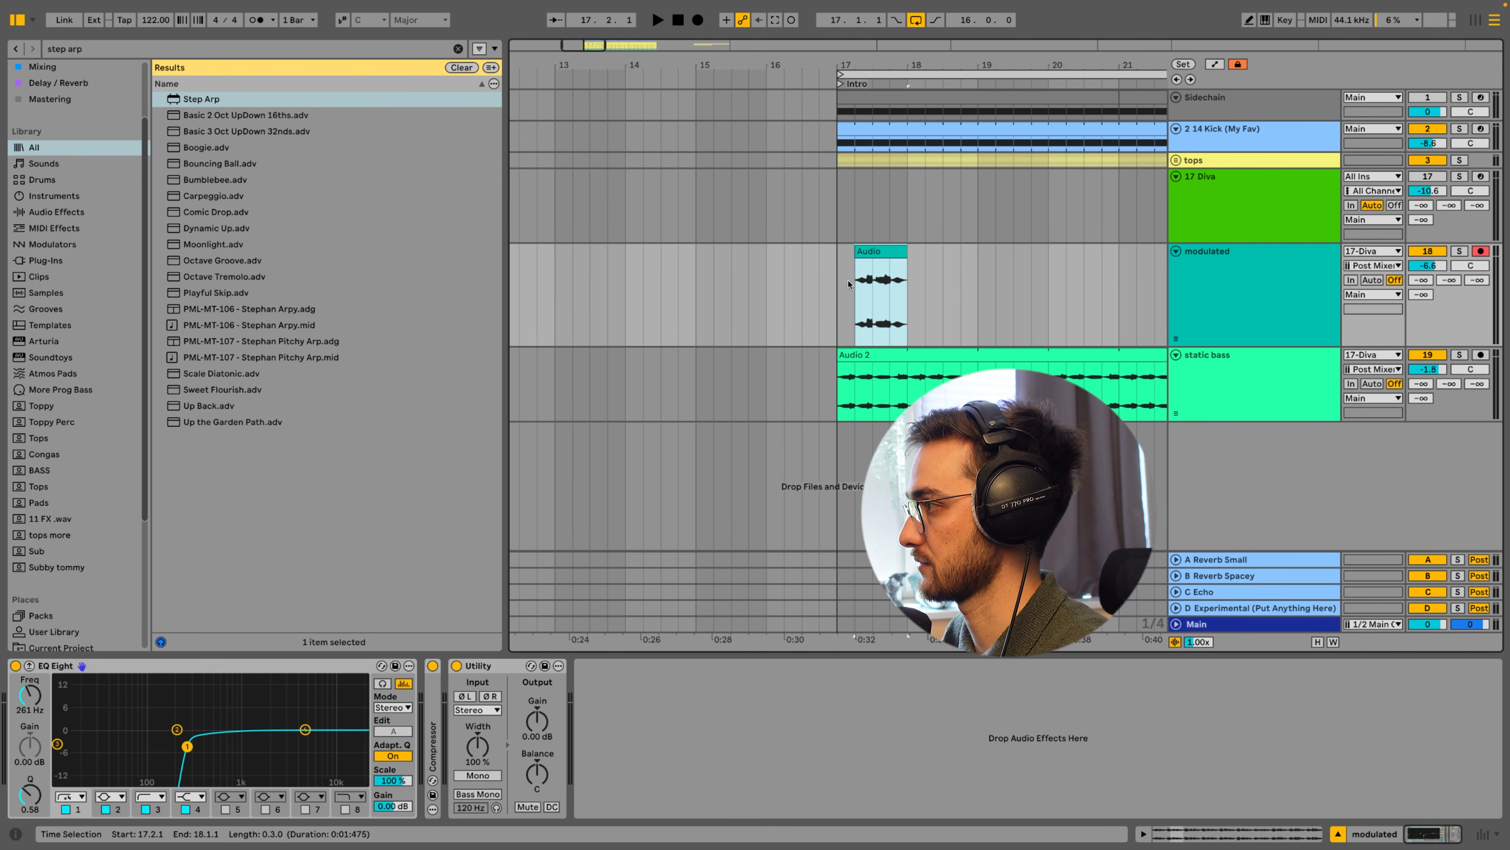
left_click(842, 286)
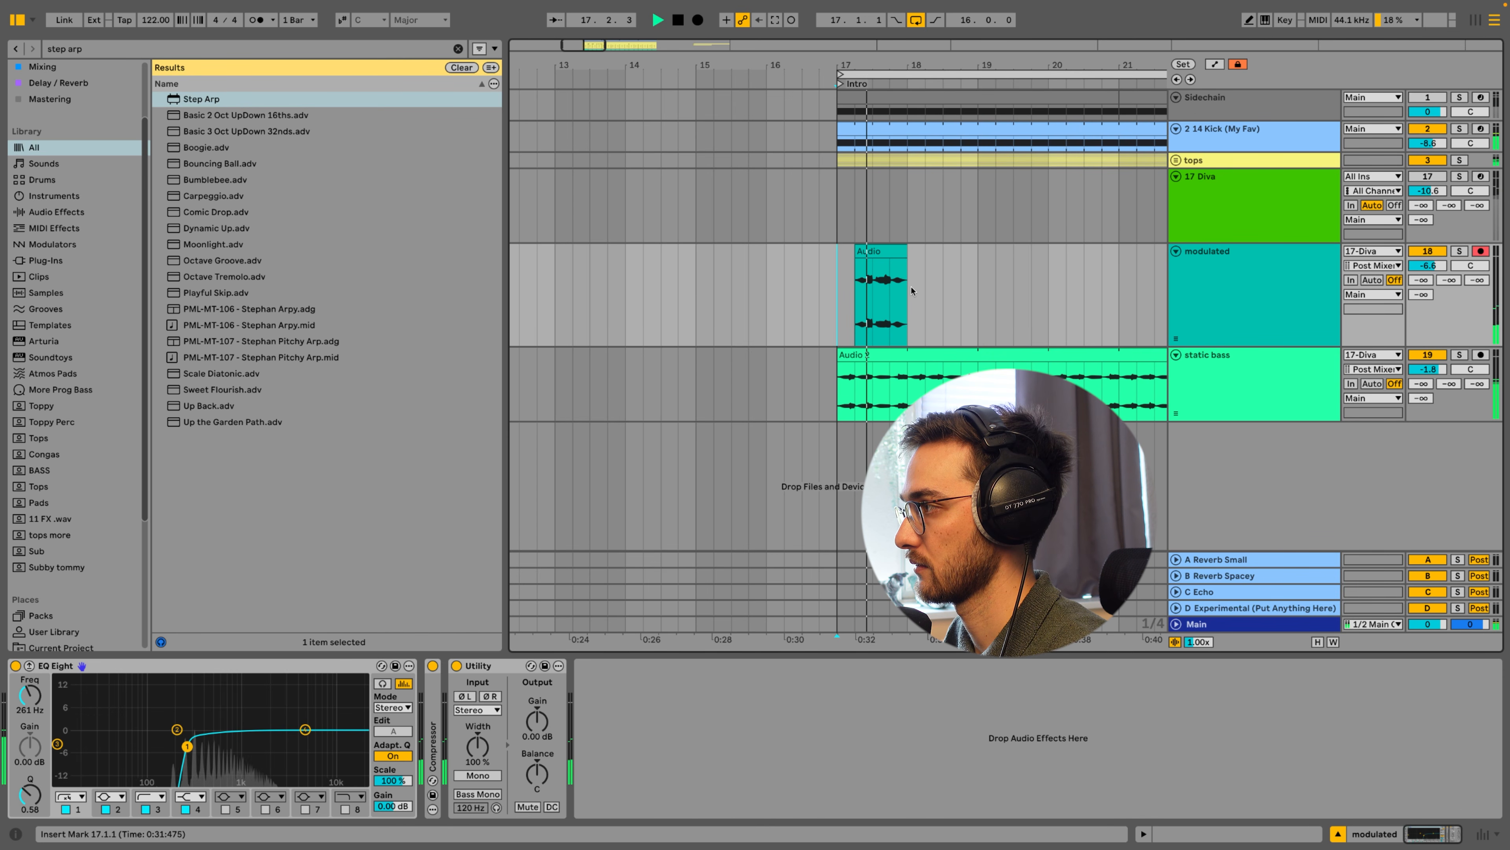
Delete the last beat of the modulated segment, from 17.4.1 to 18.1.1
left_click(898, 252)
left_click_drag(897, 252, 904, 287)
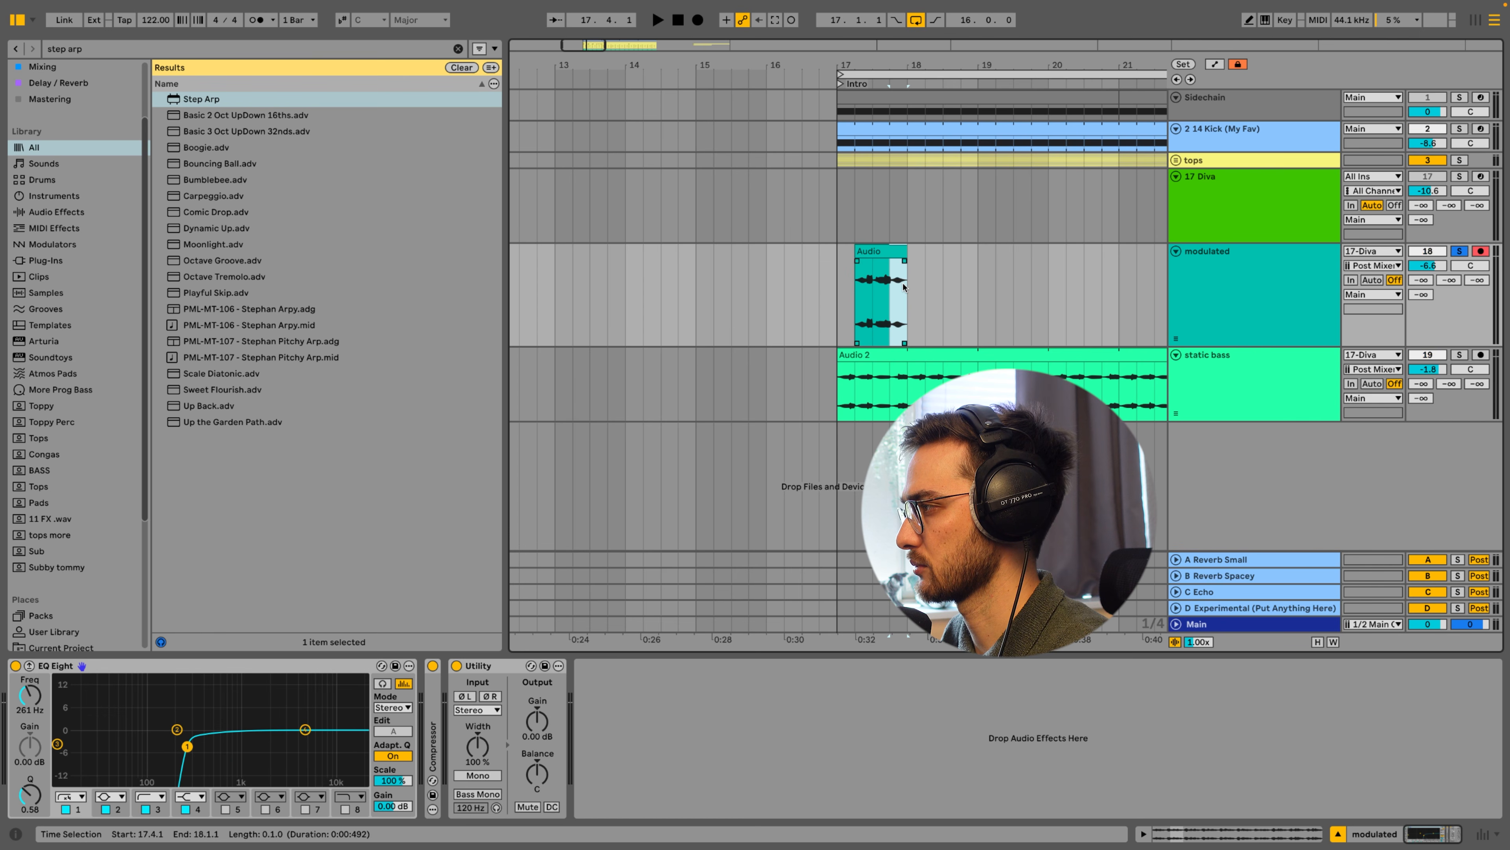
key("Delete")
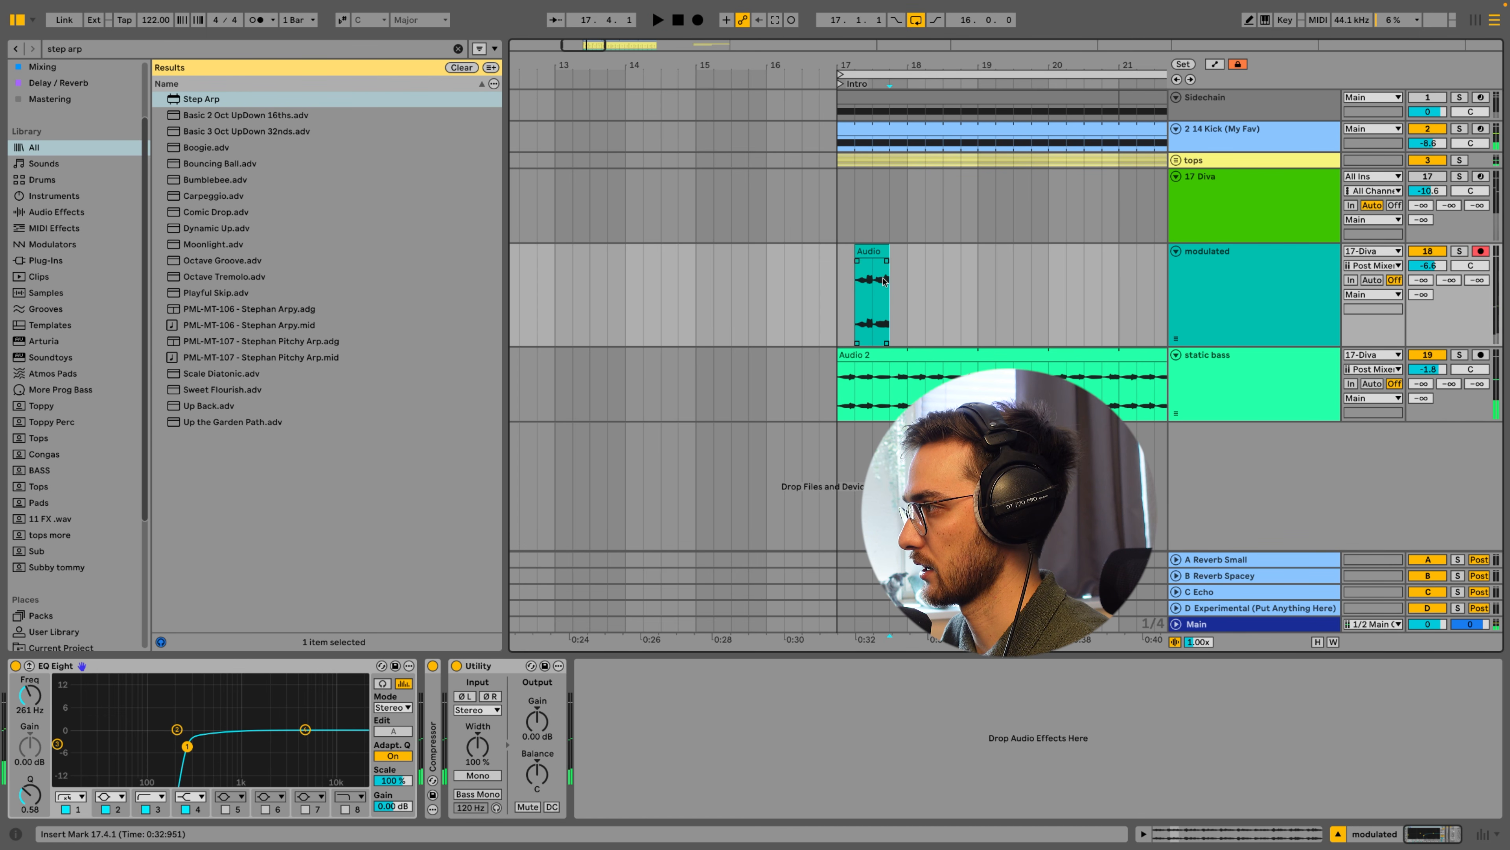
Copy the two-beat modulated clip to 18.3.1
left_click_drag(885, 281, 966, 268)
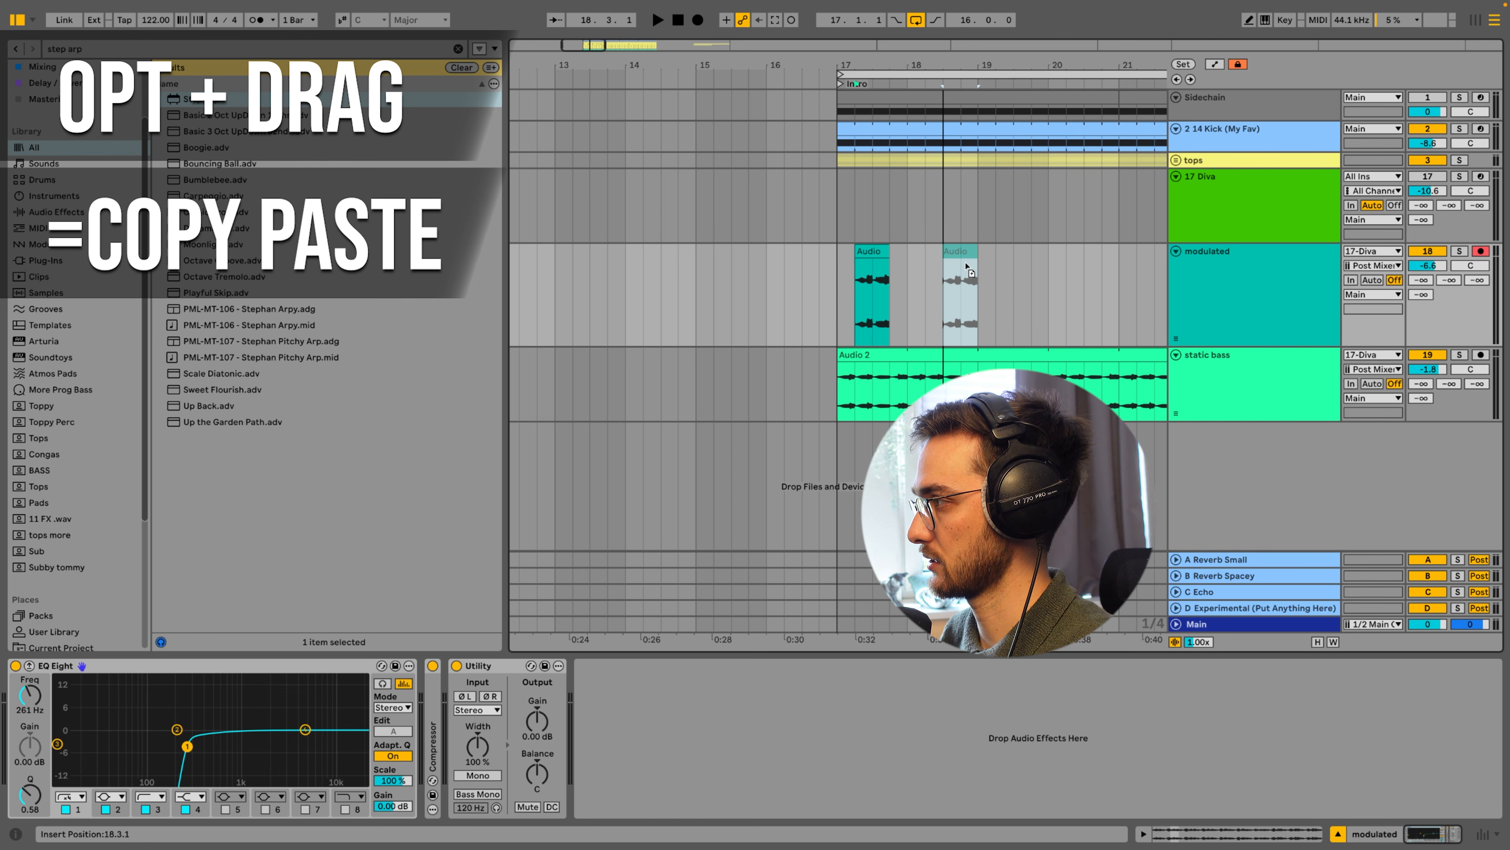
left_click_drag(967, 266, 967, 268)
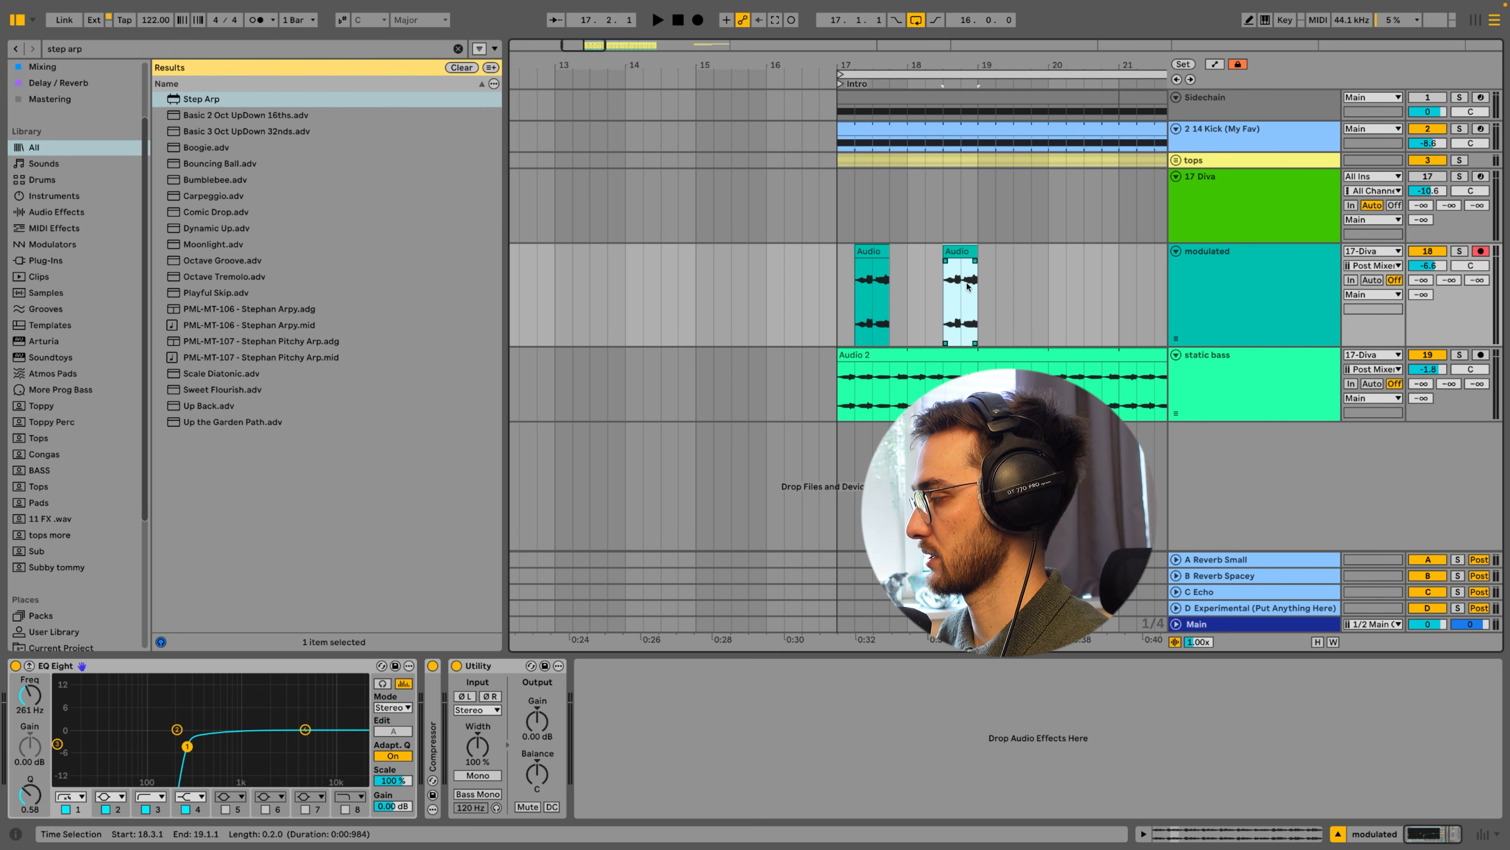
left_click(968, 284)
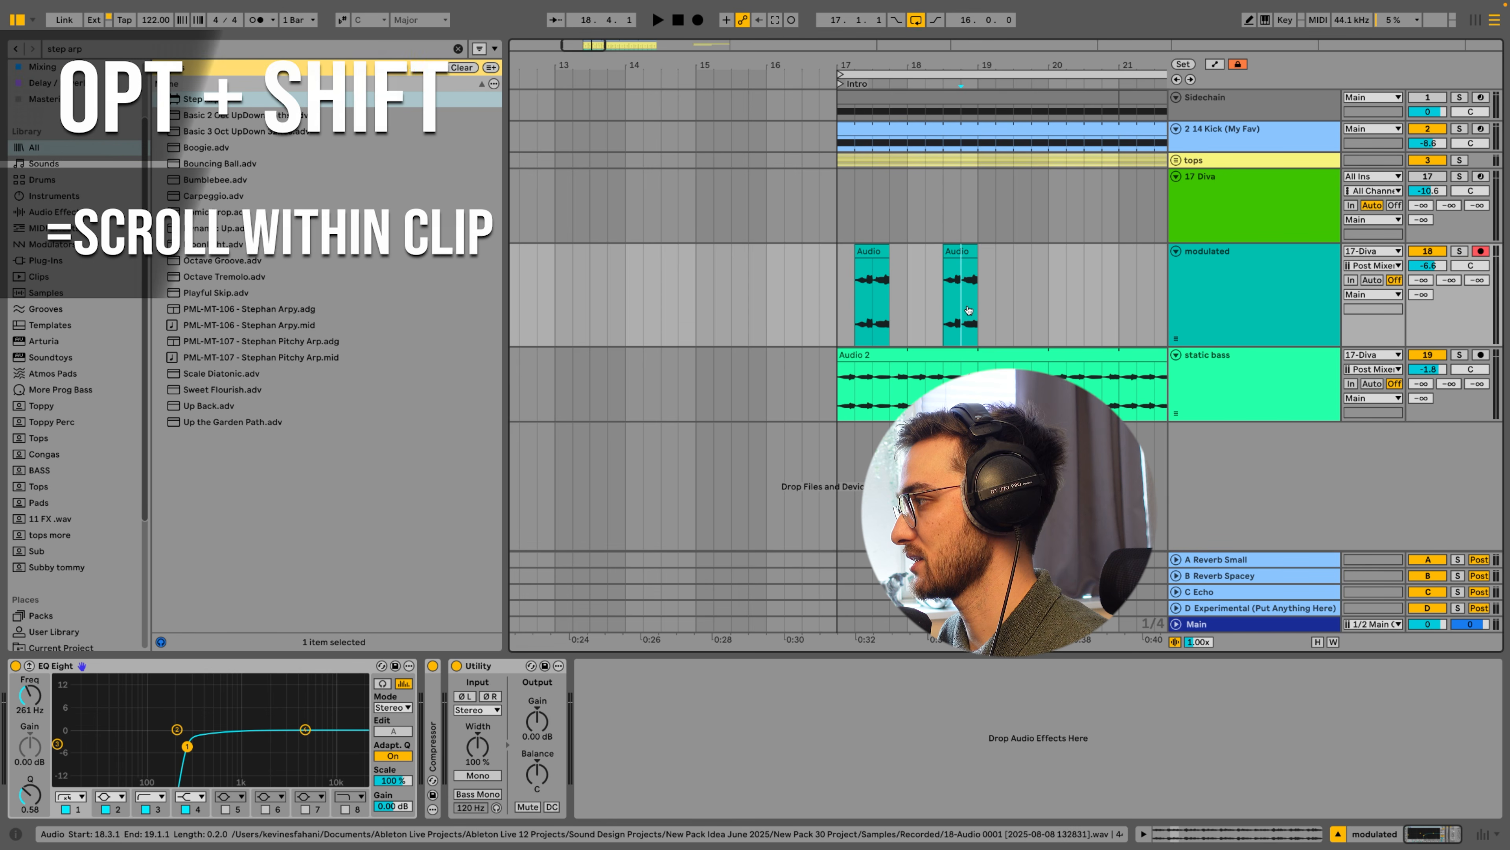
Shift the audio inside the copied clip at 18.3.1 so it plays a different section of the recording
left_click(970, 309, "alt+shift")
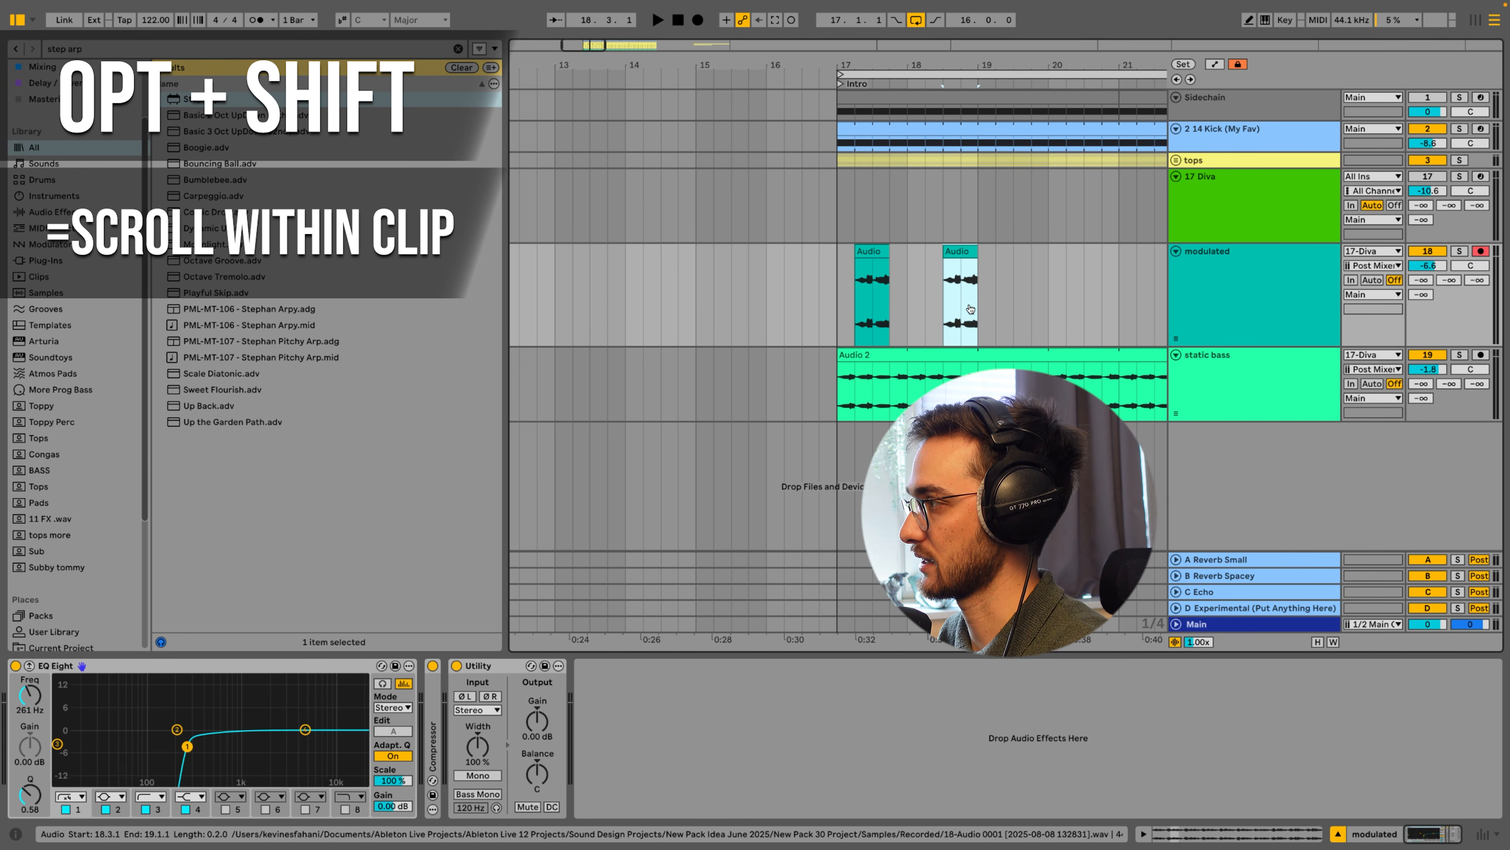
left_click_drag(938, 310, 920, 309)
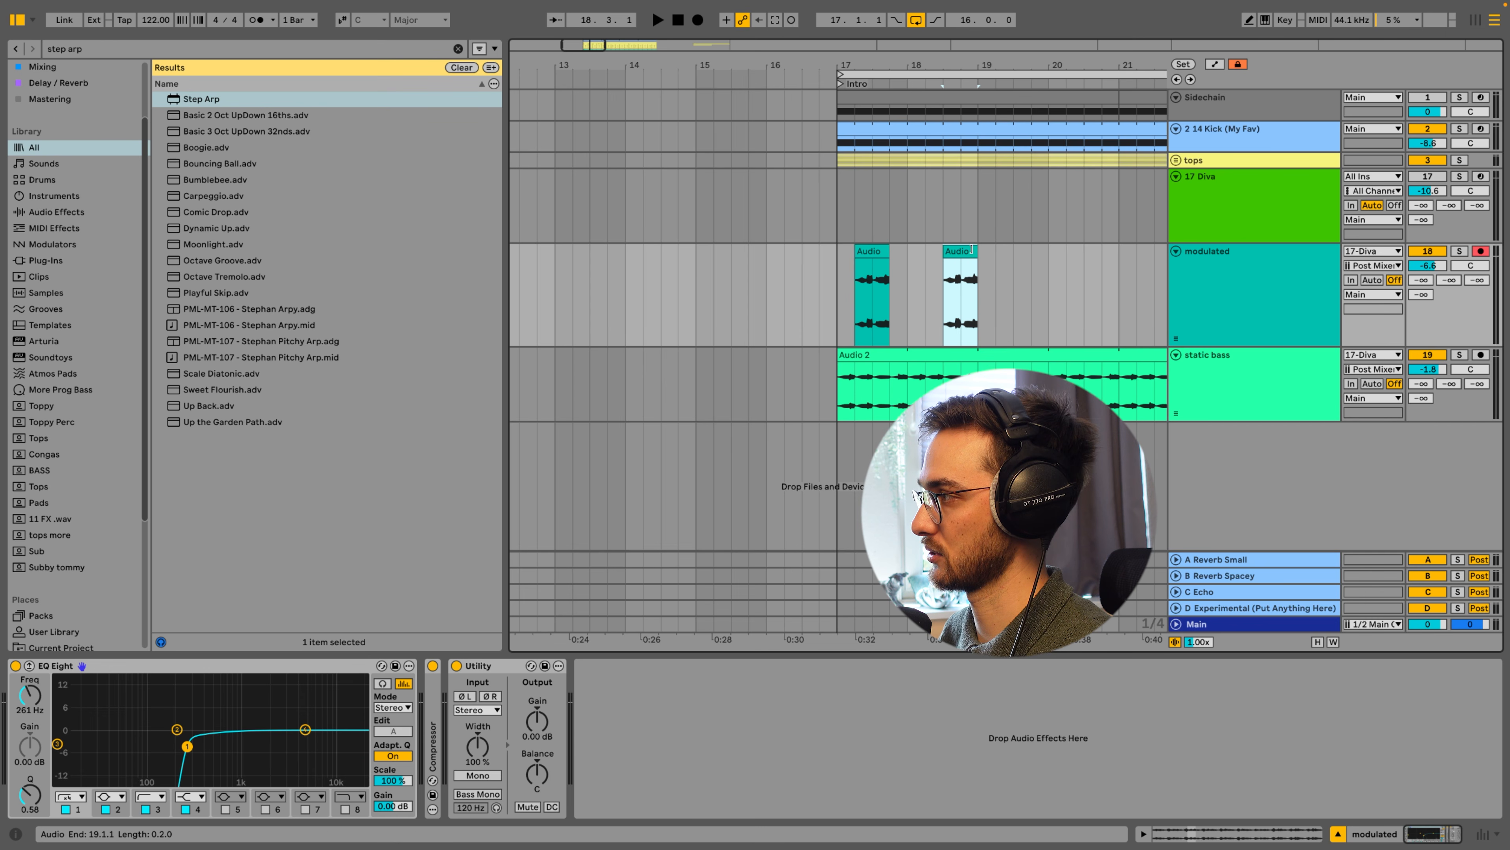
mouse_move(977, 251)
left_mouse_down()
mouse_move(1013, 251)
mouse_move(961, 251)
mouse_move(995, 251)
left_mouse_up()
left_click(978, 303)
key("super+e")
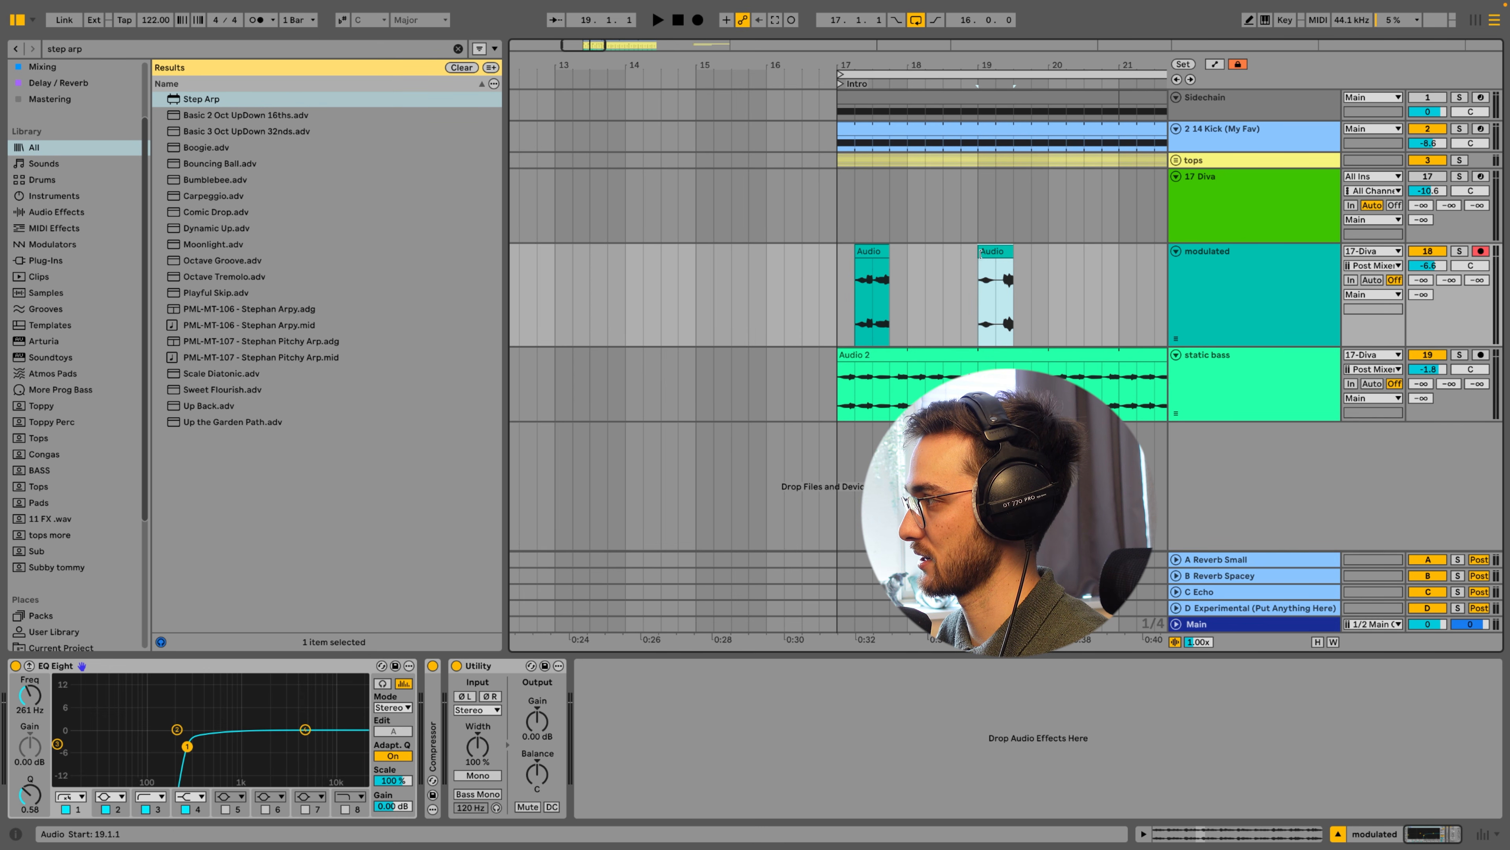
left_click(886, 253)
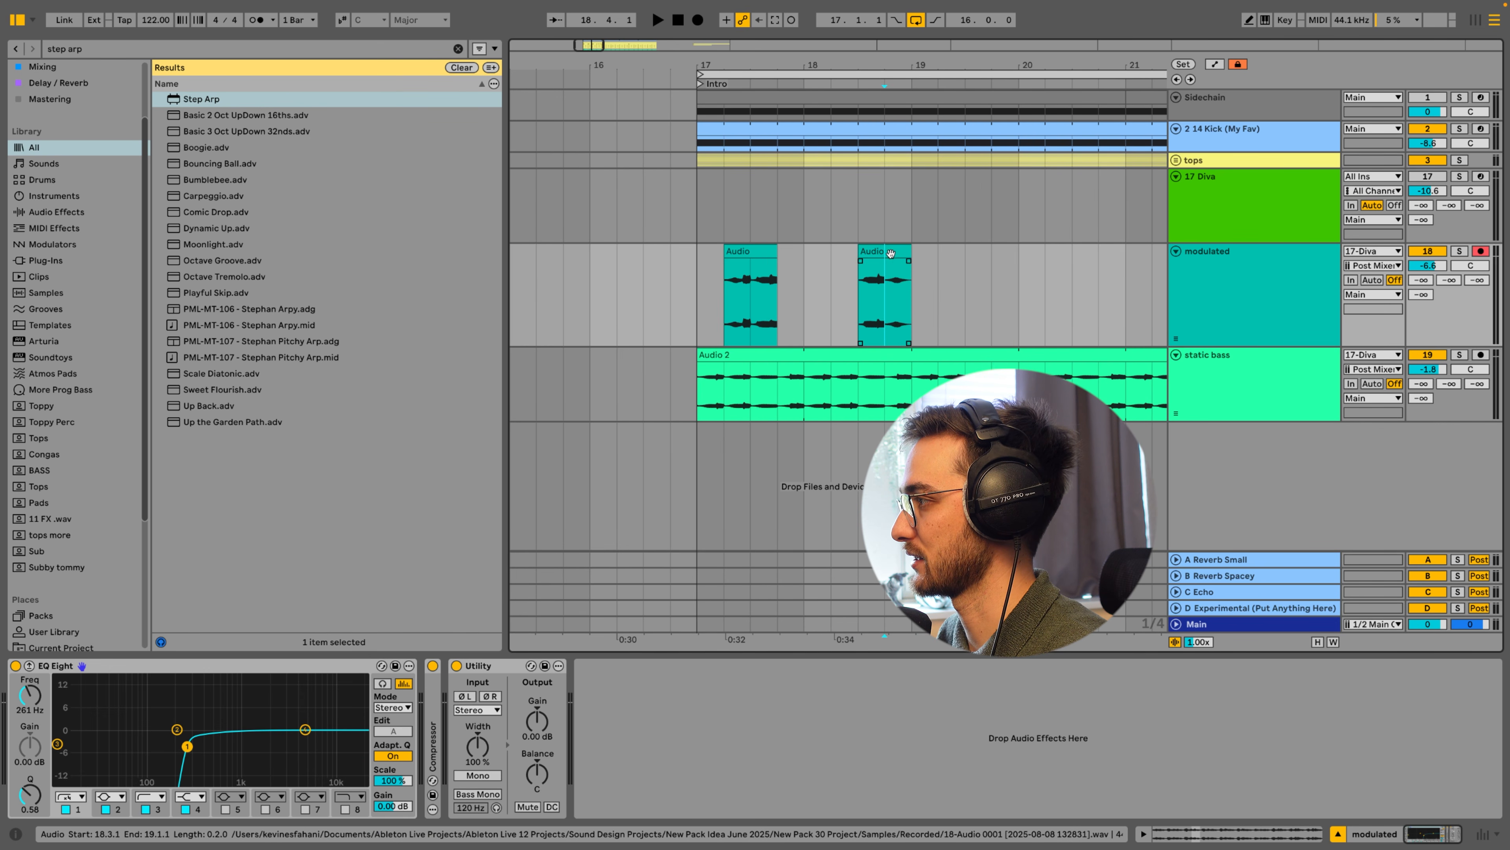
Play the arrangement from 17.1.1 to compare the two modulated clips over the static bass
left_click(684, 298)
key("space")
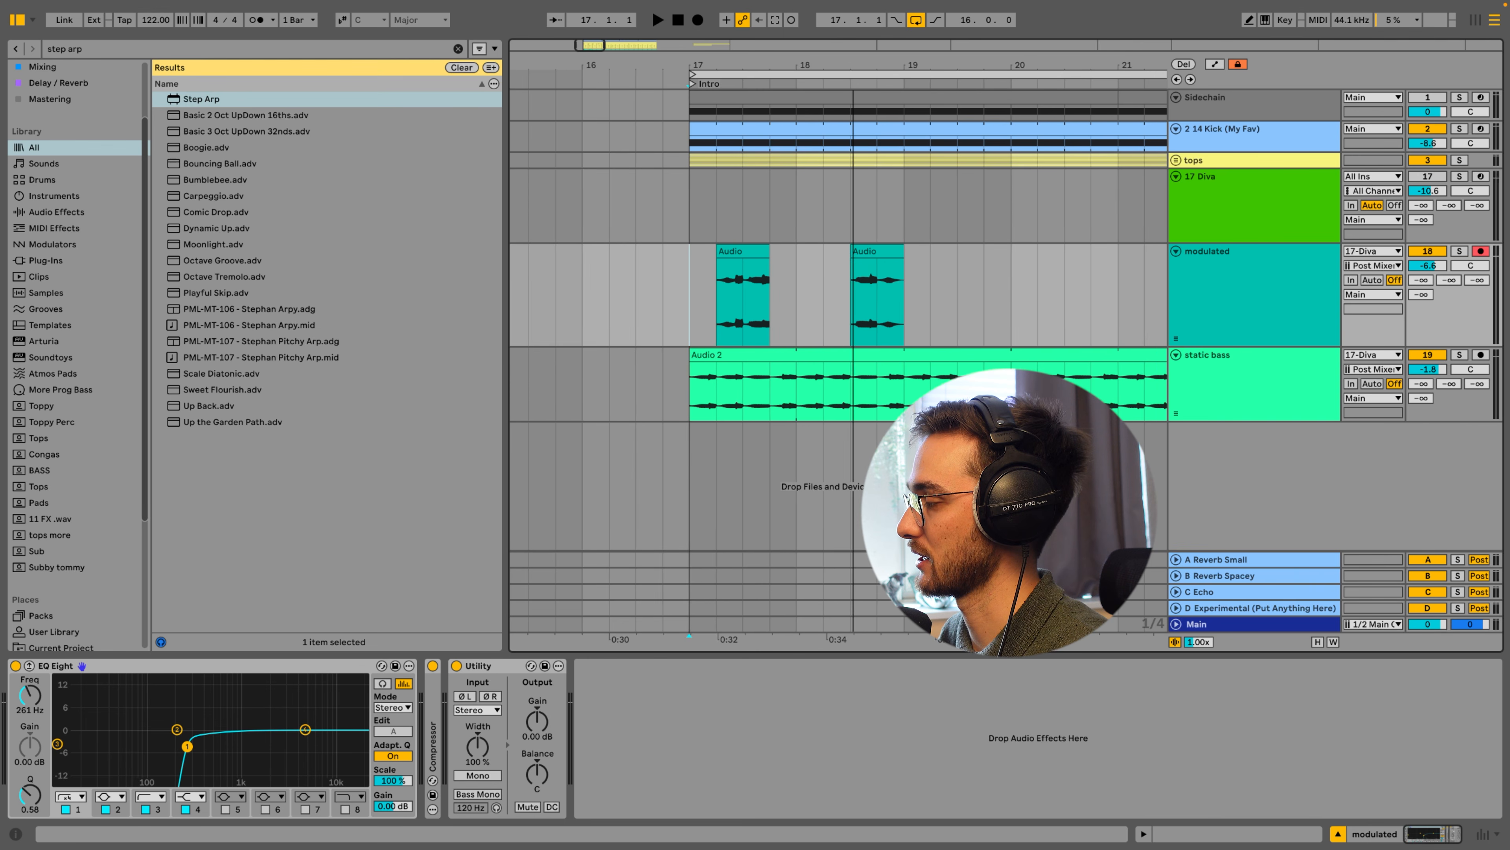
left_click(788, 283)
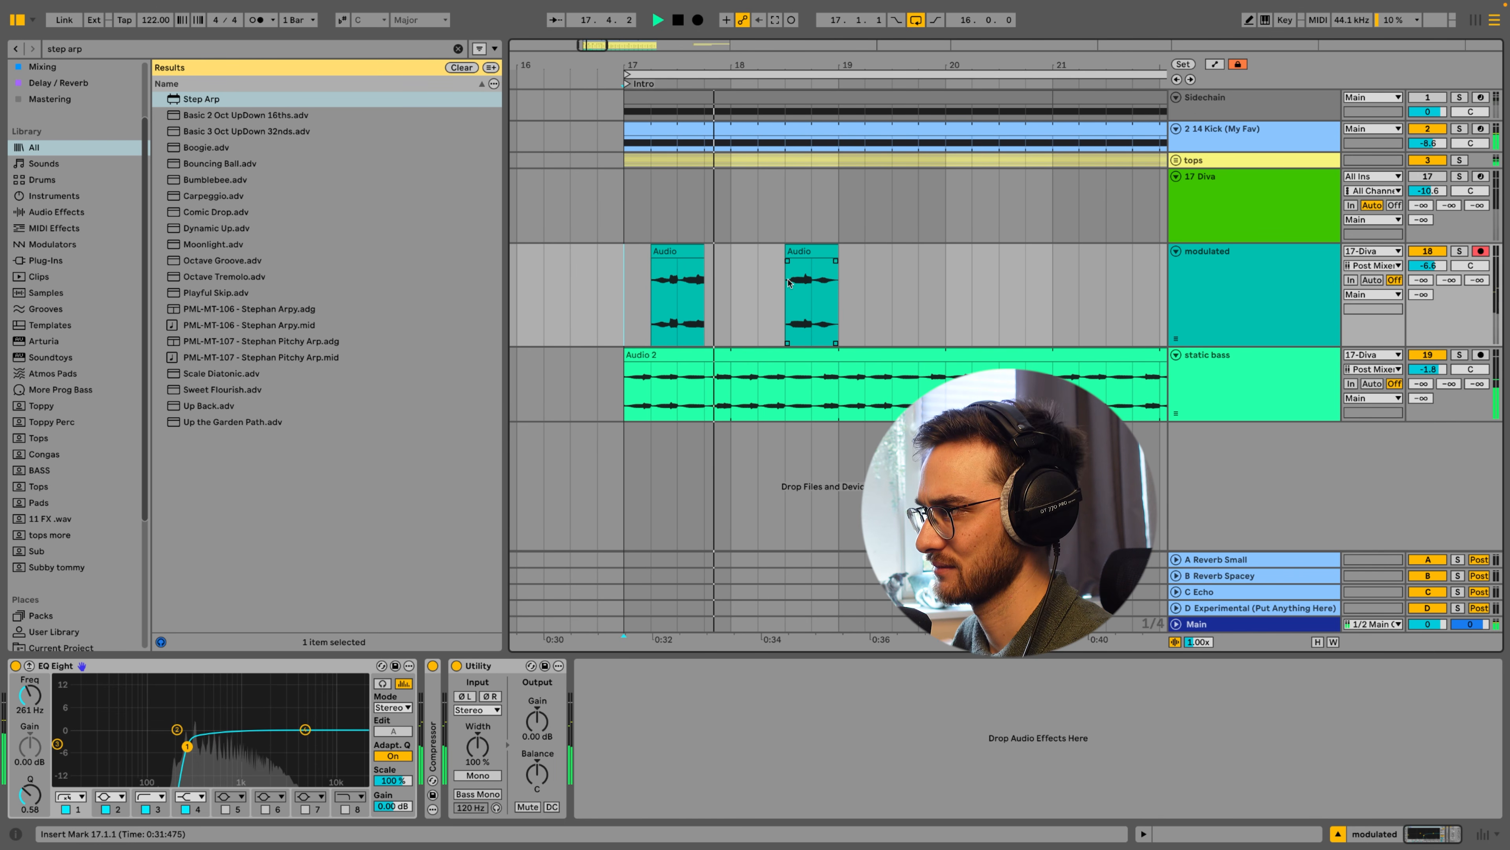
left_click(816, 274)
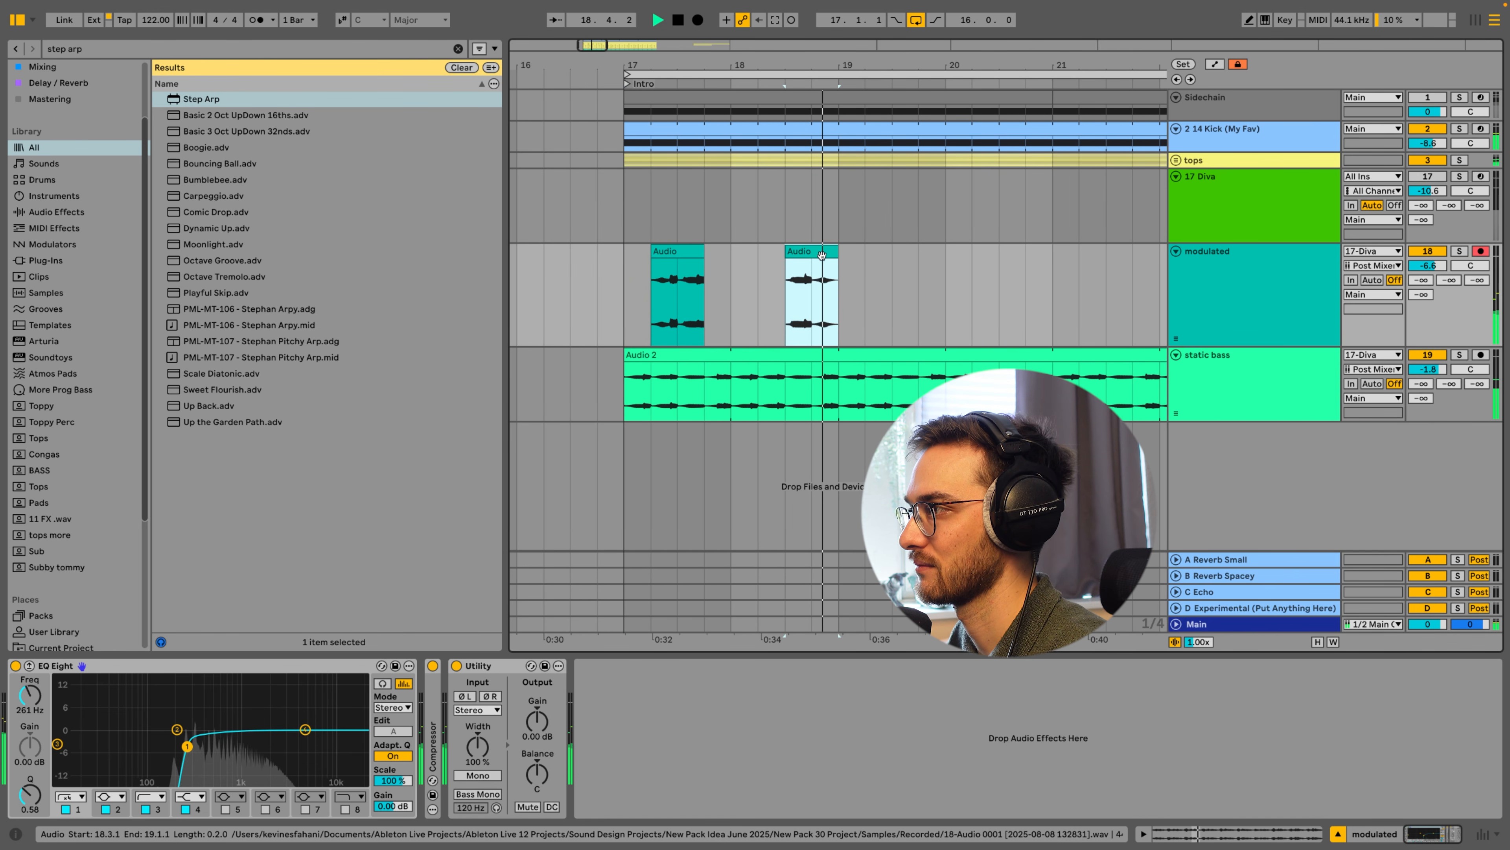
left_click(663, 264)
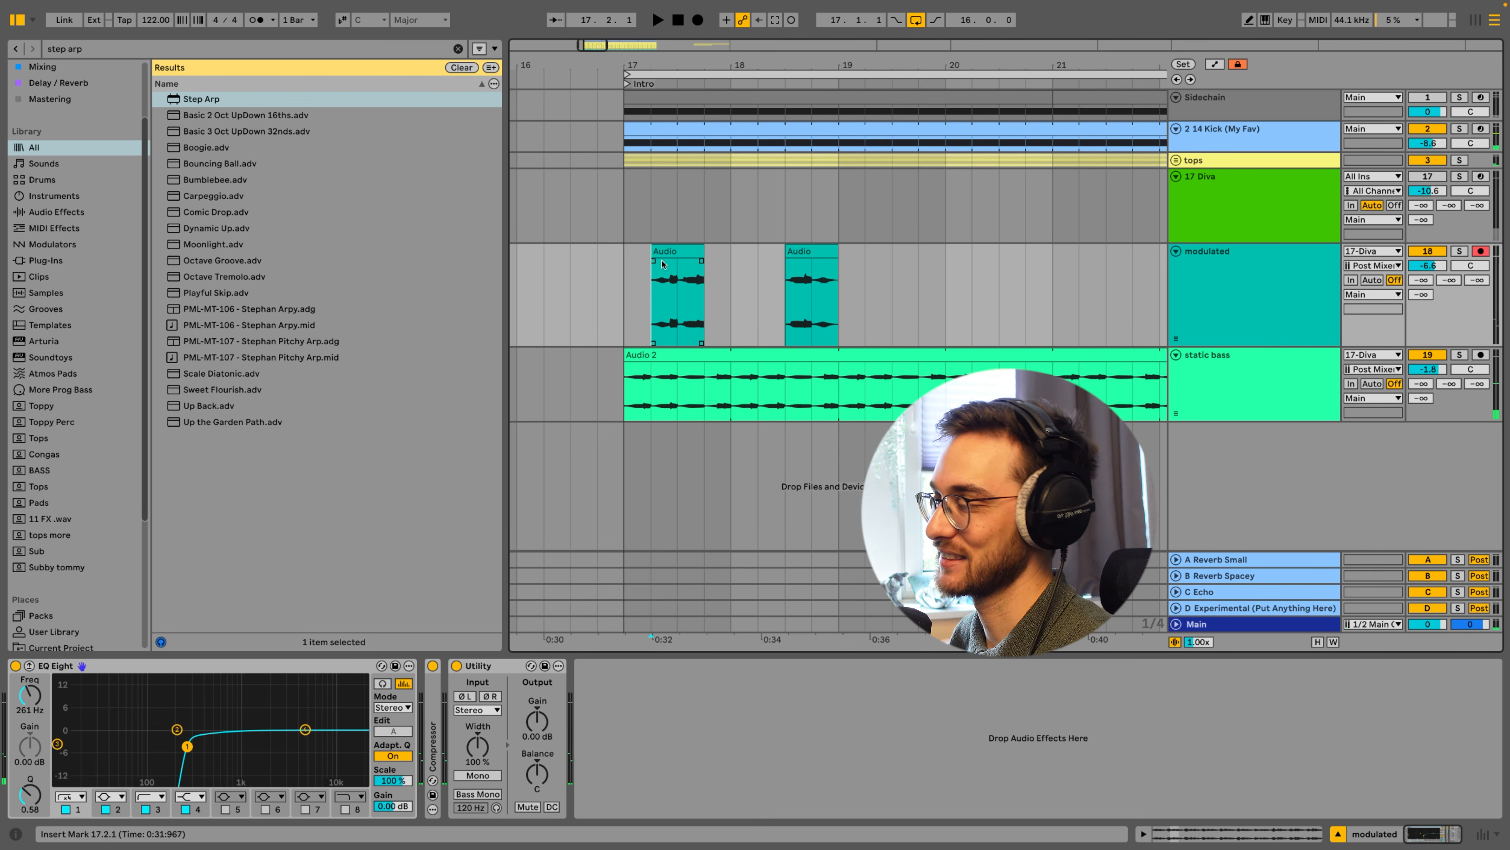
left_click(793, 252)
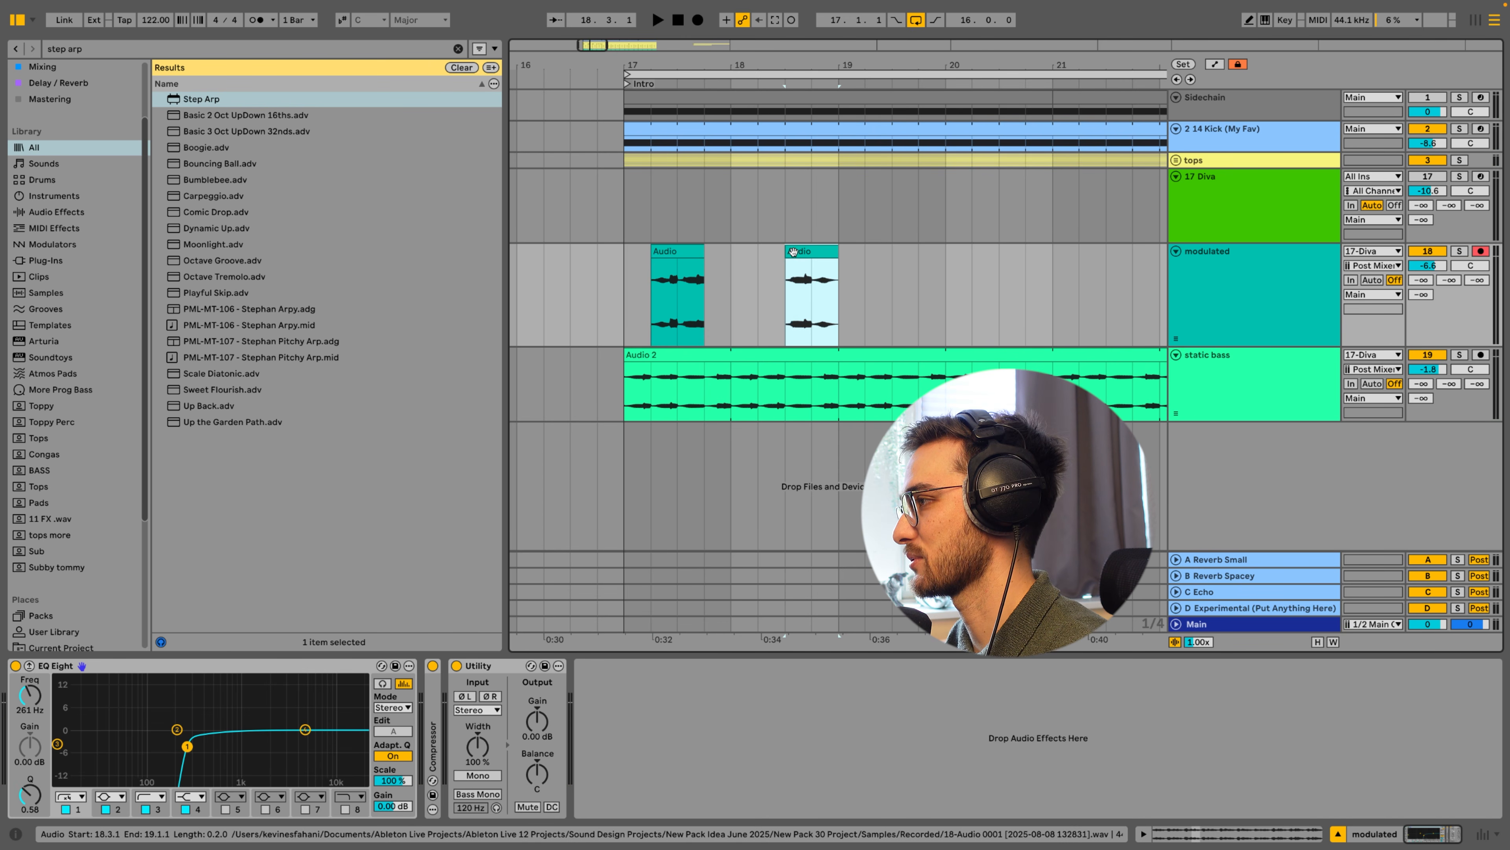
left_click(661, 265)
Search the browser for "verbo"
double_click(341, 53)
key("BackSpace")
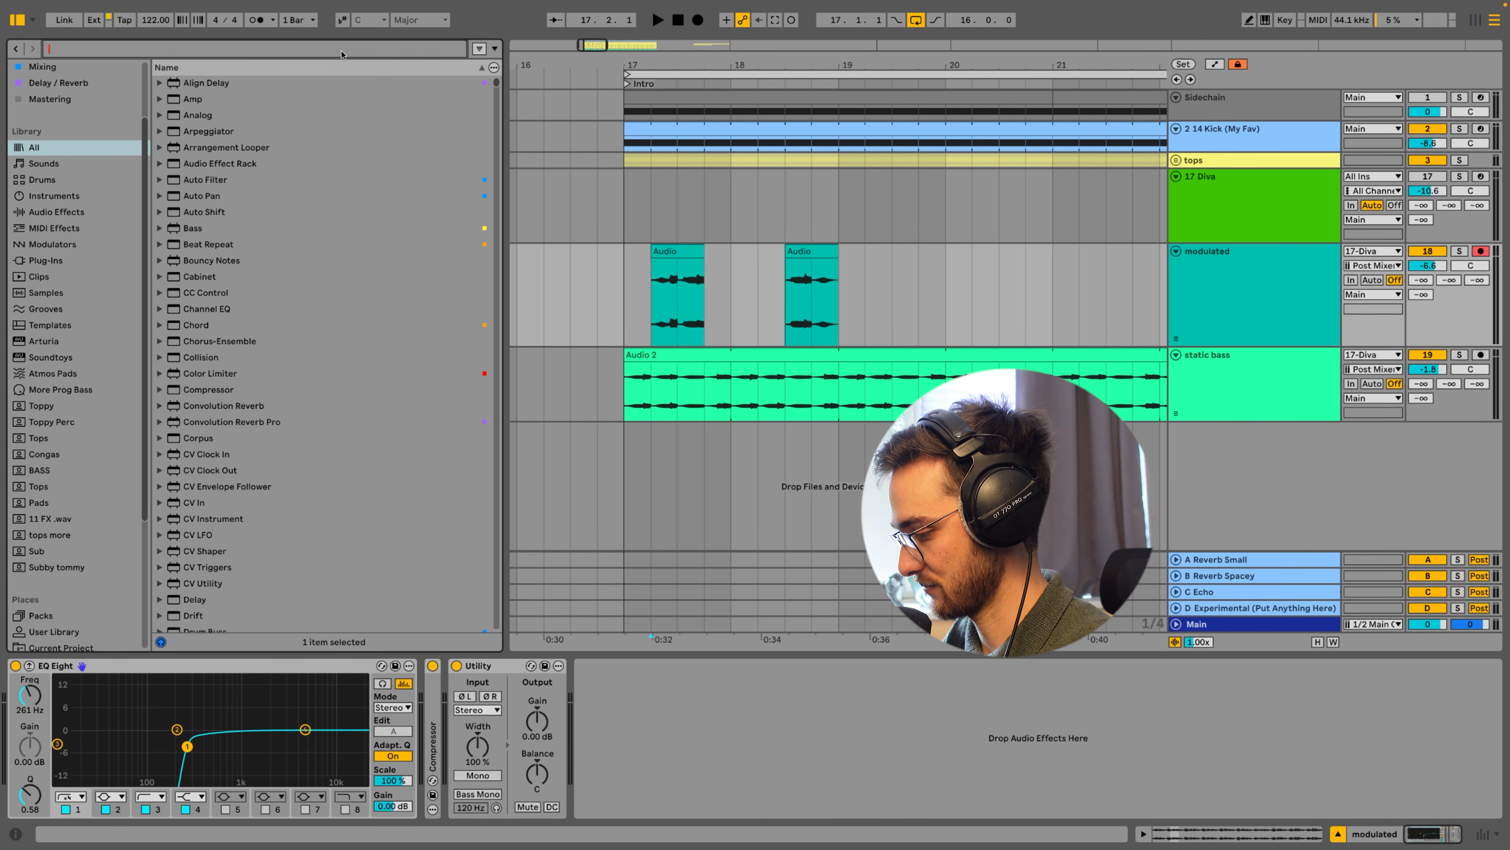
type("verbo")
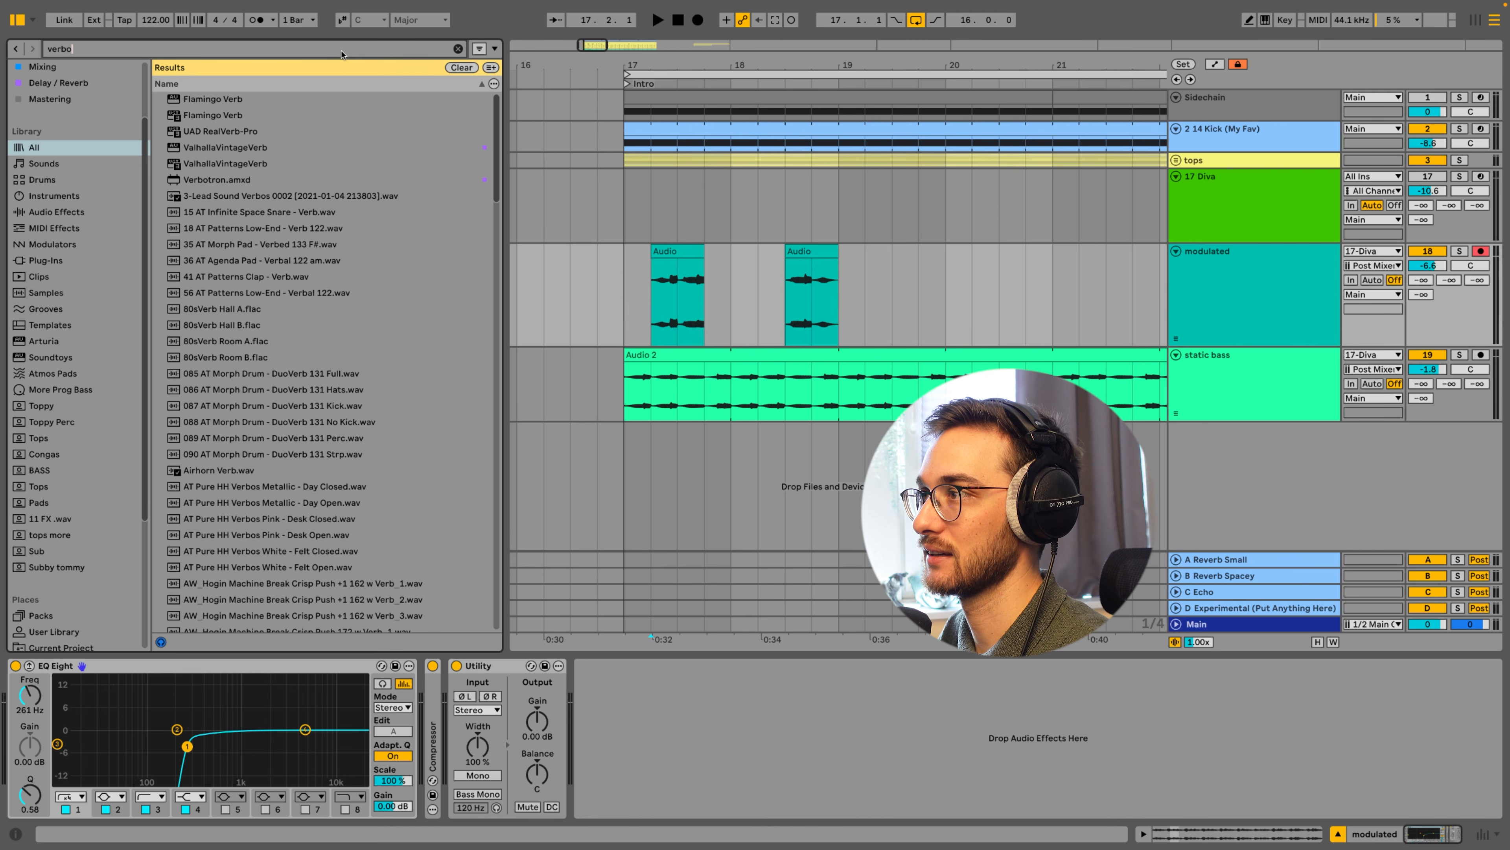
Add the Verbotron reverb to the modulated track with Early at 28.6%, Size at 28.7% and Dry/Wet at 43.7%, auditioning the changes
left_click_drag(239, 106, 656, 290)
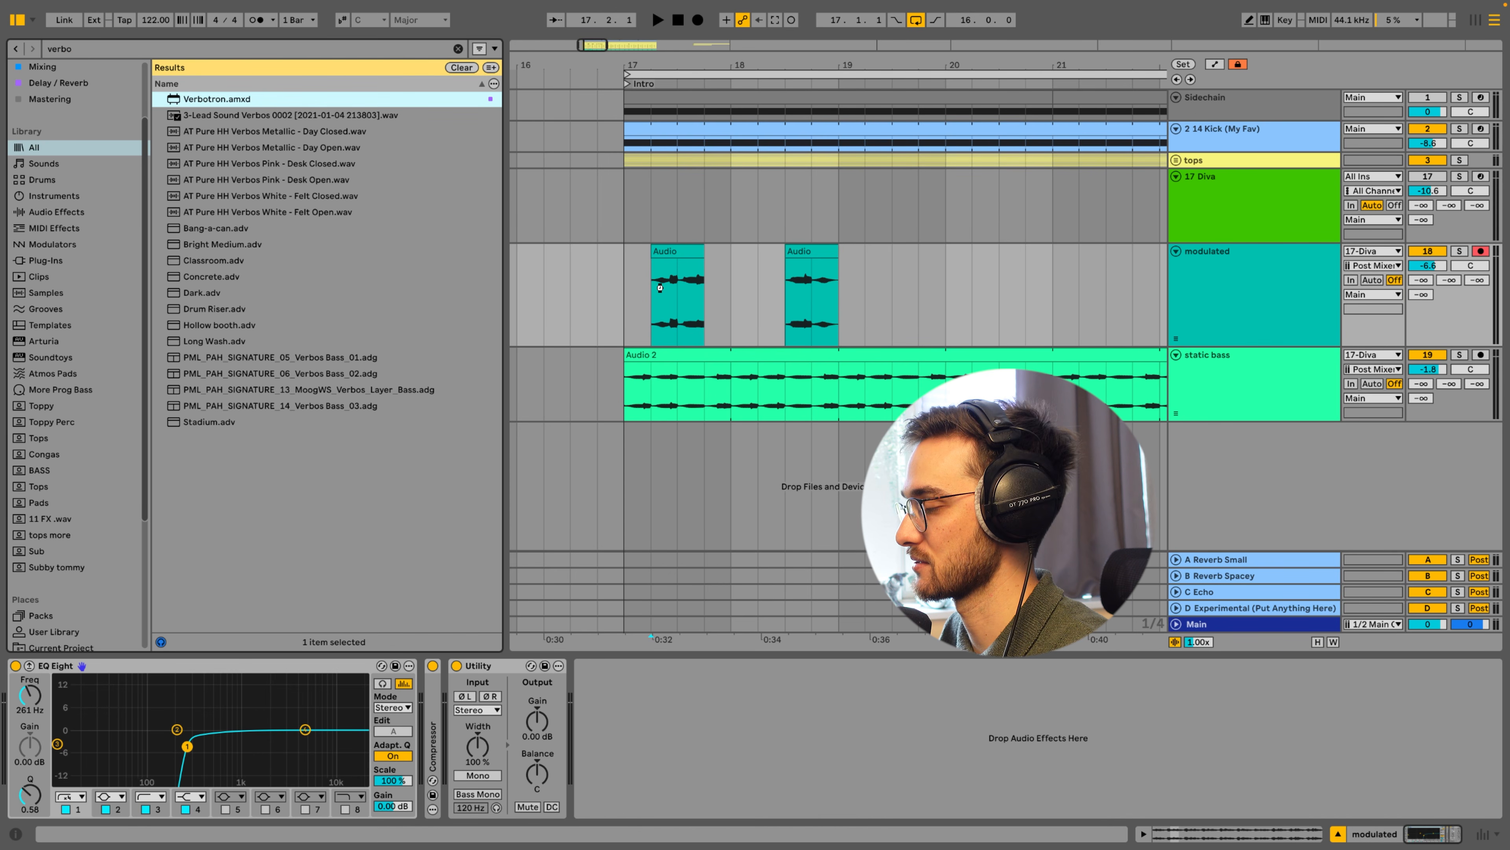
left_click_drag(630, 701, 603, 704)
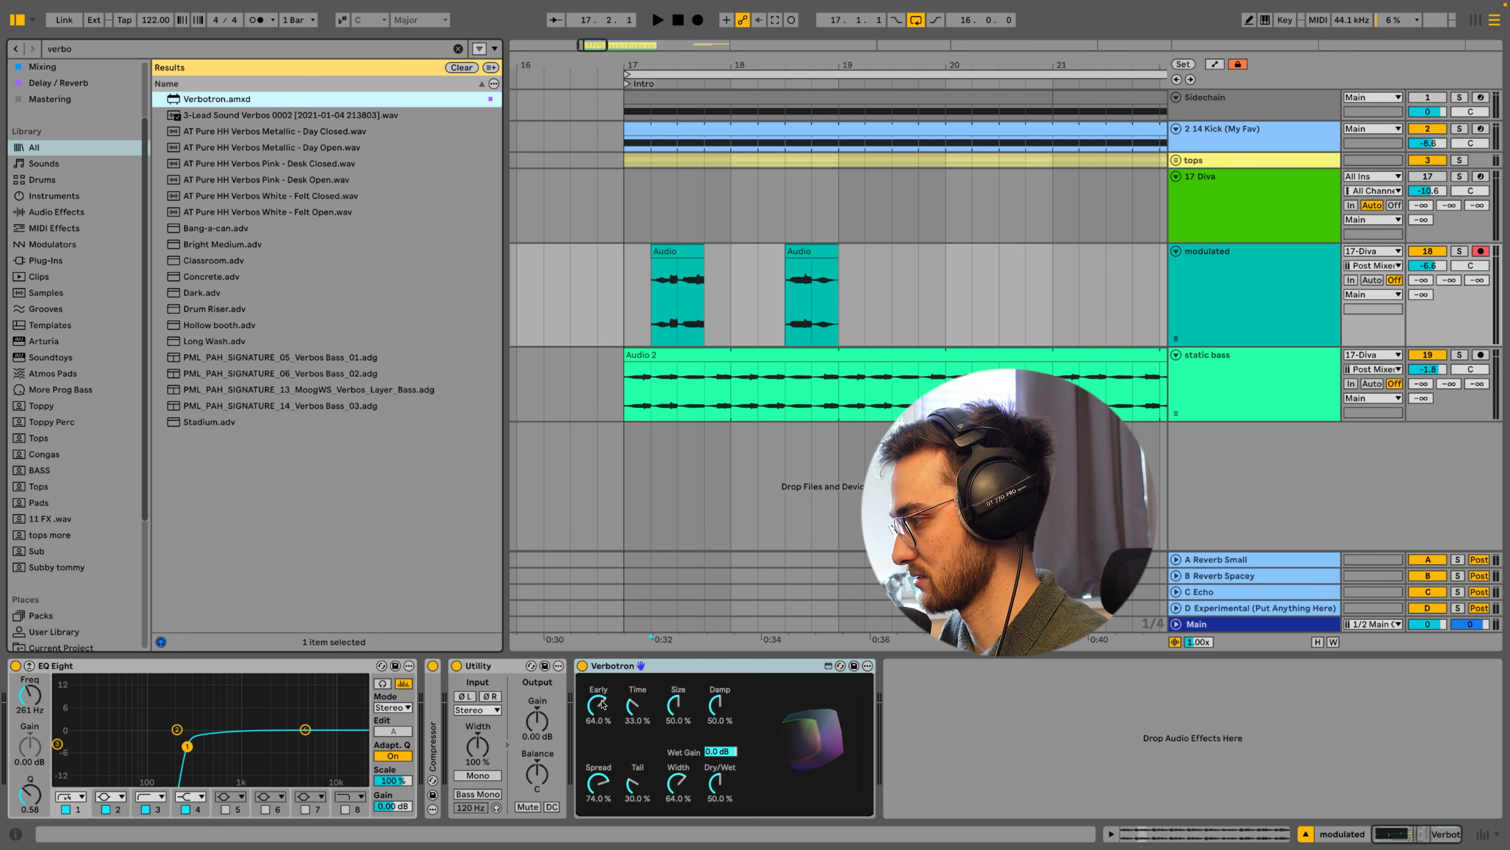
left_click(596, 707)
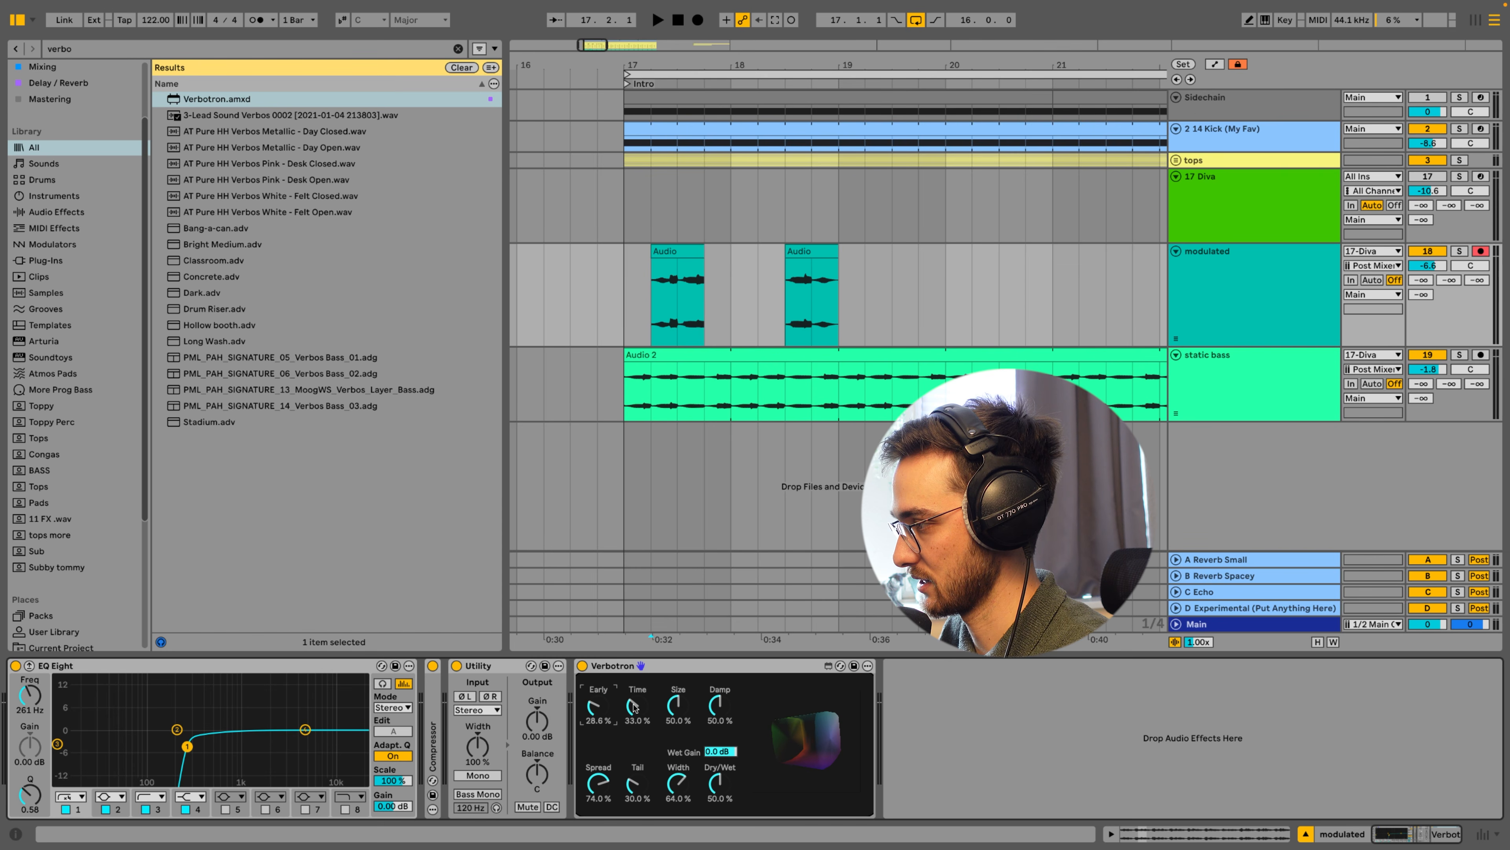
left_click_drag(718, 798, 718, 791)
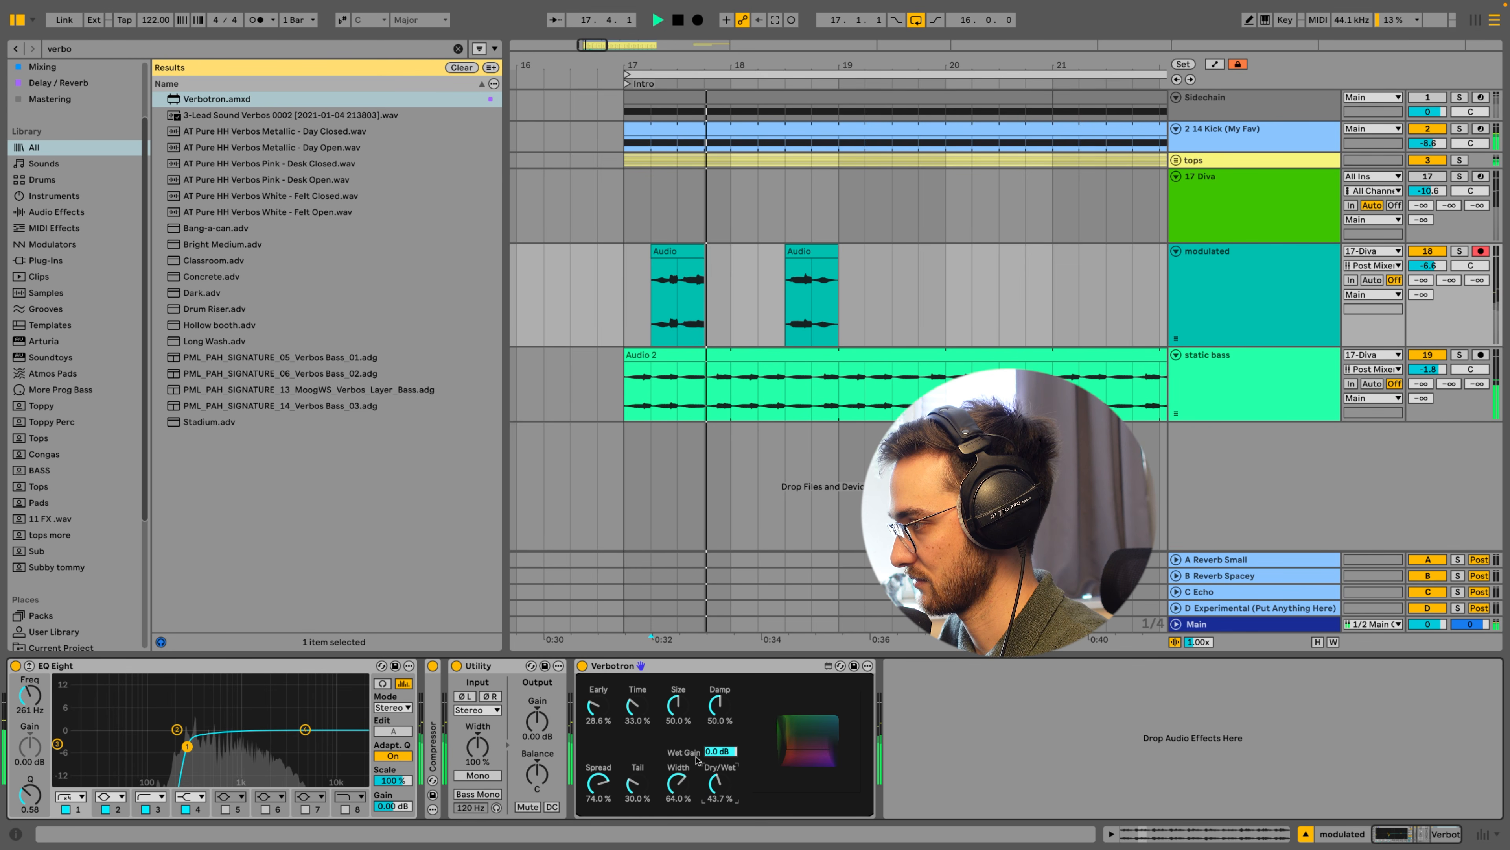
mouse_move(677, 707)
left_mouse_down()
mouse_move(678, 732)
mouse_move(648, 687)
mouse_move(648, 706)
left_mouse_up()
key("space")
key("space")
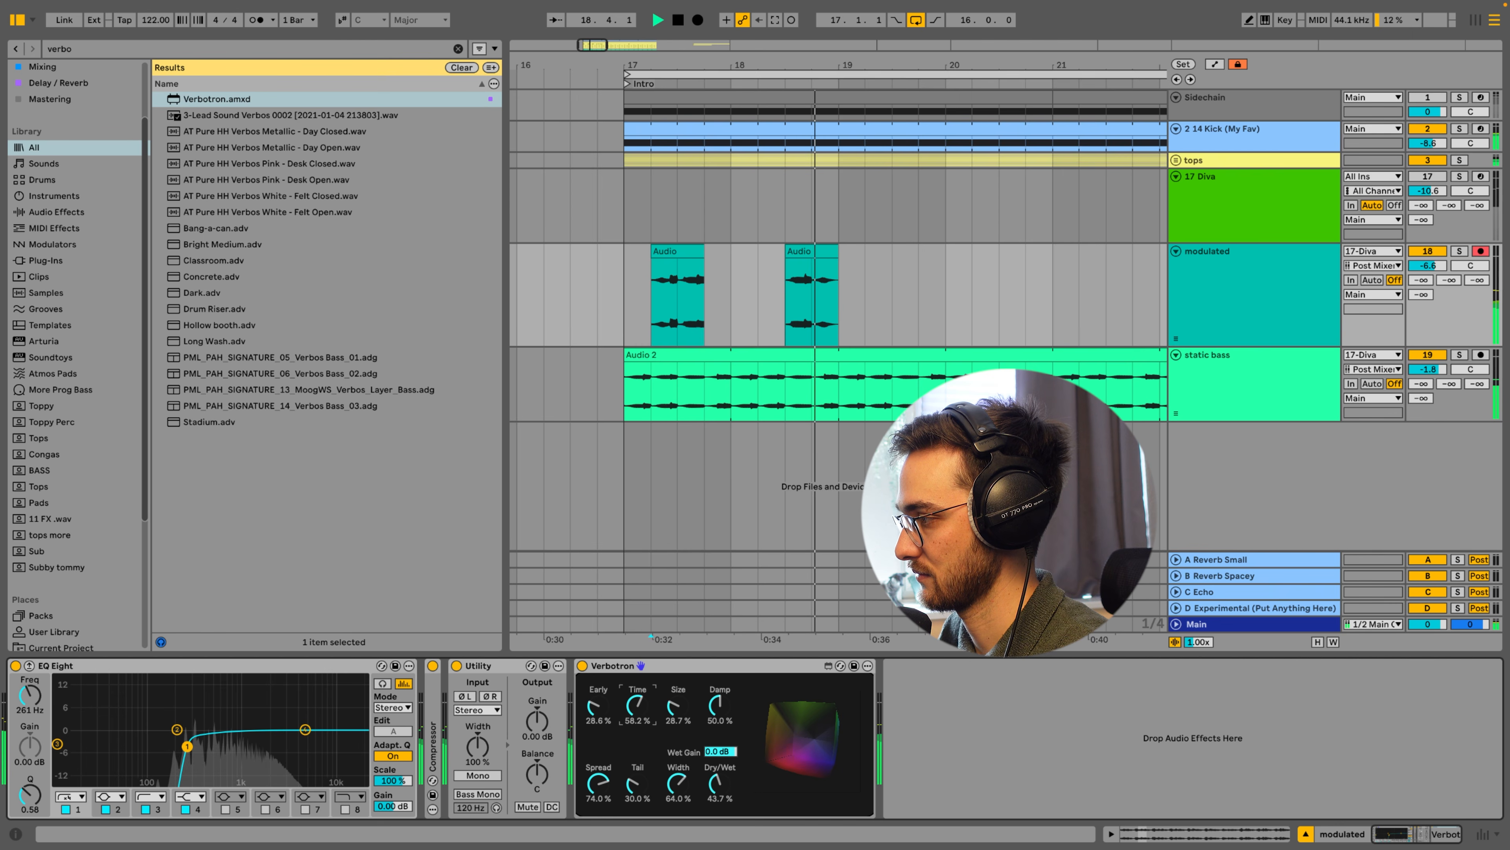
Search the whole library for "filter", add Filter Delay after Verbotron on the modulated track, and start playback
left_click(133, 66)
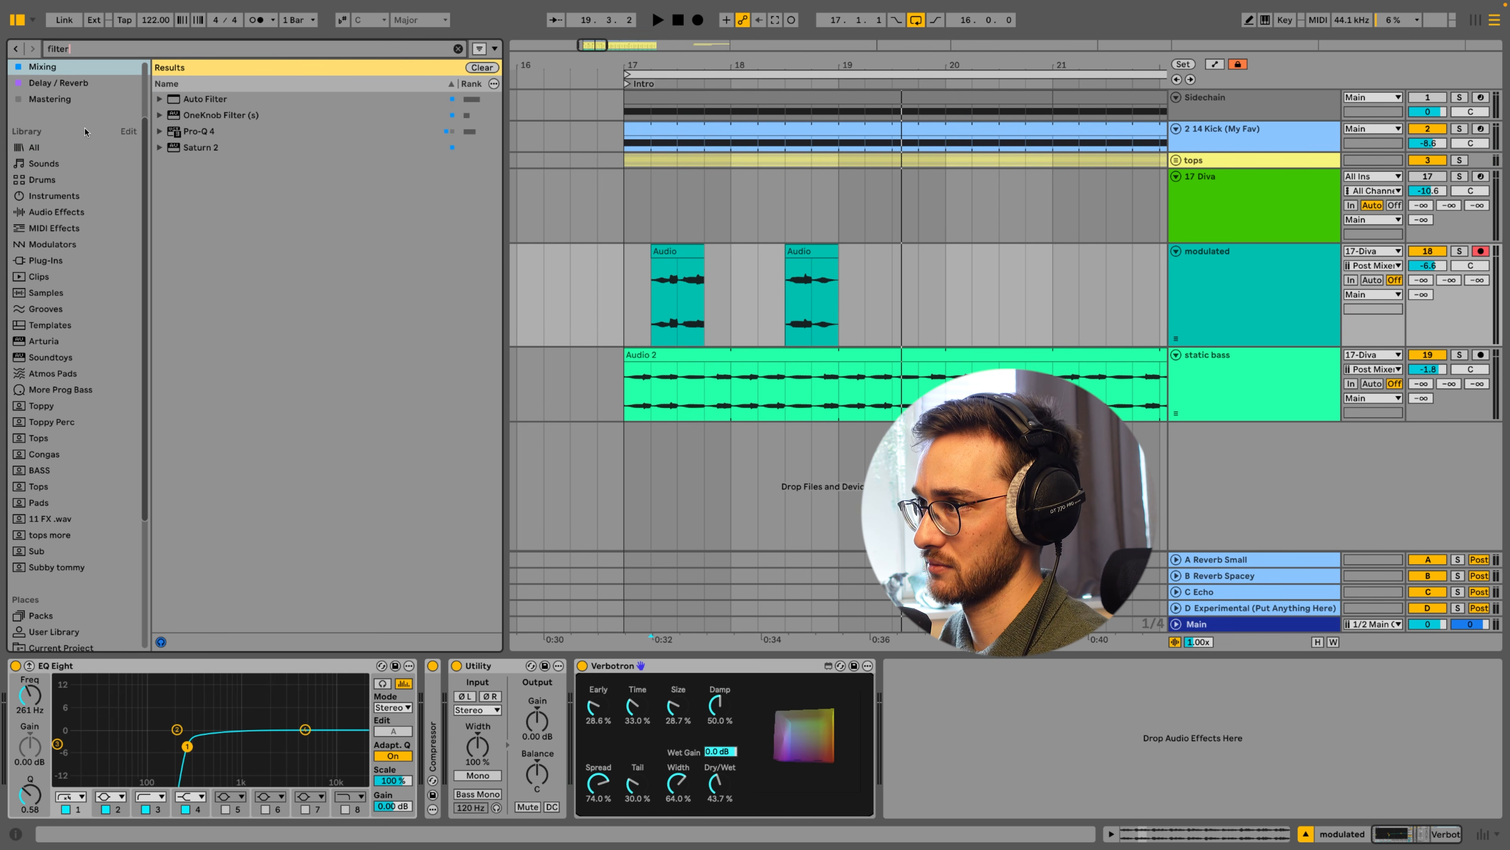
left_click(58, 147)
double_click(208, 115)
key("space")
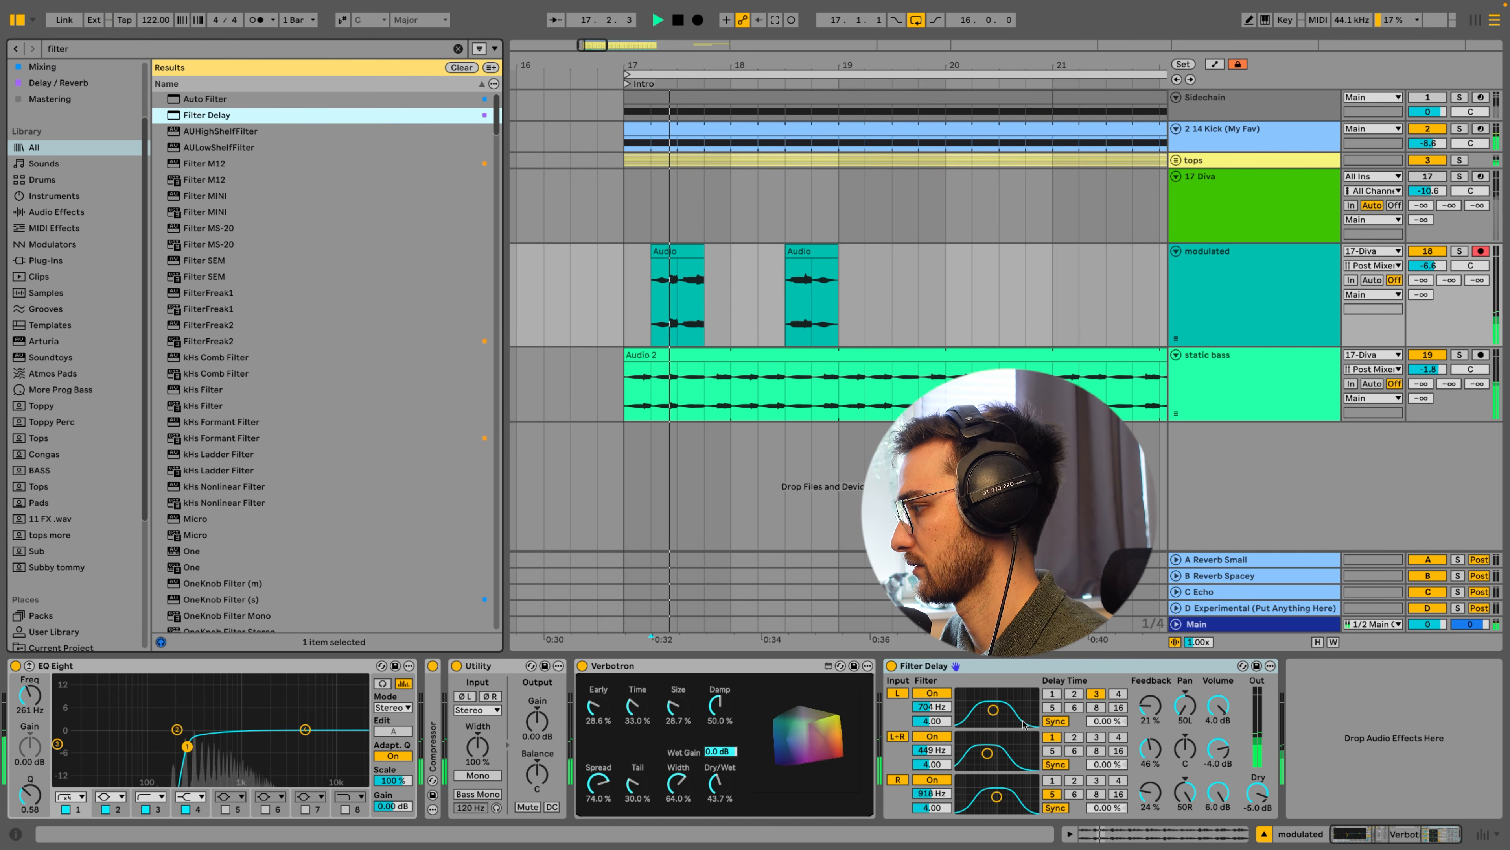
Tune Filter Delay's bands to 981 Hz, 611 Hz and 1.80 kHz, with outer feedback at 48% and 42% and pans at 15L and 11R, and audition it
mouse_move(997, 710)
left_mouse_down()
mouse_move(1011, 715)
mouse_move(989, 756)
mouse_move(1006, 795)
mouse_move(992, 757)
mouse_move(1003, 715)
left_mouse_up()
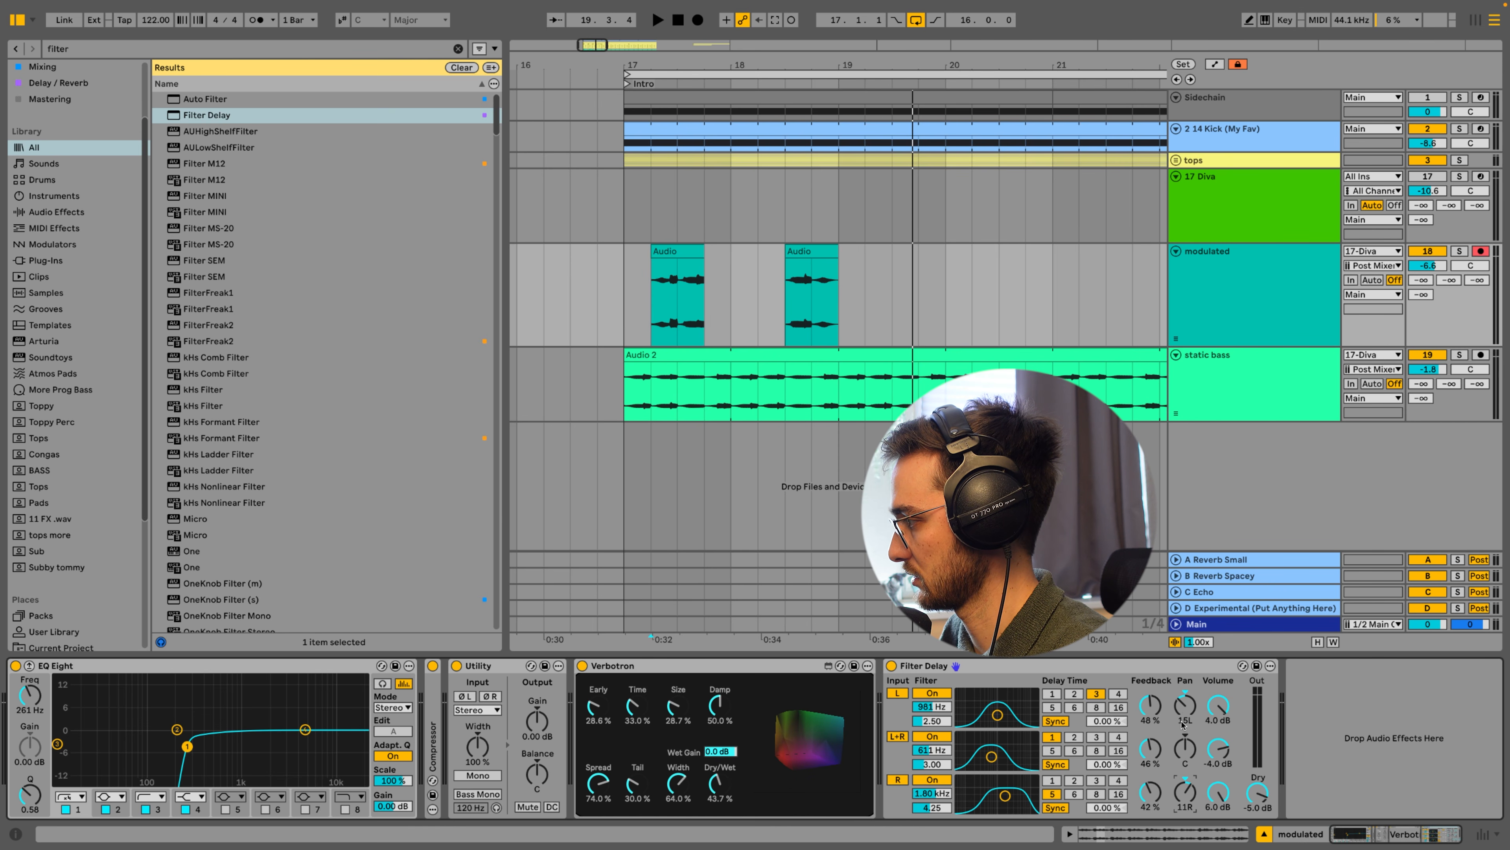
key("space")
left_click(695, 251)
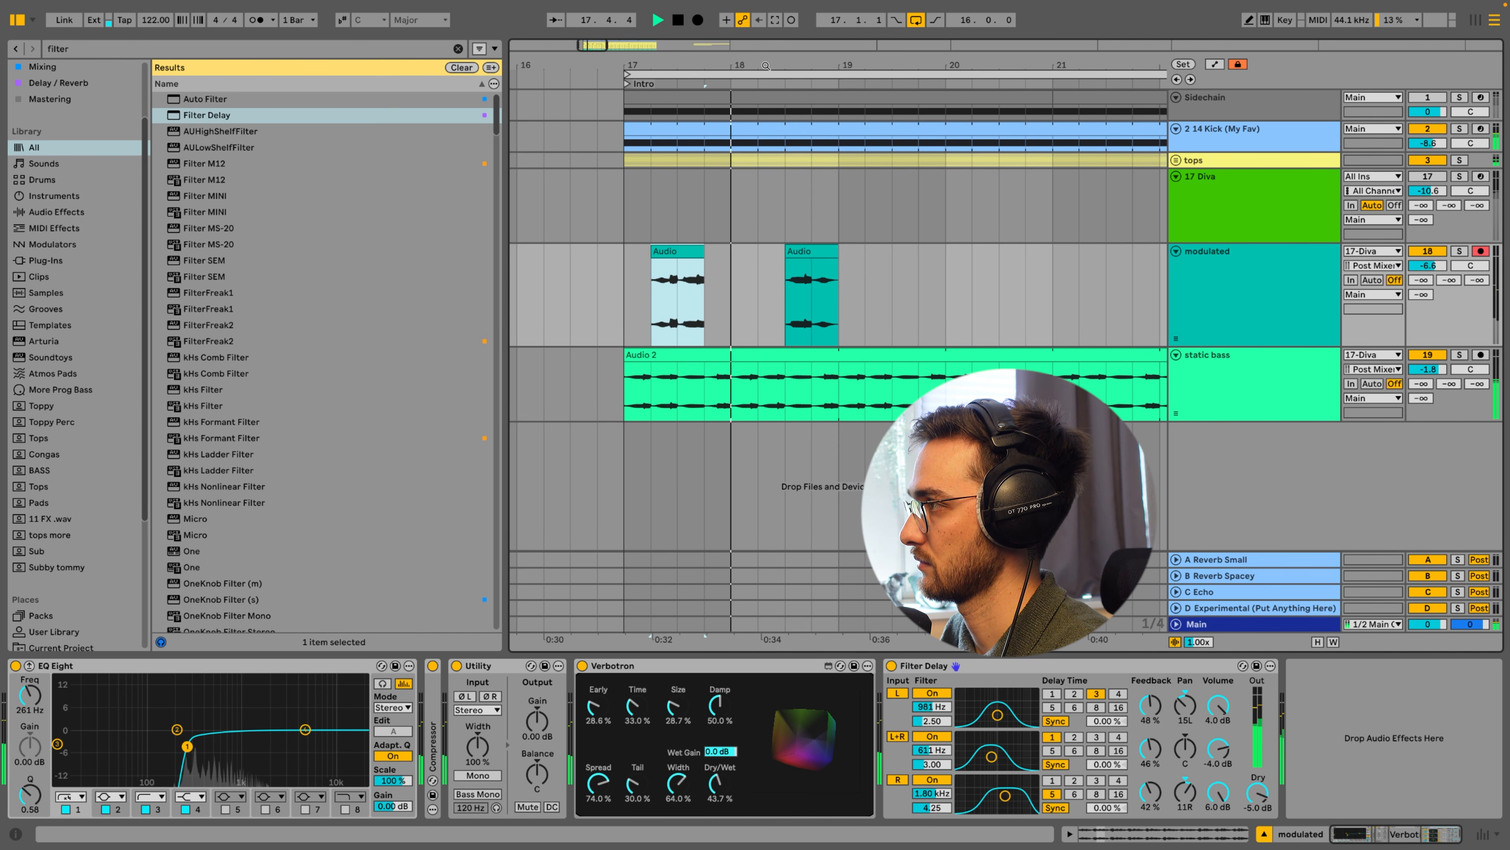
left_click_drag(763, 69, 703, 68)
left_click(731, 251)
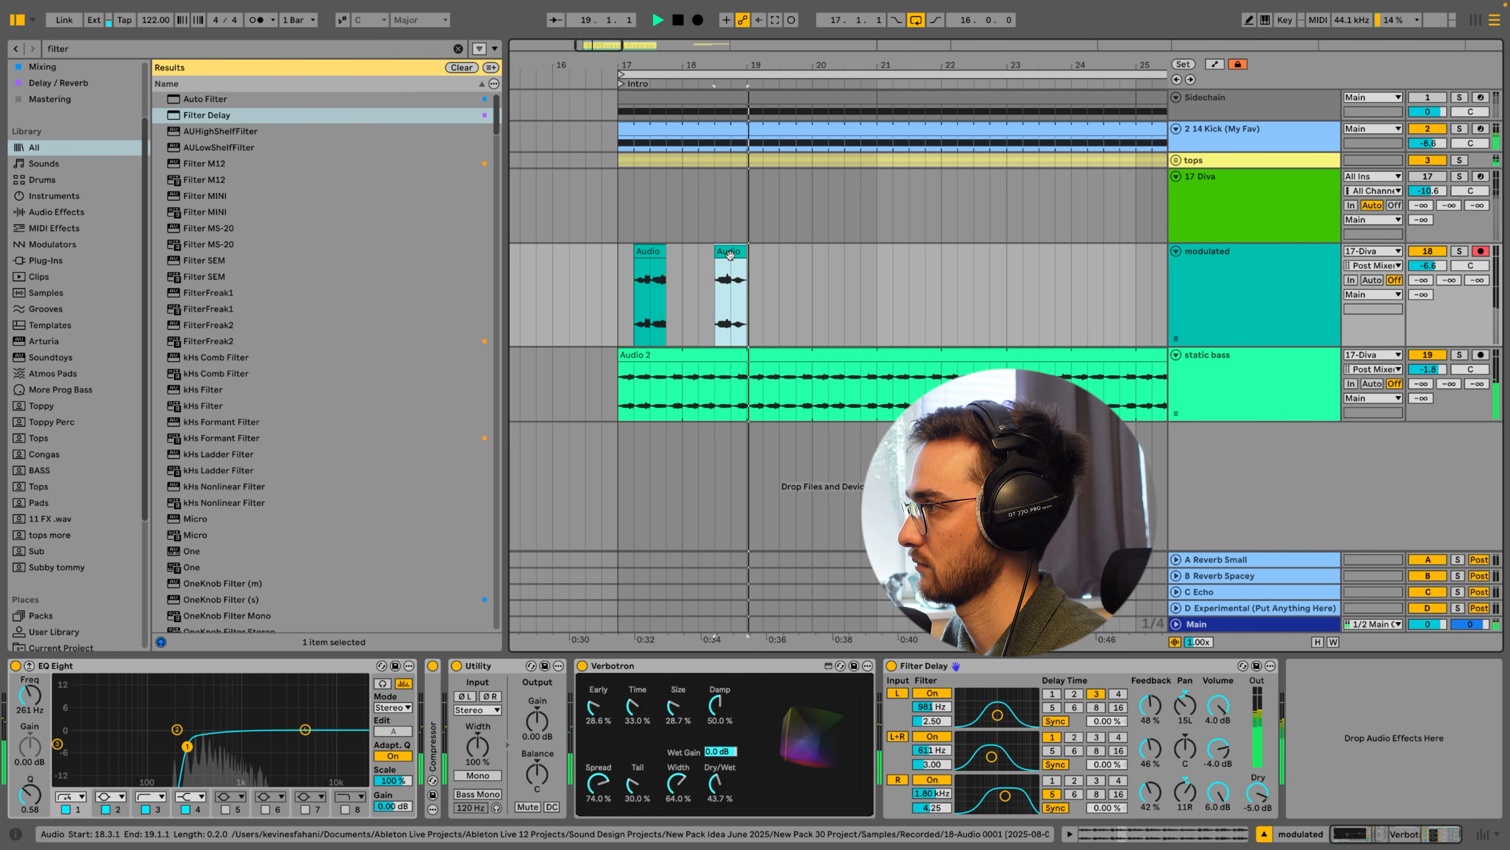
Insert a new audio track below the modulated track and set its input to modulated
left_click(1236, 269)
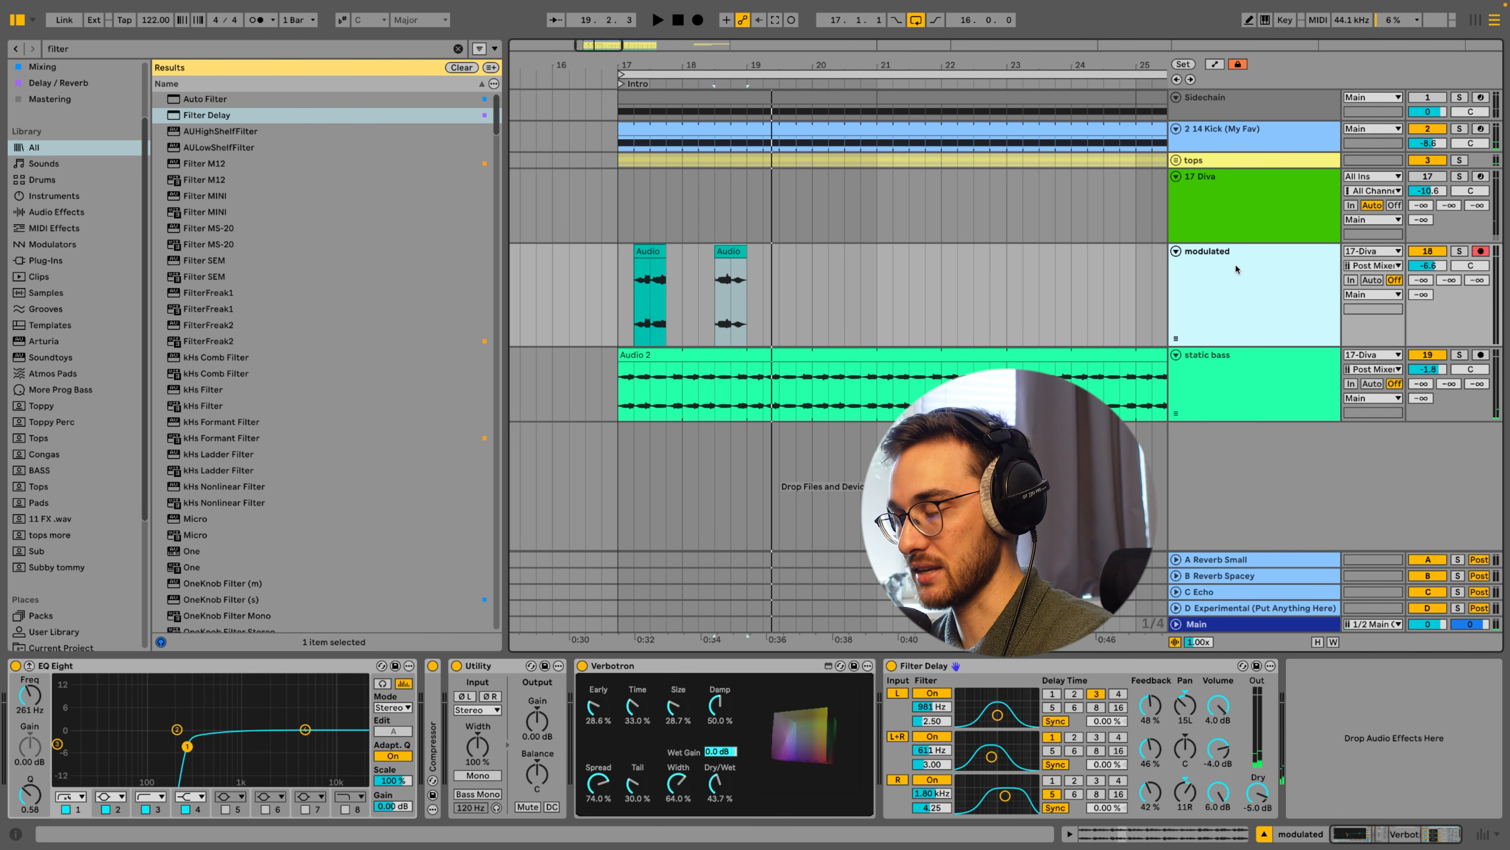
key("ctrl+t")
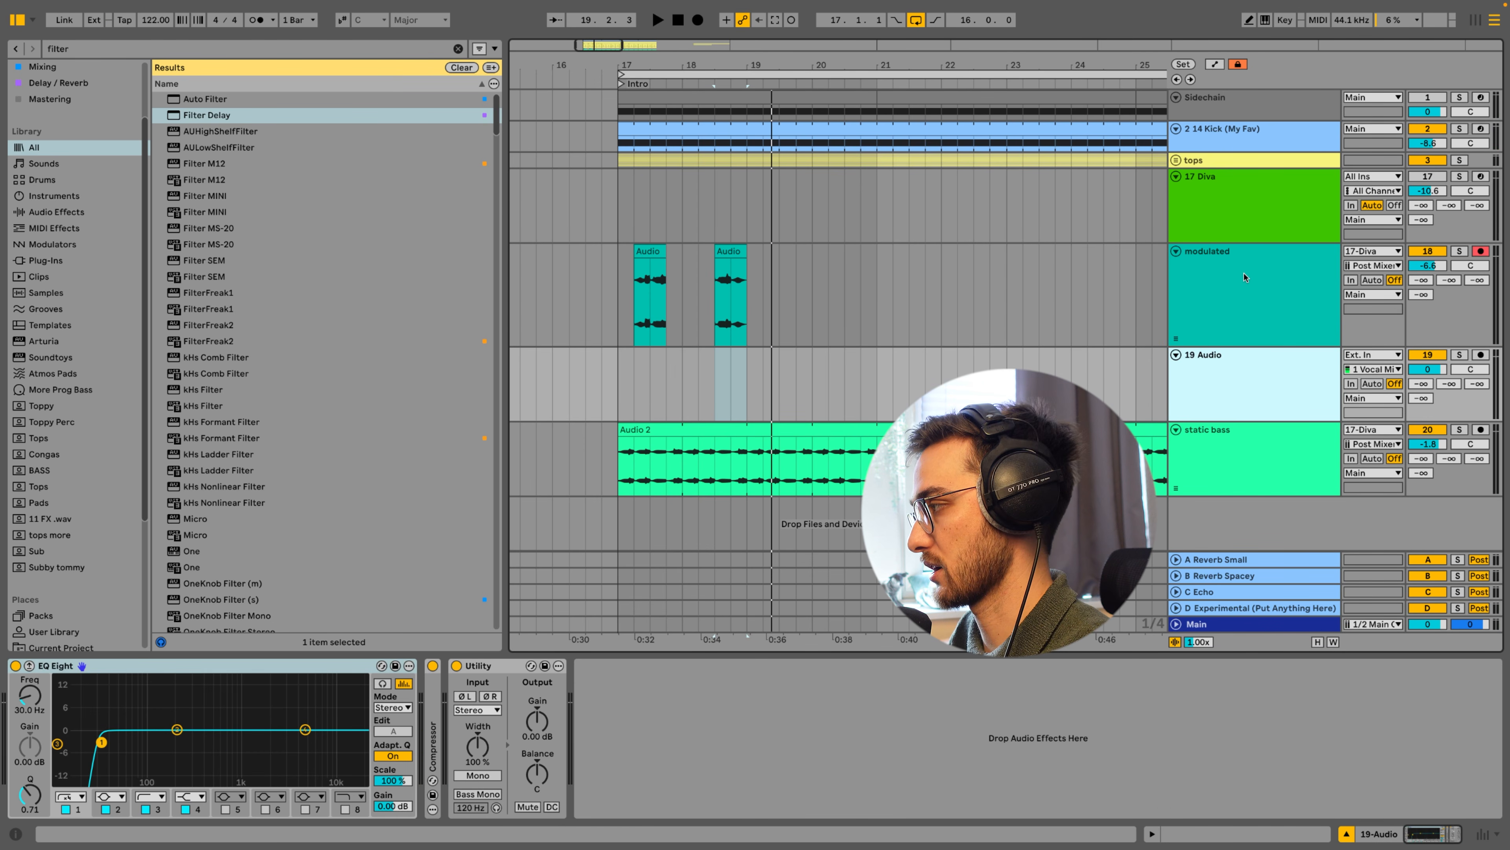
left_click(1363, 358)
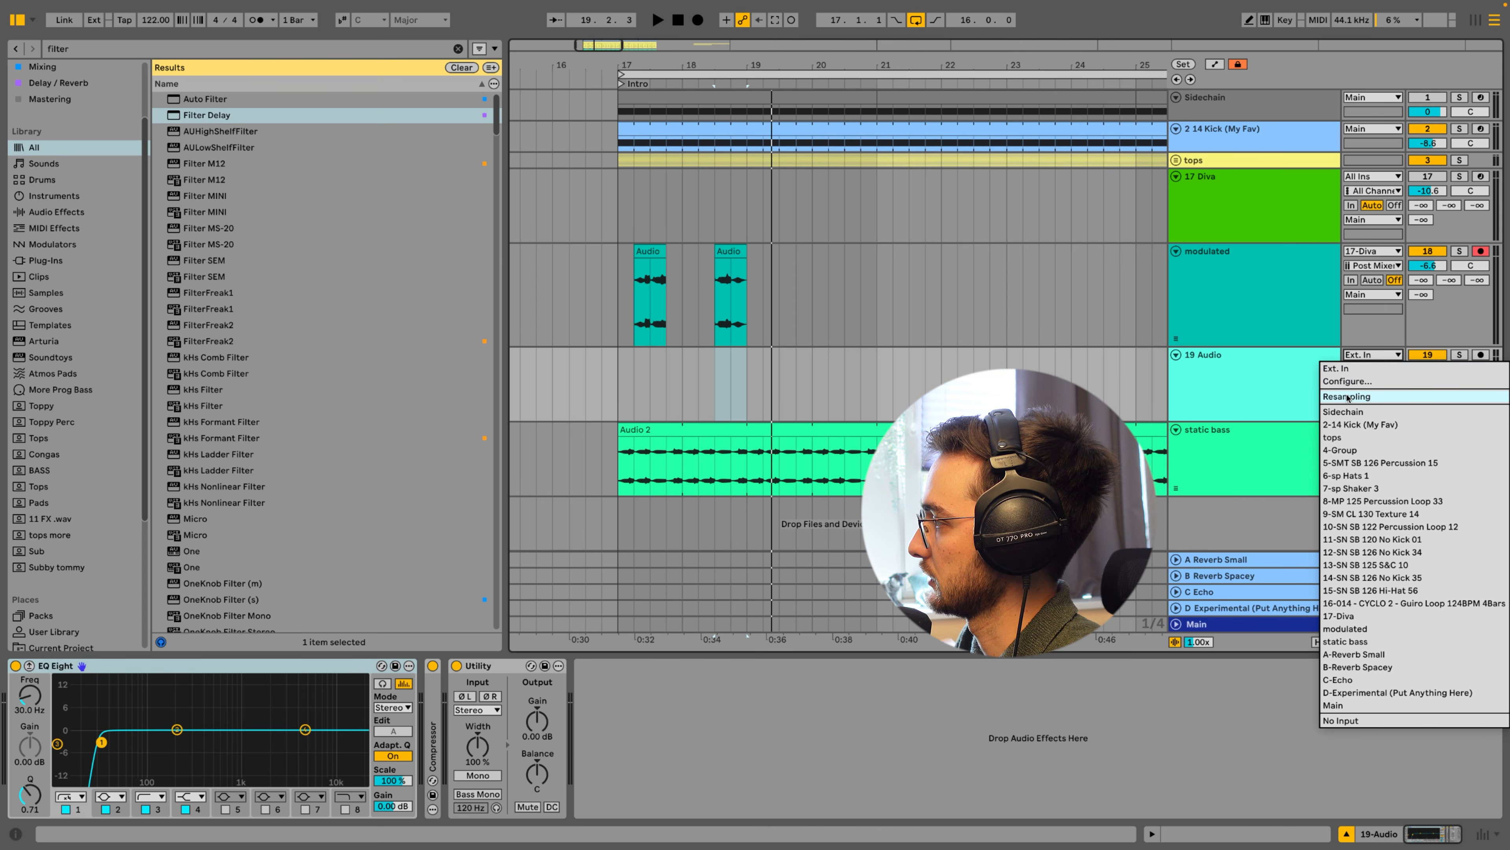
left_click(1345, 628)
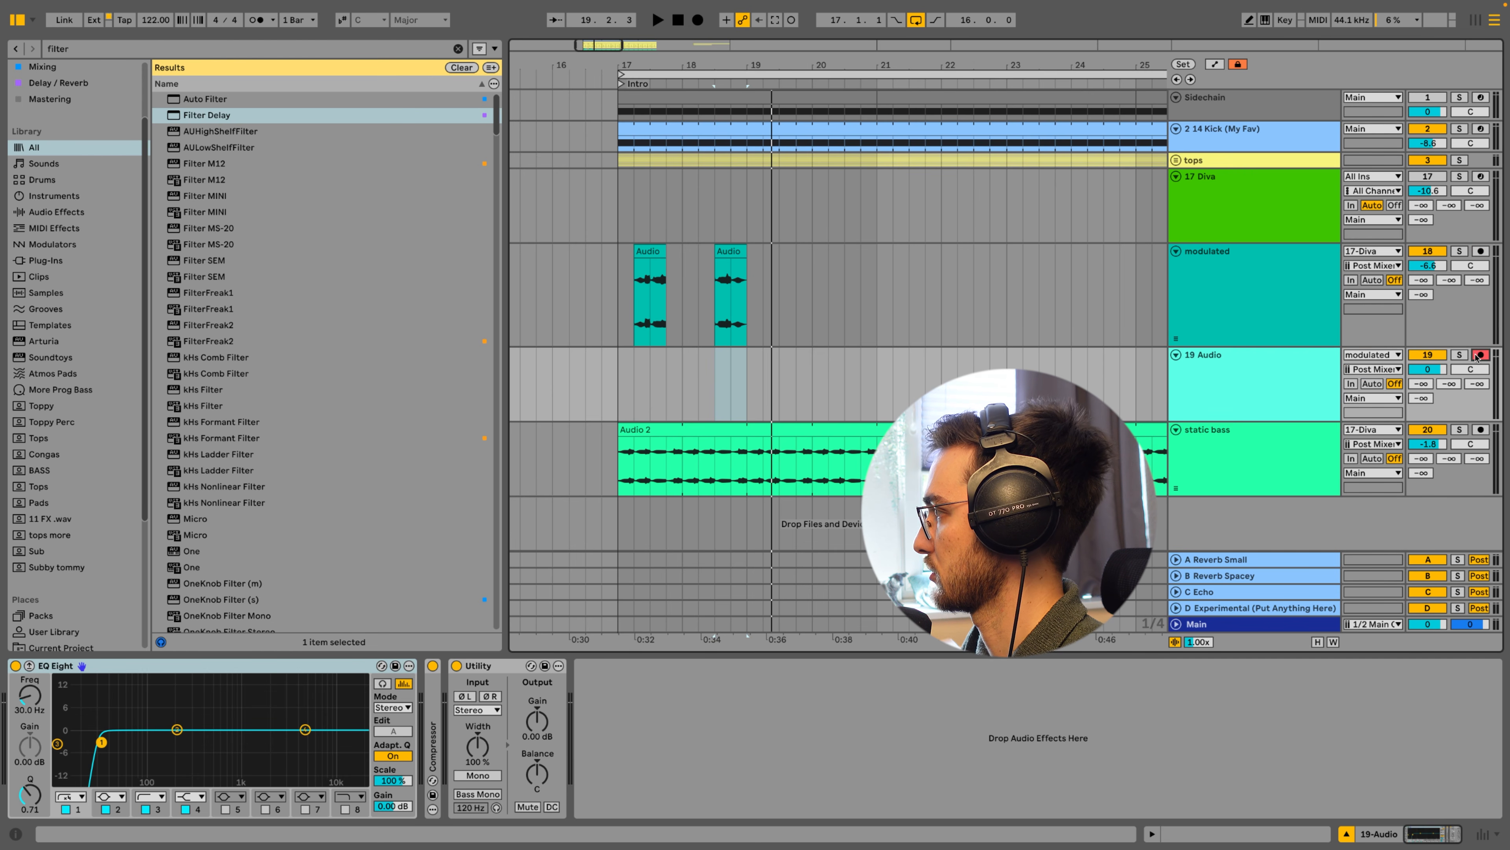
Record the processed stabs onto 19 Audio from 17.1.1 and mute the modulated track
left_click(646, 351)
left_click(697, 21)
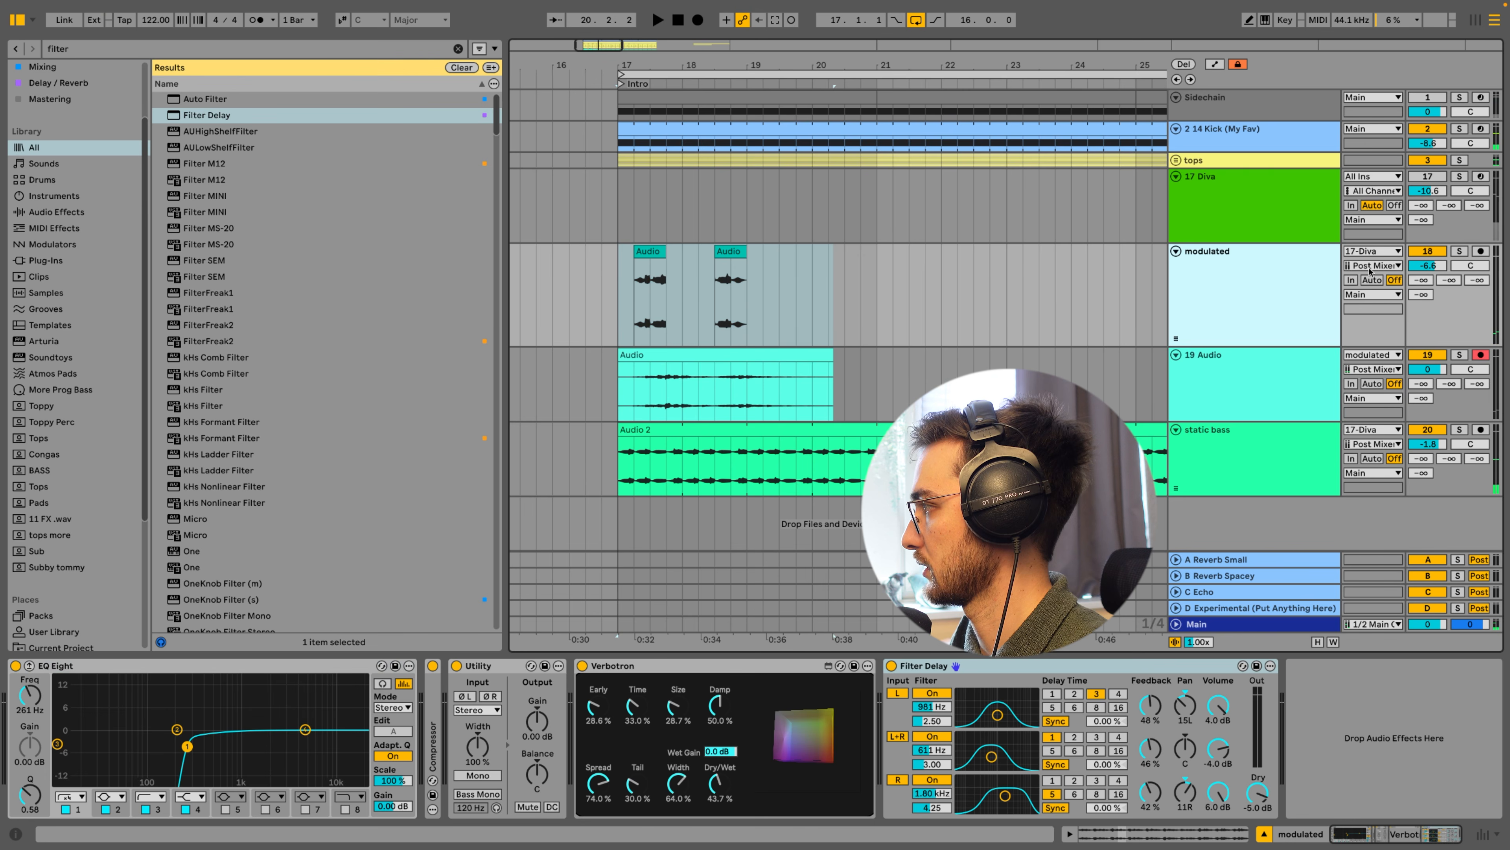
left_click(1428, 251)
left_click(1223, 388)
left_click_drag(1223, 420, 1223, 463)
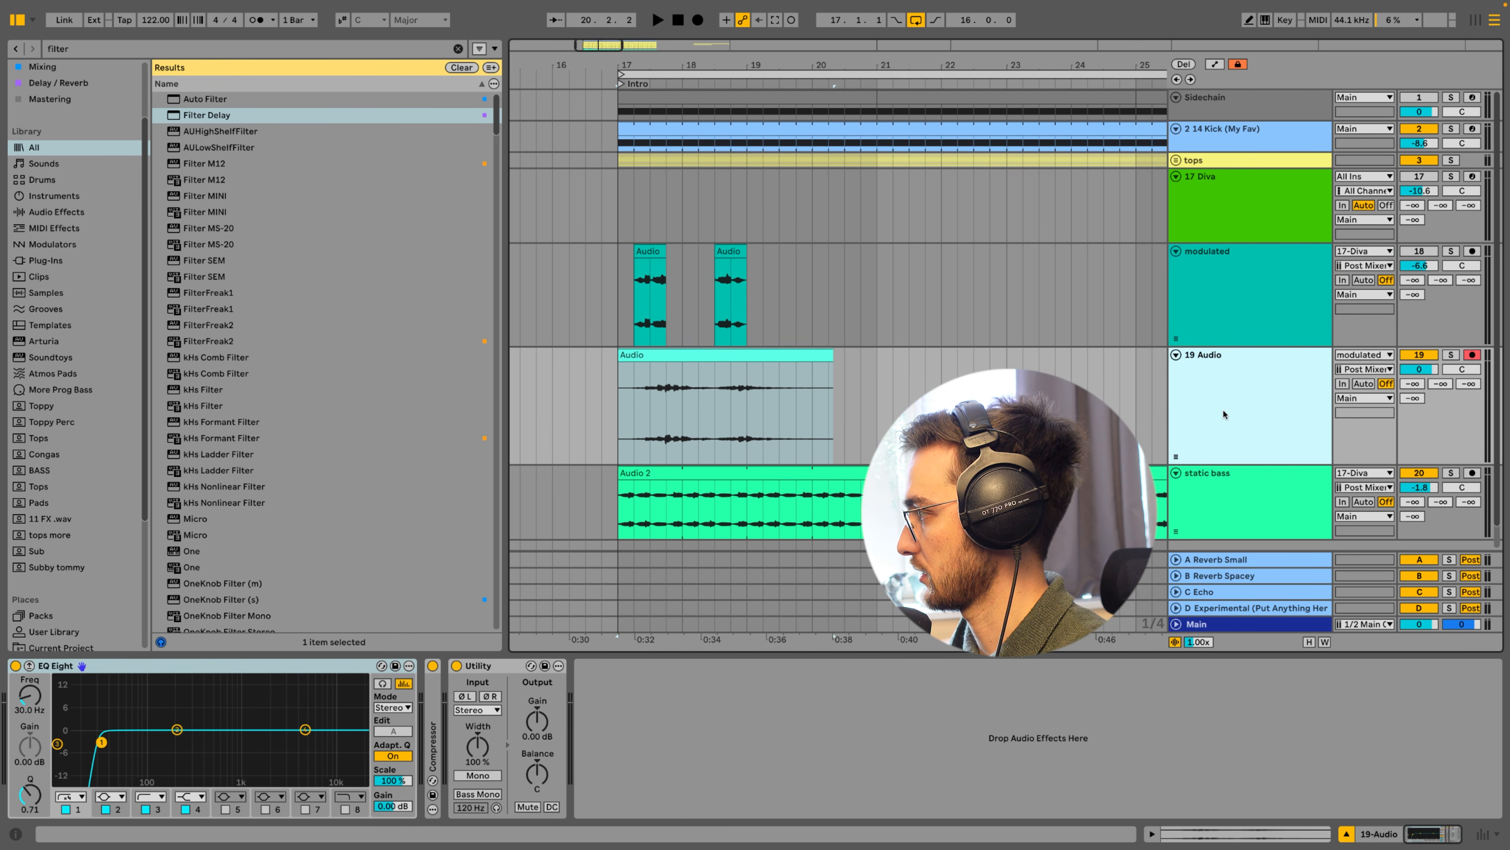
Open the recorded clip on 19 Audio and set its sample grid to a fixed 1/8
left_click(771, 354)
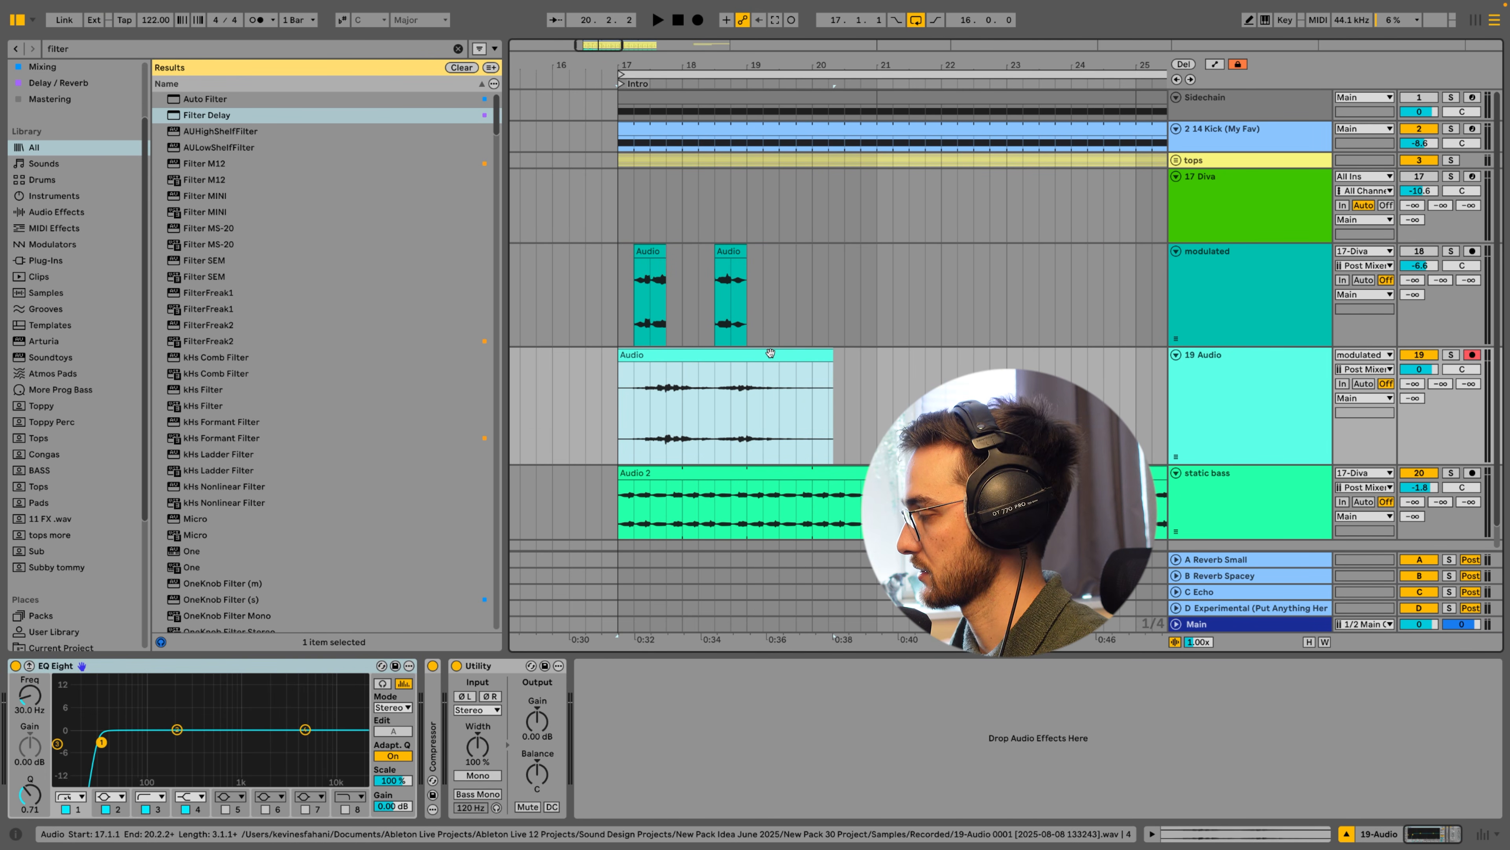
double_click(774, 354)
left_click(658, 474)
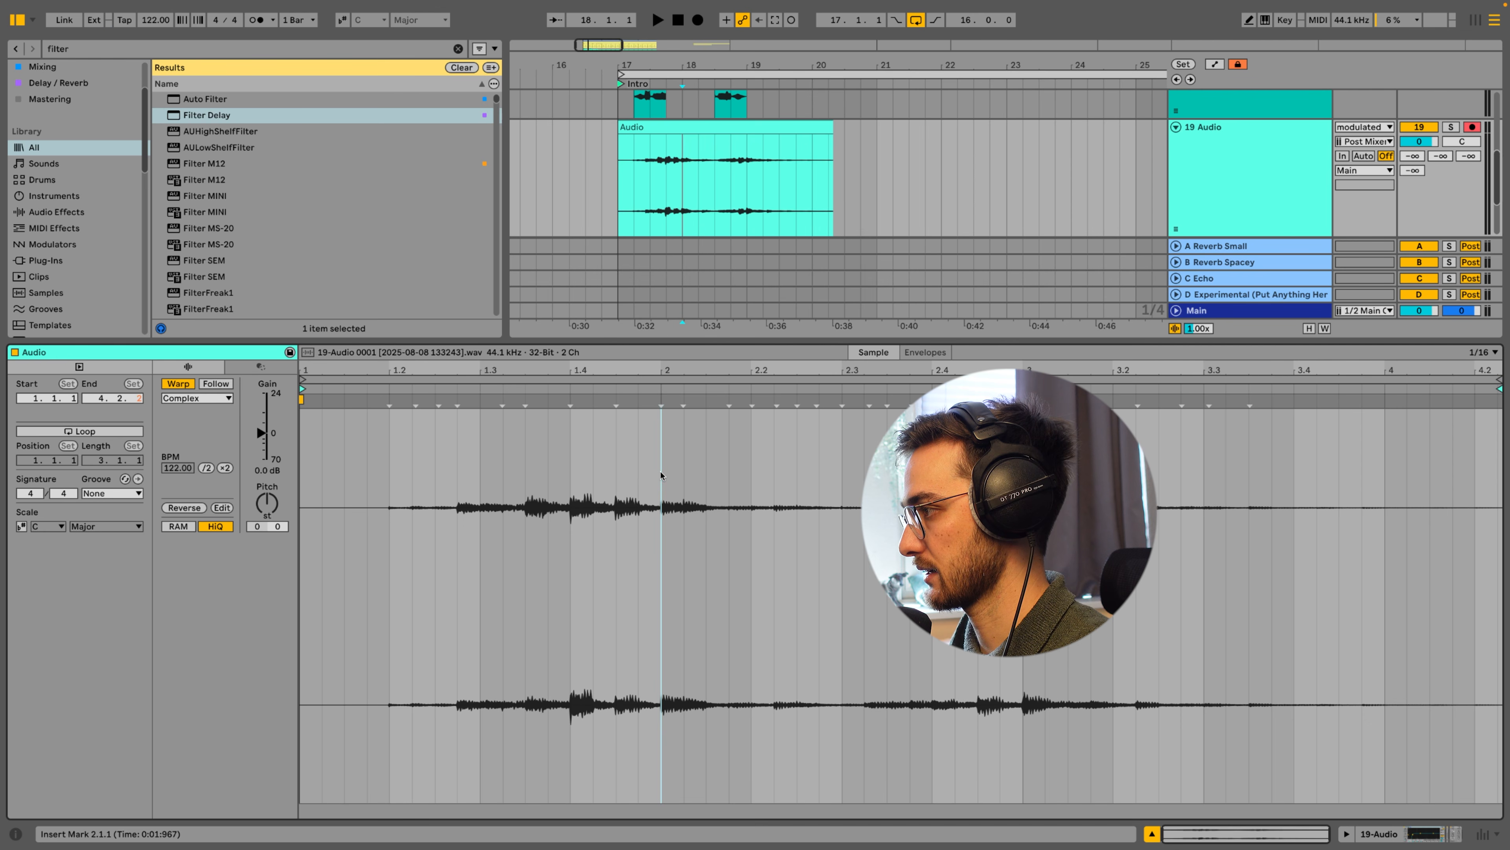
mouse_move(660, 475)
left_mouse_down()
mouse_move(840, 476)
mouse_move(661, 475)
left_mouse_up()
left_click(662, 476)
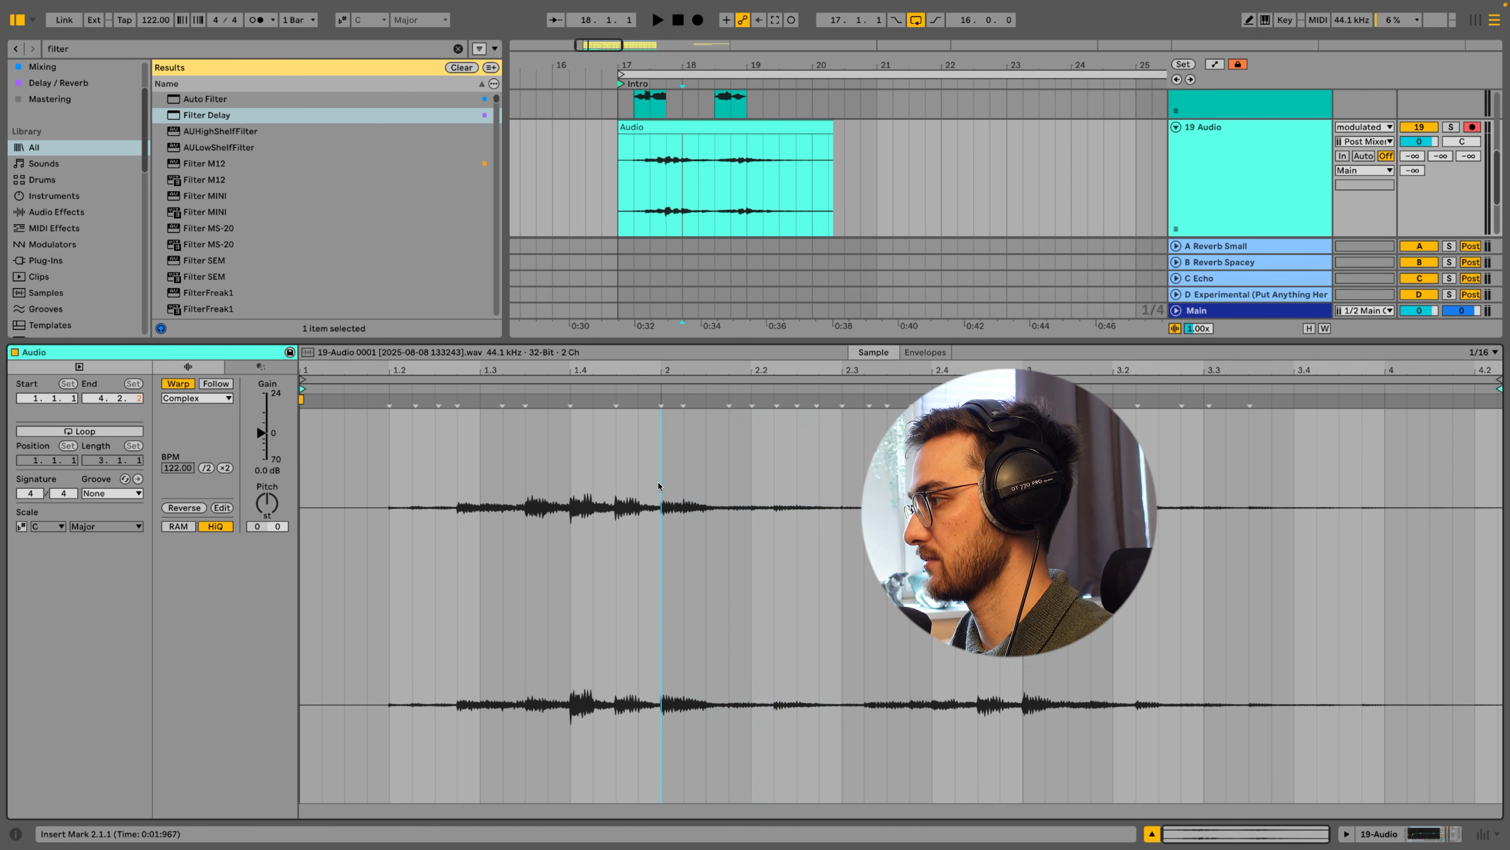
right_click(669, 484)
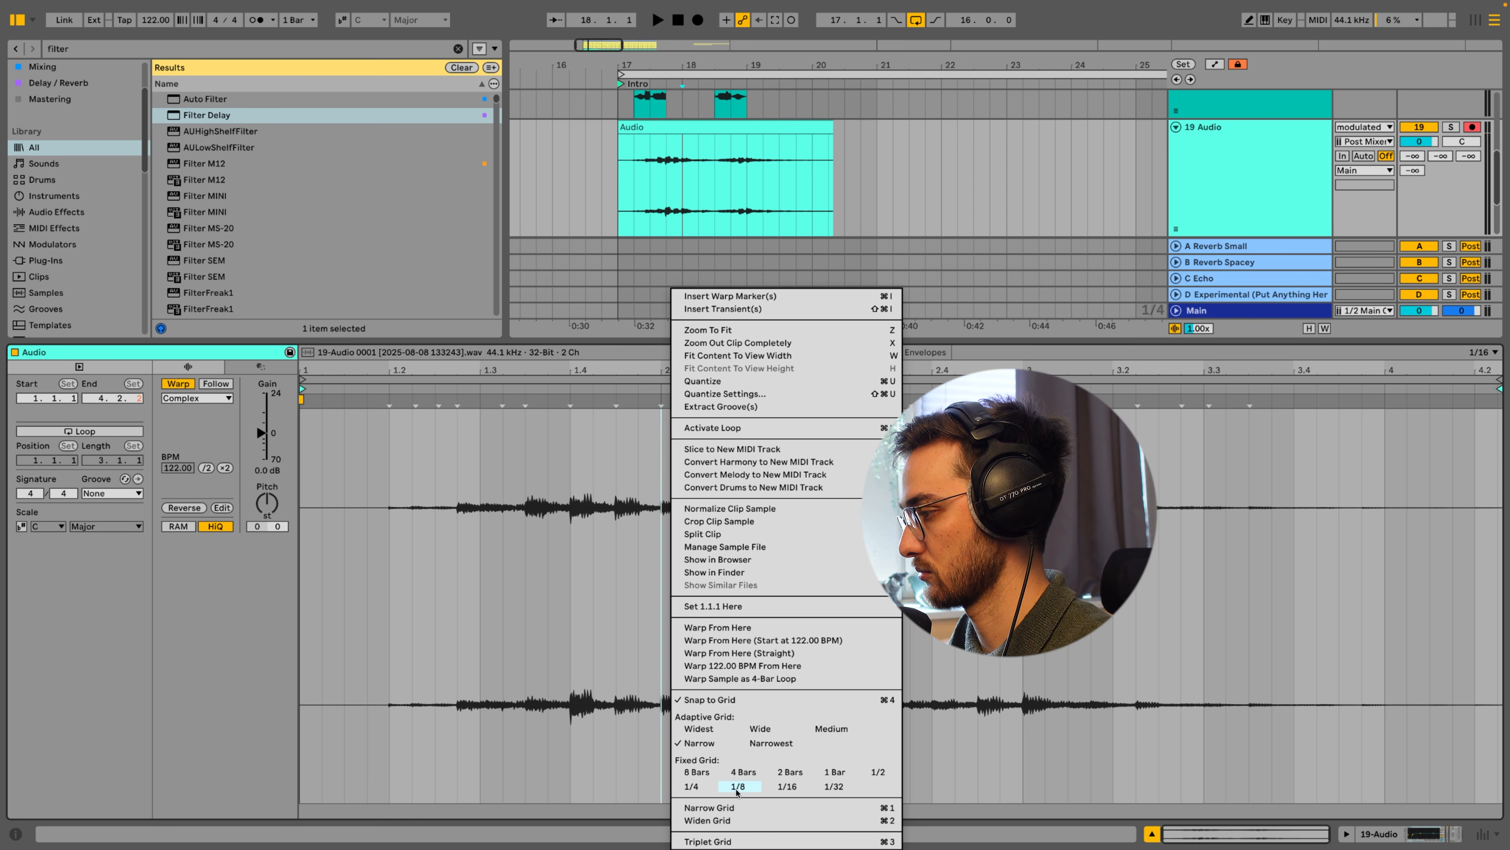
left_click(739, 786)
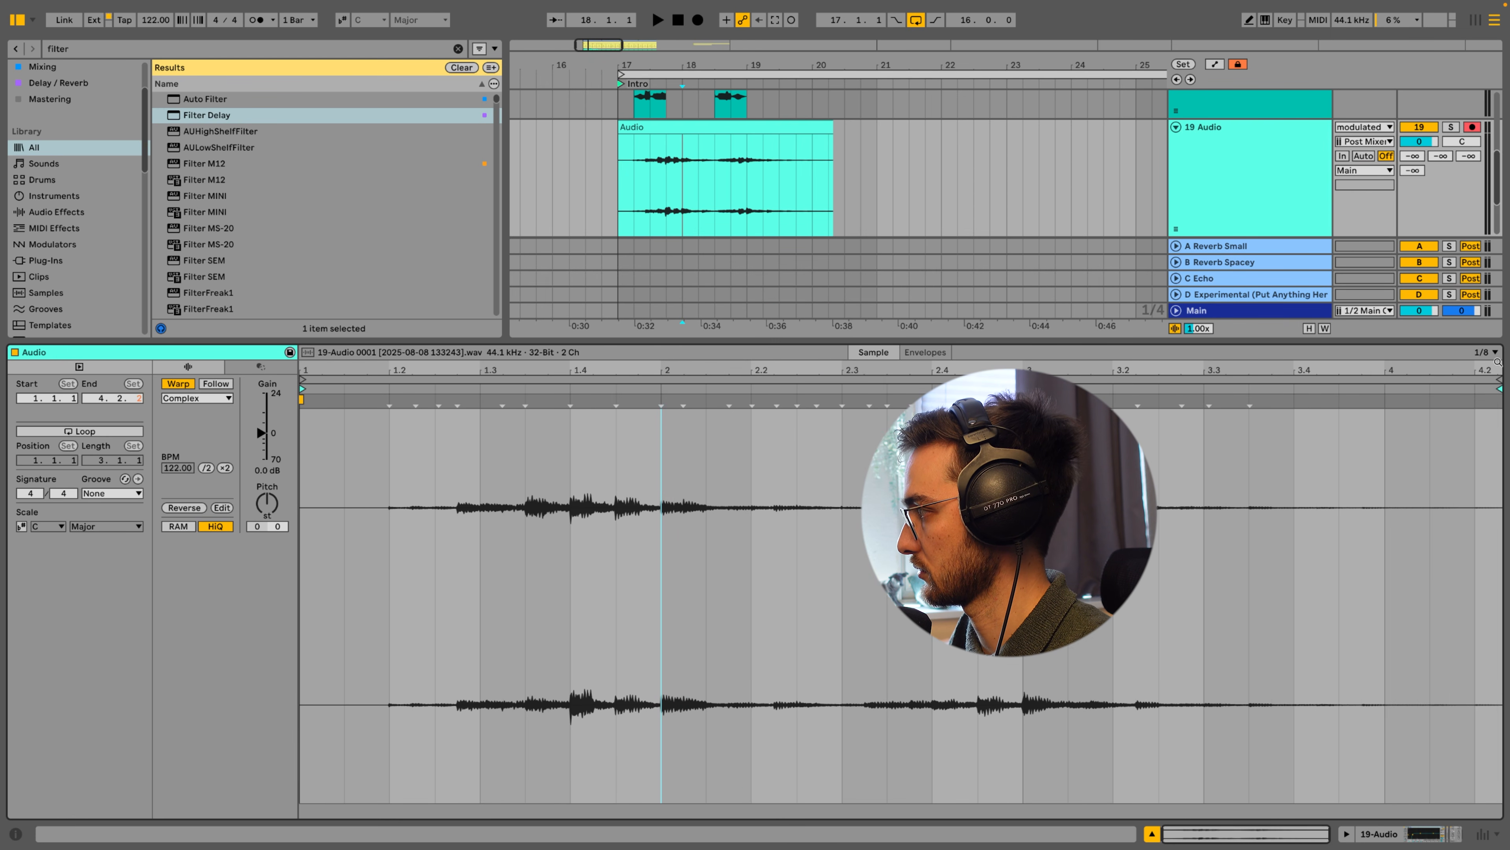
left_click(1487, 354)
left_click(1118, 512)
Loop the recorded clip's section from 2.1.1 to 2.3.1, play it, and shorten the loop length to 0.1.2
left_click_drag(694, 489, 731, 497)
left_click_drag(663, 490, 834, 504)
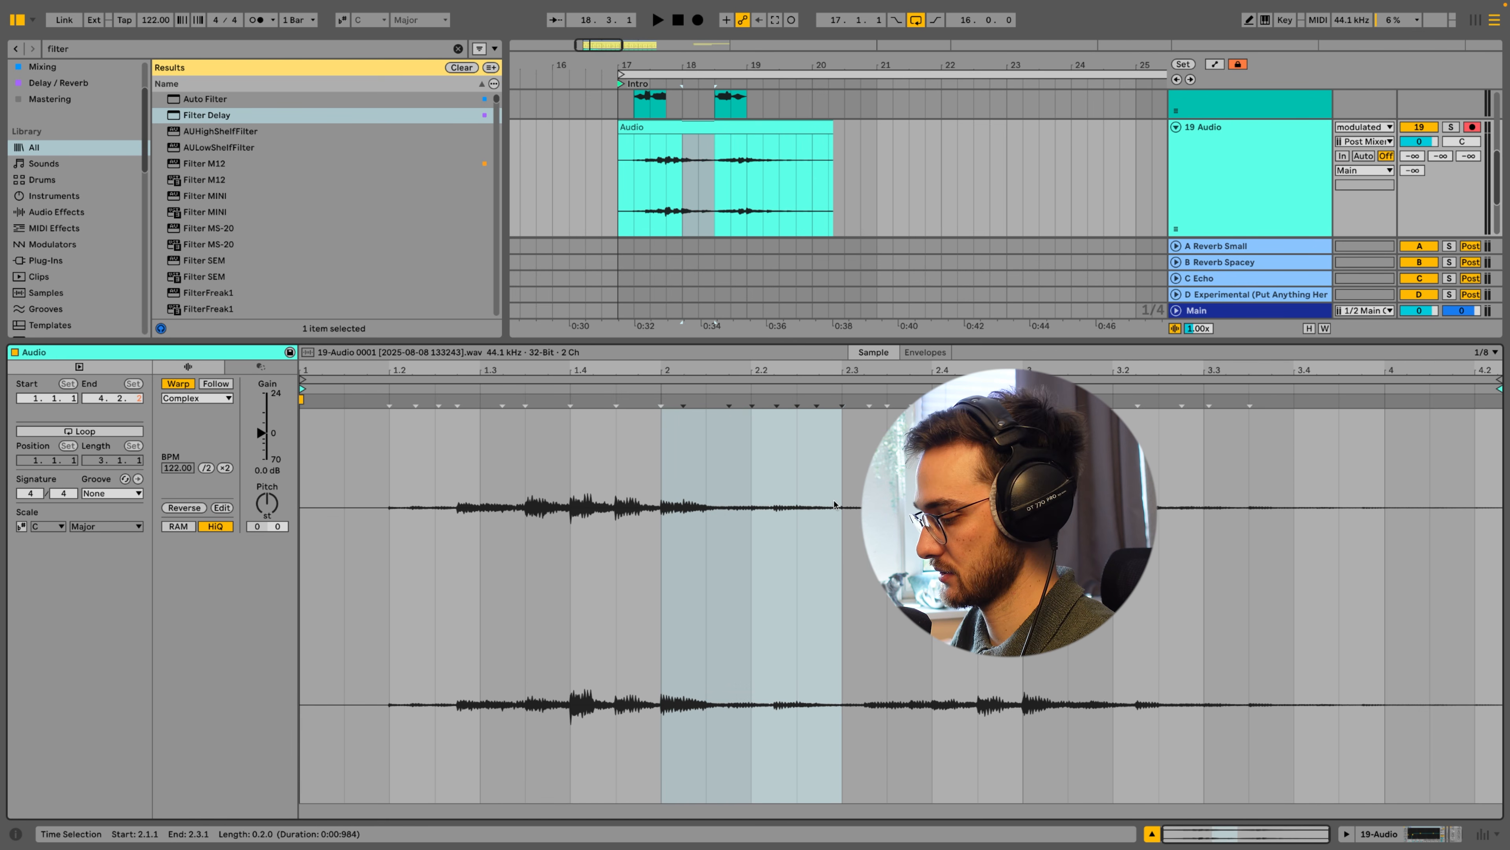
key("super+l")
key("space")
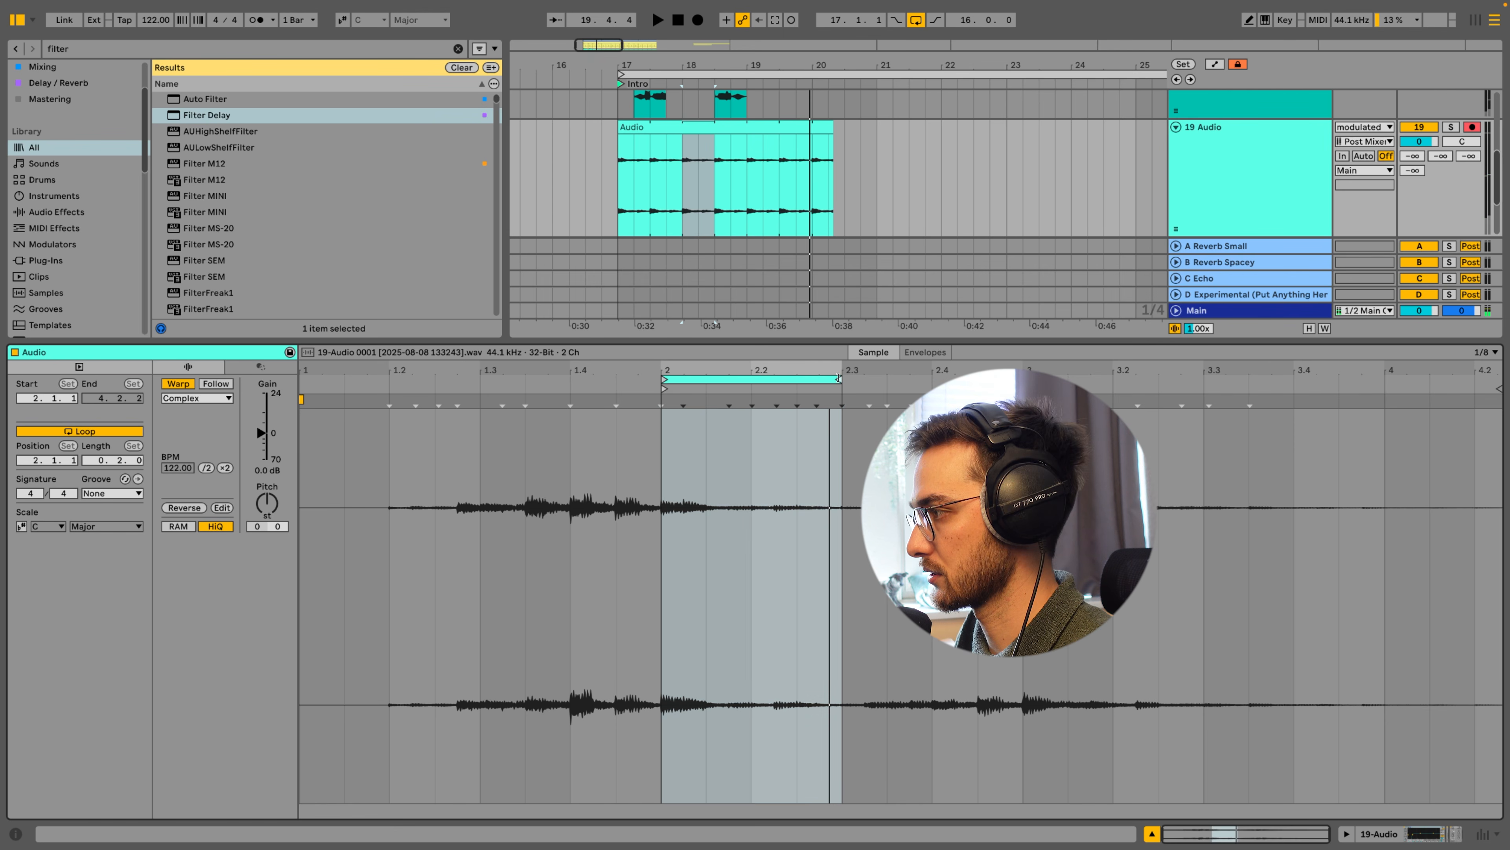
left_click_drag(838, 378, 794, 378)
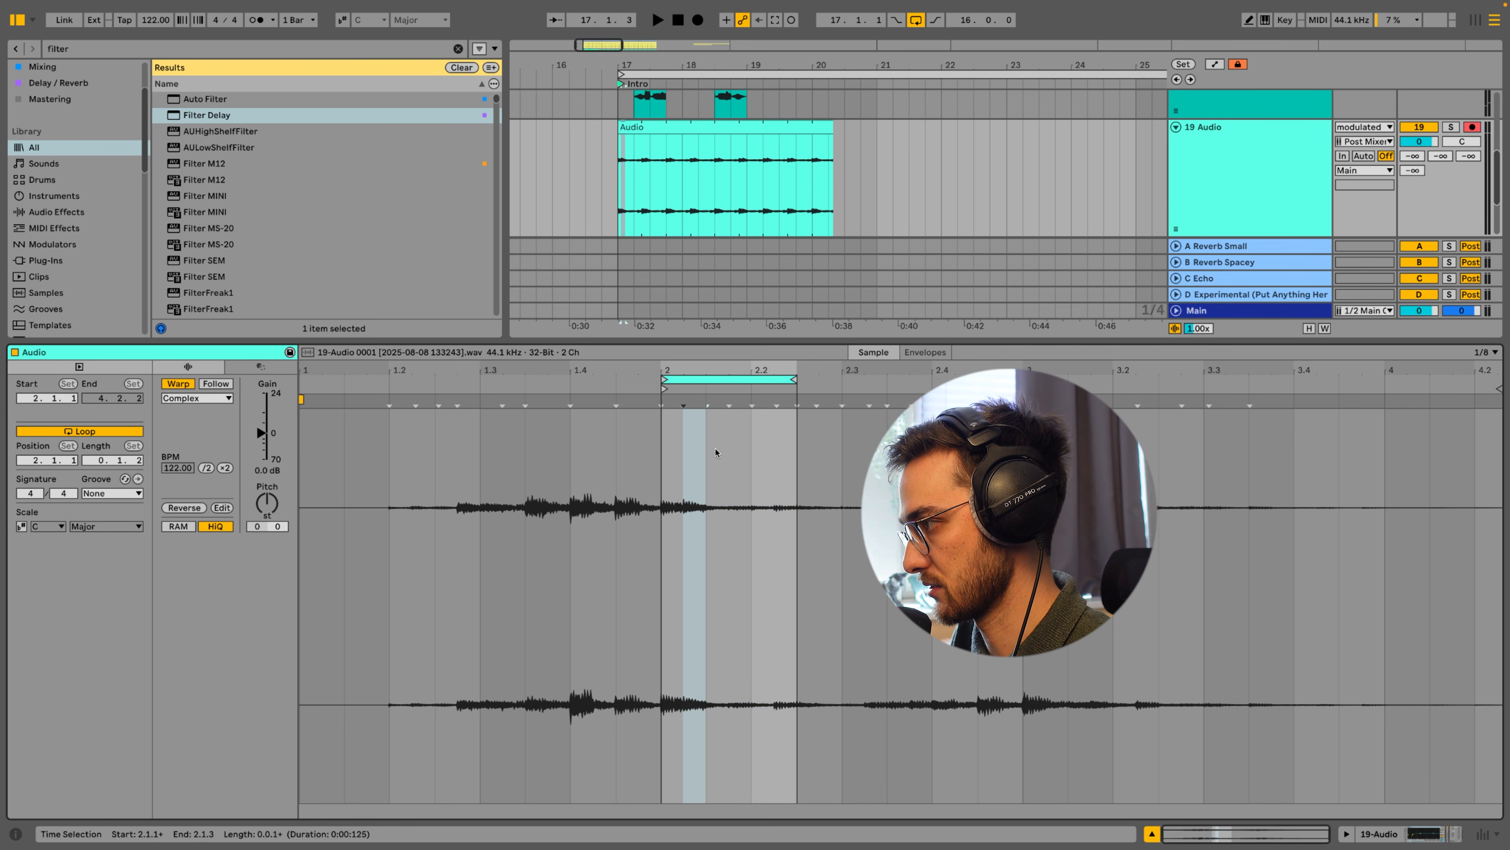
left_click(665, 462)
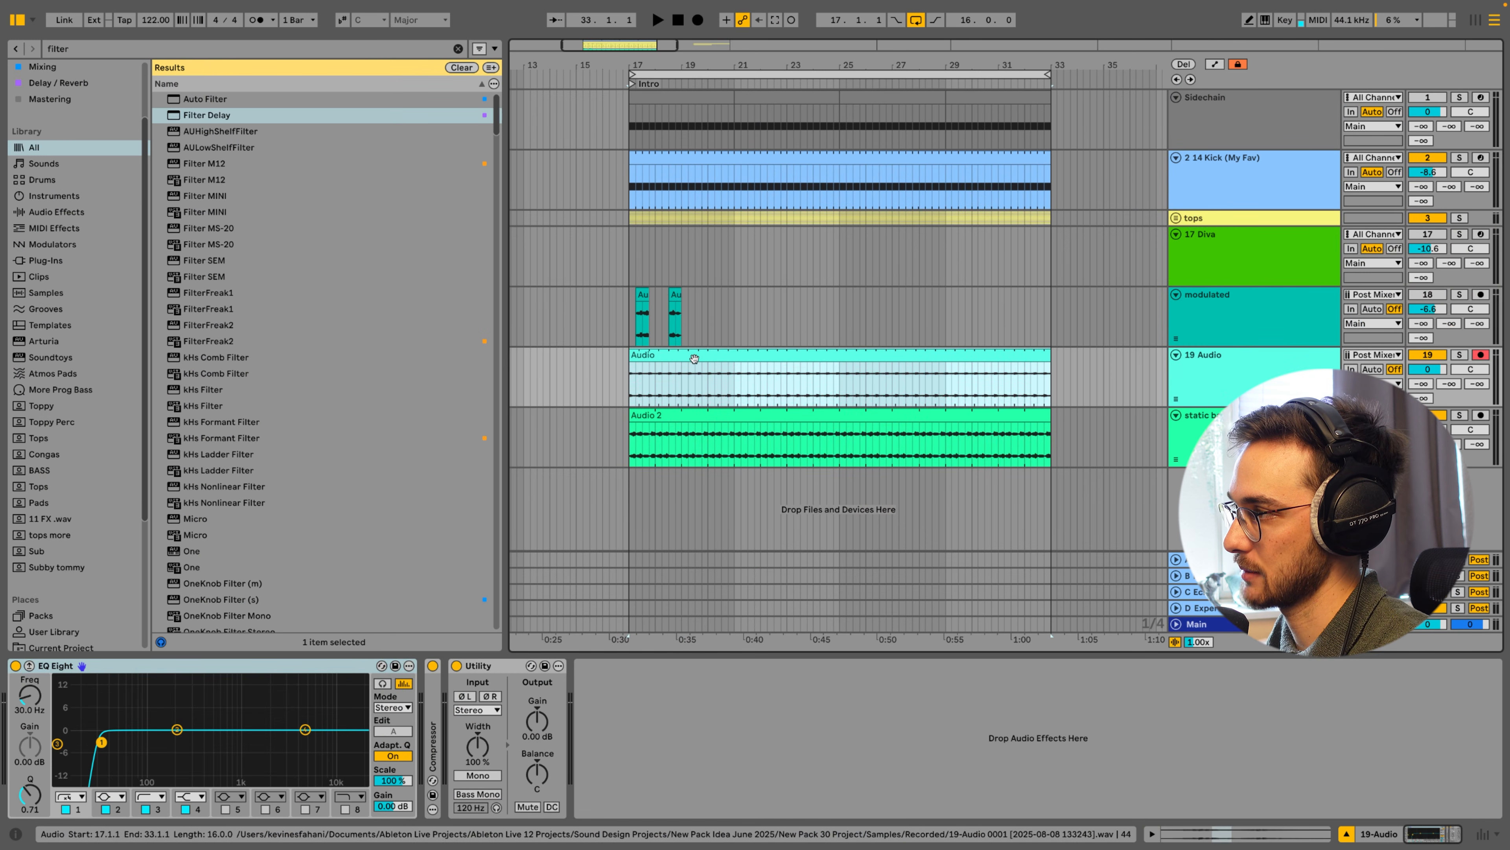
Move the 19 Audio clip's loop so it begins at 2.3.1 of the recording, and play it
double_click(694, 356)
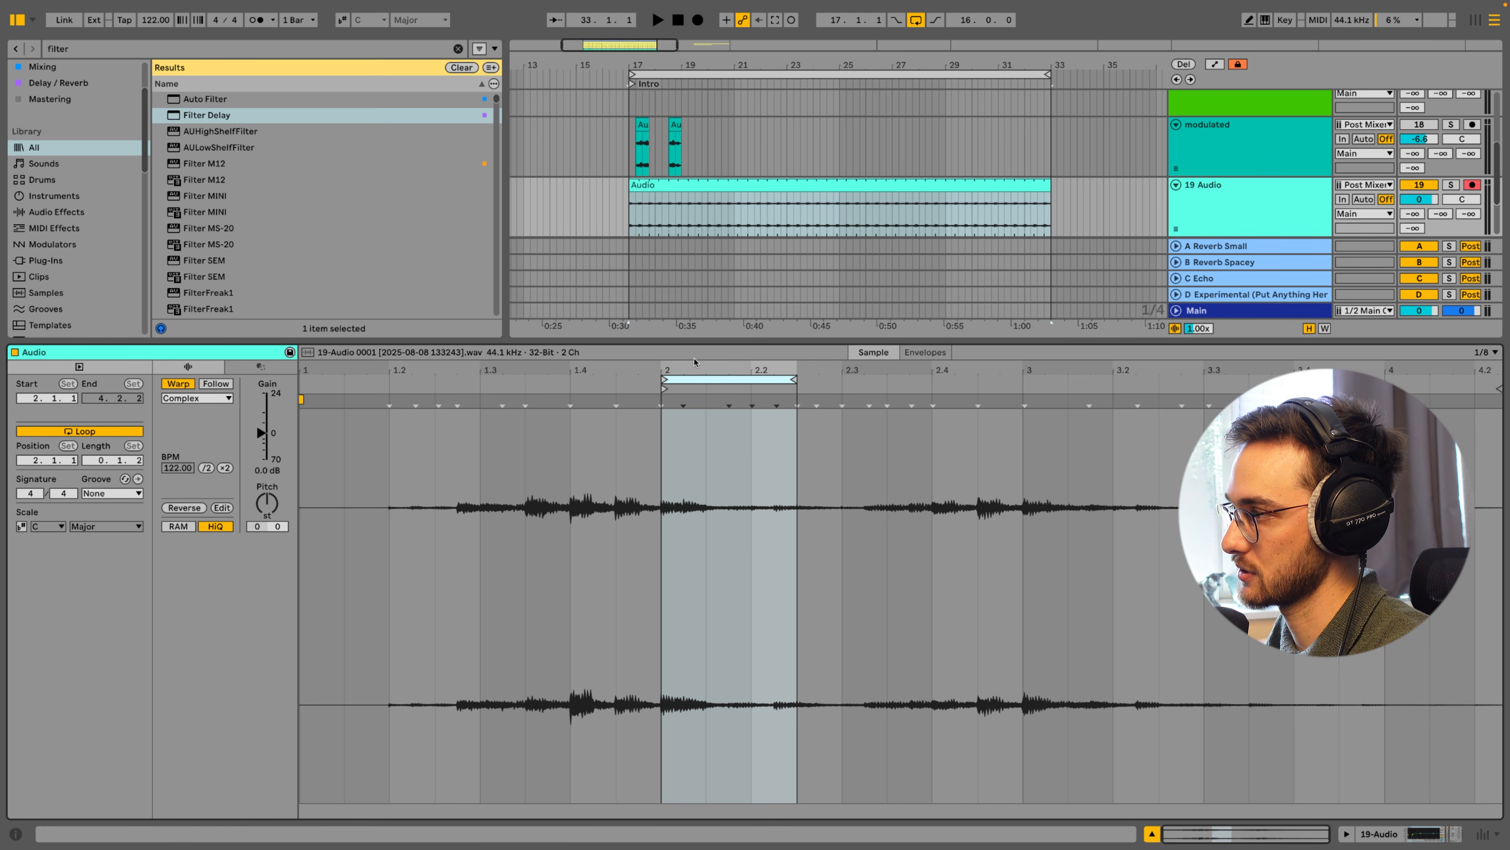
left_click_drag(728, 384, 894, 390)
key("space")
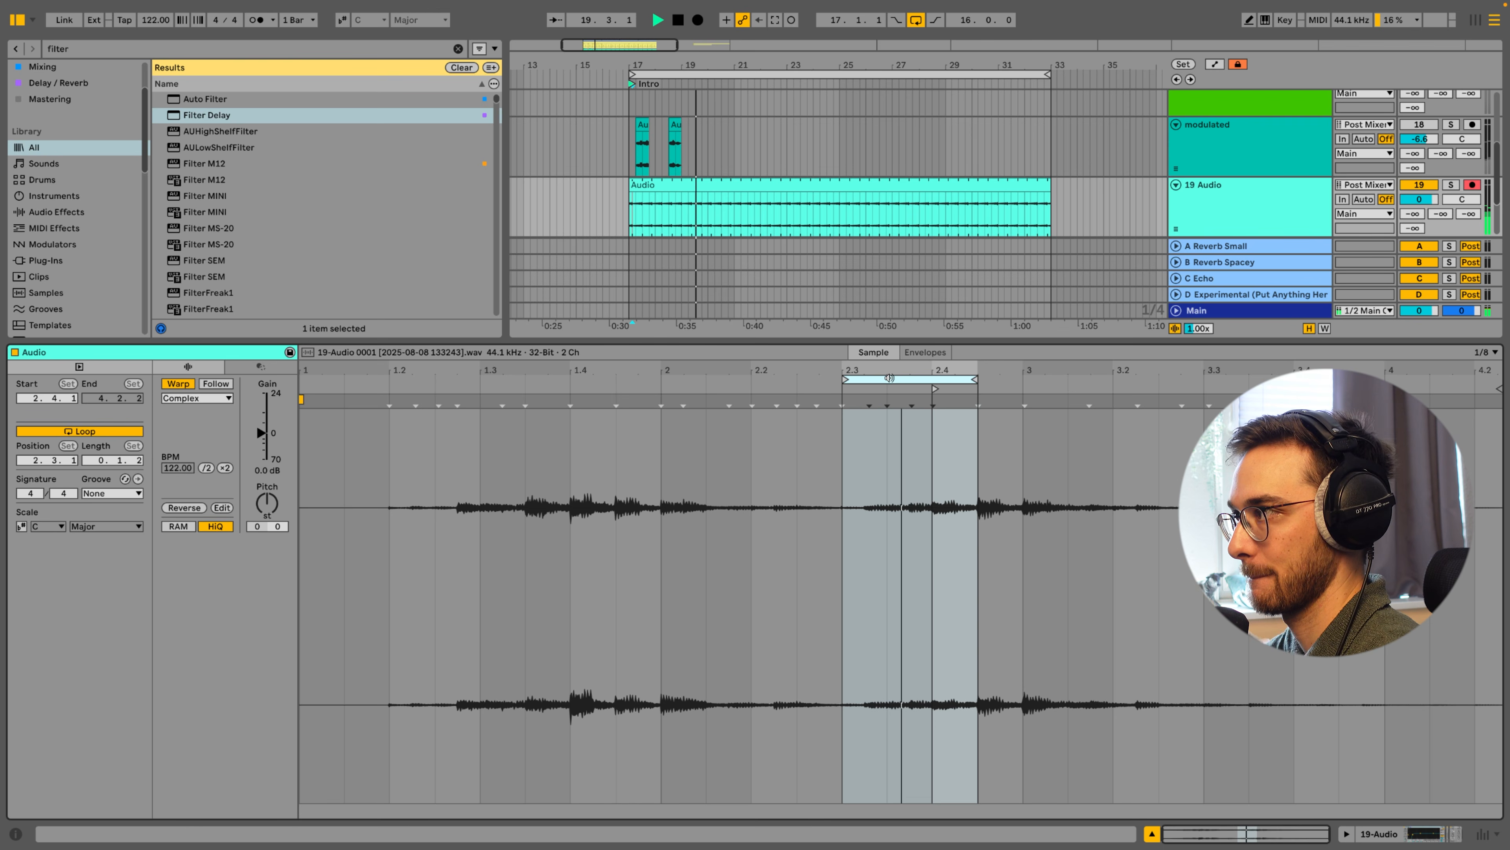
Add the Filter M12 effect to the 19 Audio track after Utility
key("shift+Tab")
key("ctrl+f")
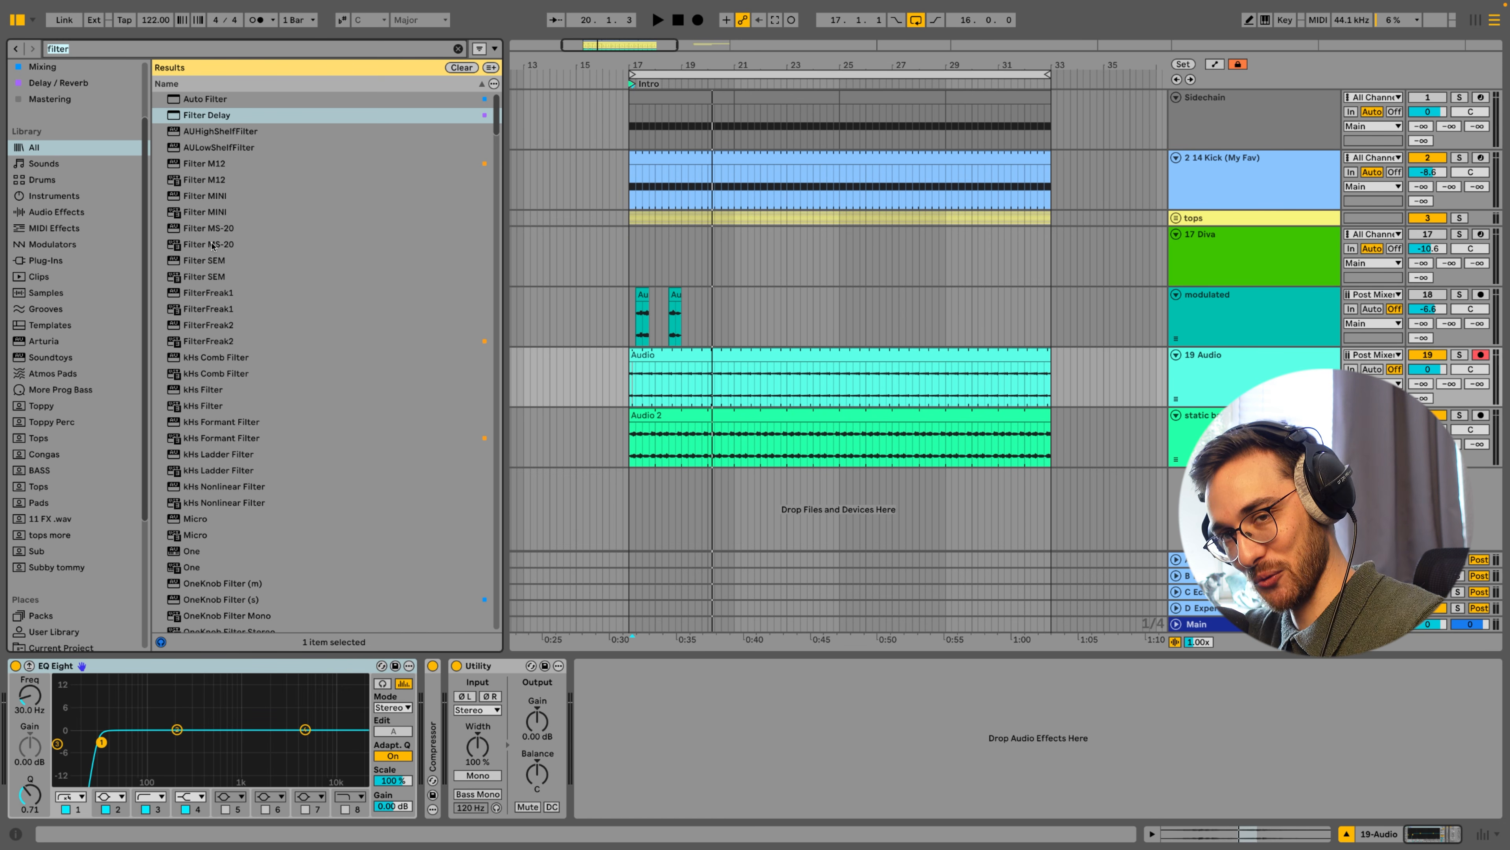
left_click(225, 212)
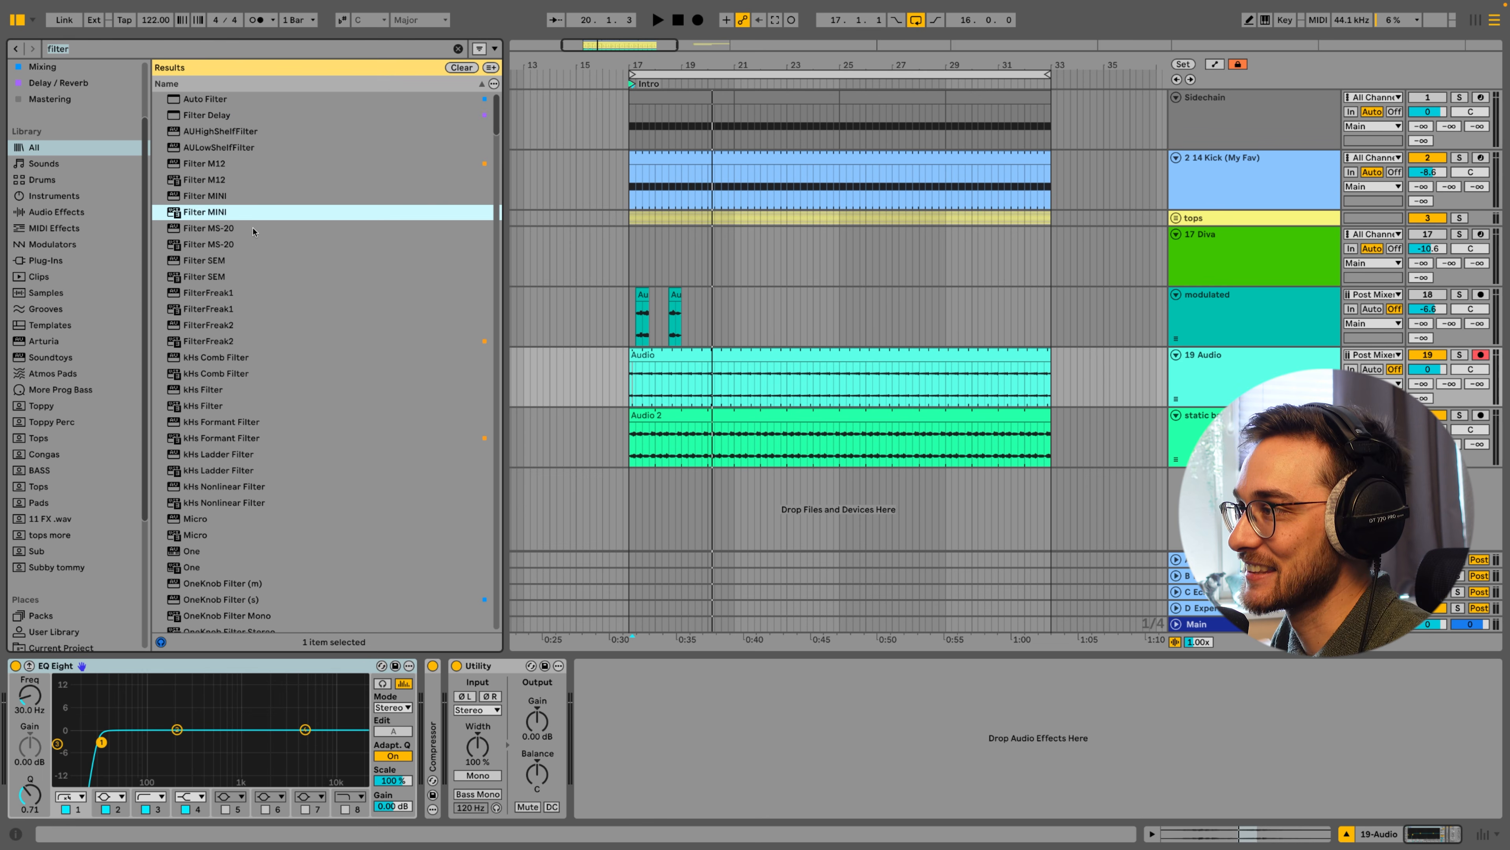
left_click(744, 355)
left_click(210, 182)
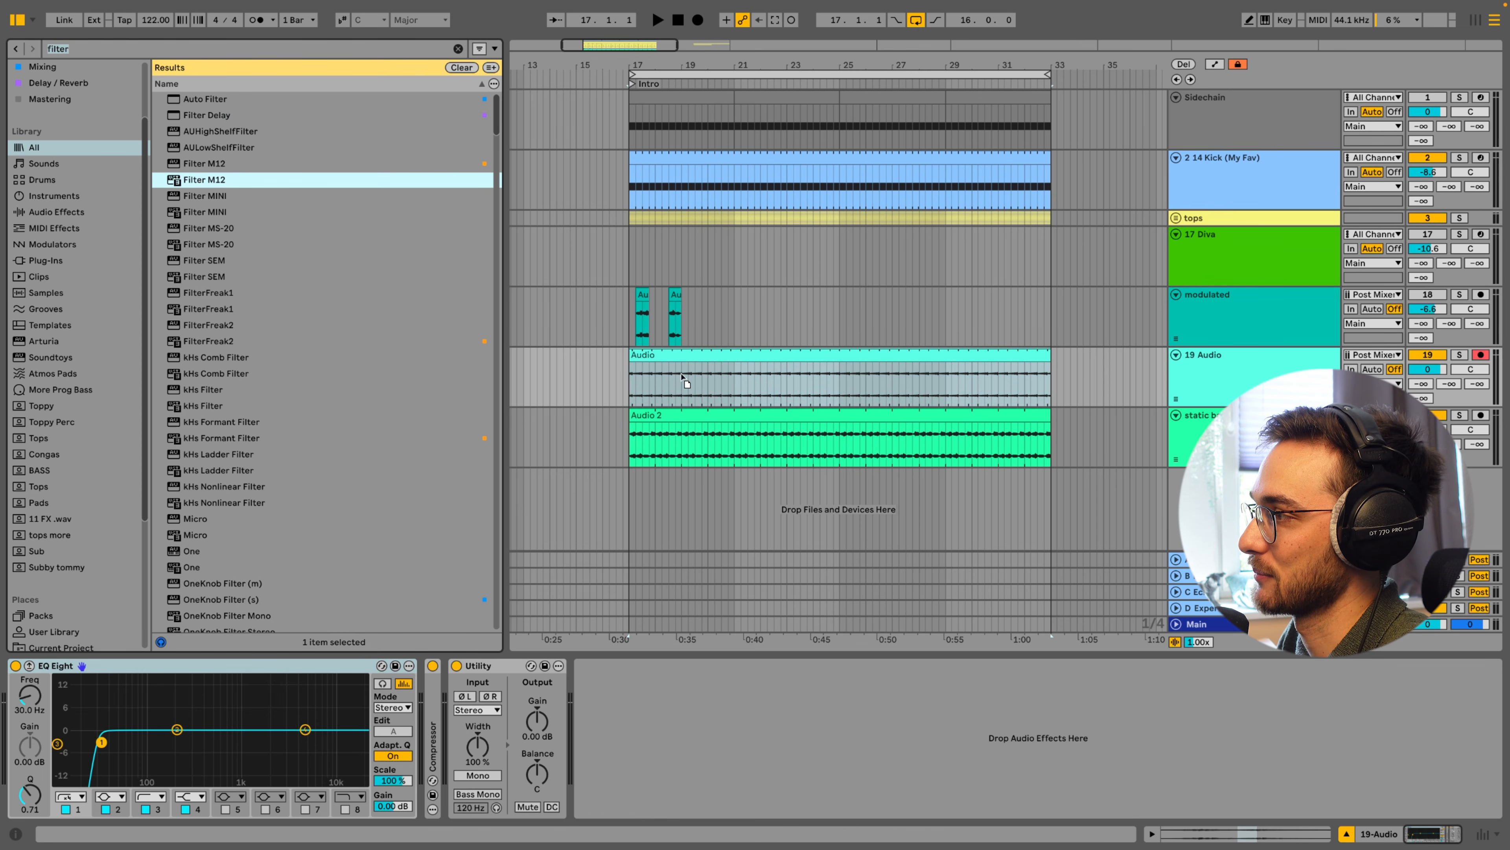
key("Return")
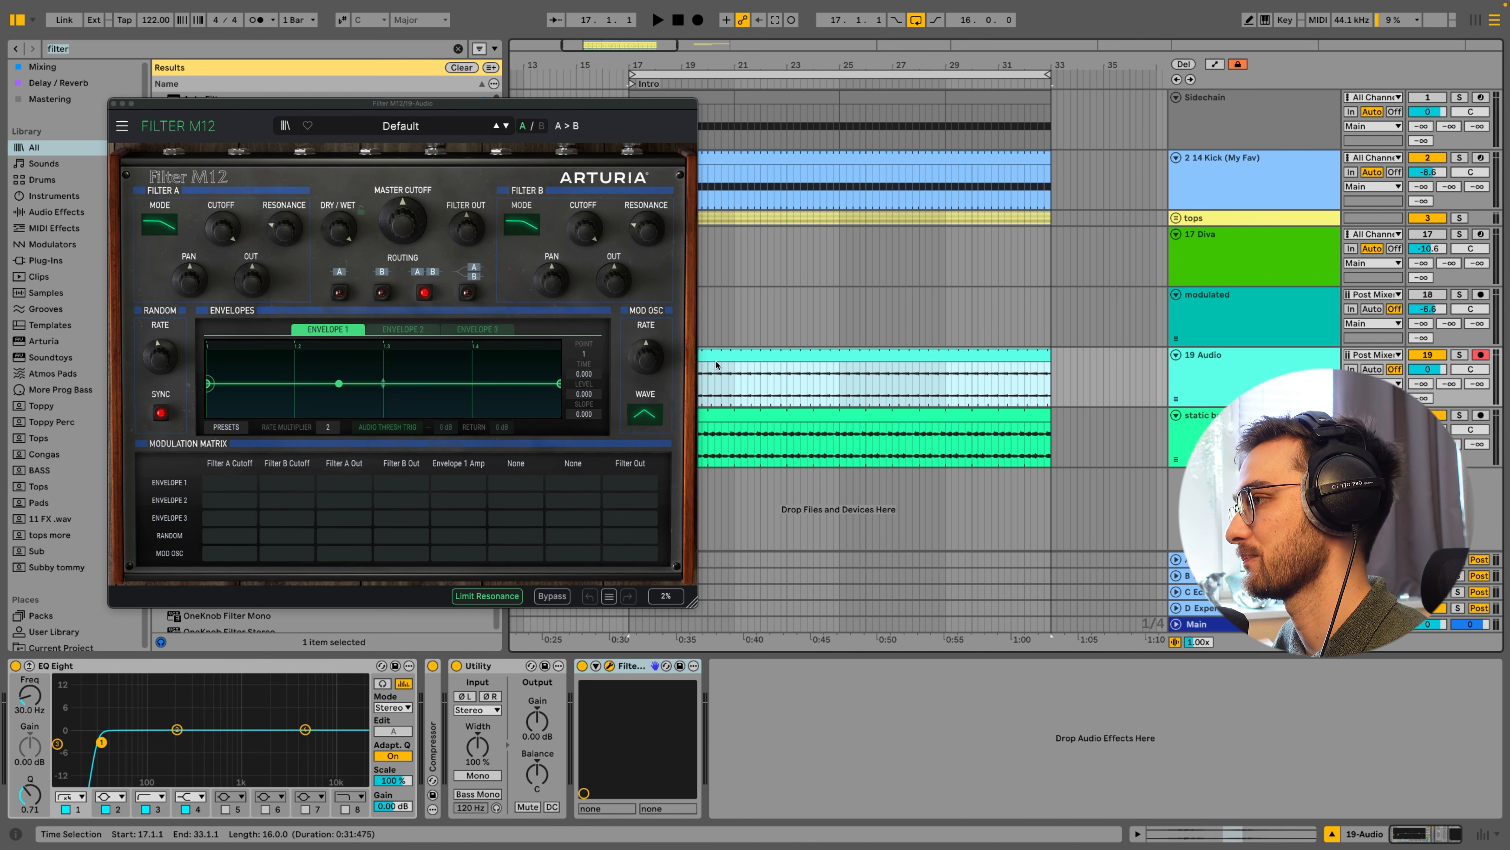
Step through Filter M12's presets during playback to No Compass and set its Dry/Wet to 50.8%
left_click(507, 127)
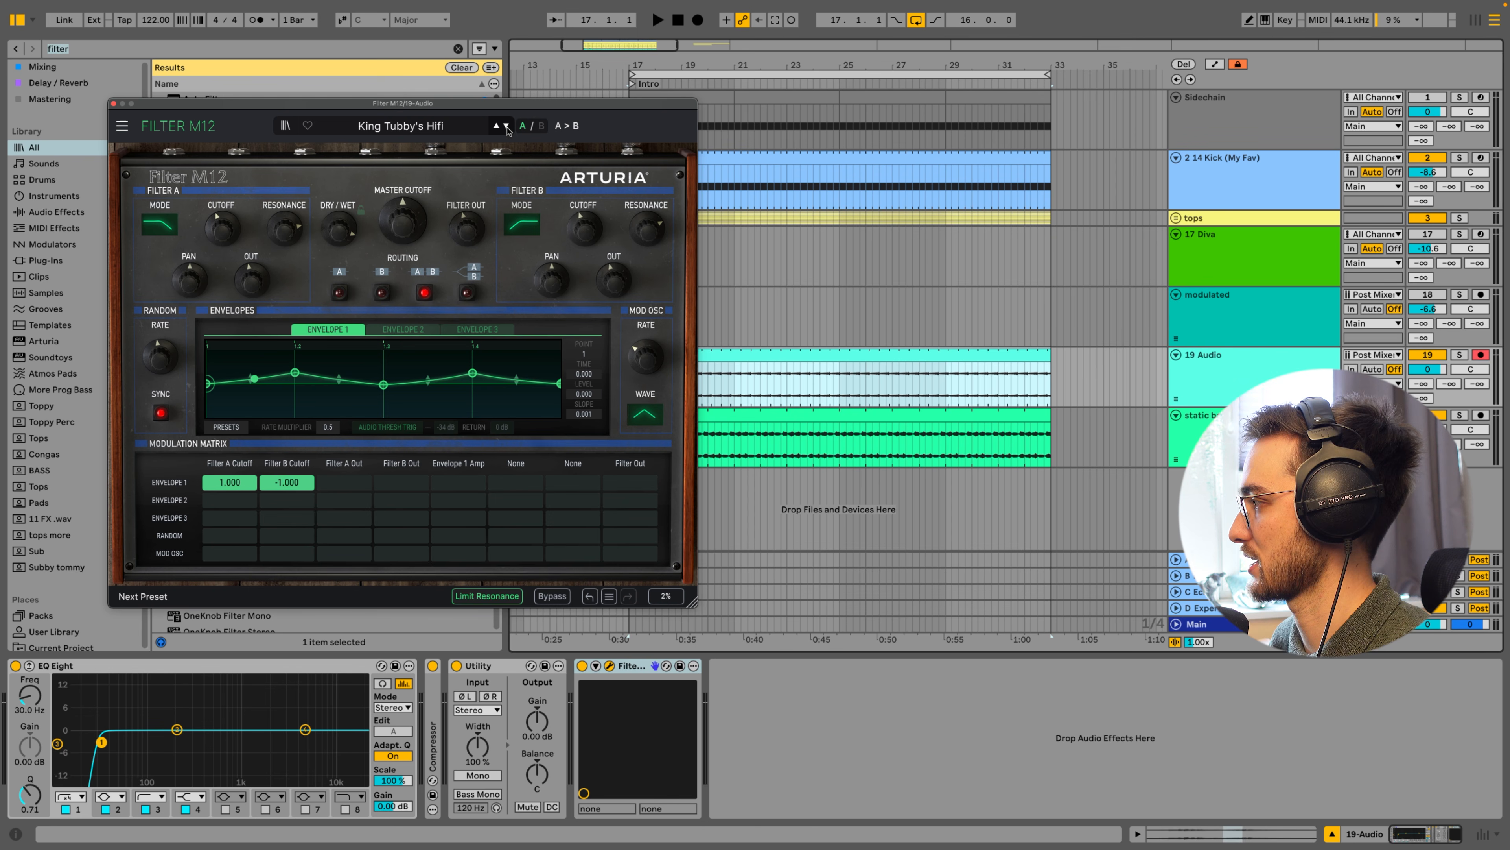
left_click(506, 127)
key("space")
left_click(507, 126)
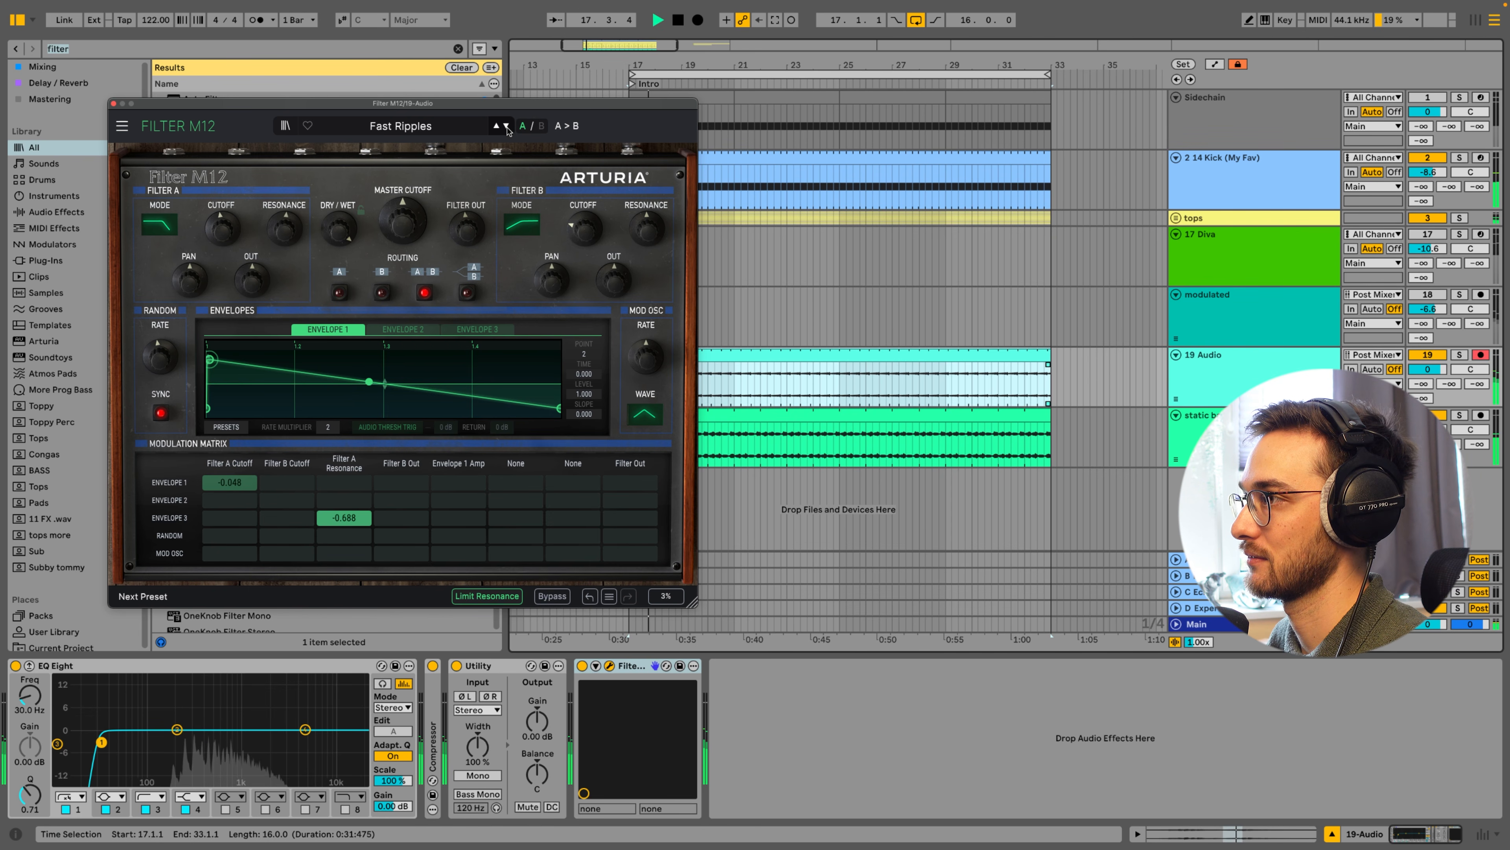
left_click(506, 127)
left_click(506, 126)
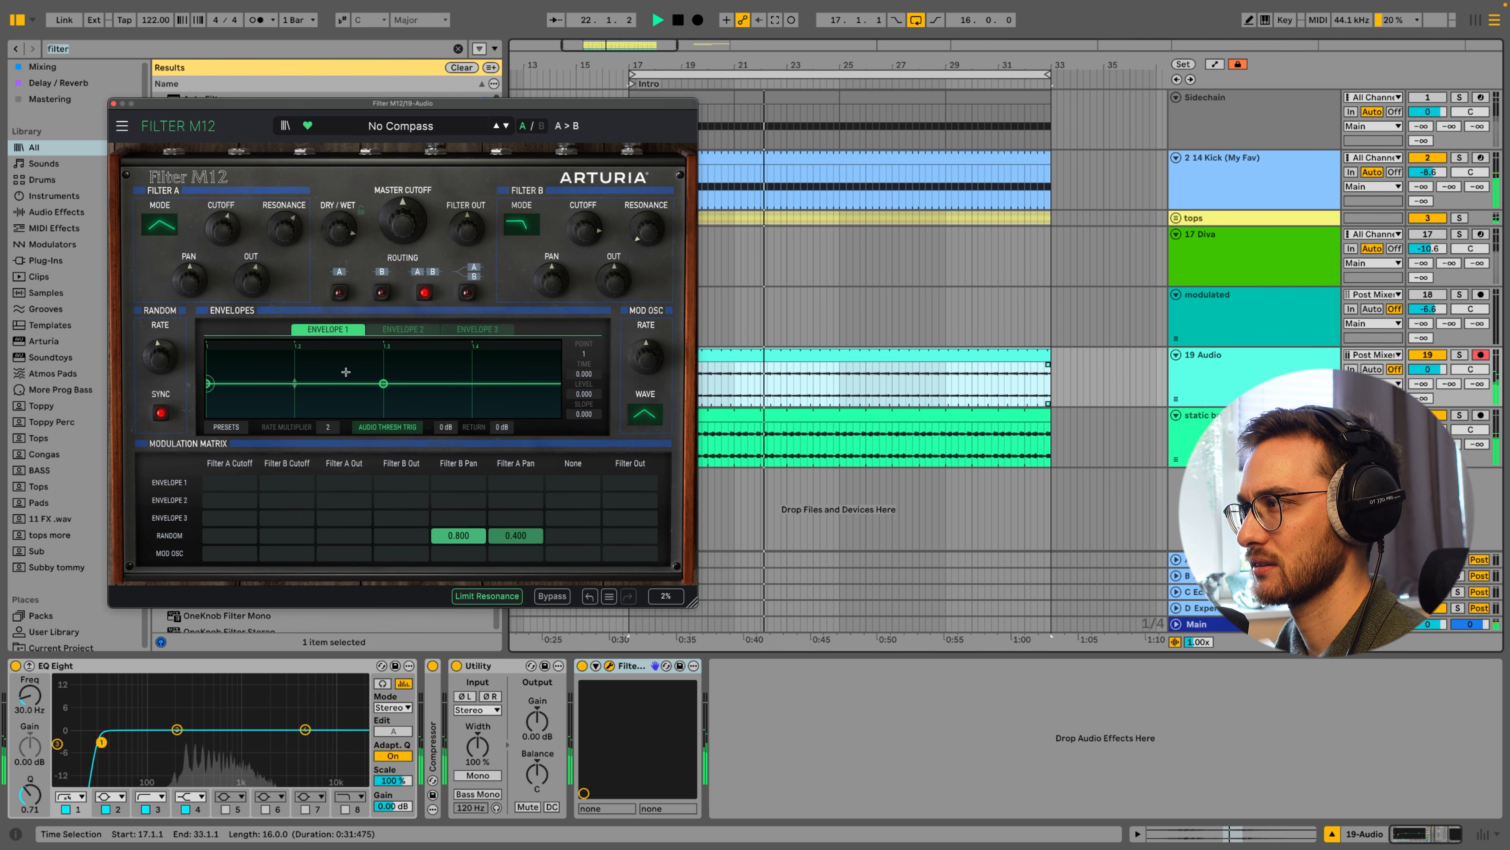
left_click_drag(340, 229, 339, 288)
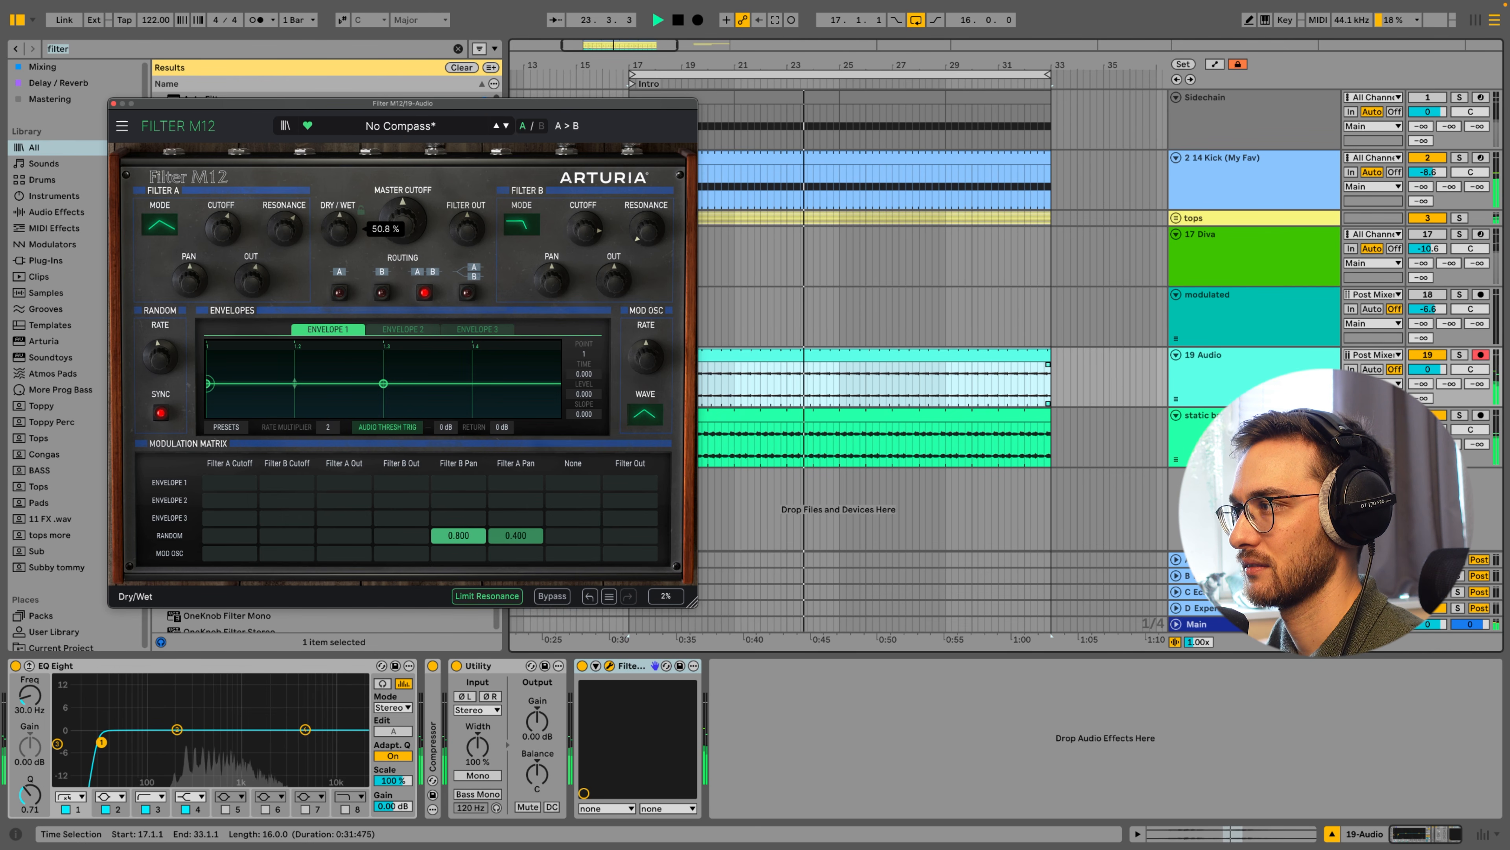
Close the Filter M12 window and add the Auto Filter effect to the 19 Audio track after Filter M12
left_click(113, 104)
left_click(100, 49)
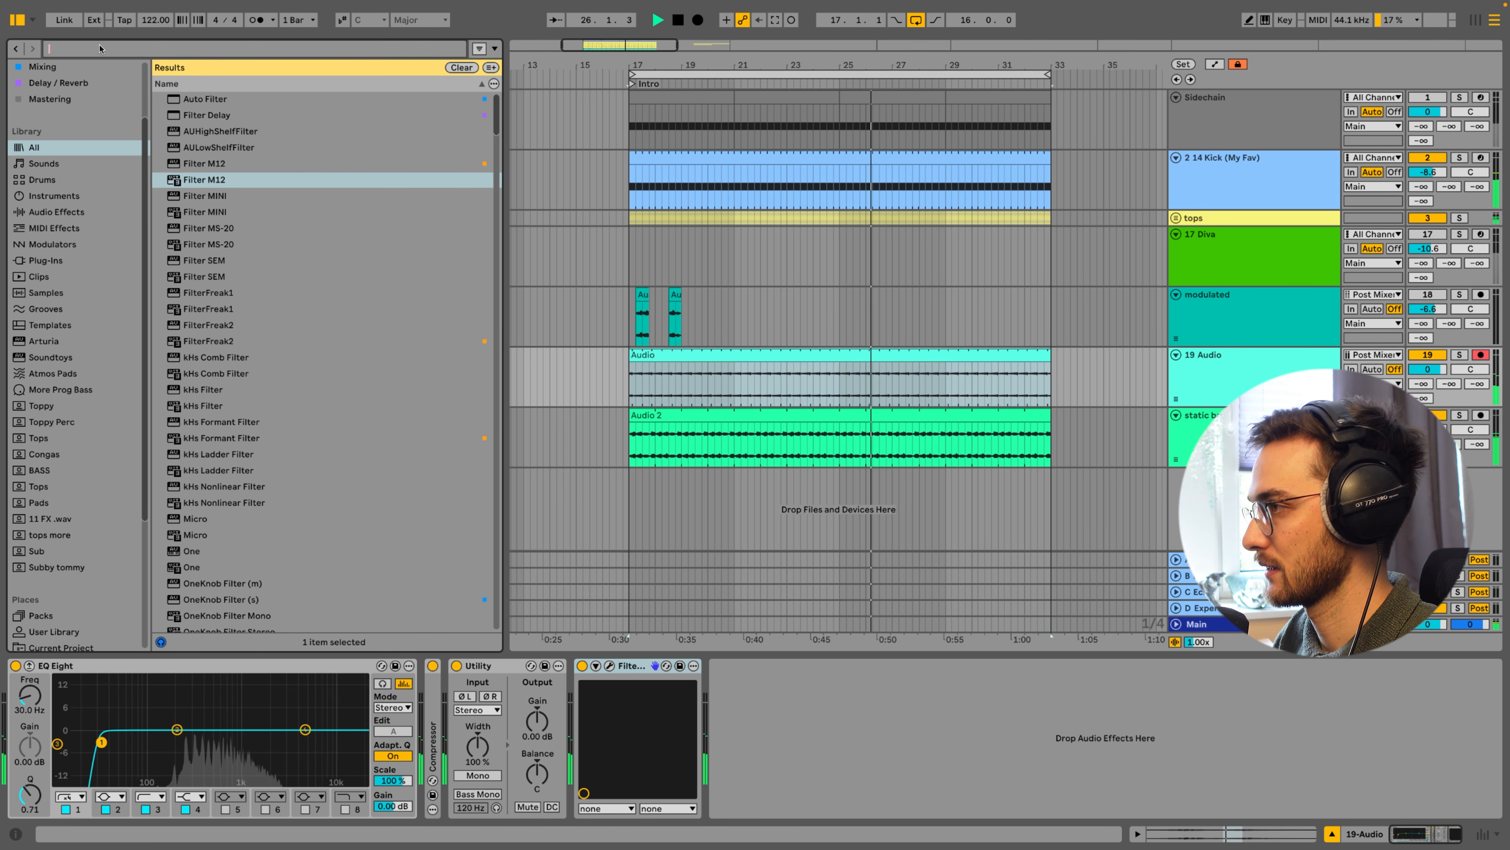
key("BackSpace")
left_click(875, 356)
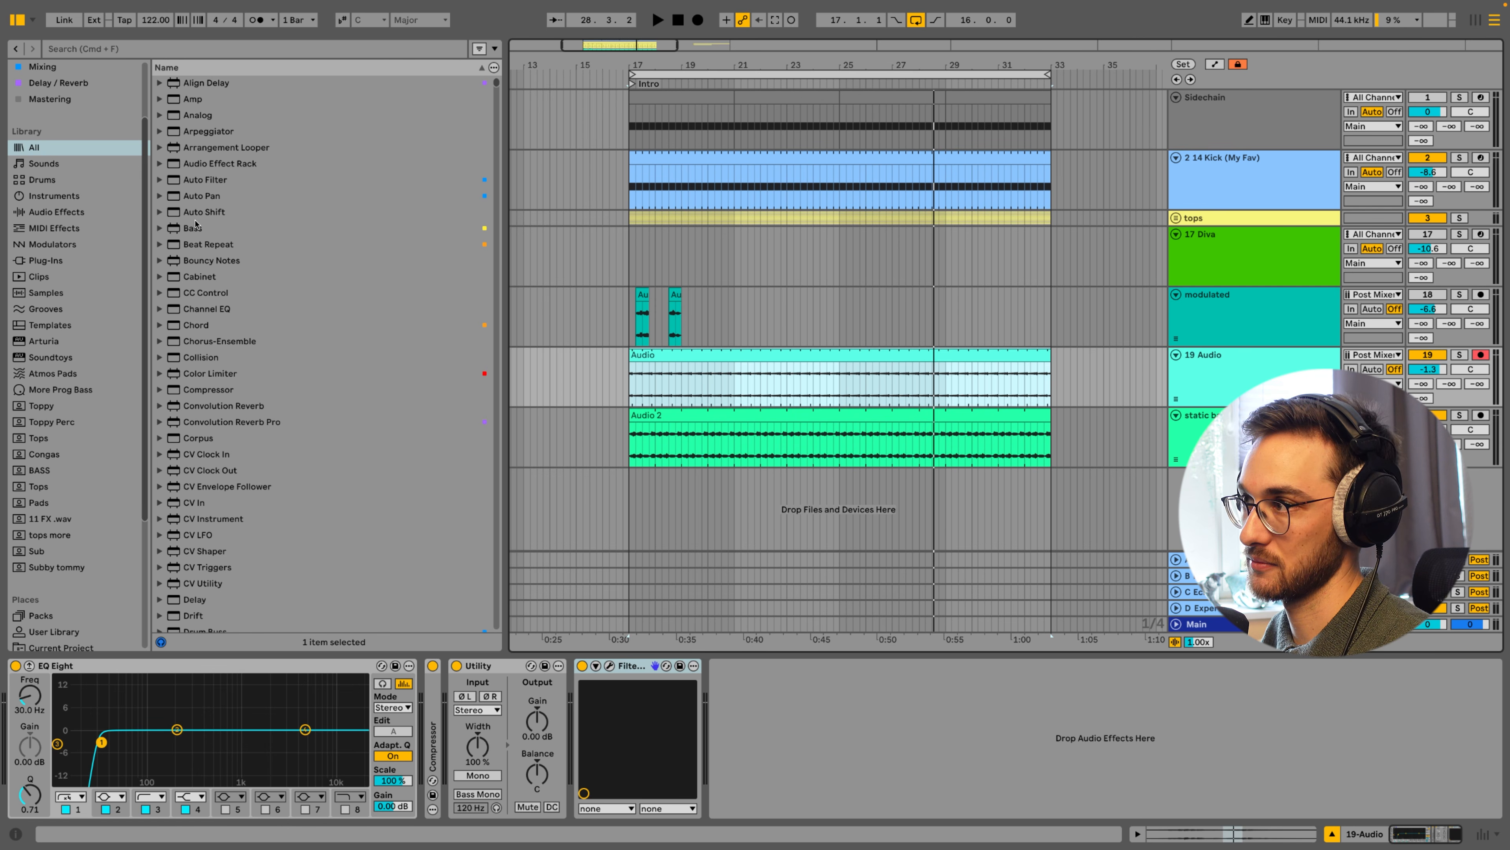
left_click(115, 51)
type("auto")
key("Down")
key("Return")
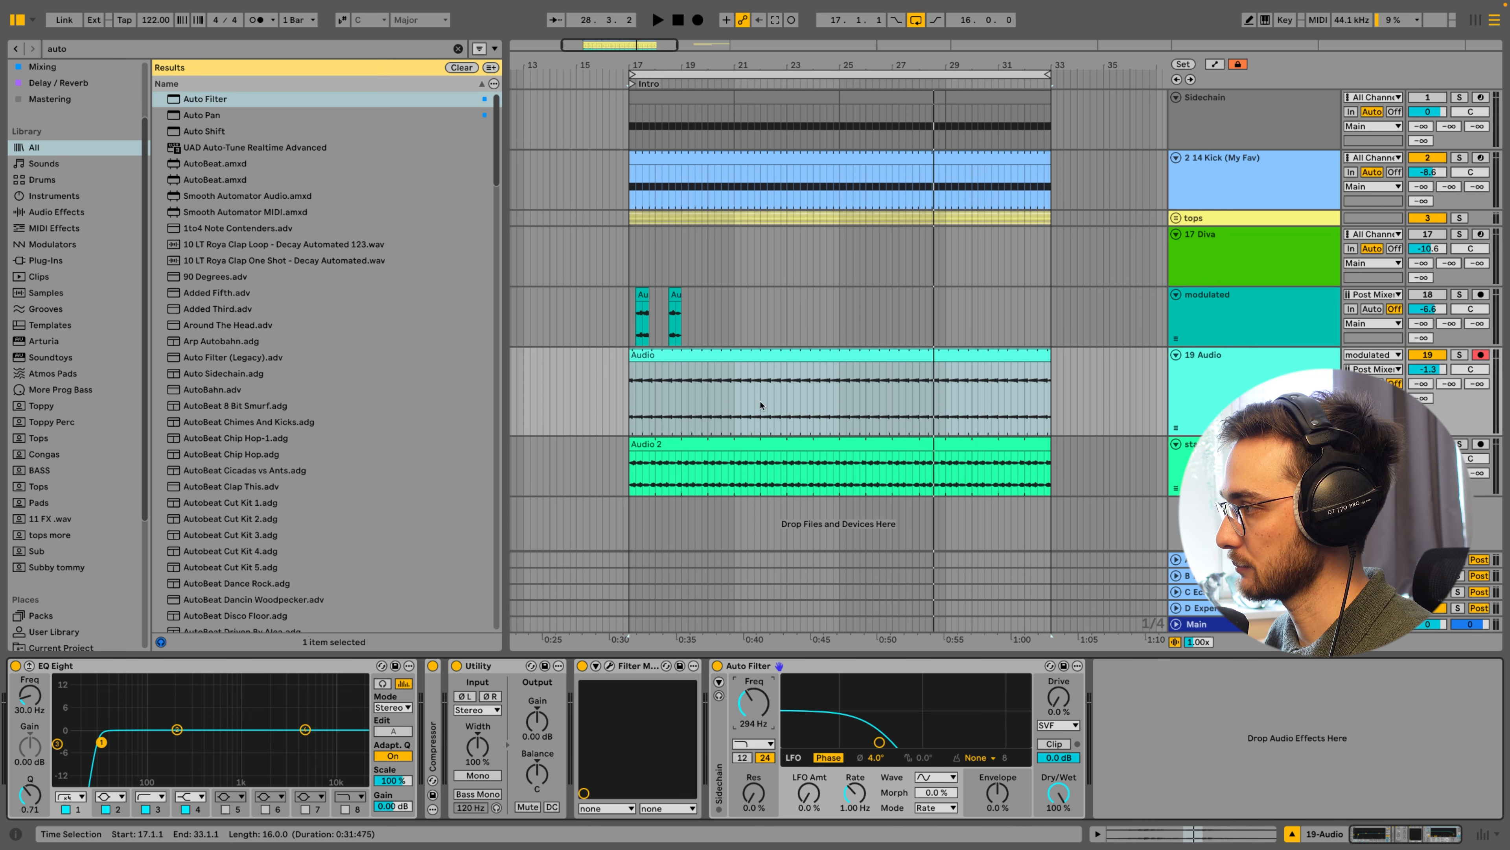
Automate Auto Filter's frequency on the 19 Audio track, rising from 20 Hz at bar 17 to 20 kHz at bar 25
left_click(809, 381)
key("a")
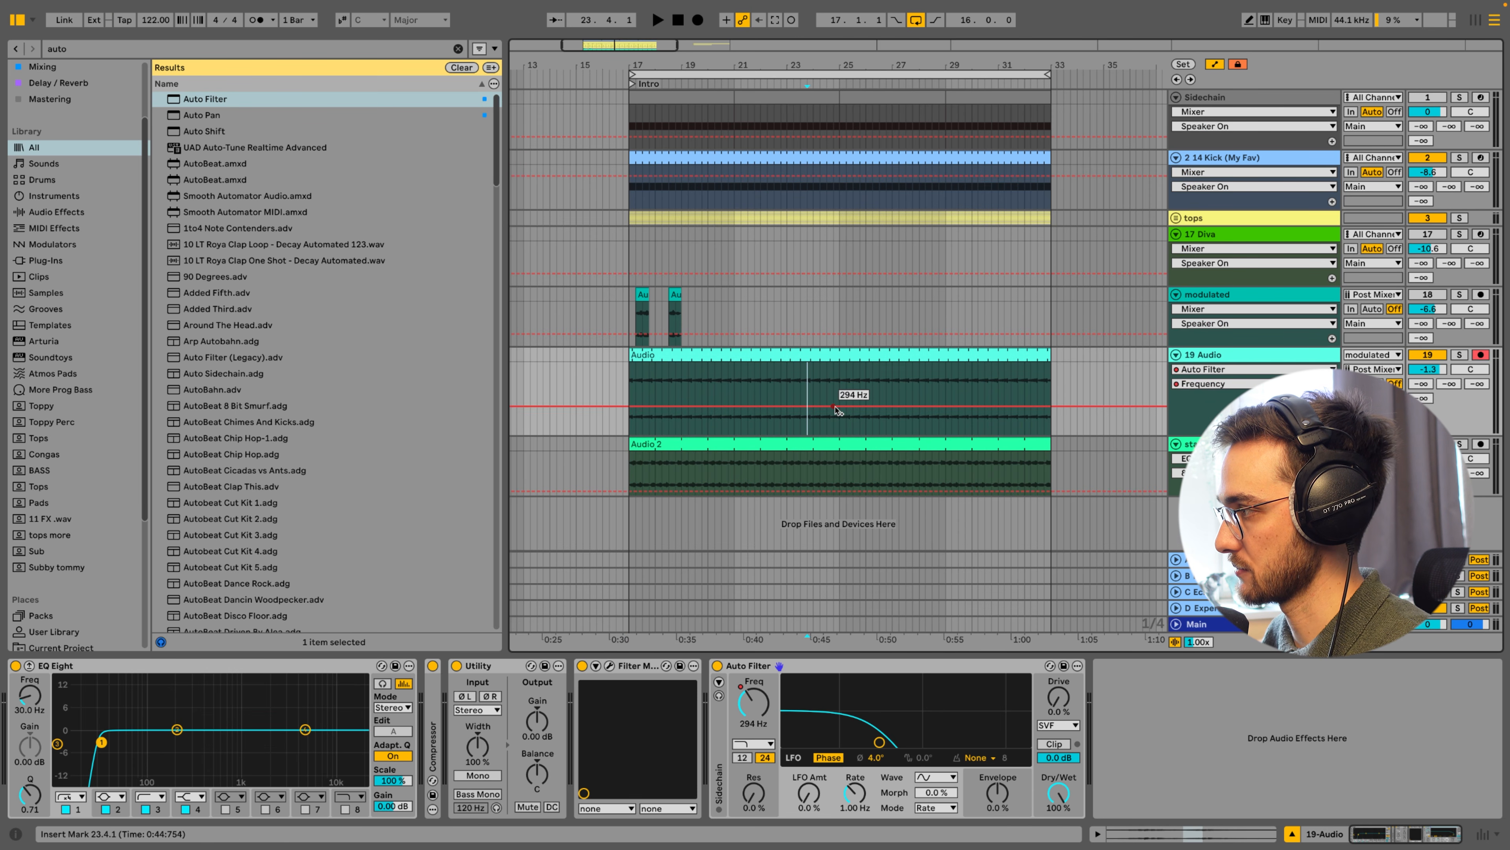
left_click_drag(629, 405, 628, 433)
left_click_drag(839, 407, 838, 363)
left_click(651, 357)
left_click_drag(616, 386, 649, 385)
left_click(624, 393)
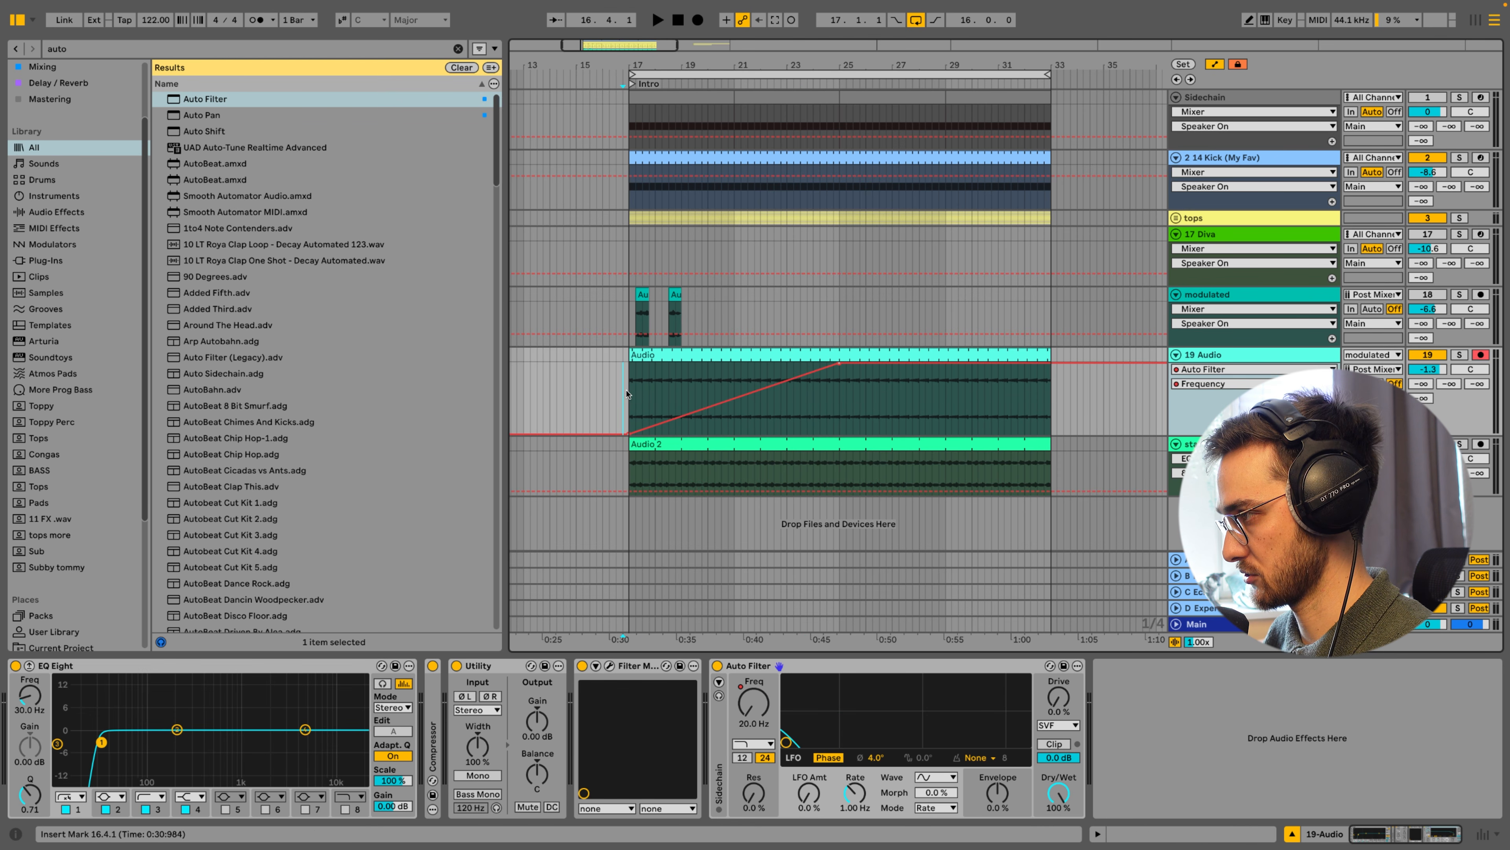
Play the filter sweep from bar 17 and briefly adjust the Main track's Highpass macro
key("space")
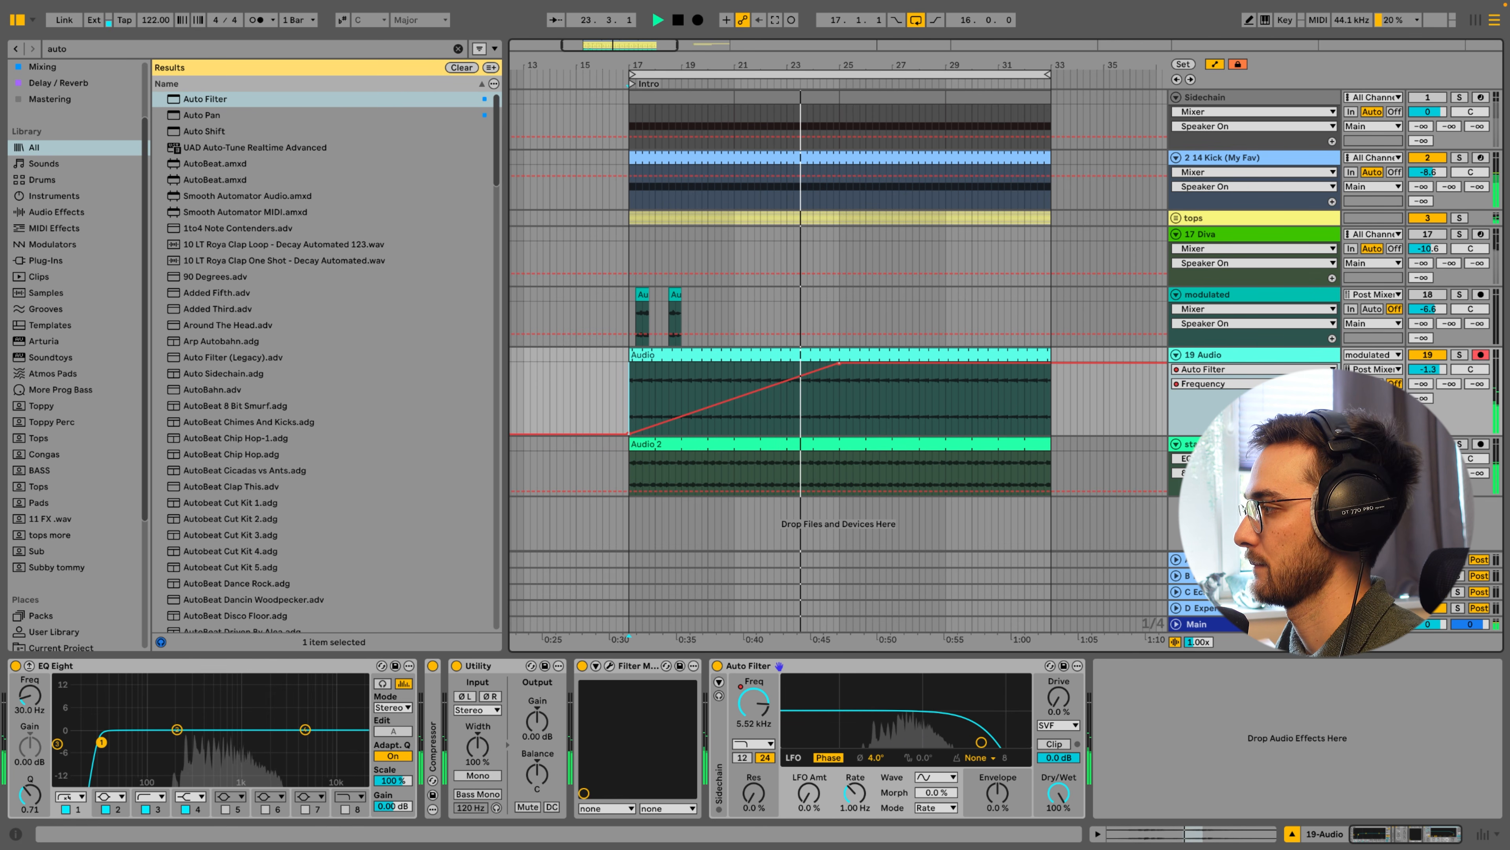
left_click(1202, 624)
left_click_drag(69, 751, 69, 714)
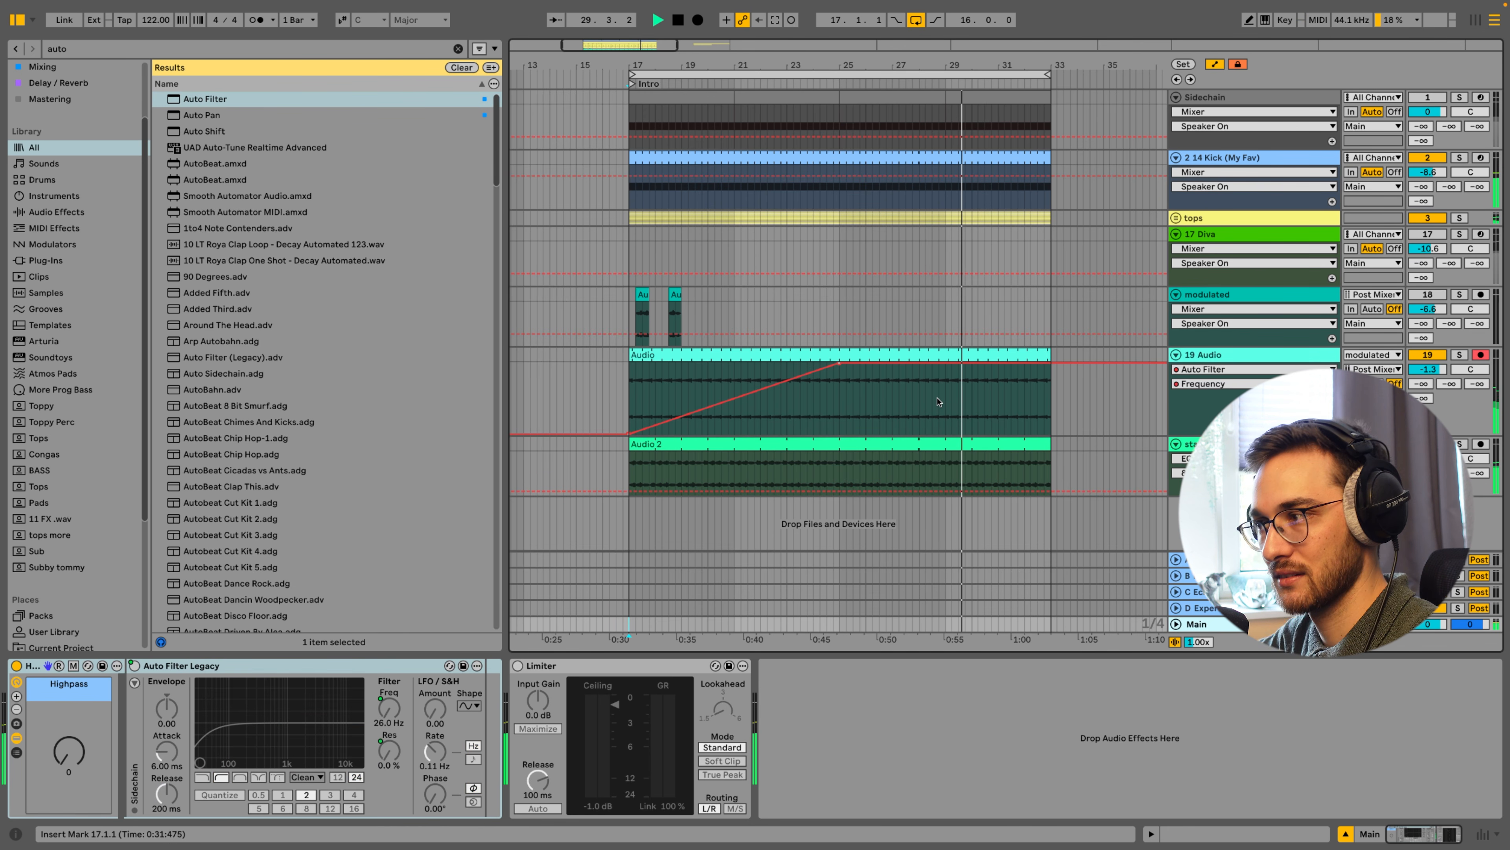
Select 25.1.1 to 28.4.1 on the 19 Audio track and display its D-Experimental send automation
left_click_drag(846, 397, 939, 393)
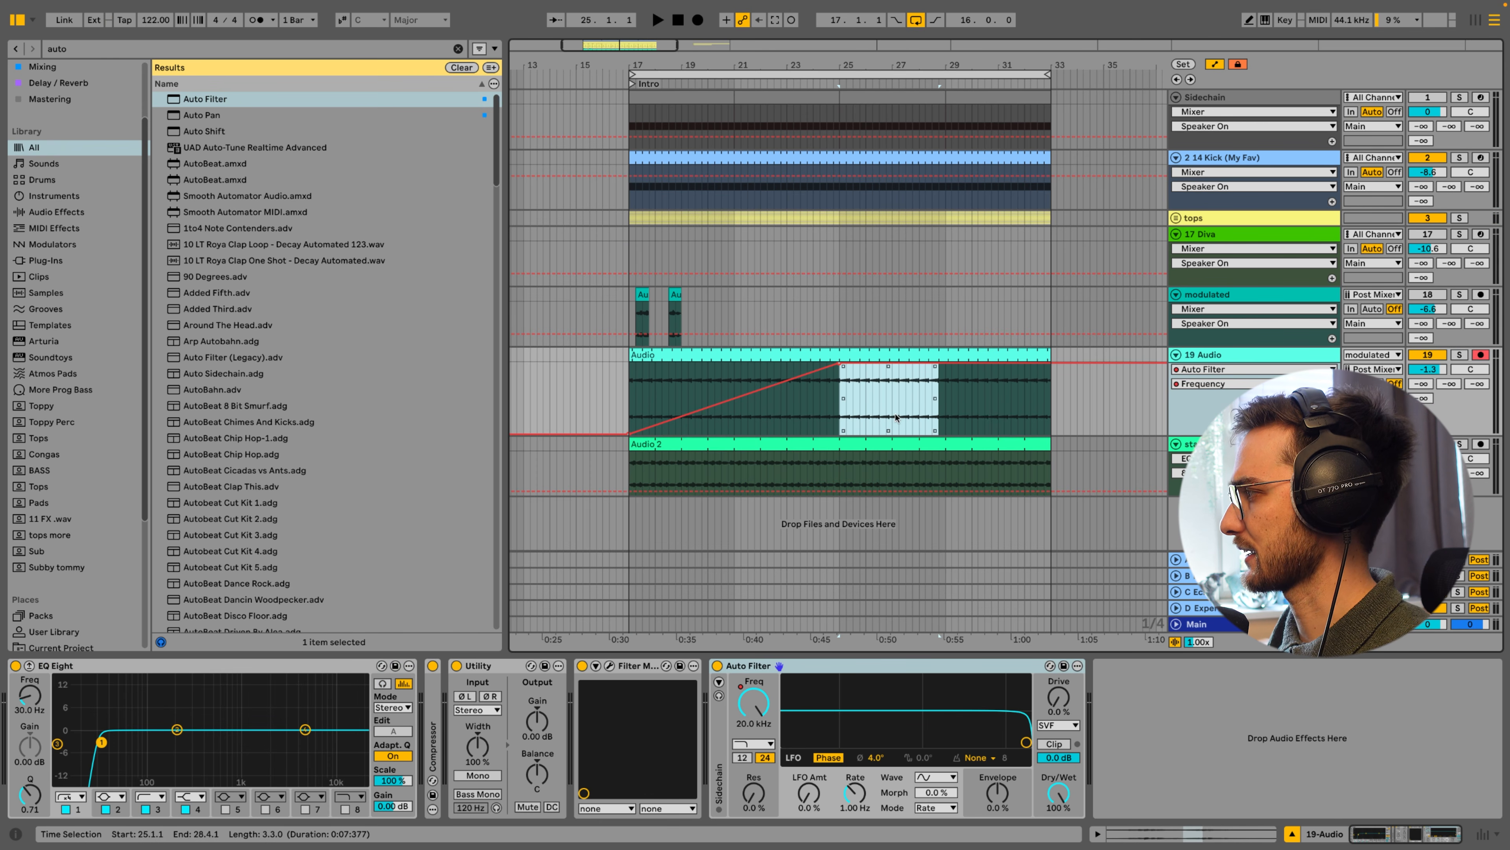
left_click(1422, 398)
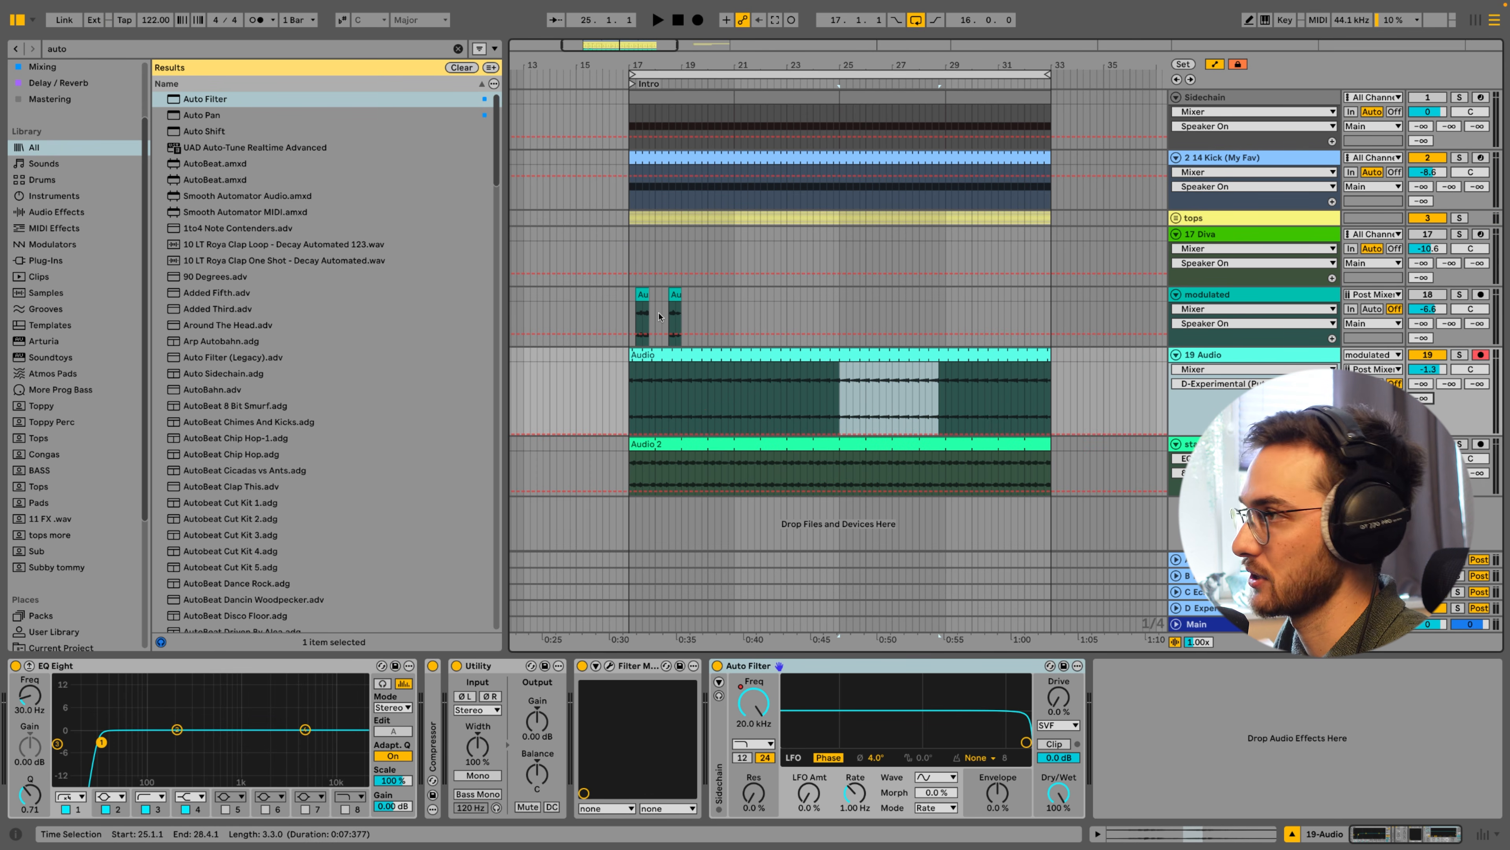
Search the browser for frequency and echo effects, and open ValhallaFreqEcho on the D Experimental return track
left_click(120, 53)
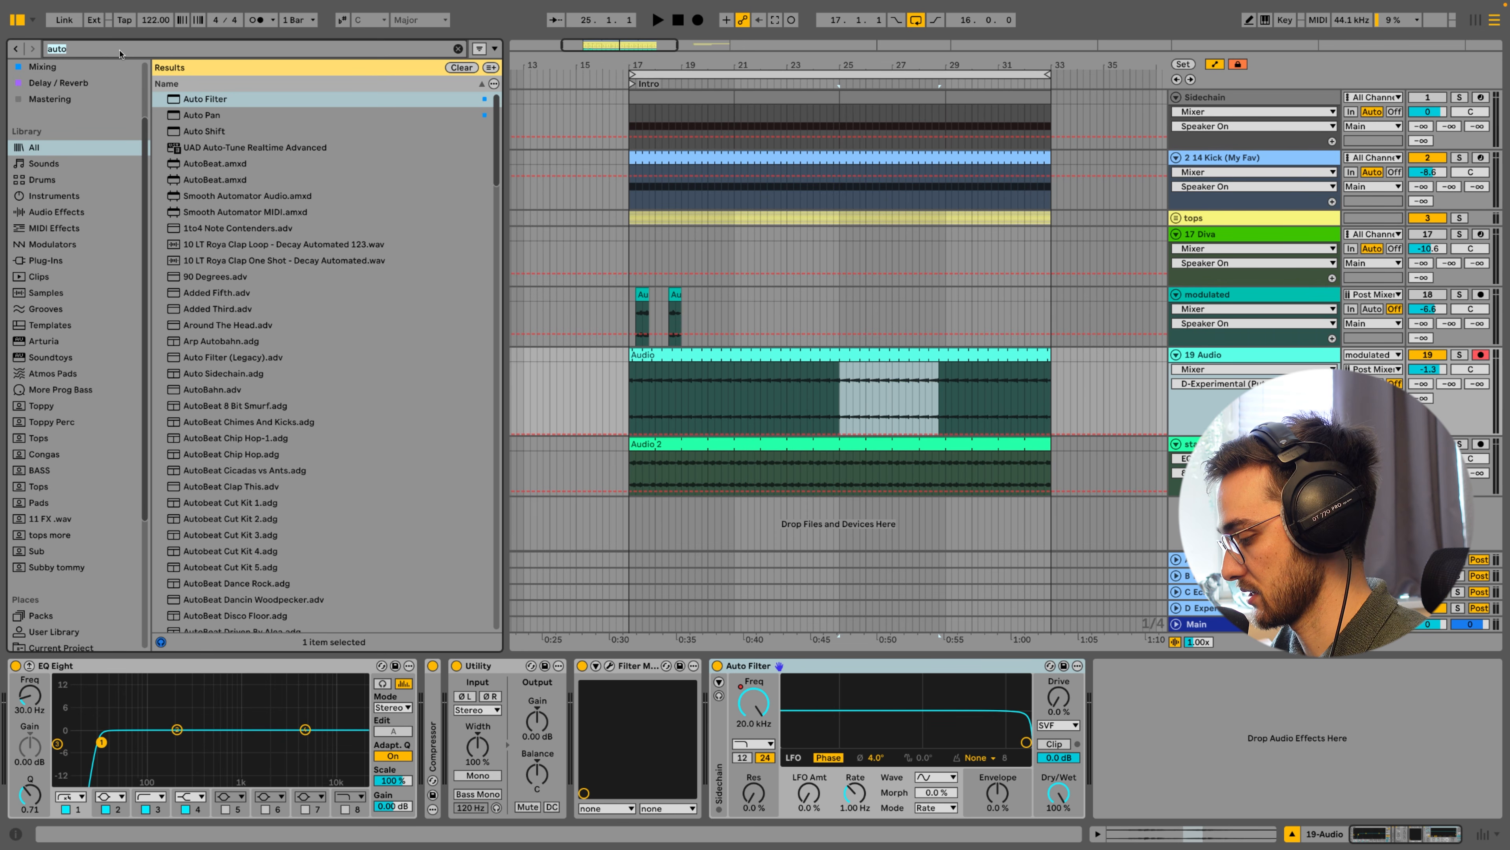
type("fr")
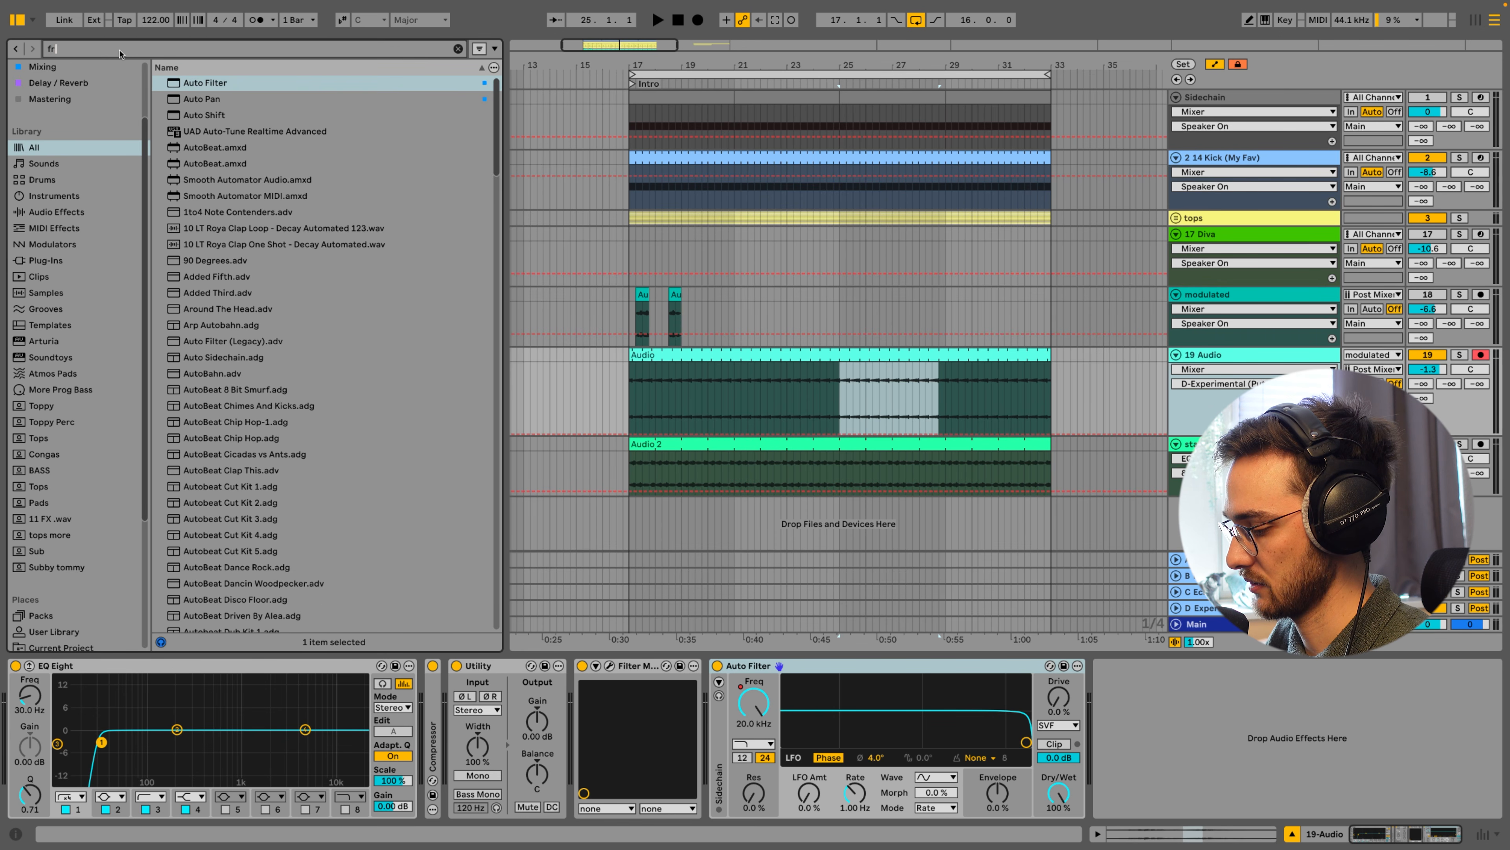
type("equ")
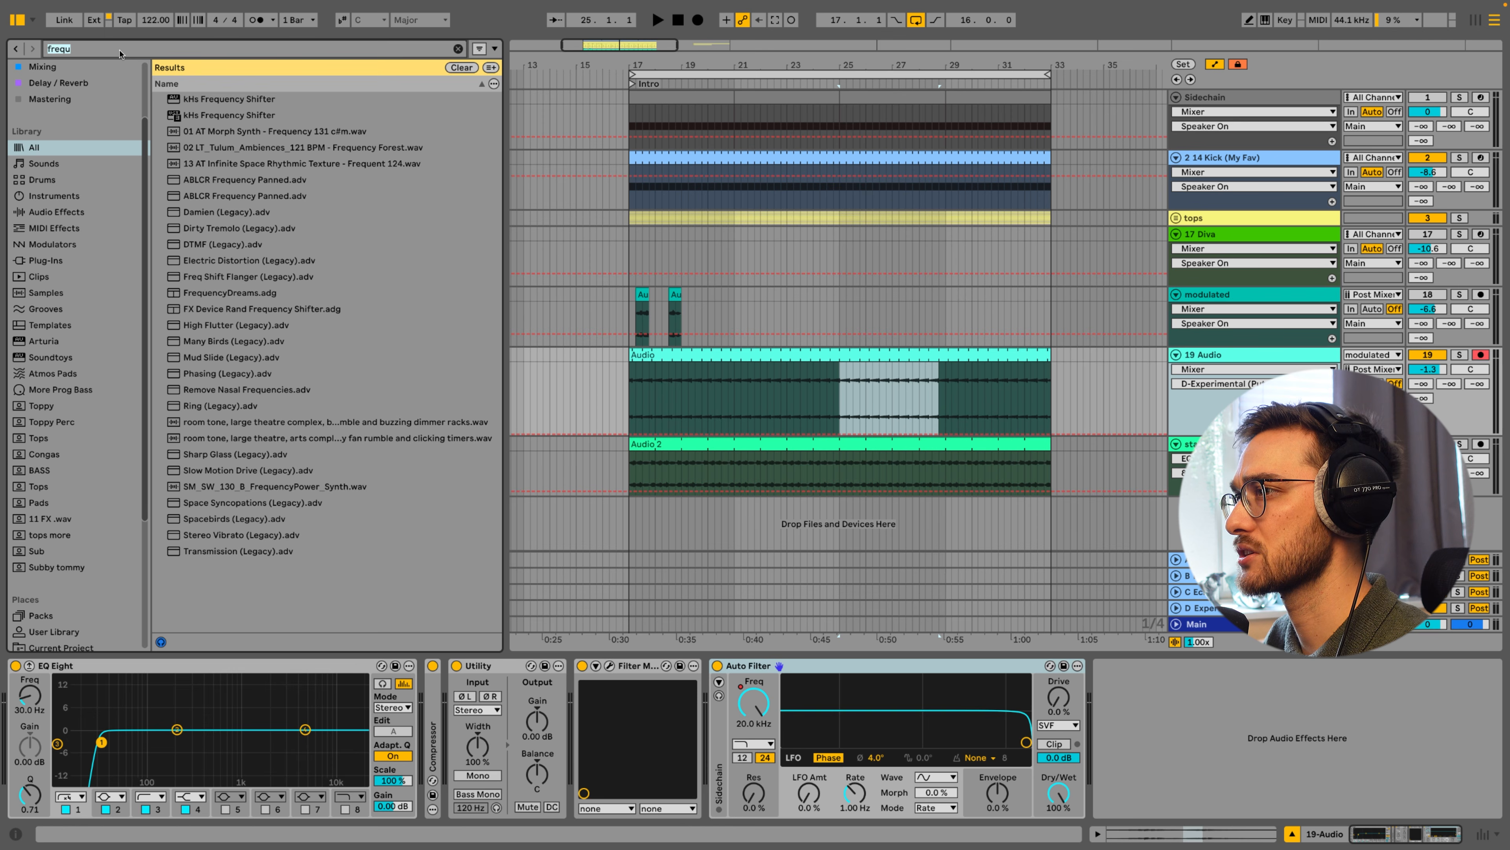
key("BackSpace")
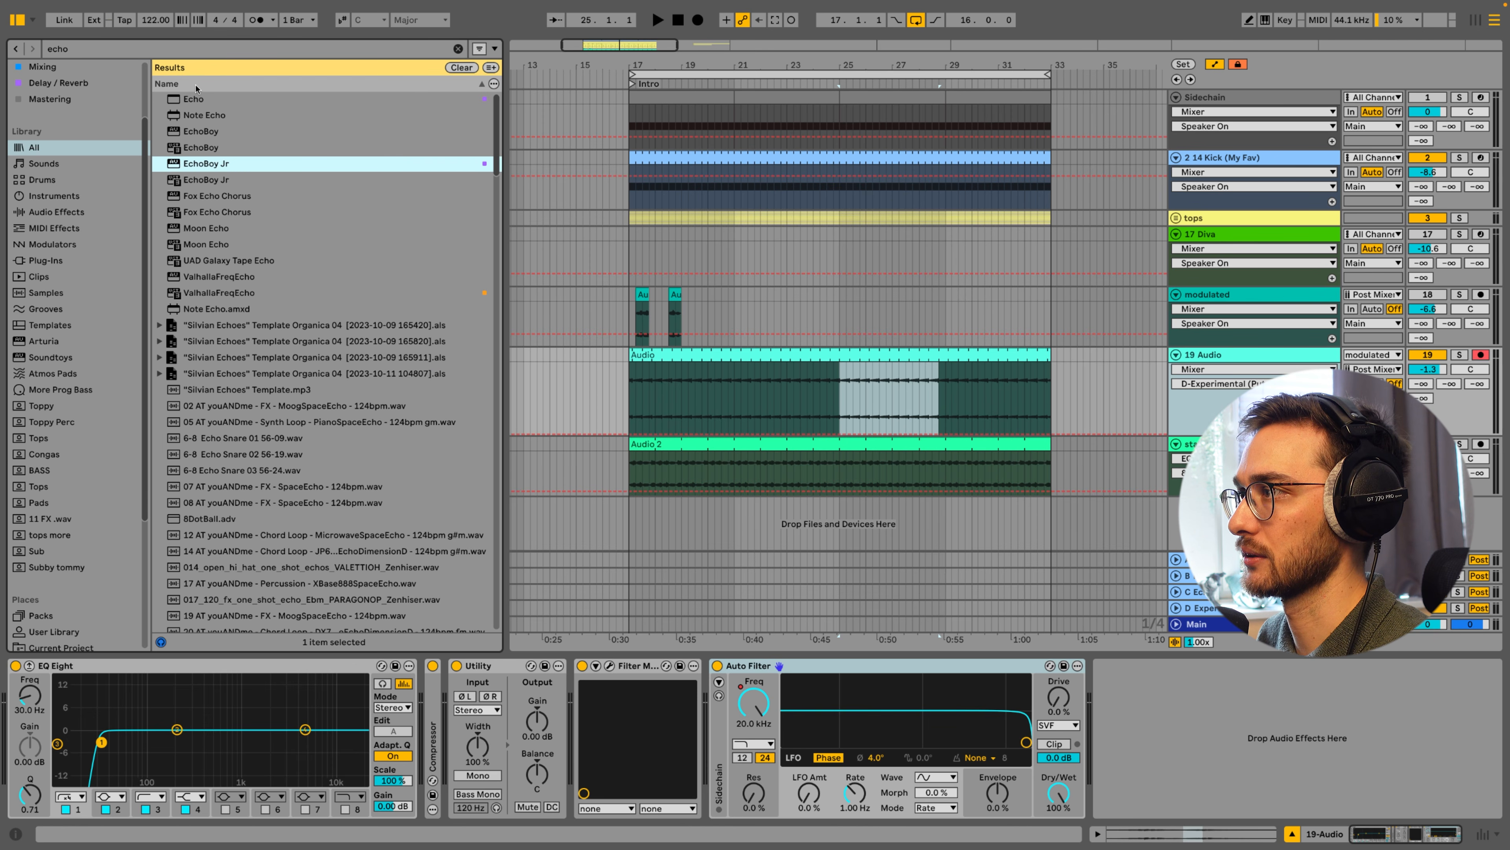
left_click(1230, 607)
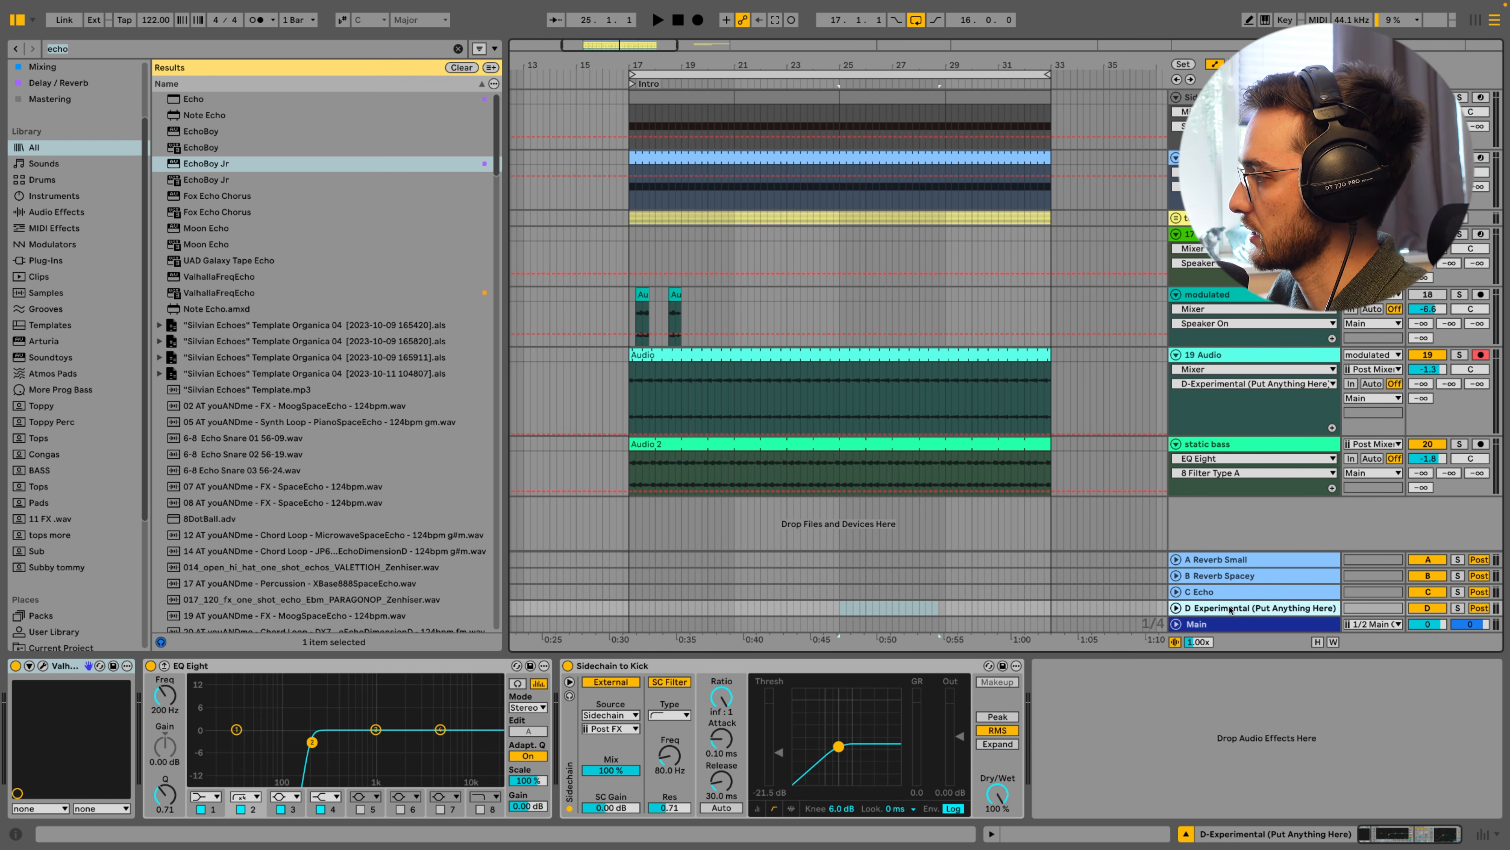
left_click(43, 666)
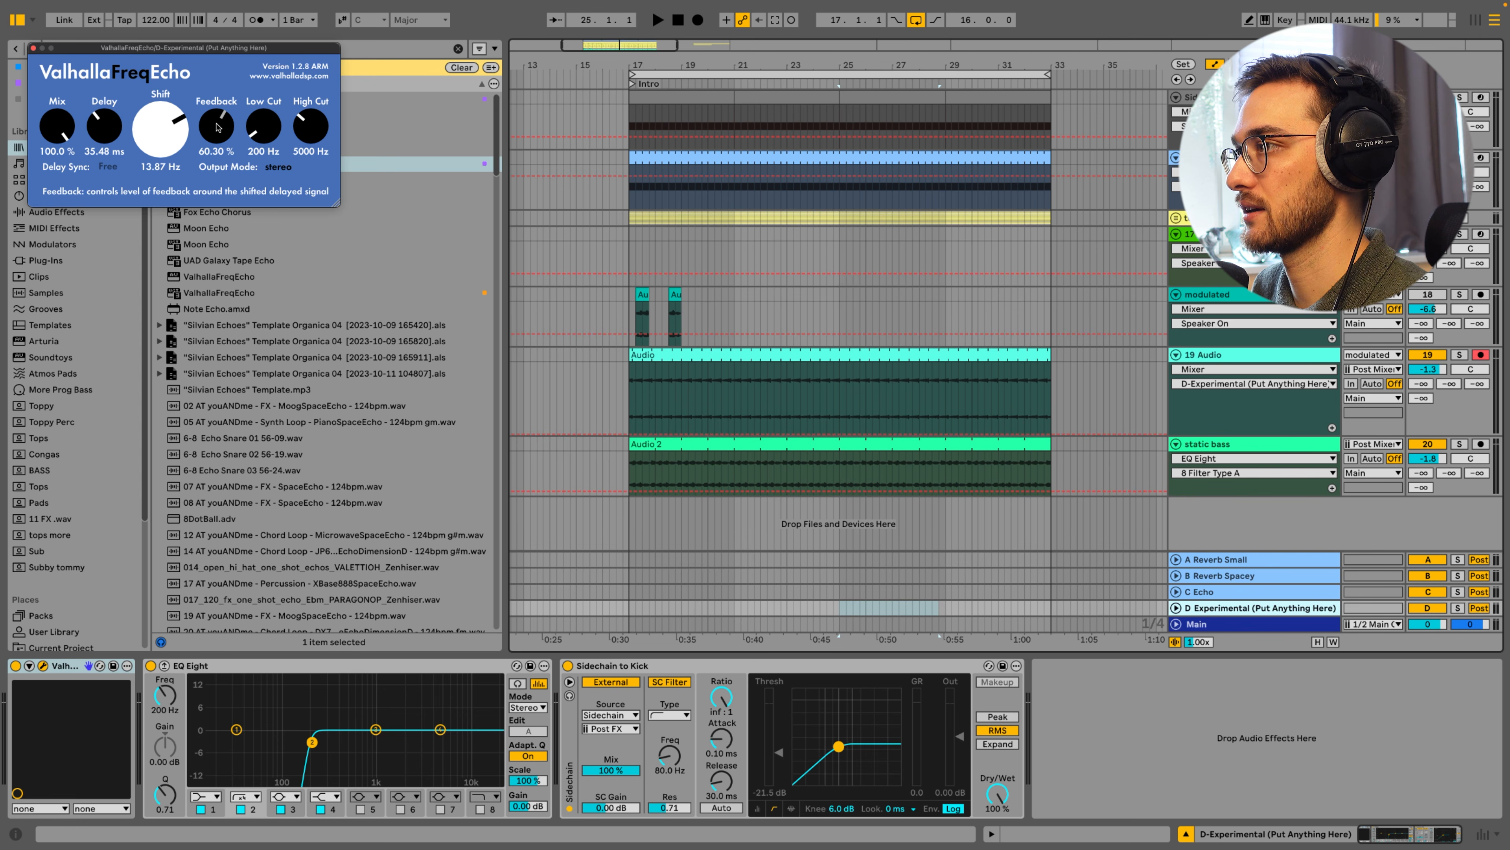
Automate 19 Audio's D-Experimental send to rise from bar 25 to its maximum at bar 33, with a -5.7 dB point near bar 29
left_click(899, 393)
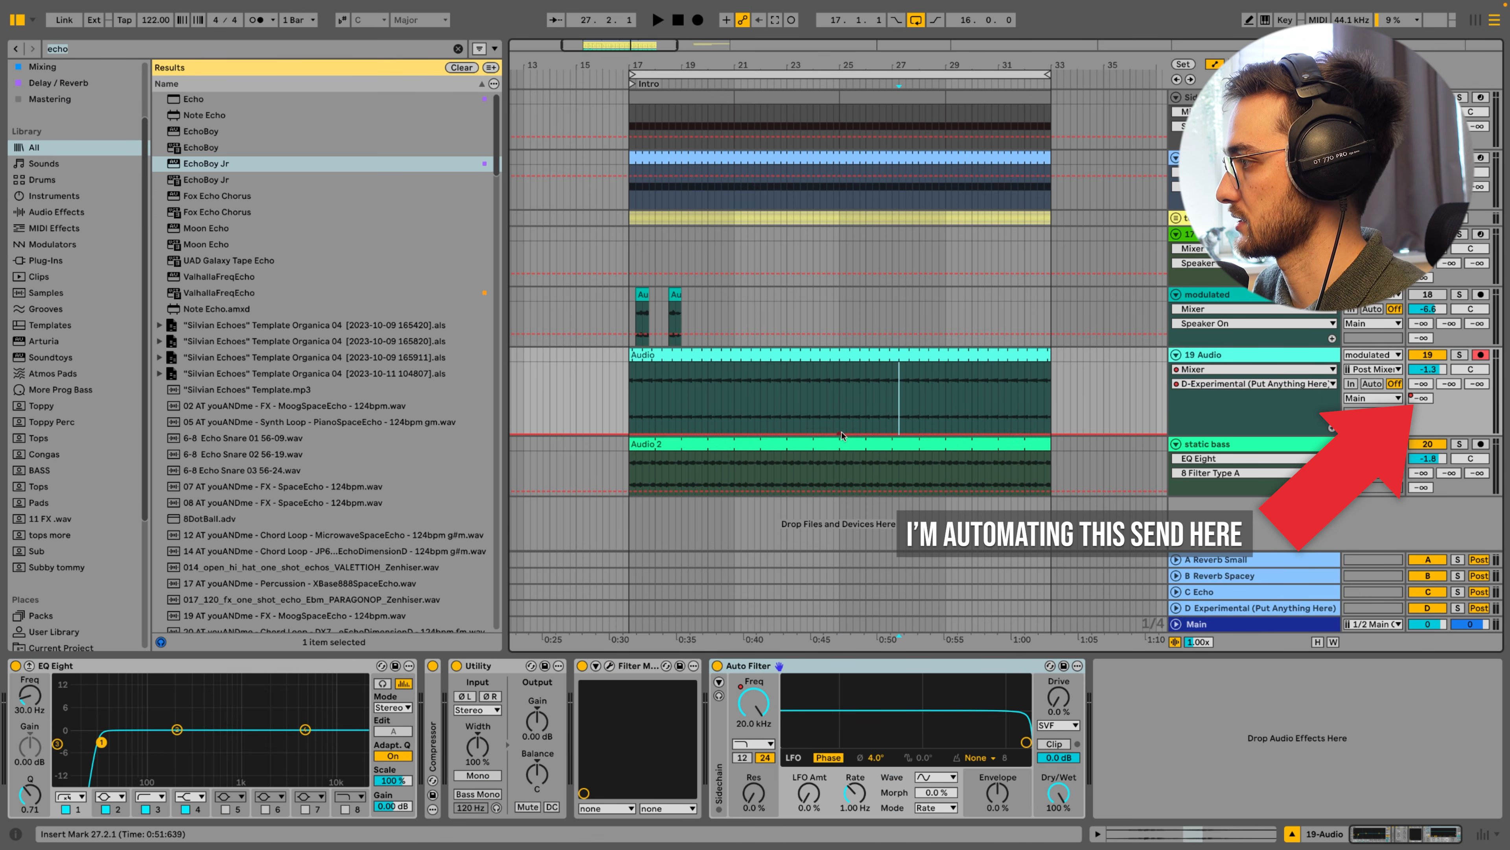
left_click_drag(1051, 434, 1051, 362)
left_click(721, 356)
left_click(807, 404)
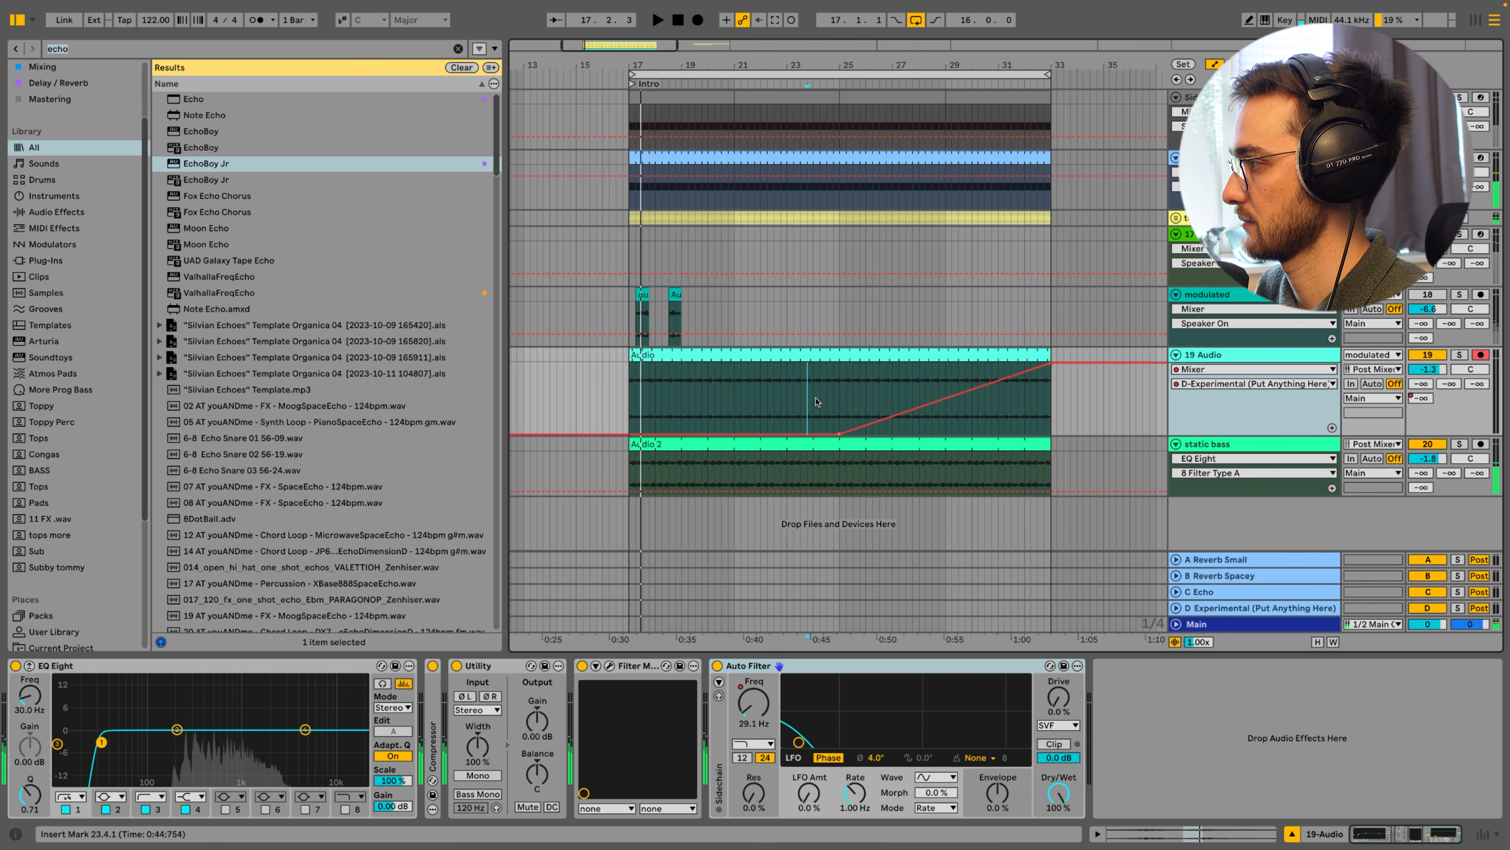
key("space")
left_click_drag(938, 401, 938, 373)
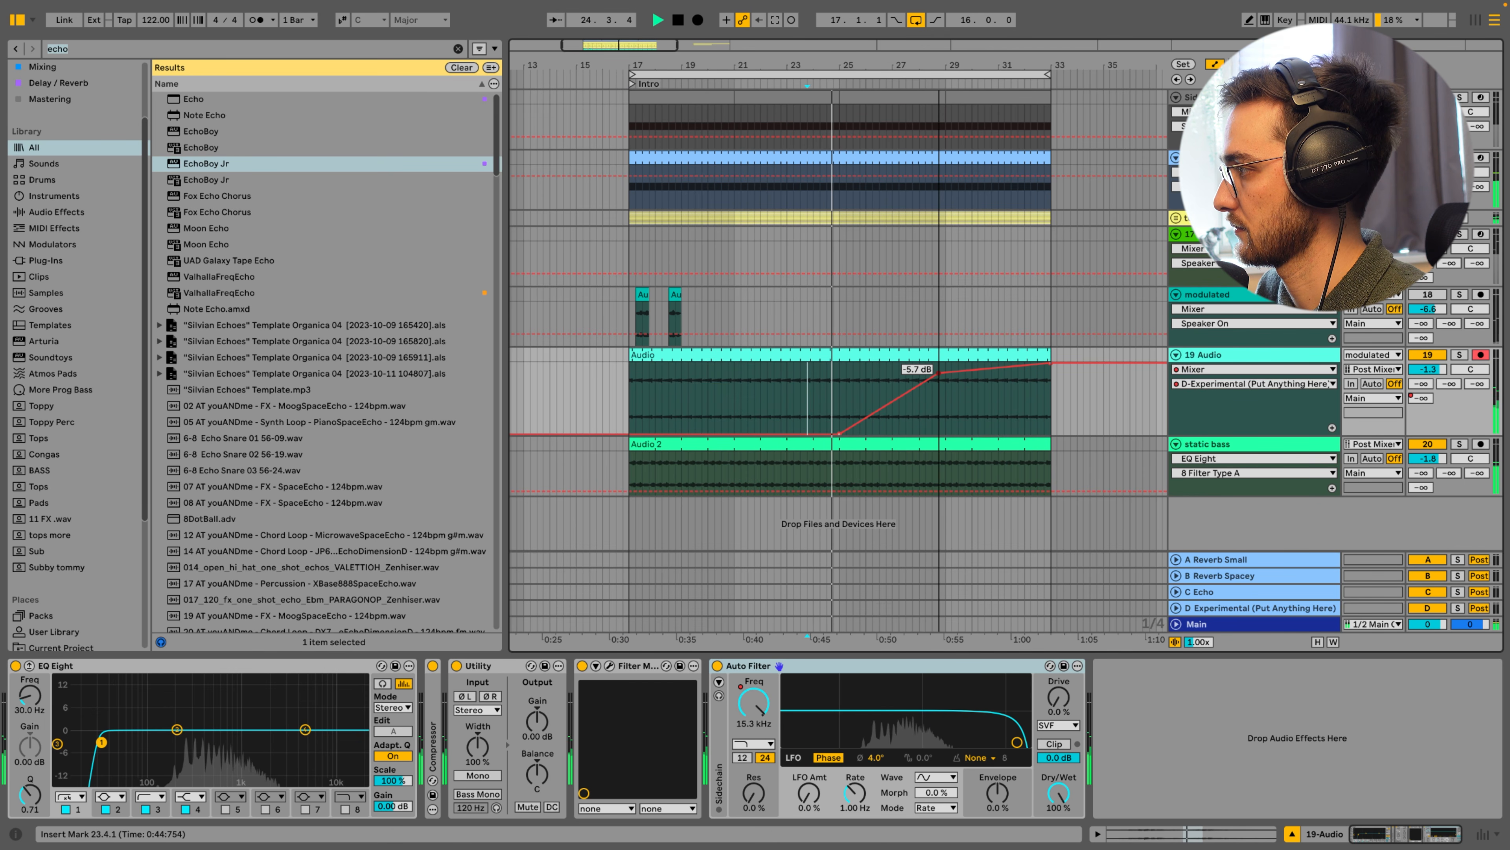
Set ValhallaFreqEcho on the D Experimental return to 34.52 ms delay, 6.86 Hz shift and 58.30% feedback during playback
left_click(1223, 609)
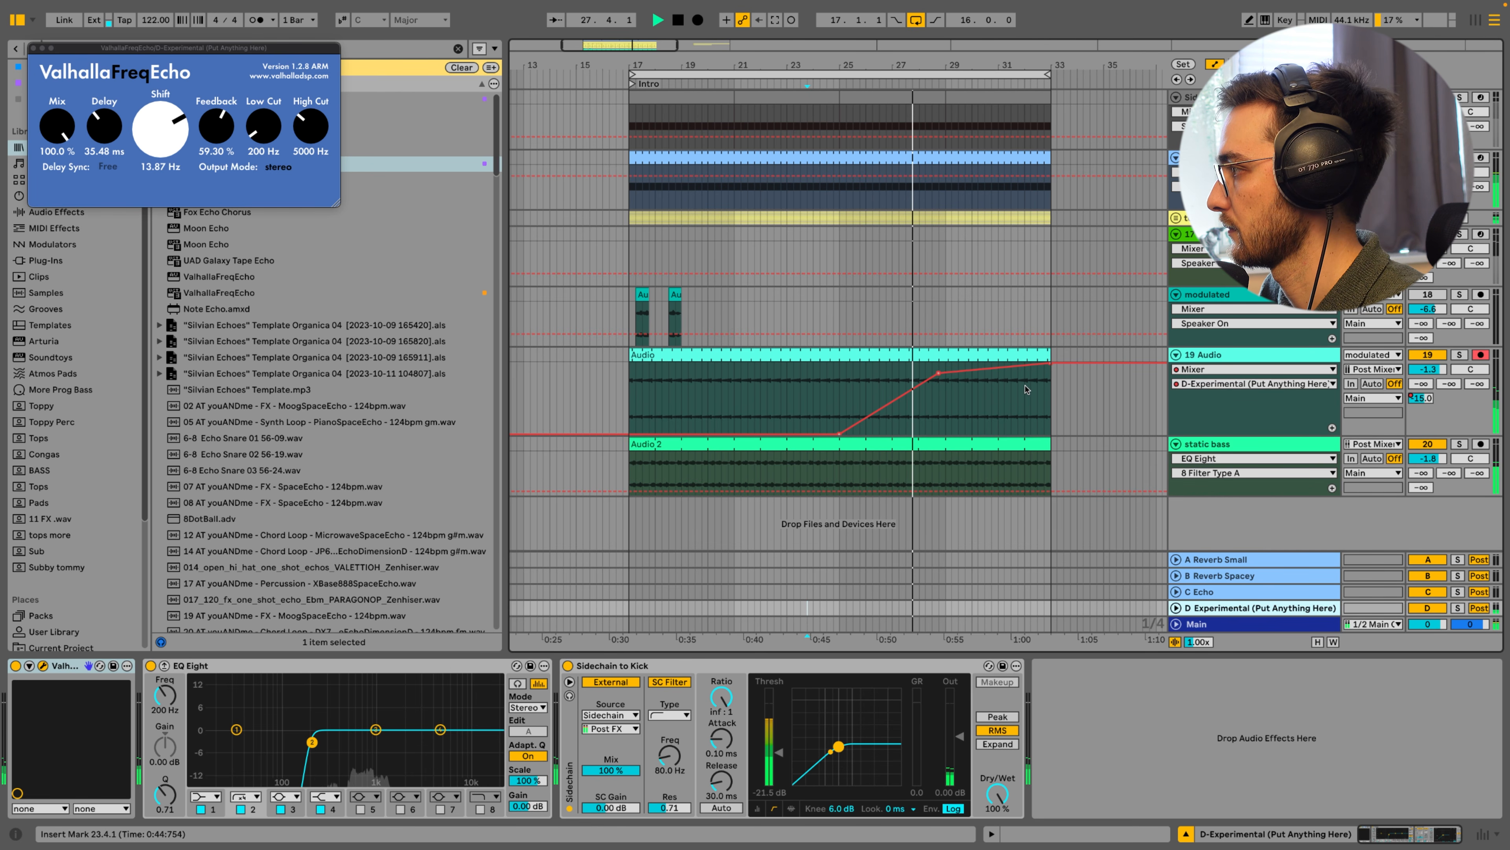
mouse_move(177, 154)
left_mouse_down()
mouse_move(204, 133)
mouse_move(180, 145)
mouse_move(199, 147)
mouse_move(117, 131)
mouse_move(160, 142)
left_mouse_up()
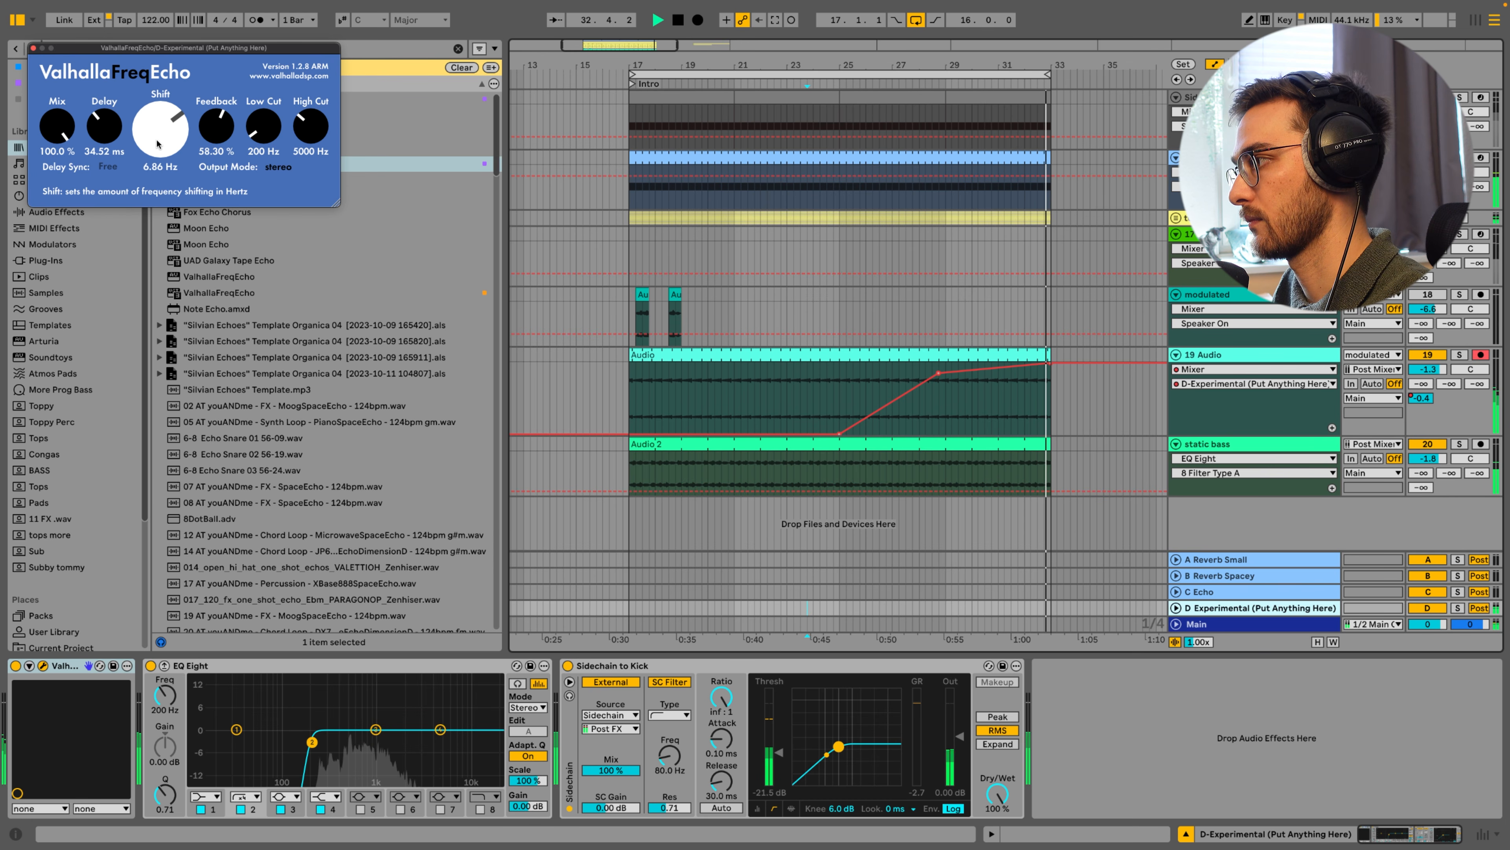
left_click(793, 370)
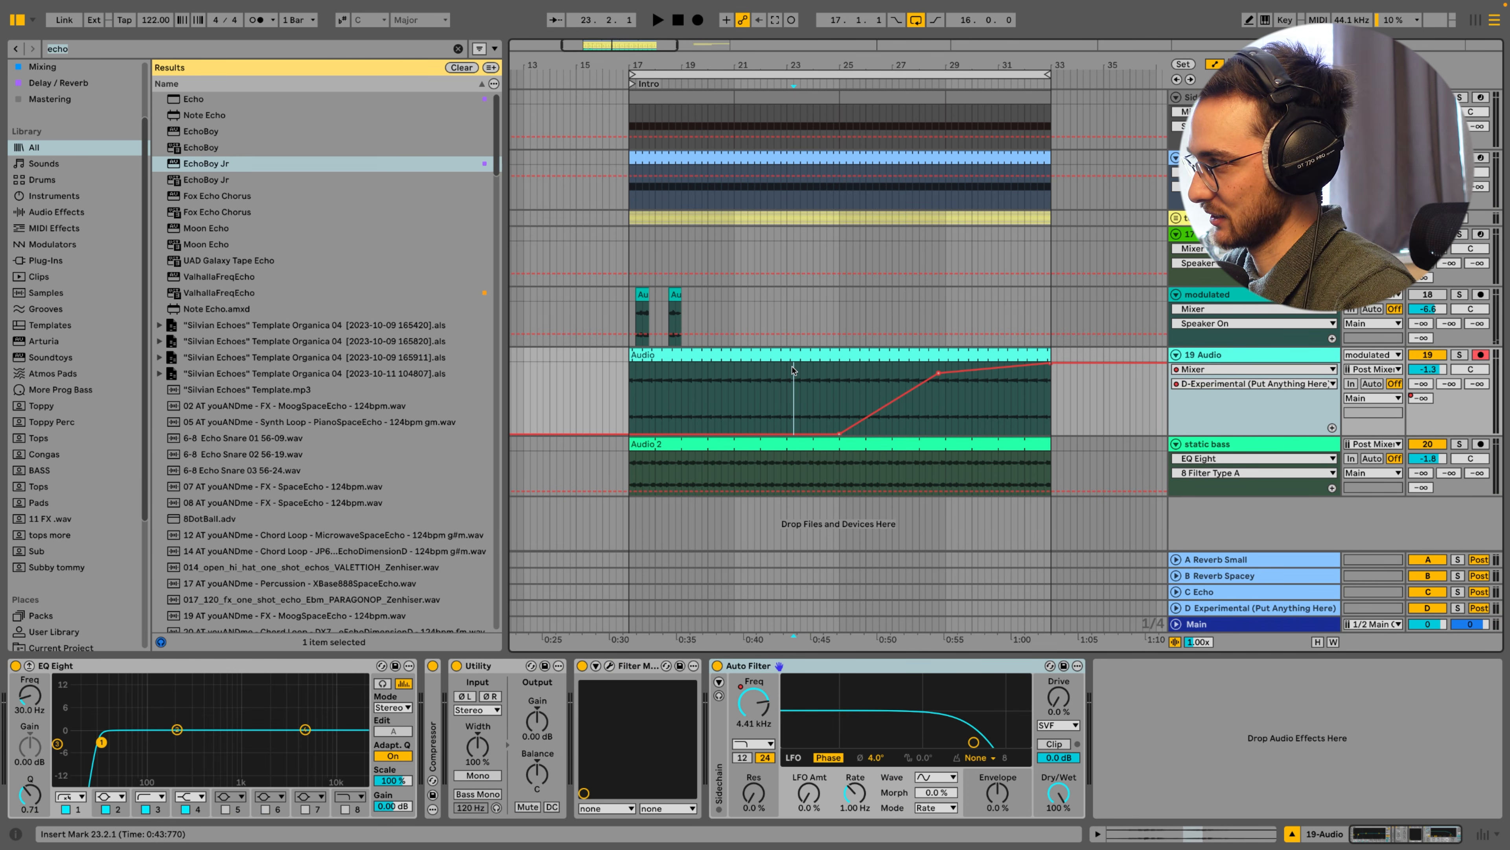
Examine the Pitch and Param01 lanes of the Rozzer step sequencer on the 17 Diva track
left_click(787, 255)
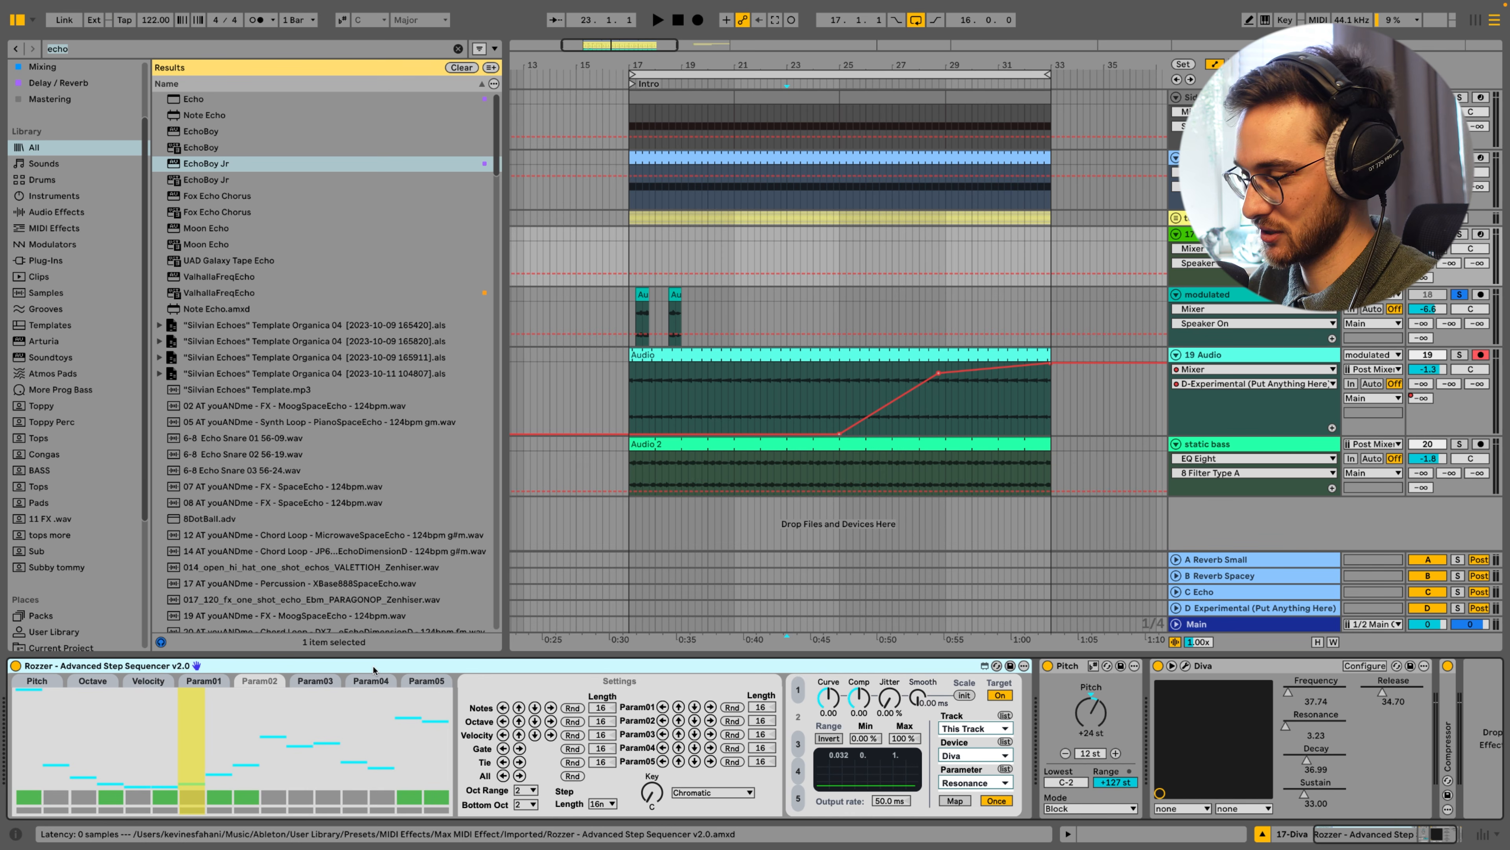
left_click(39, 680)
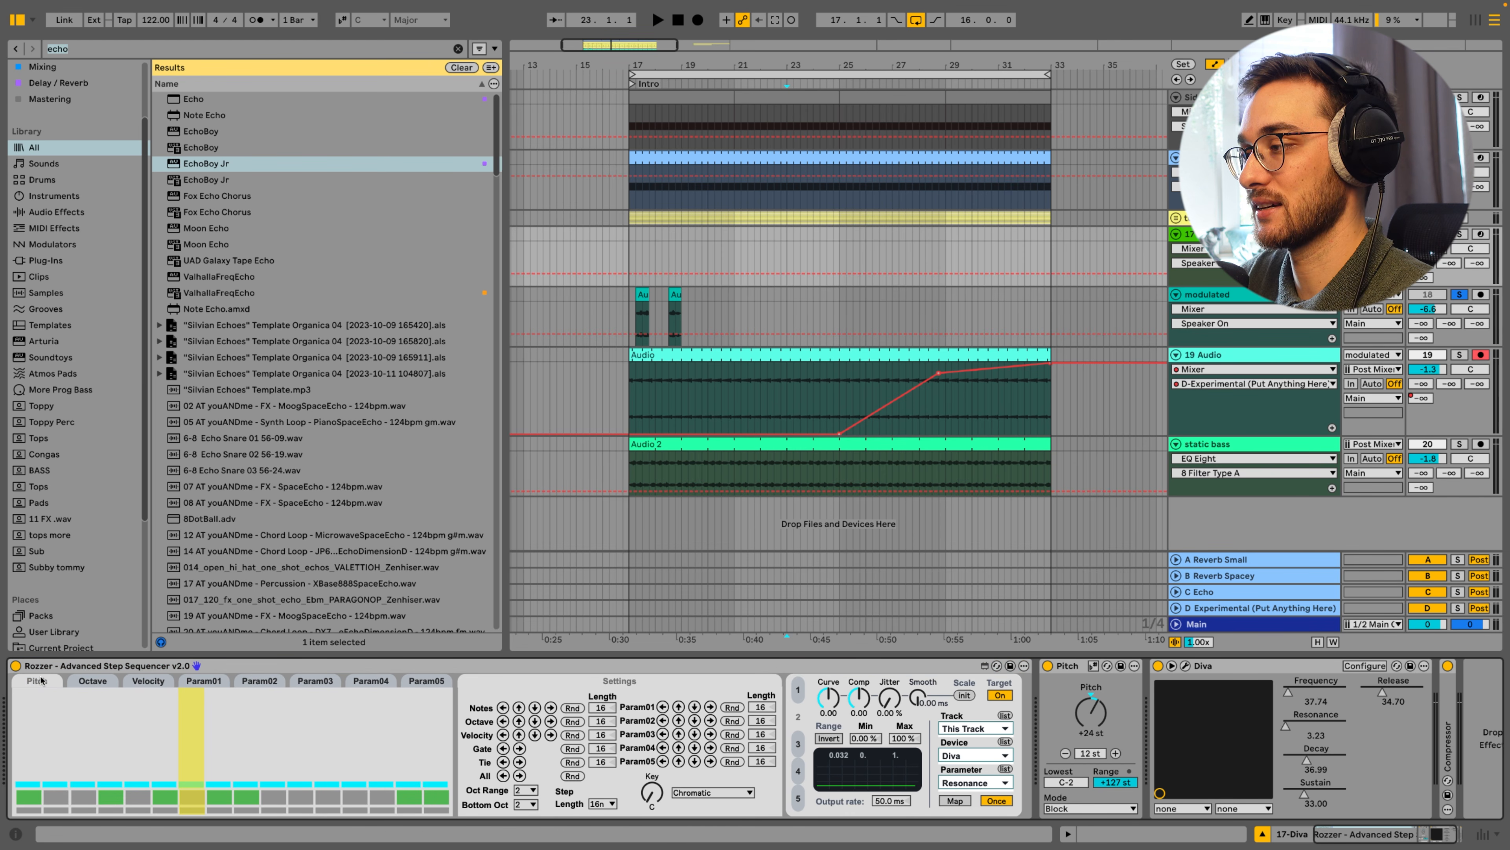
left_click(202, 682)
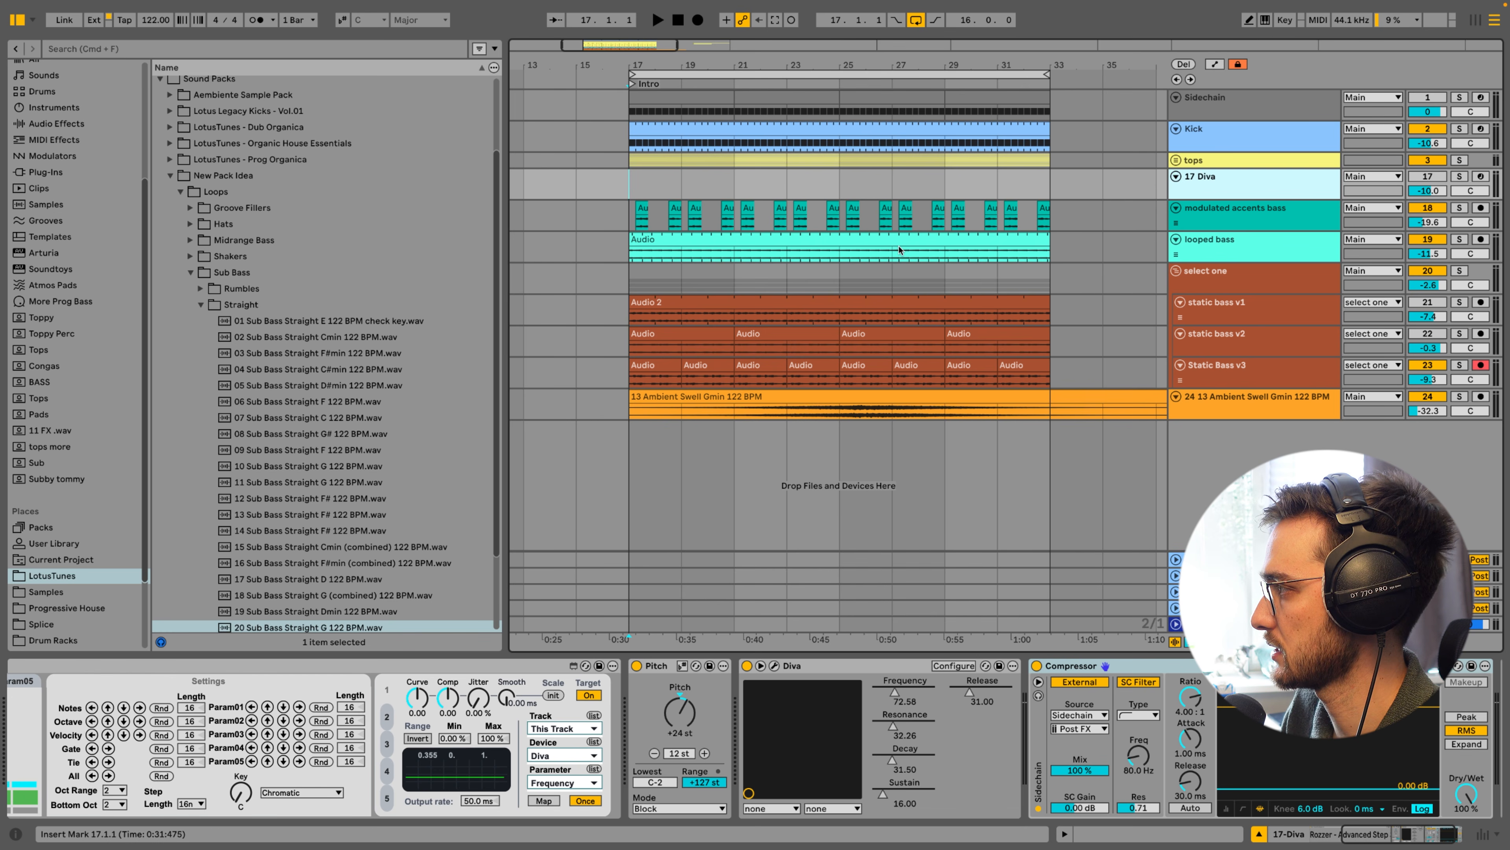
Review the bass and ambient swell layers from bar 17 to 33 and the devices on the three static bass versions
left_click_drag(632, 182, 863, 381)
left_click_drag(920, 419, 1052, 414)
left_click(1228, 379)
left_click(1227, 347)
left_click(1226, 321)
left_click(1226, 355)
left_click(1225, 382)
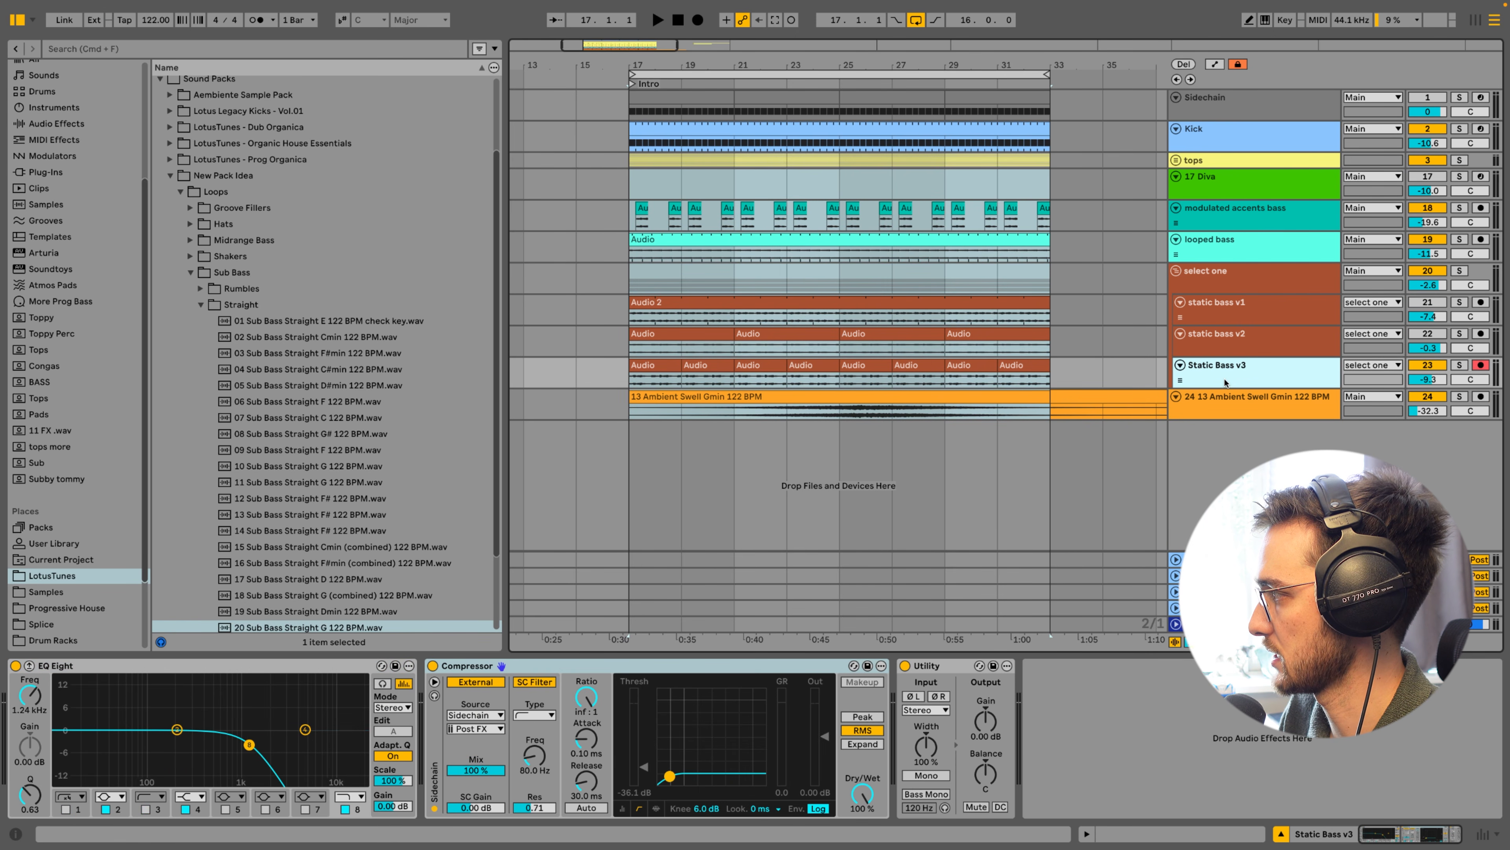
Solo Static Bass v3, play it from bar 25, and inspect its sidechain Compressor and the Sidechain clip
left_click(1459, 365)
left_click(840, 384)
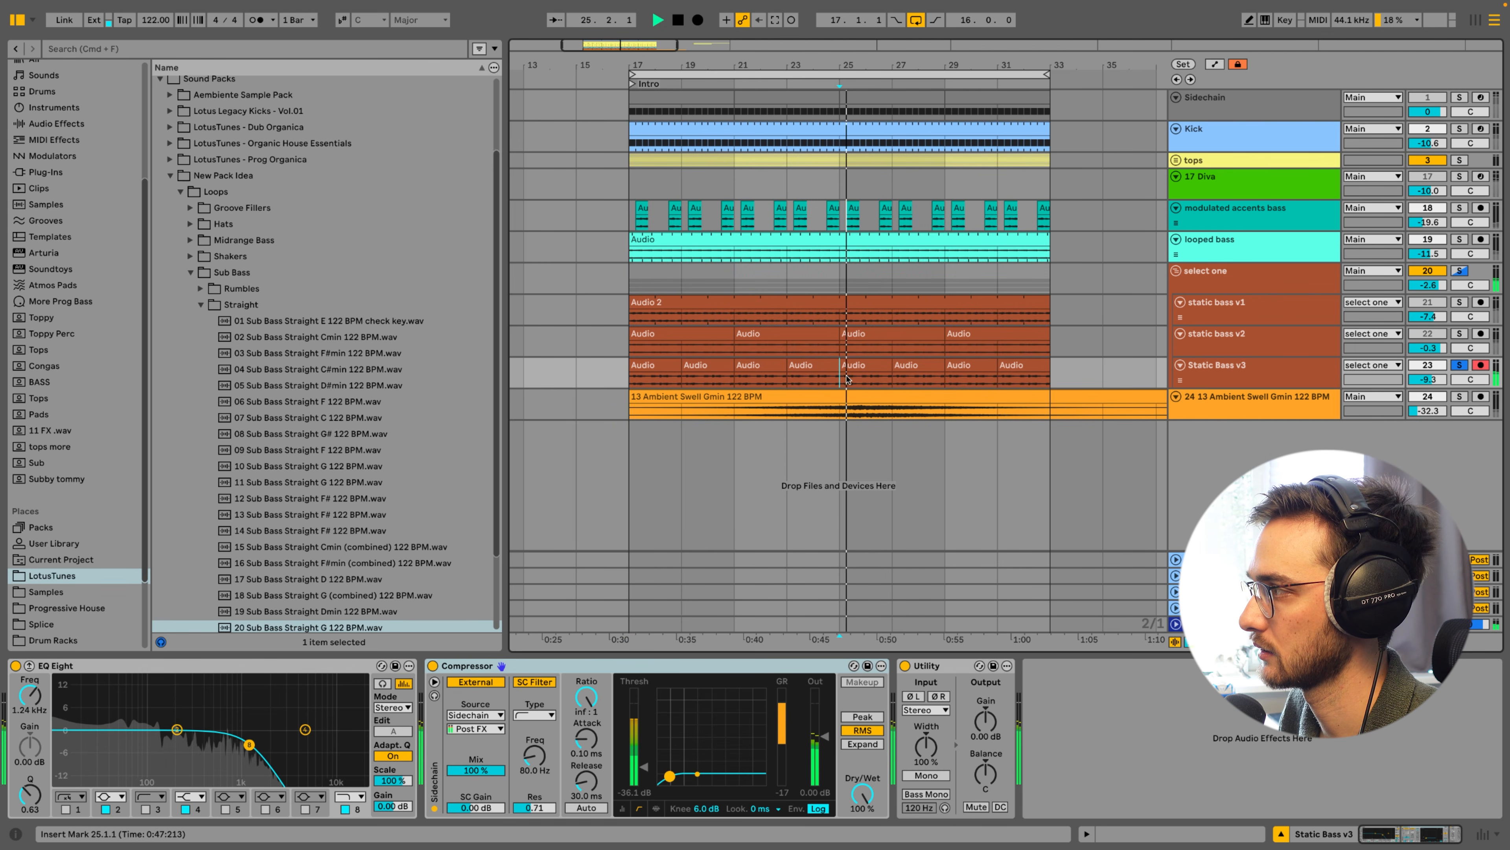
left_click(634, 669)
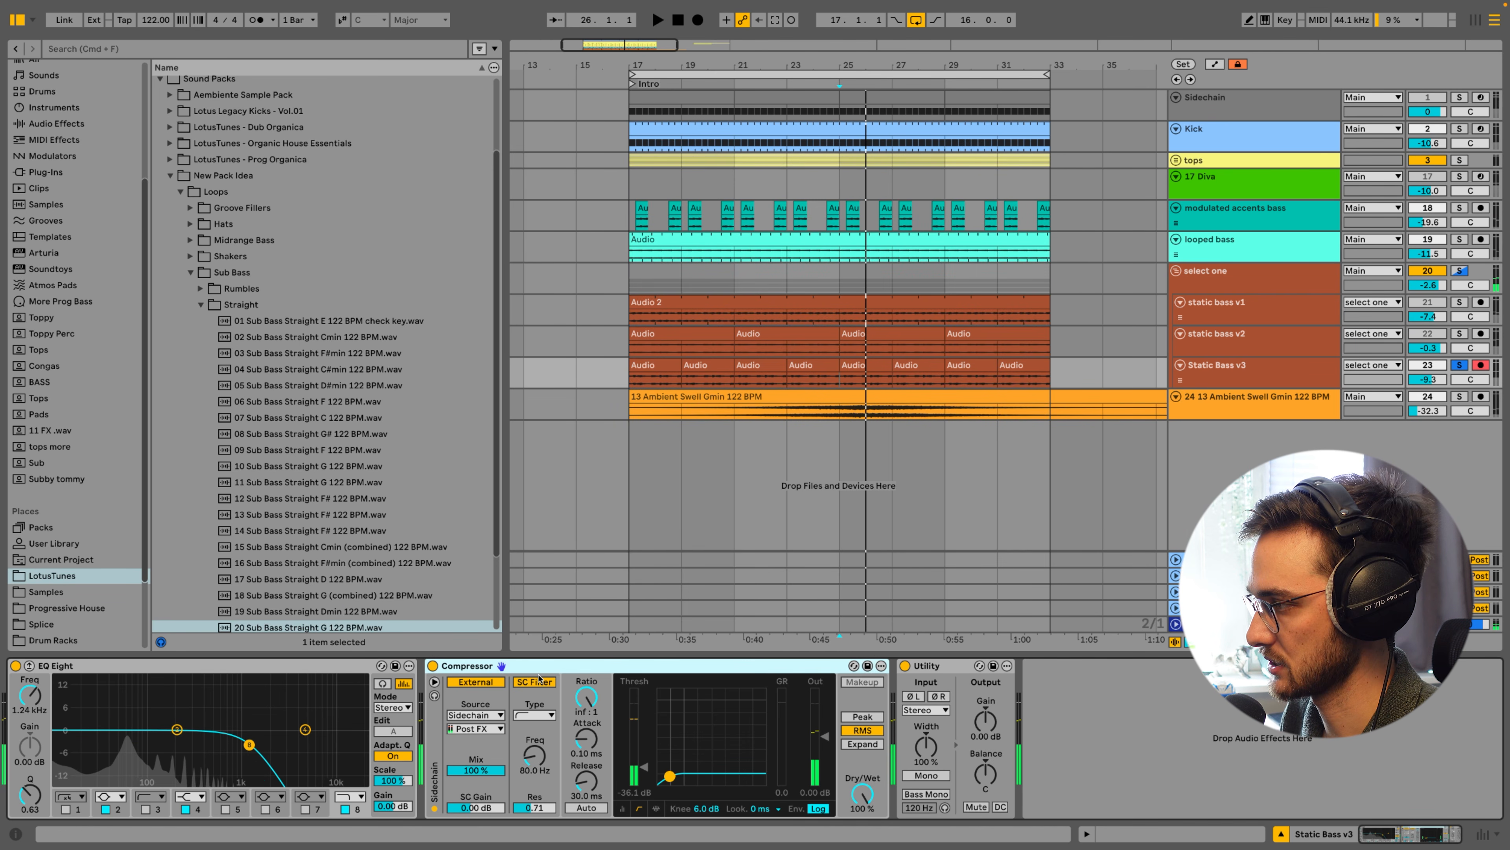
left_click(676, 109)
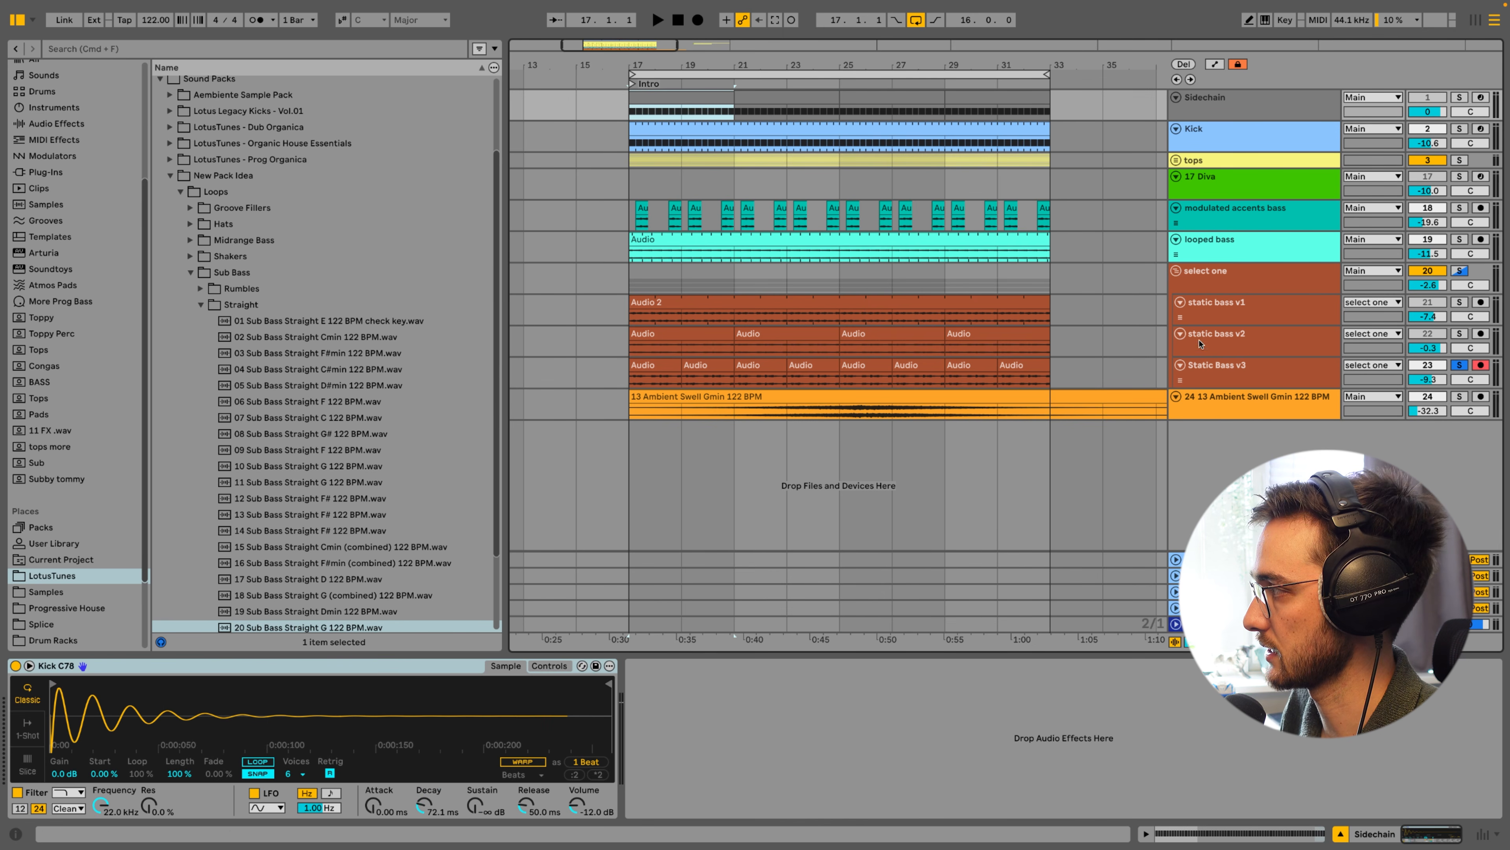
Solo static bass v2 and play it from bar 17, then solo static bass v1 for comparison
left_click(1234, 337)
key("s")
key("space")
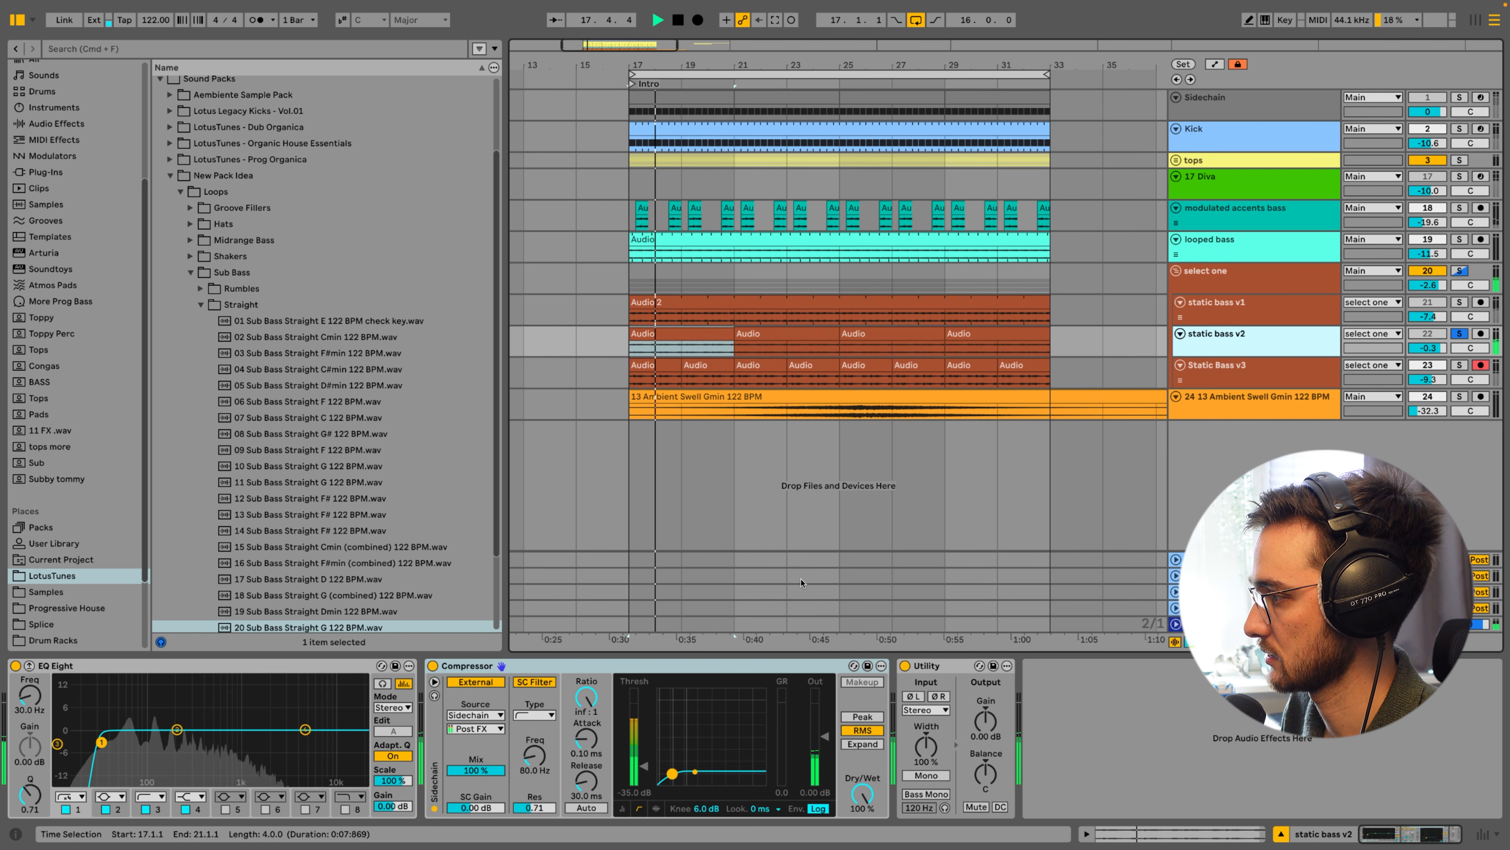
left_click(1224, 304)
key("s")
key("Down")
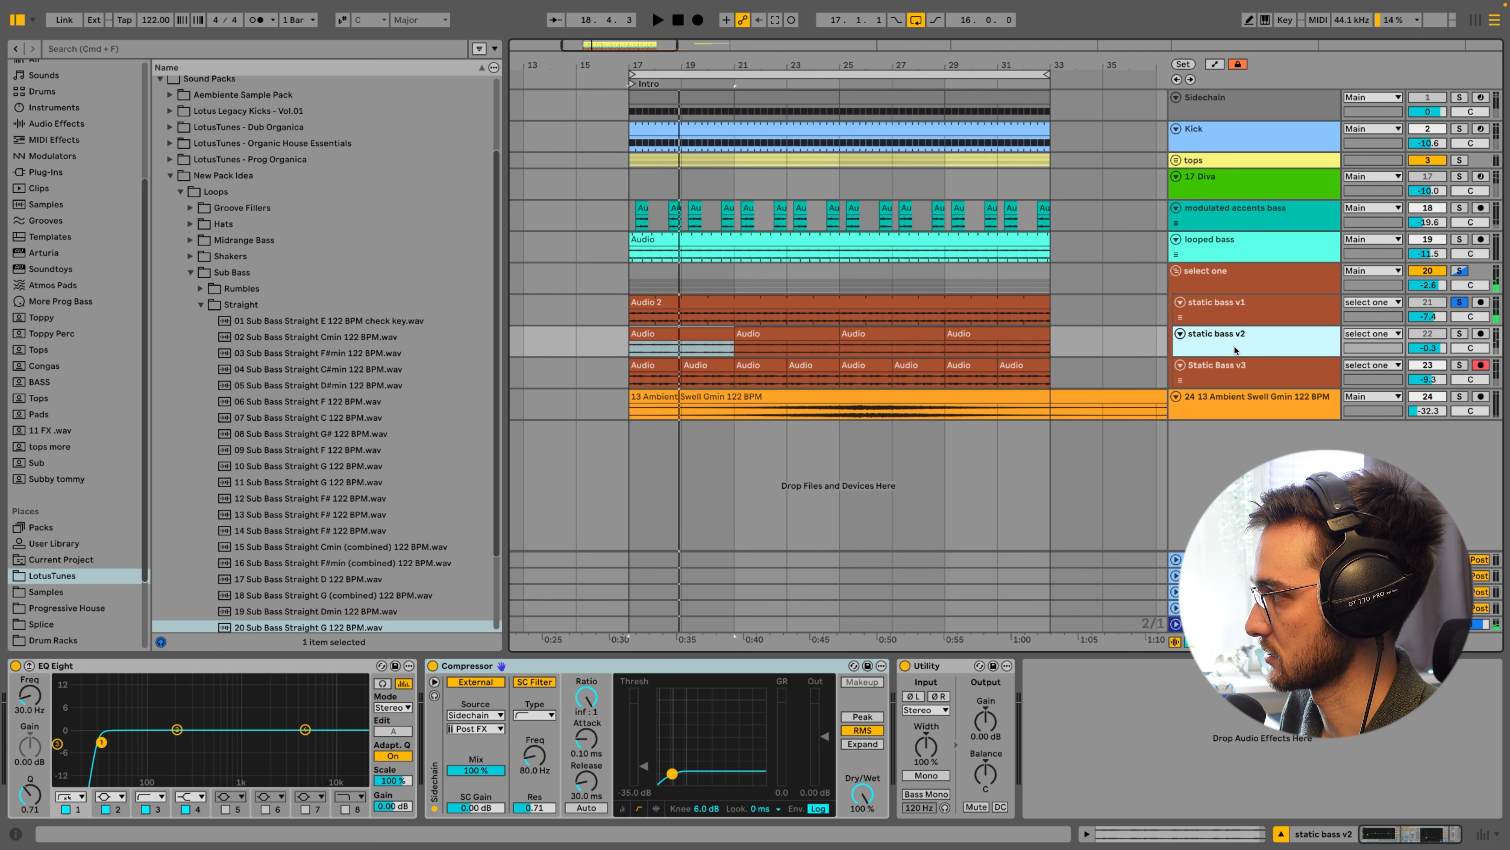
Compare the devices on the three static bass versions, and check the looped bass and 13 Ambient Swell tracks
key("Down")
key("Up")
left_click(1227, 311)
left_click(1224, 339)
left_click(1224, 368)
left_click(1222, 343)
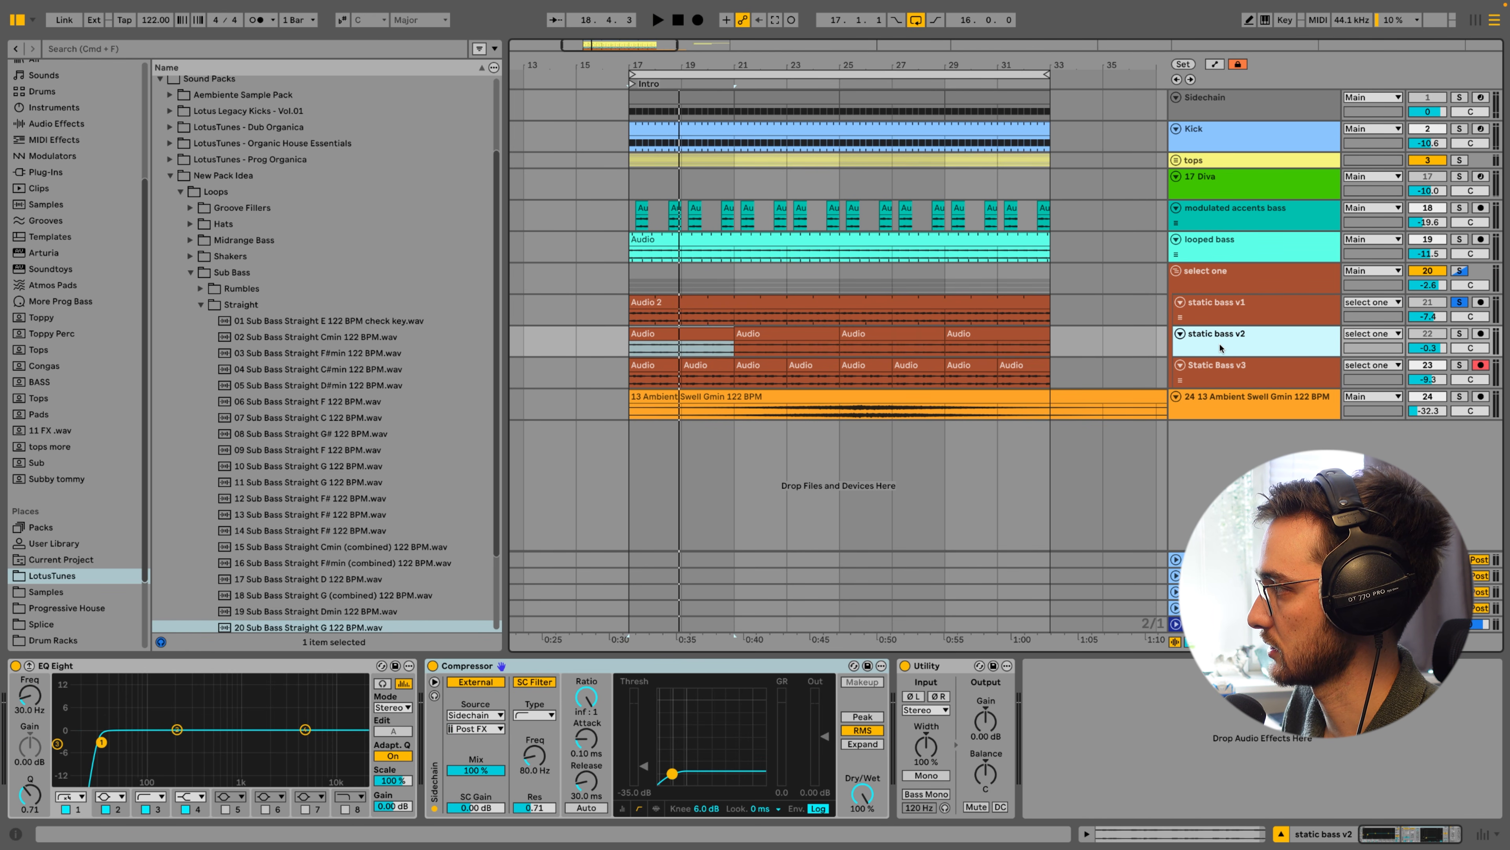
left_click(1219, 310)
left_click(1200, 242)
left_click(892, 408)
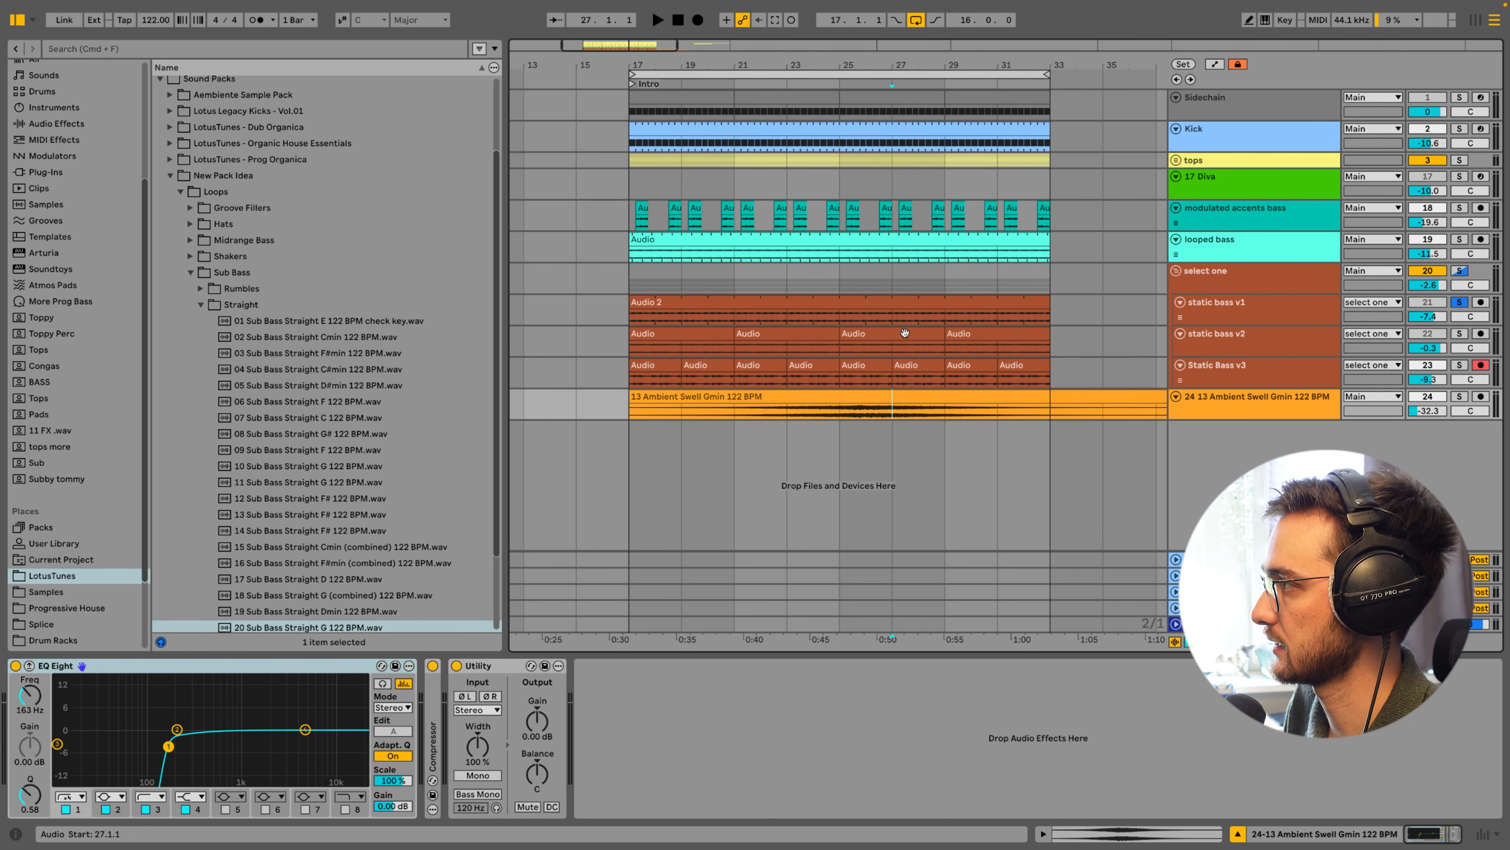
Clear the solos, play the full arrangement from bar 25, and select the bass and ambient swell layers across bars 17 to 33
left_click(835, 164)
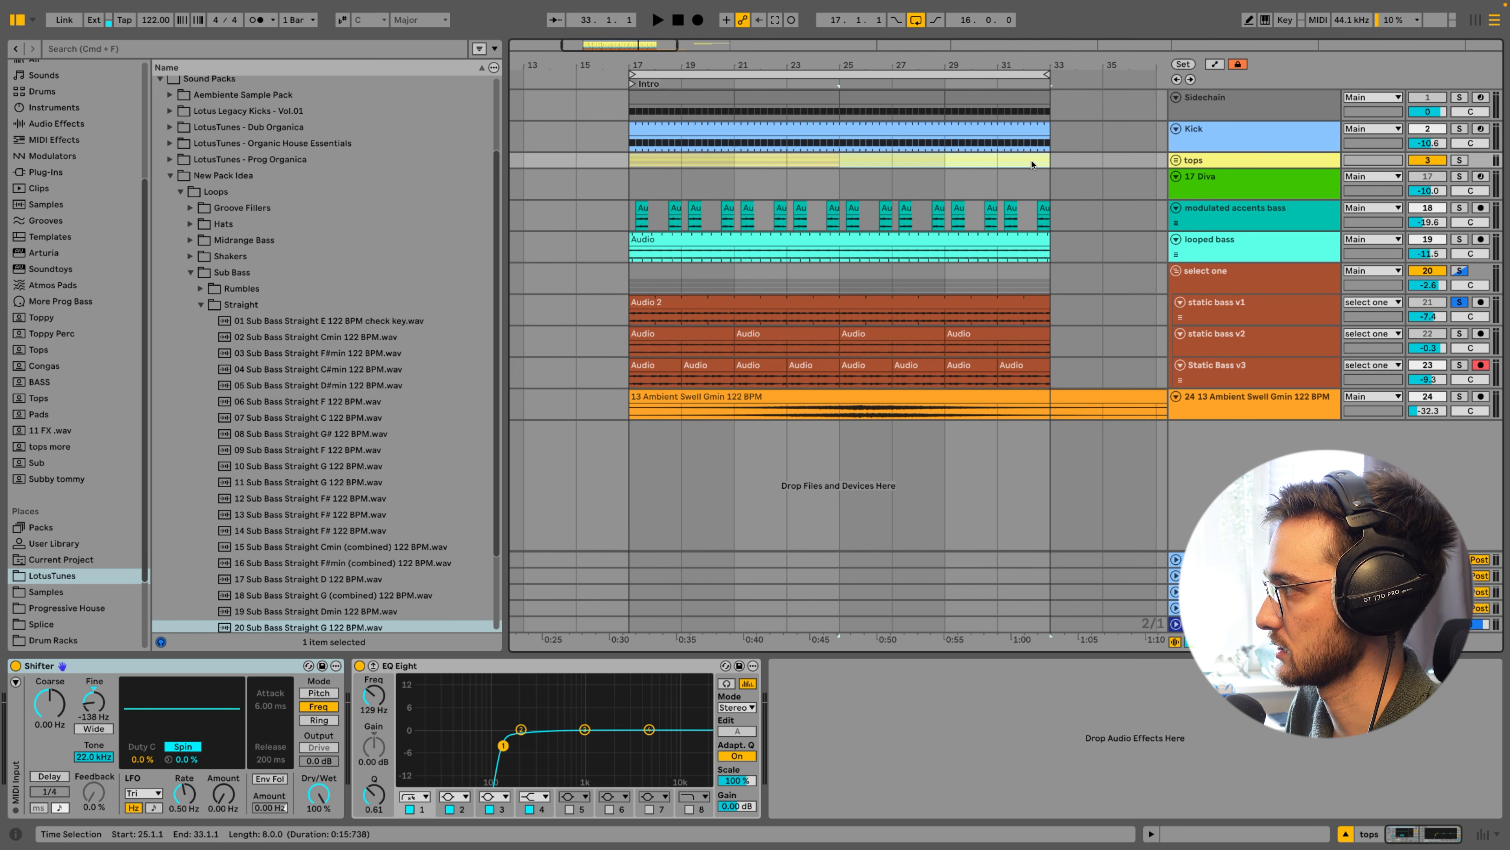
left_click(856, 186)
key("space")
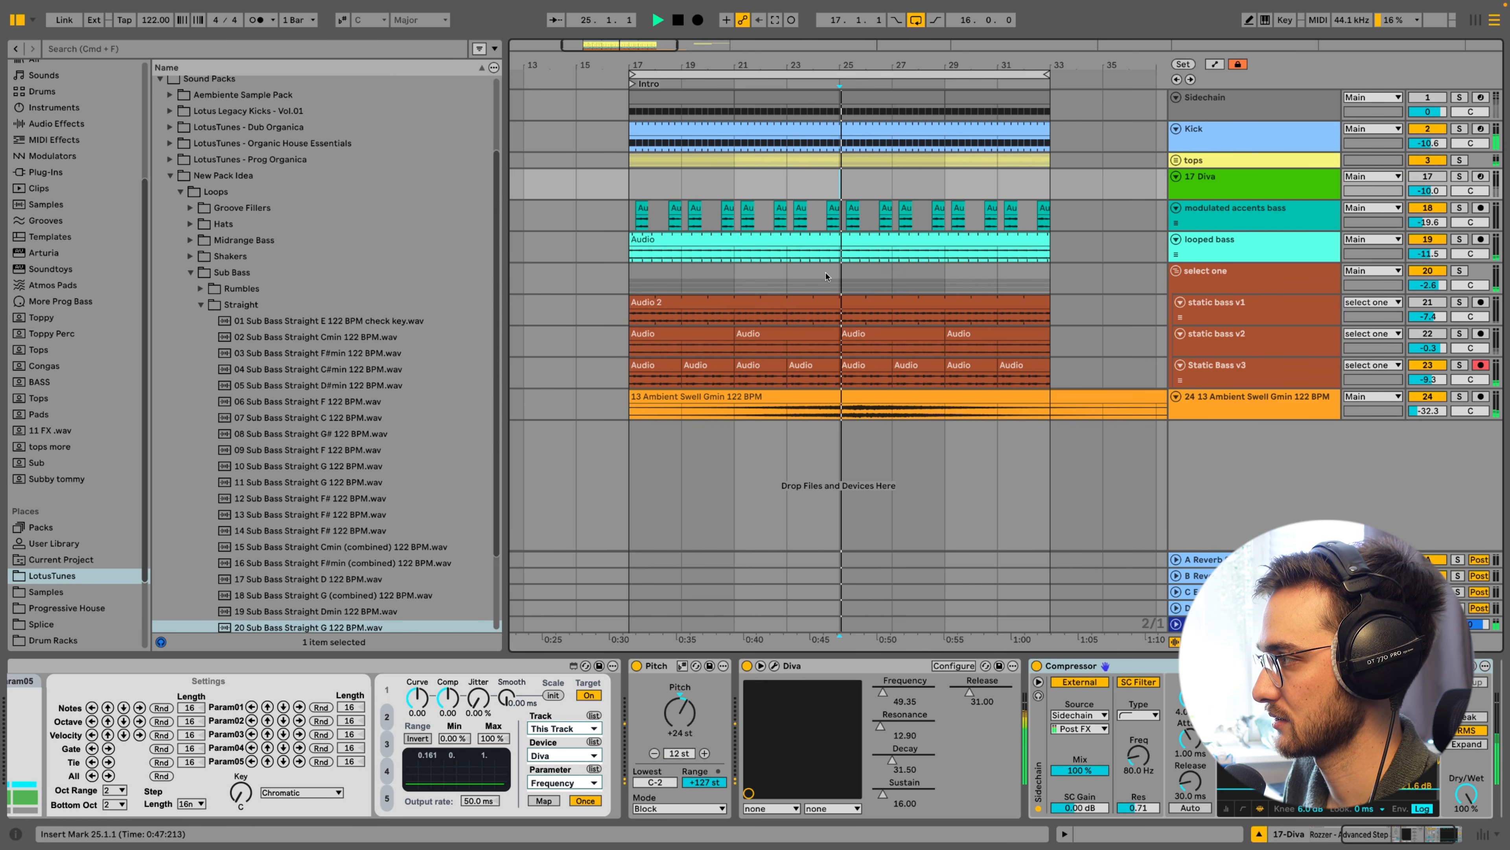
left_click_drag(642, 414, 1048, 197)
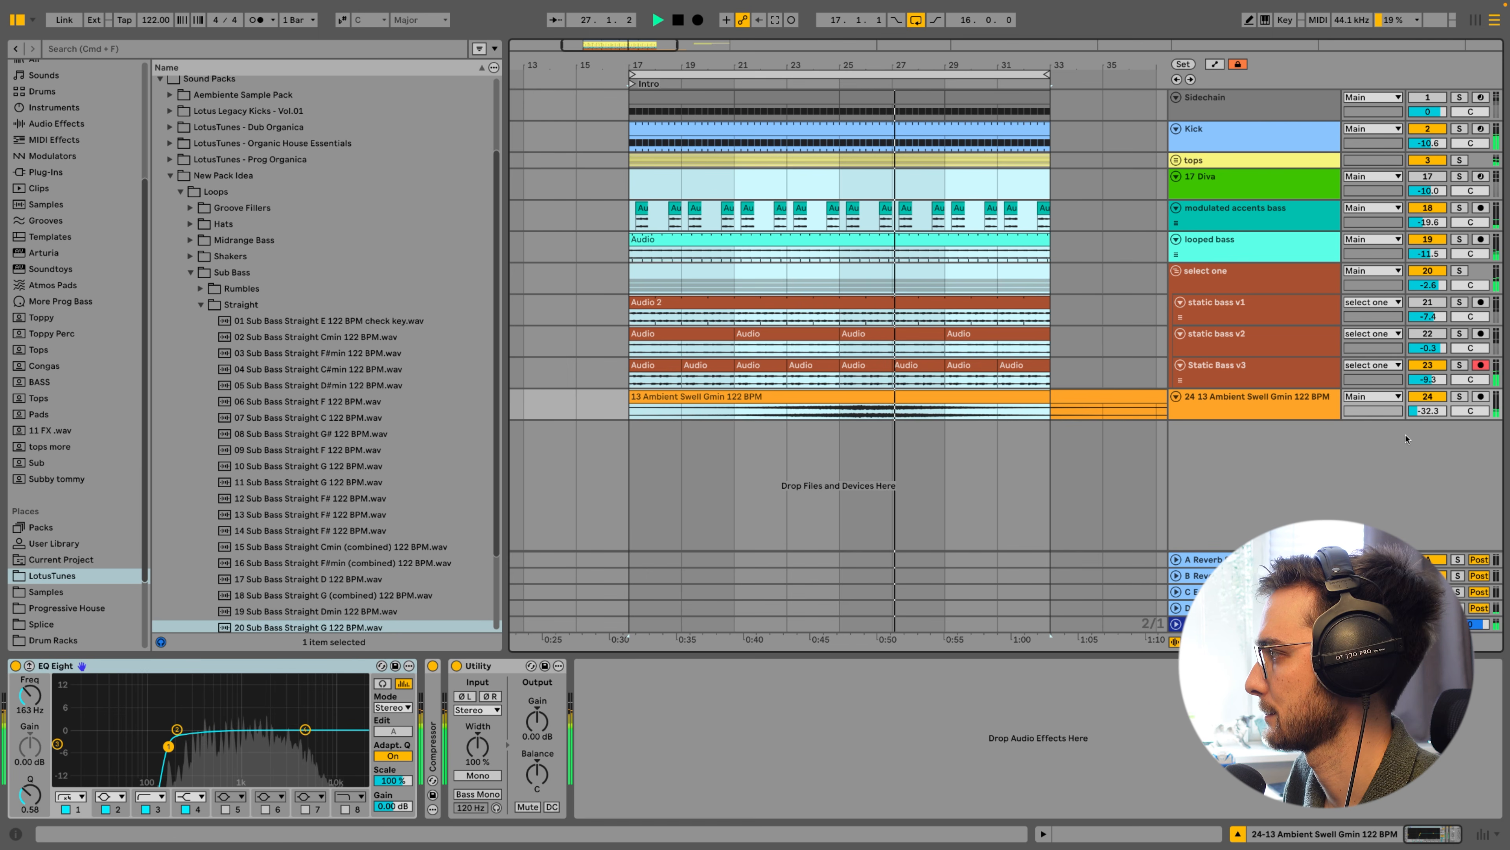
Stop playback, select the bass and ambient swell layers across bars 17 to 33, and play the arrangement from bar 17
left_click(912, 369)
key("space")
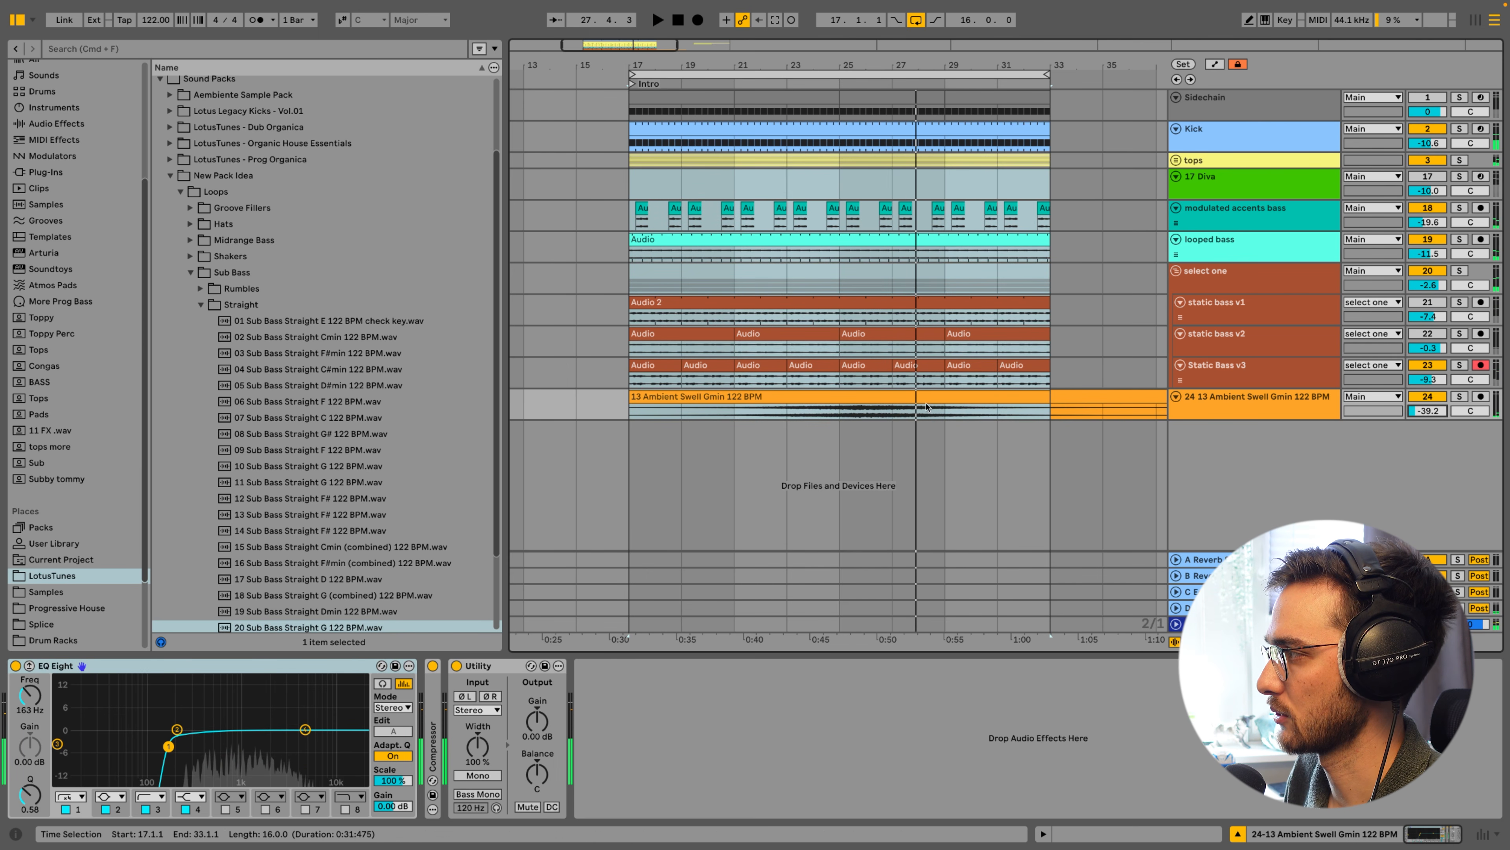
left_click_drag(1057, 235, 624, 418)
key("shift+Tab")
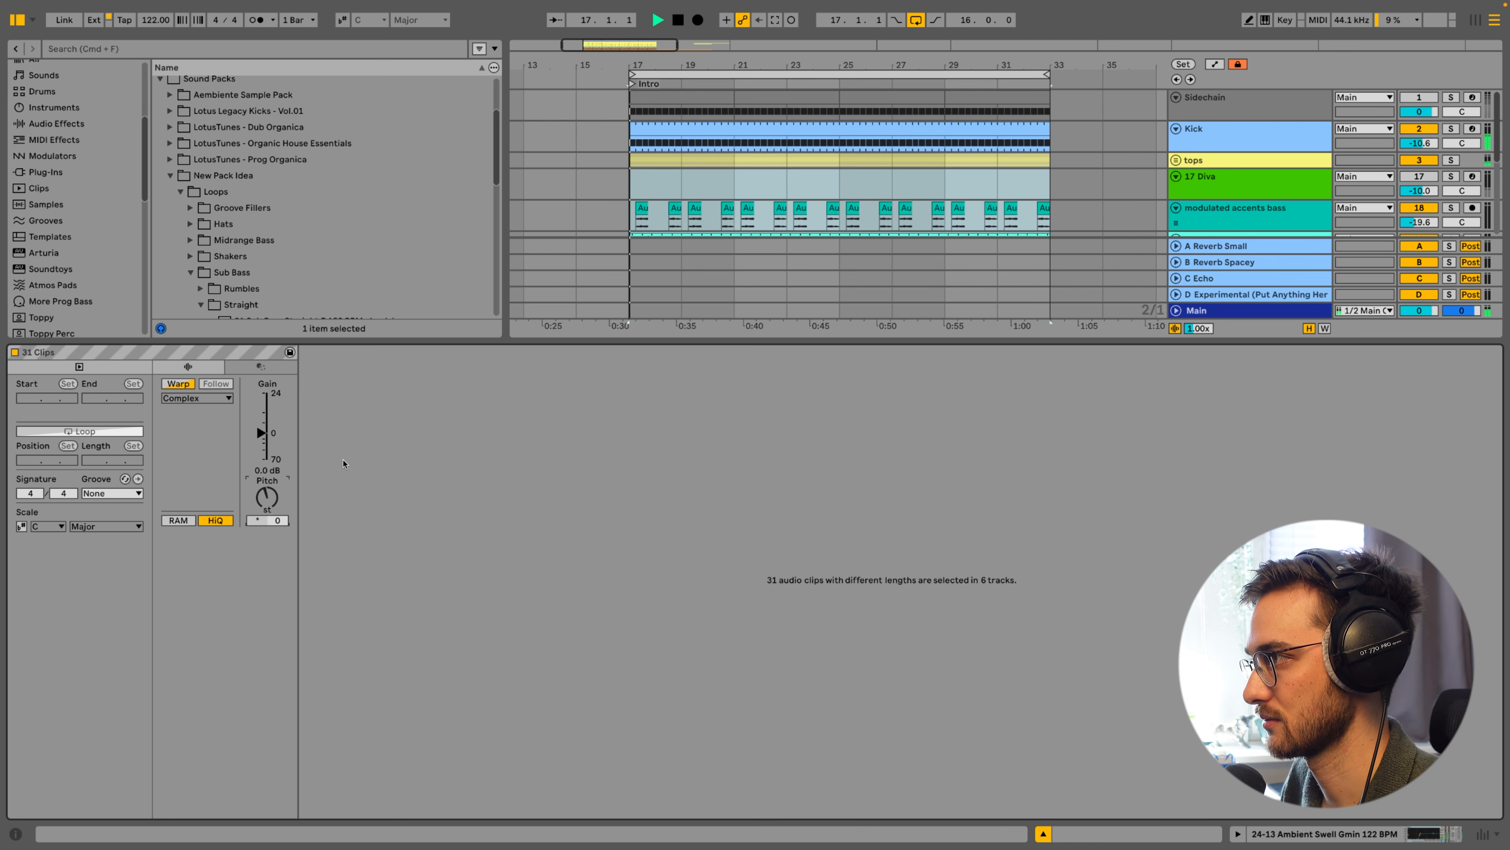
Show the device chain of the 17 Diva track at bar 25, and check the select one group
key("shift+Tab")
left_click(839, 188)
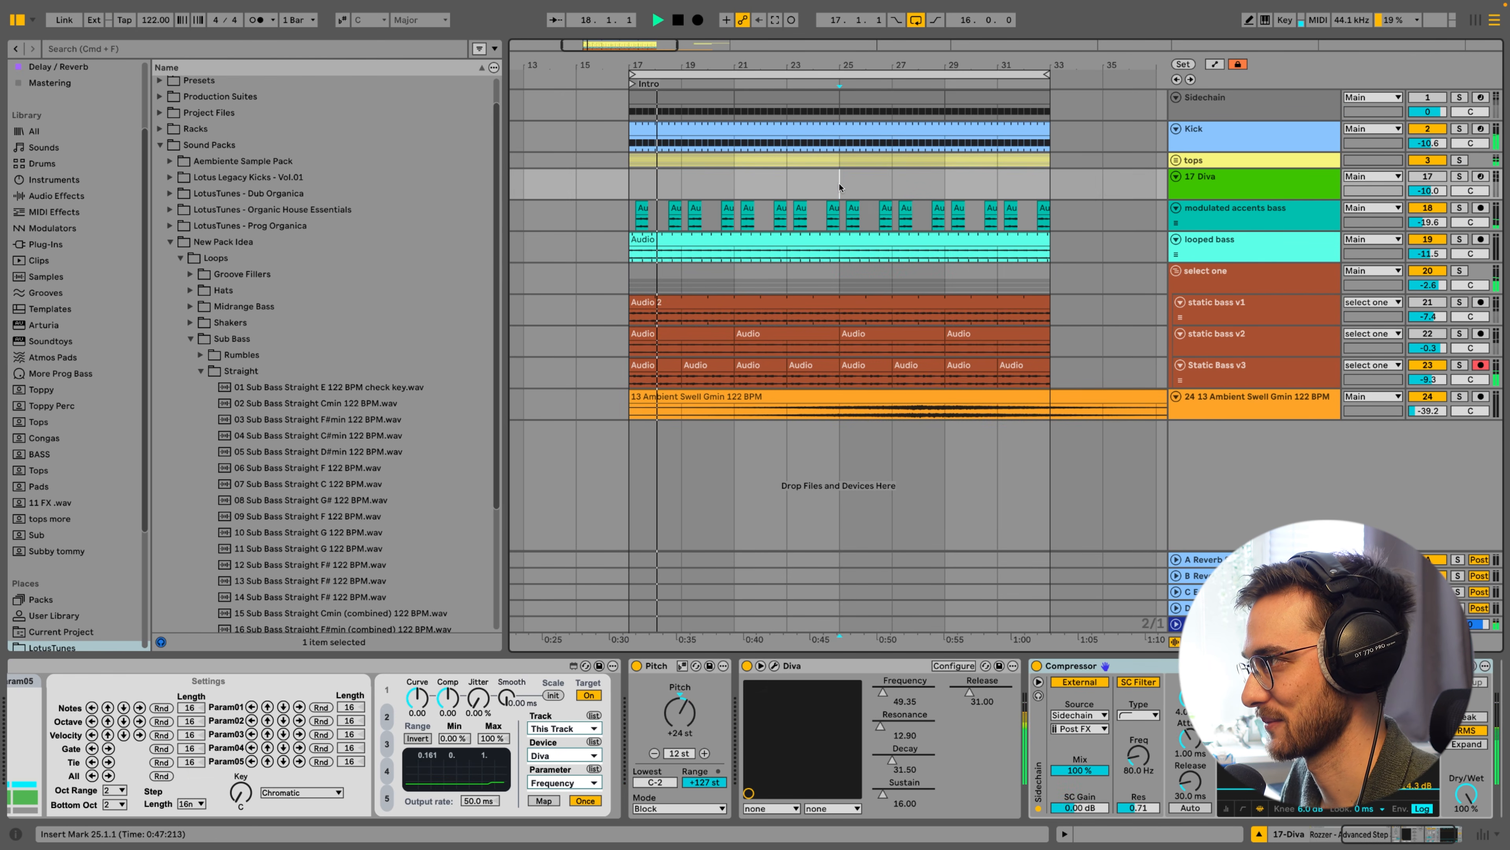
left_click(842, 283)
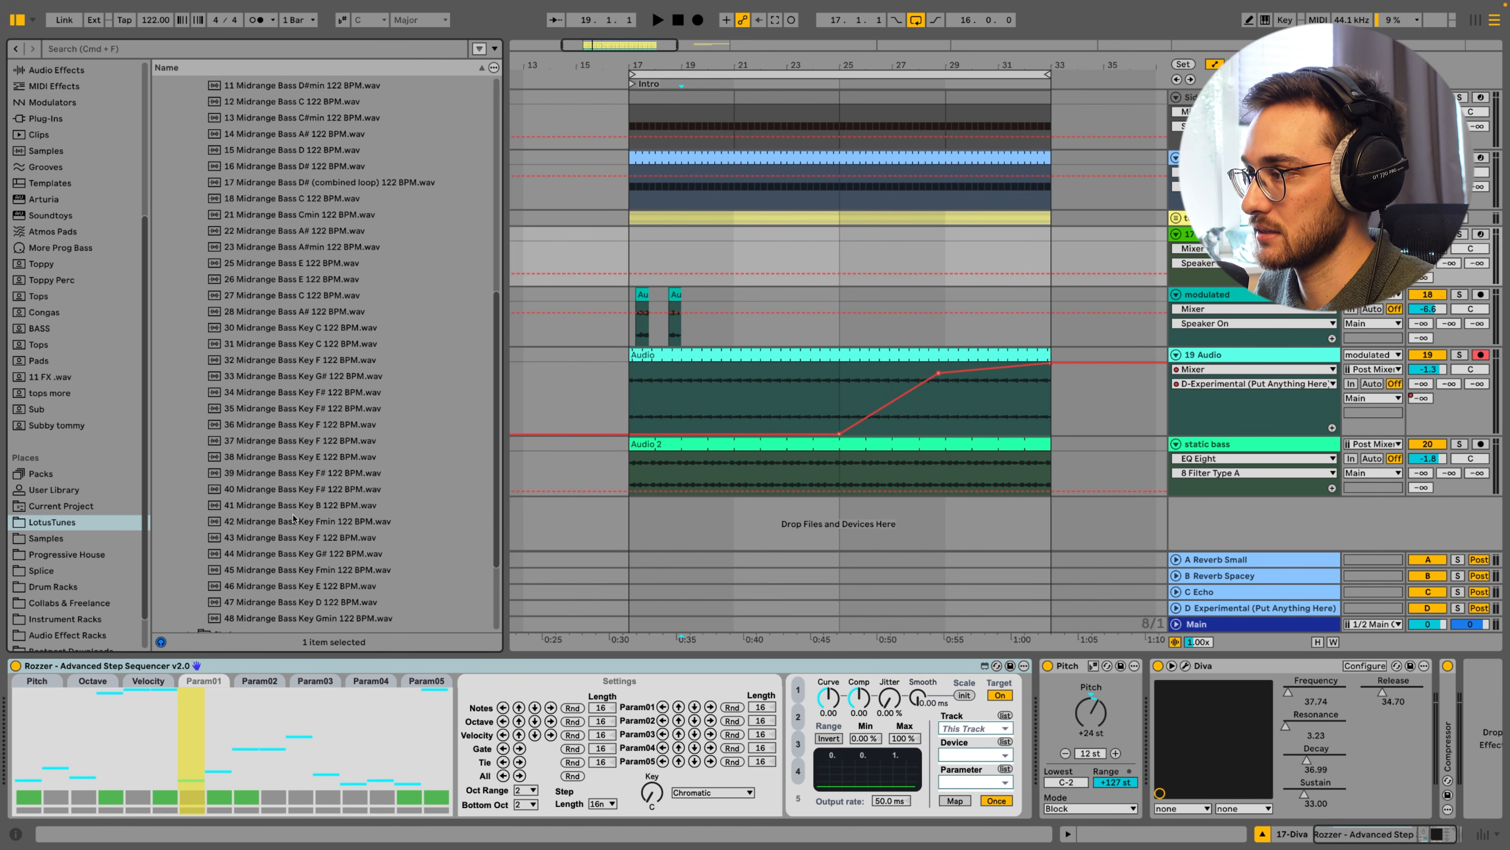
Look through the Hats and Groove Fillers loops in the New Pack Idea sample pack
scroll(293, 519, "up", 10)
left_click(189, 326)
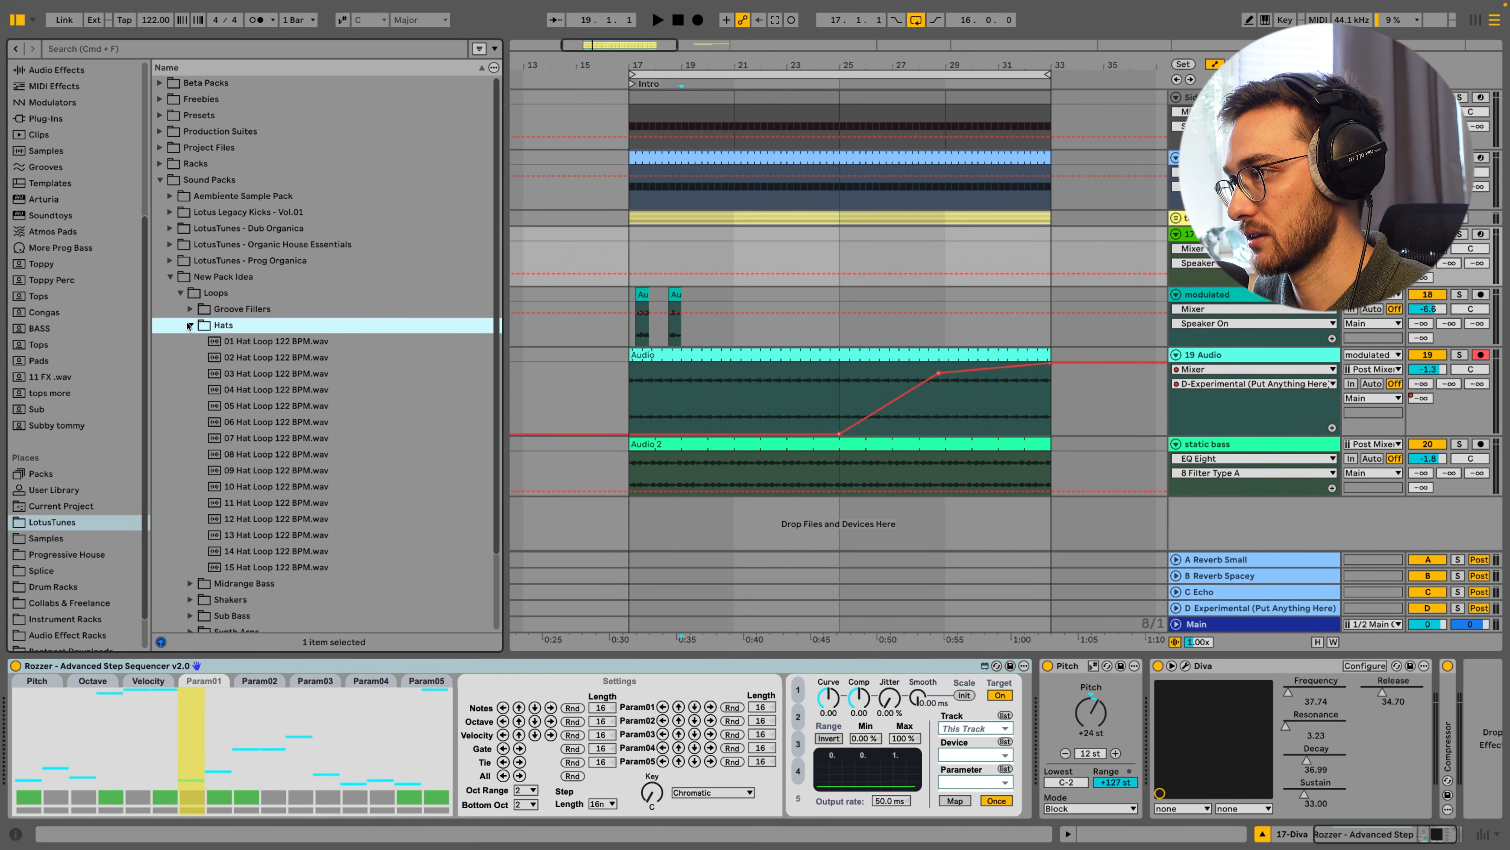
left_click(190, 325)
left_click(190, 309)
scroll(298, 513, "down", 15)
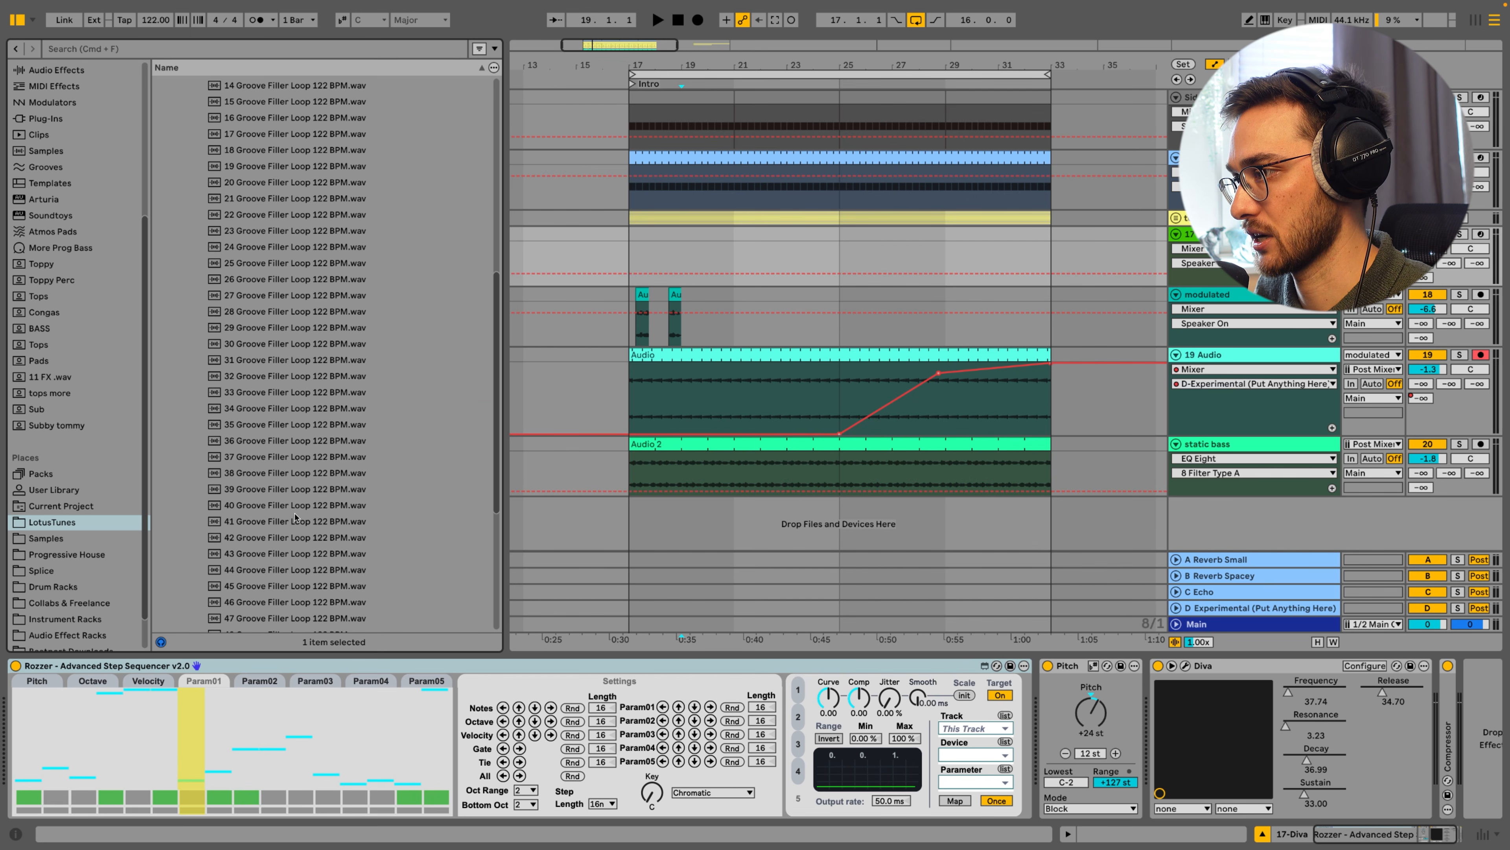
Look through the Simplified top loops in the sample pack and collapse their folder
left_click(191, 574)
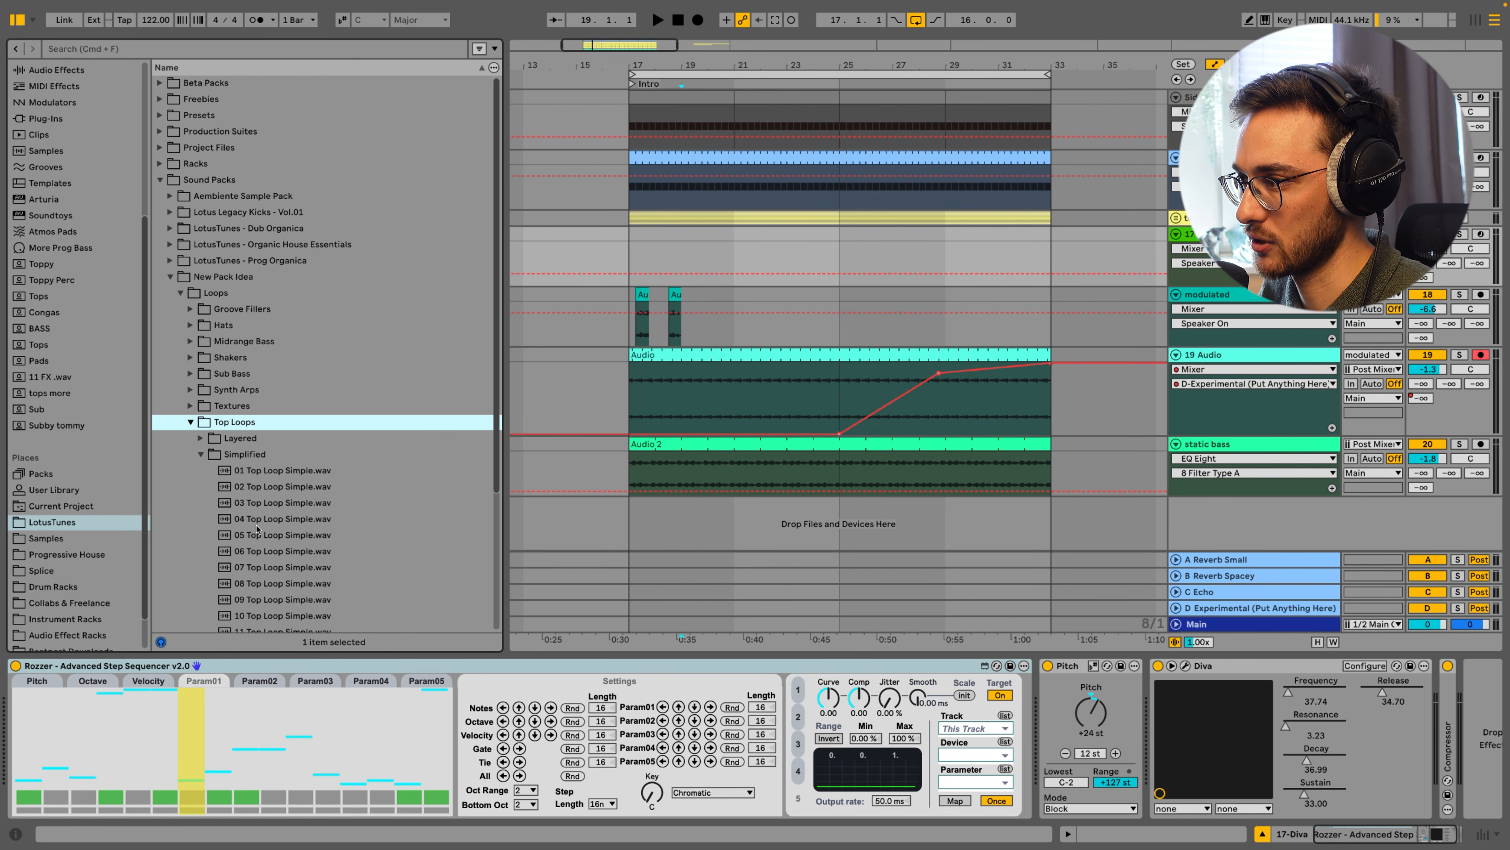
scroll(278, 516, "down", 4)
left_click(224, 269)
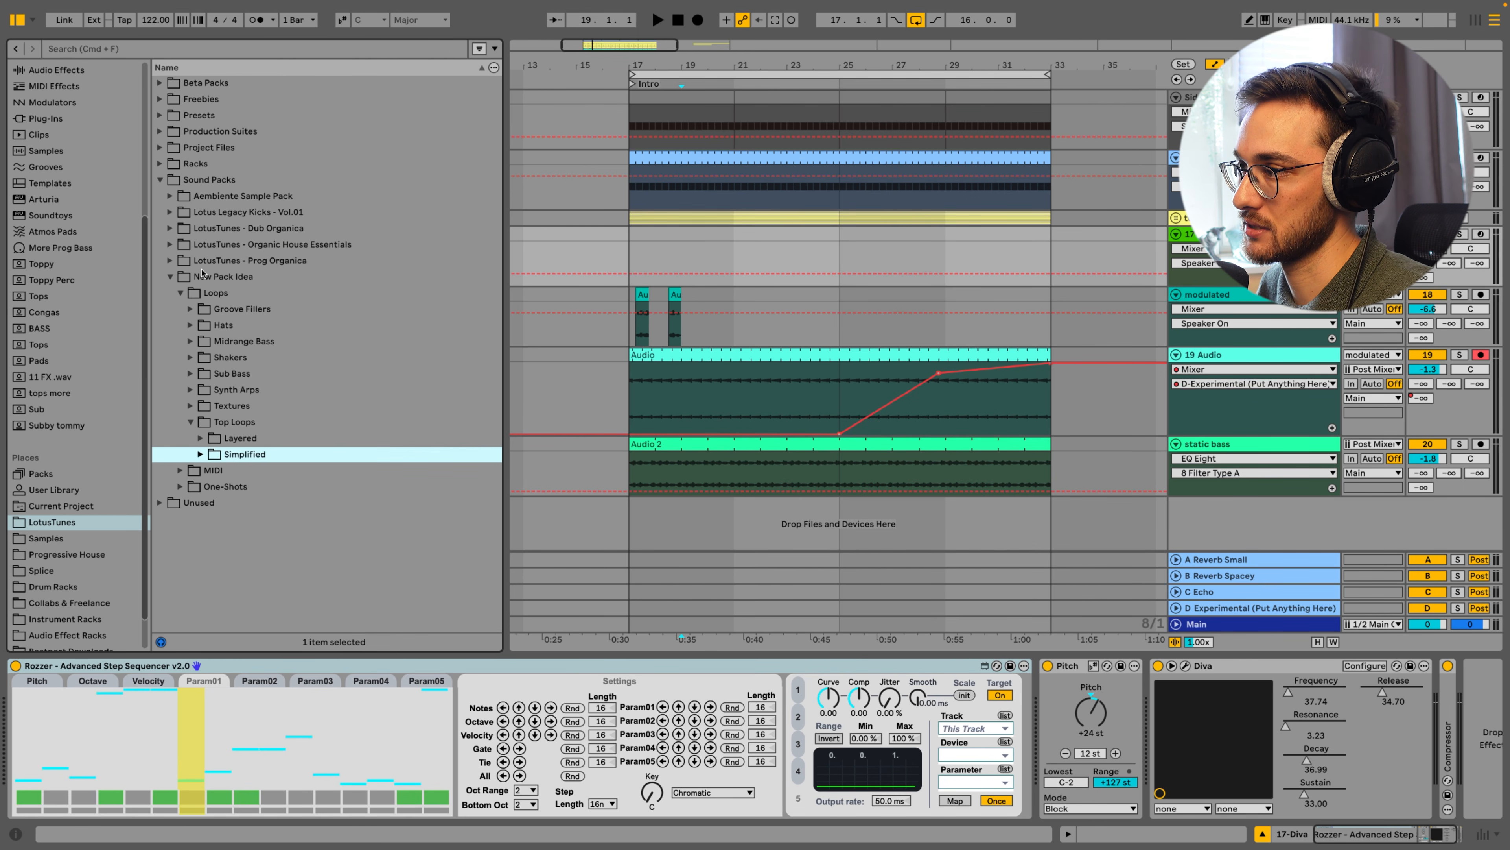
Preview 14 Top Loop Layered.wav from the Layered top loops, and list the Midrange Bass loops
left_click(201, 440)
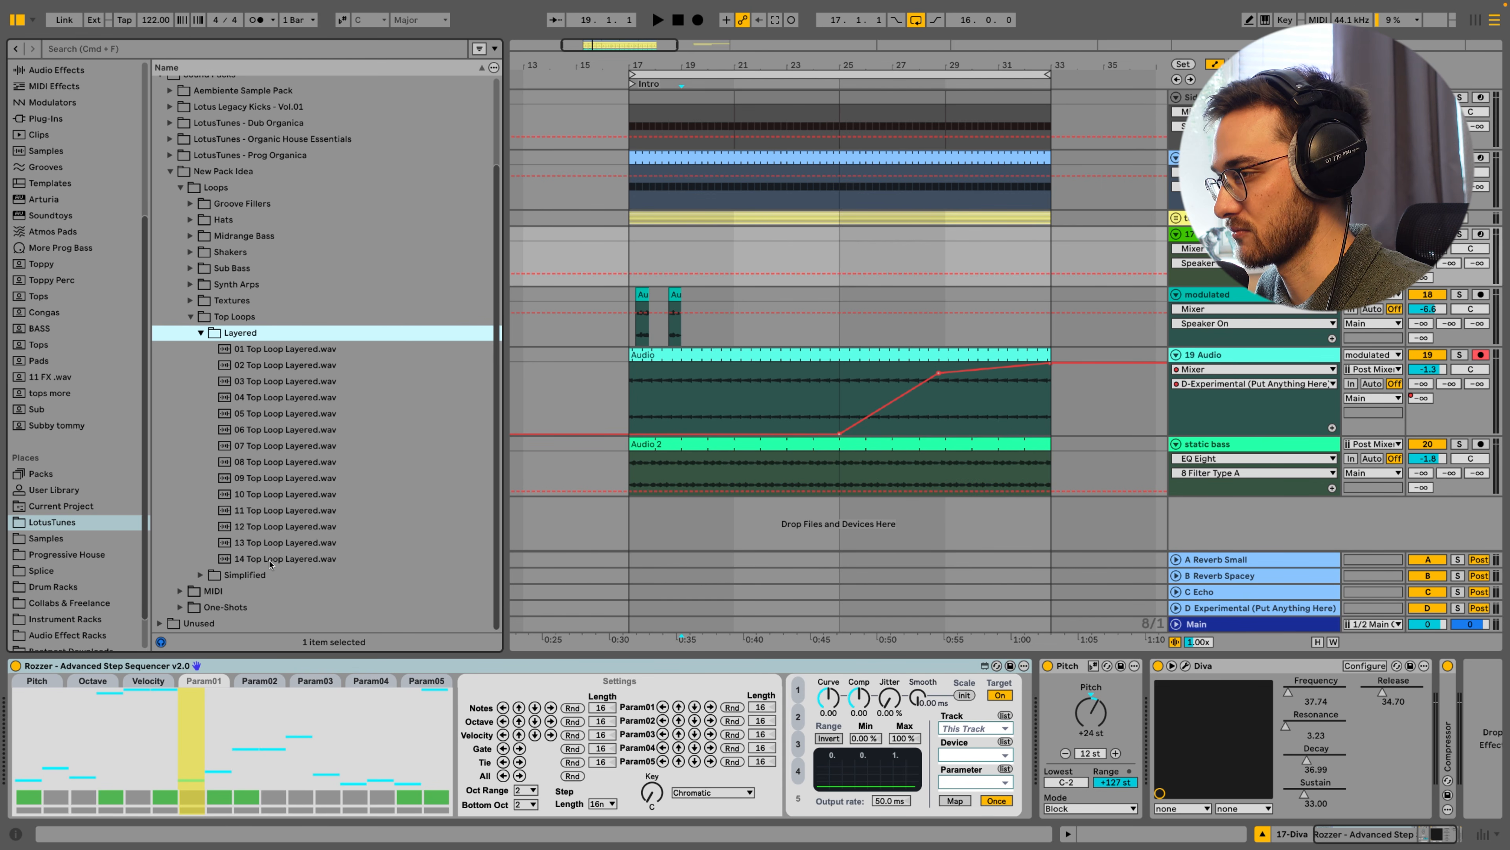
left_click(273, 560)
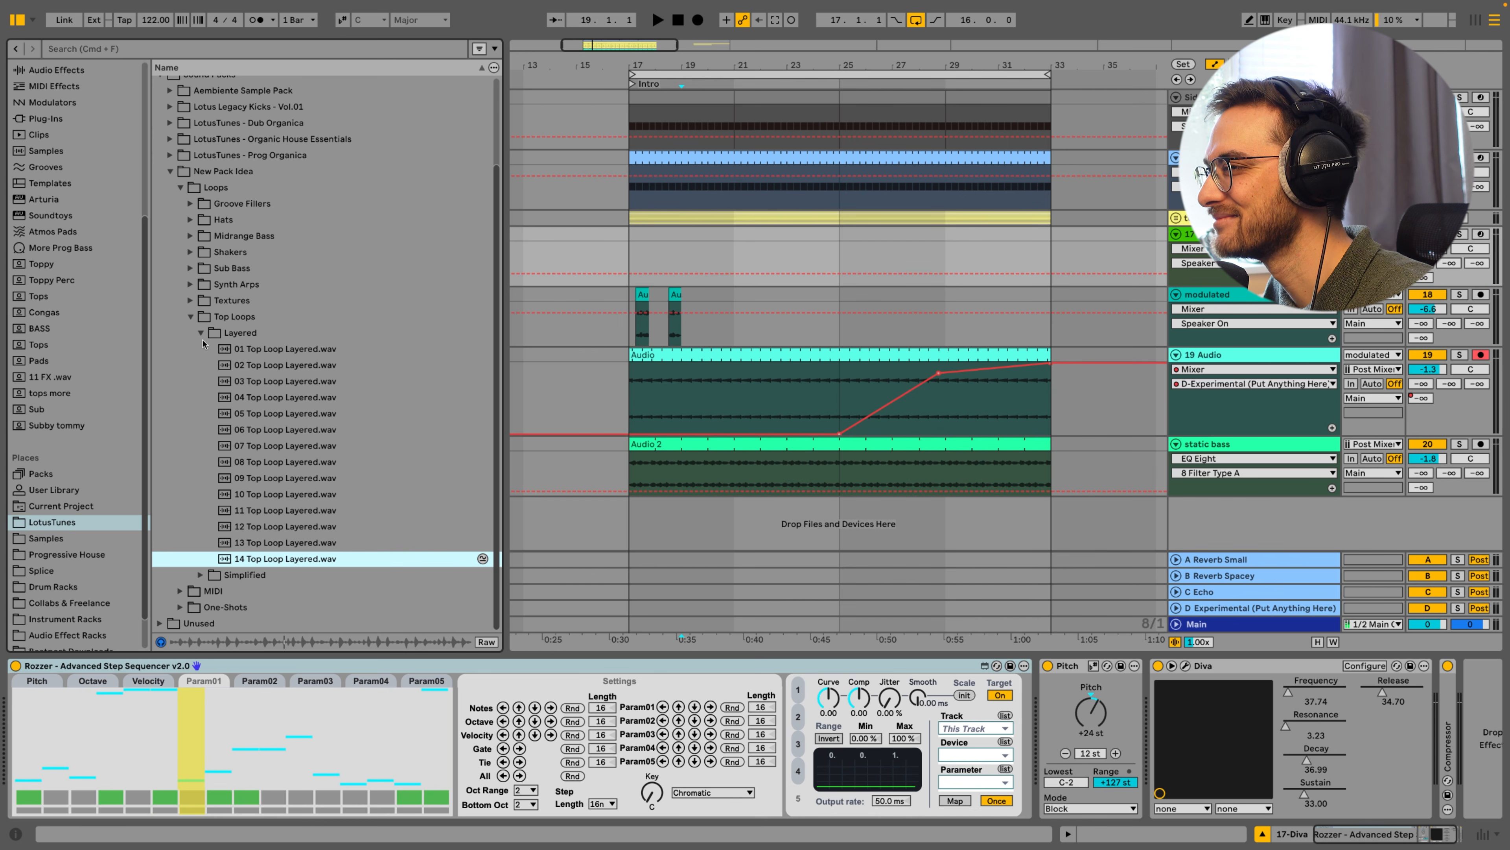
left_click(192, 317)
left_click(191, 341)
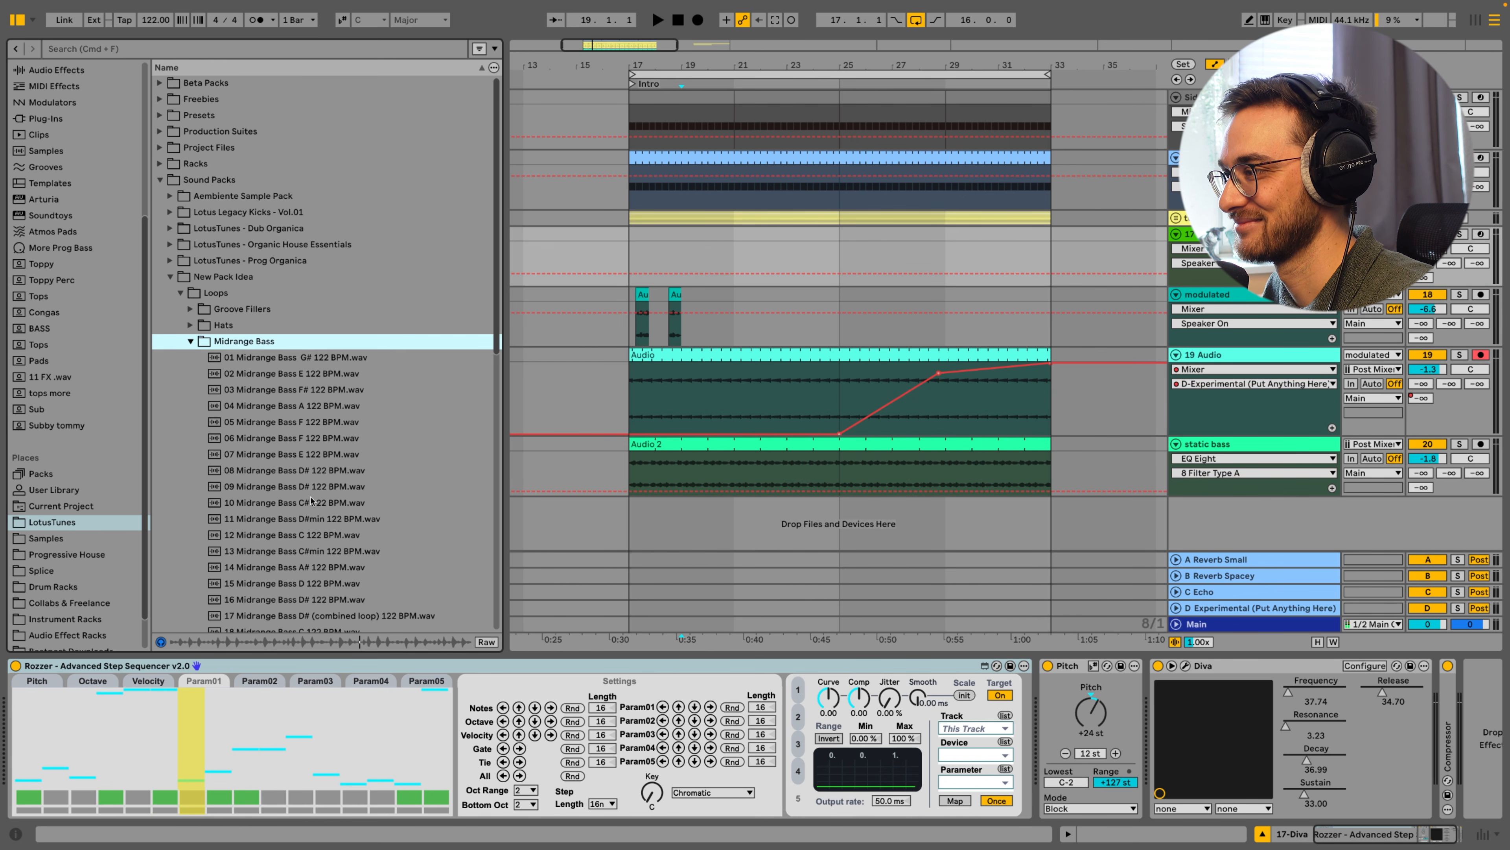